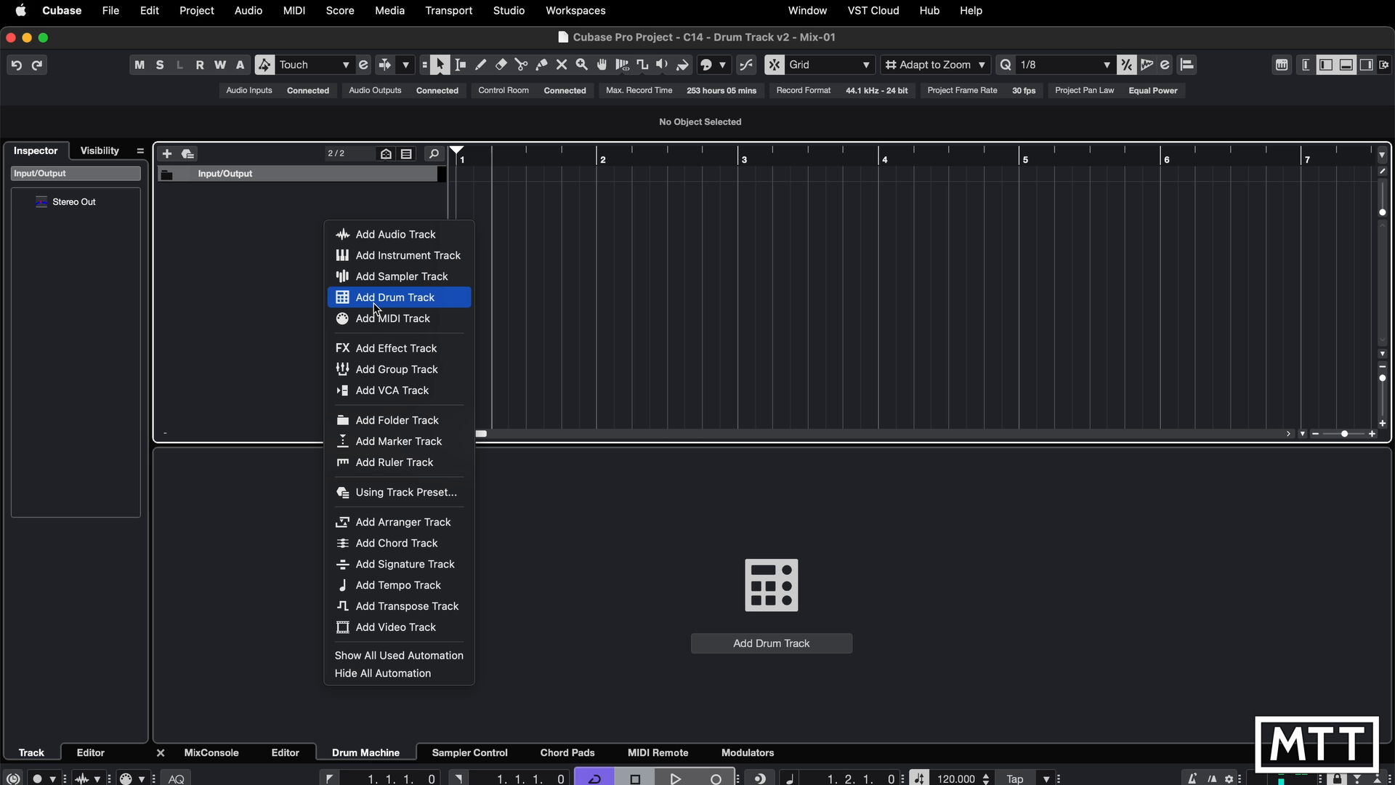
Add a drum track named "Drum Track" and load the Beat Starter 01 track preset onto it.
{"action": "left_click", "coordinate": [377, 309]}
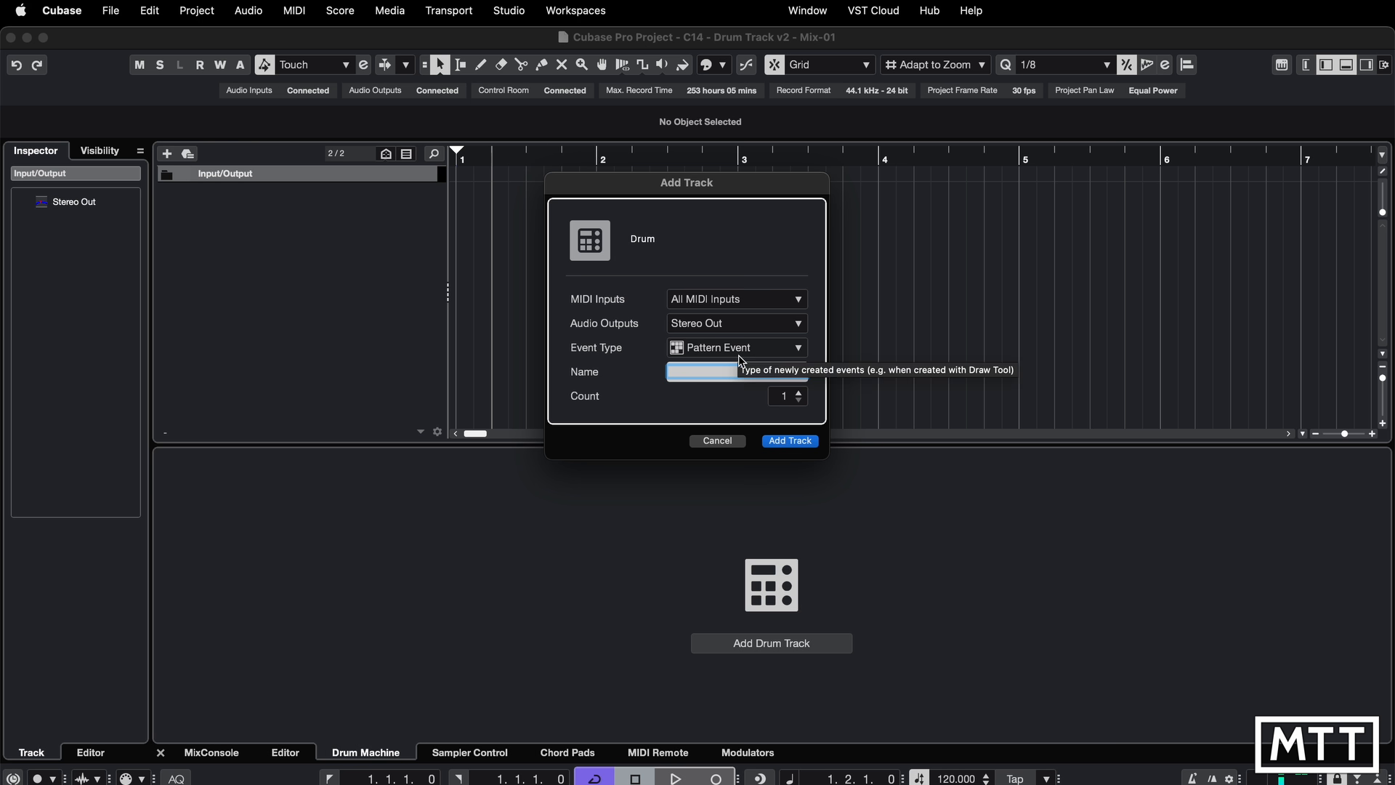
{"action": "type", "text": "Drum Track"}
{"action": "key", "text": "Return"}
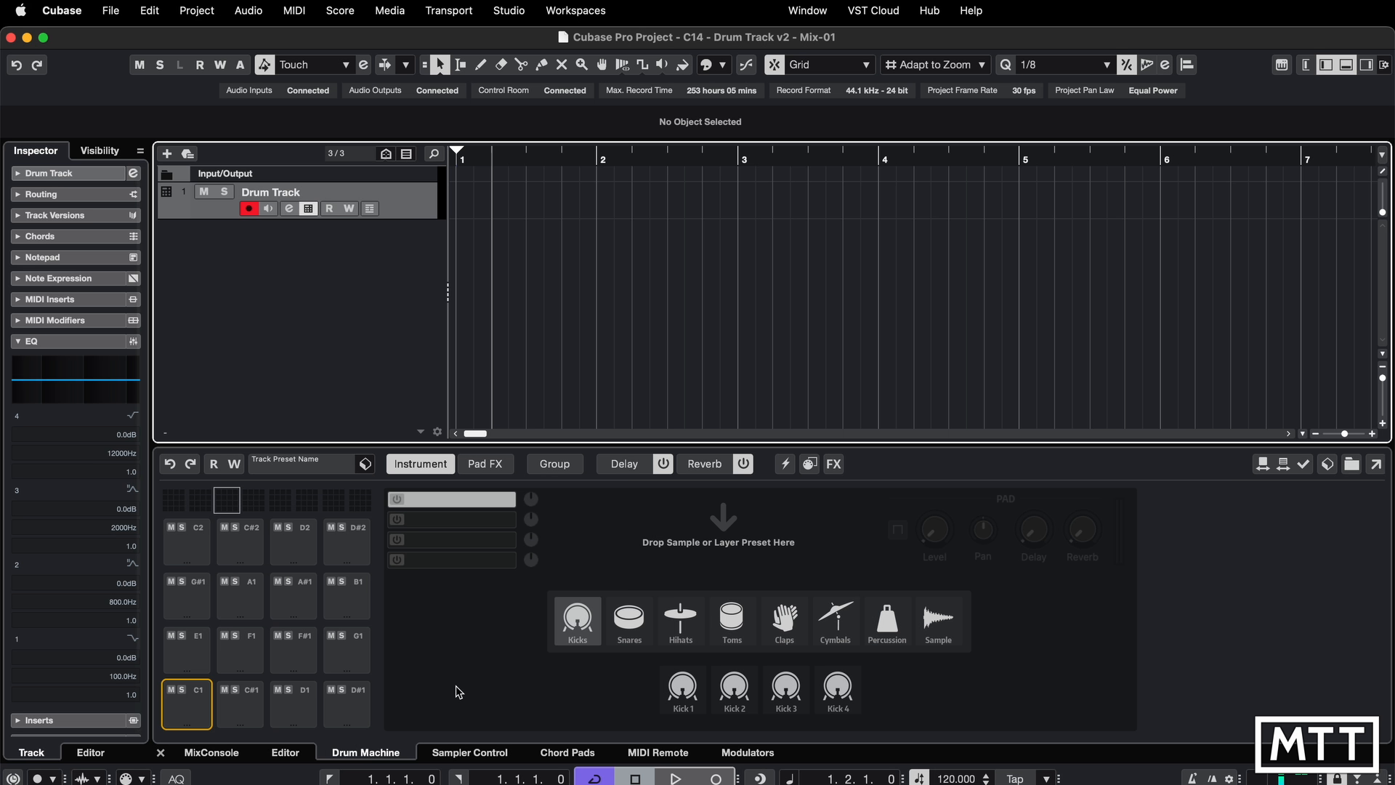
{"action": "left_click", "coordinate": [330, 473]}
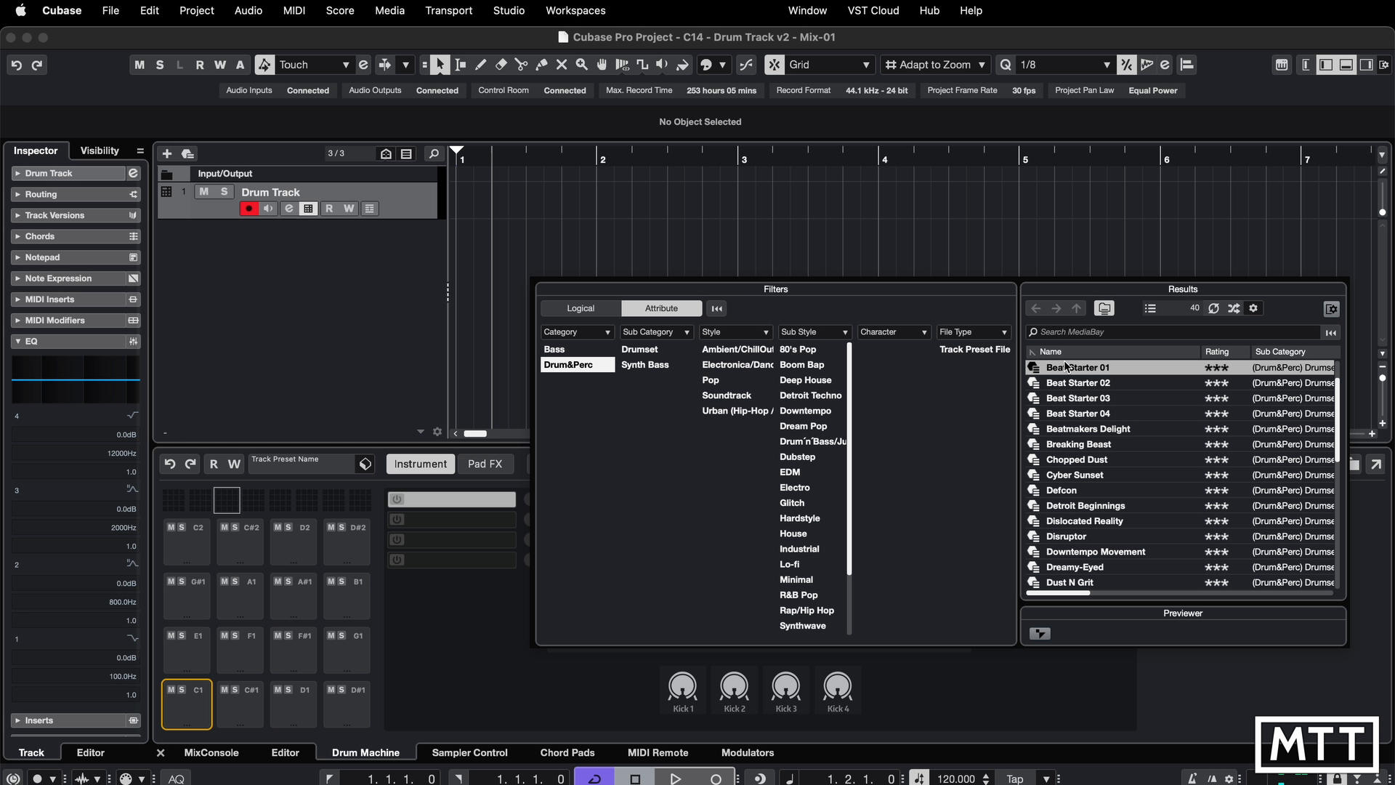
{"action": "double_click", "coordinate": [1069, 368]}
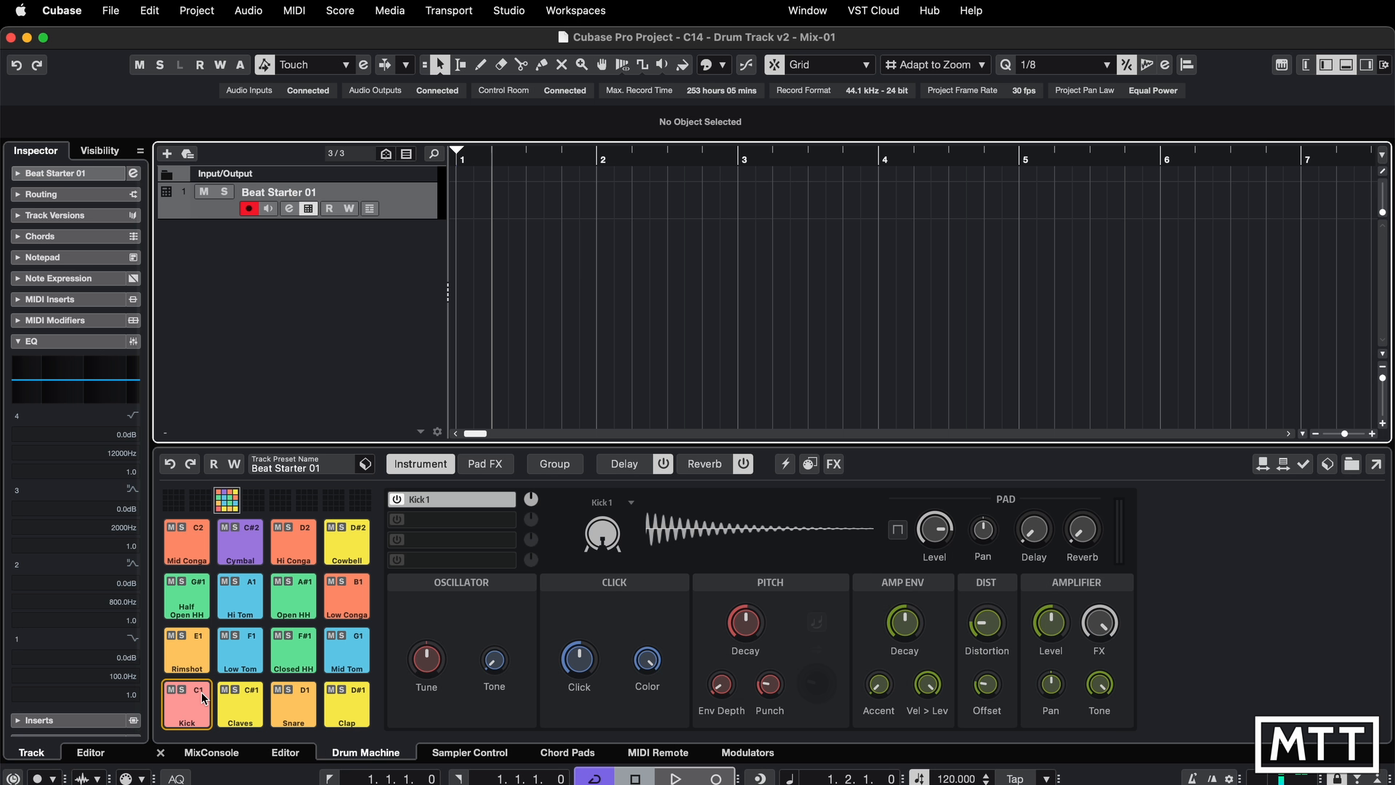
Look through the drum machine's other pad banks, and return to the bank holding the Beat Starter 01 pads.
{"action": "left_click", "coordinate": [202, 501]}
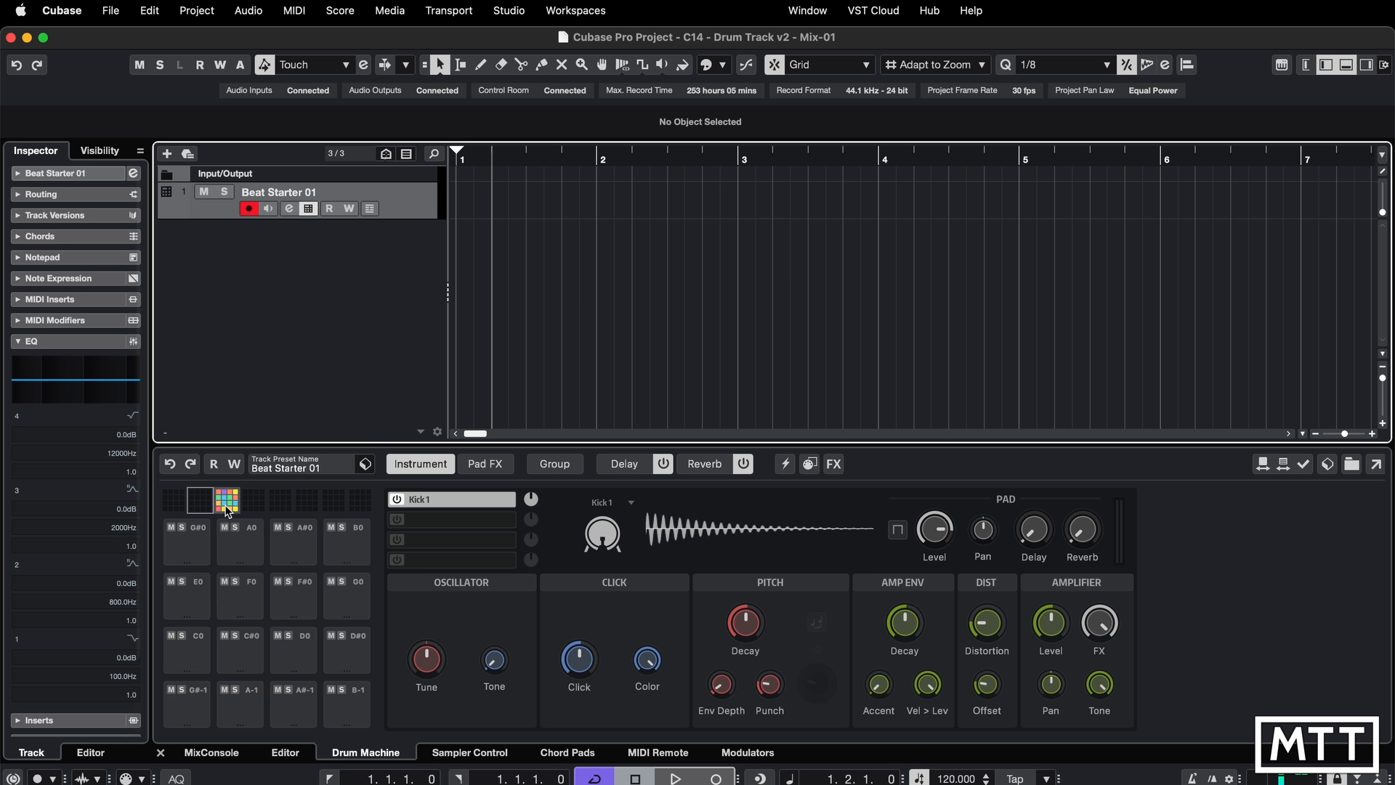
{"action": "left_click", "coordinate": [229, 501]}
{"action": "left_click", "coordinate": [254, 501]}
{"action": "left_click", "coordinate": [283, 503]}
{"action": "left_click", "coordinate": [307, 503]}
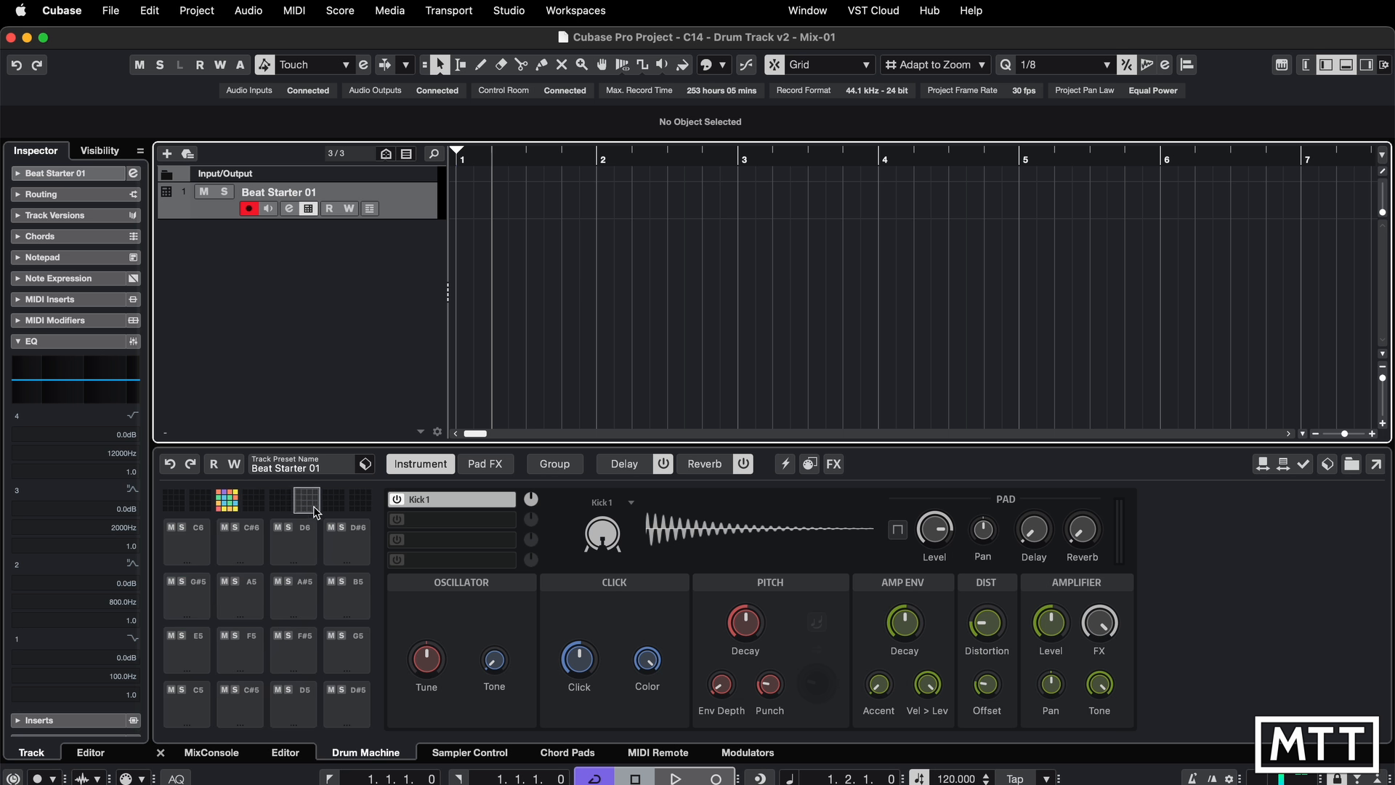
{"action": "left_click", "coordinate": [333, 503]}
{"action": "left_click", "coordinate": [360, 505]}
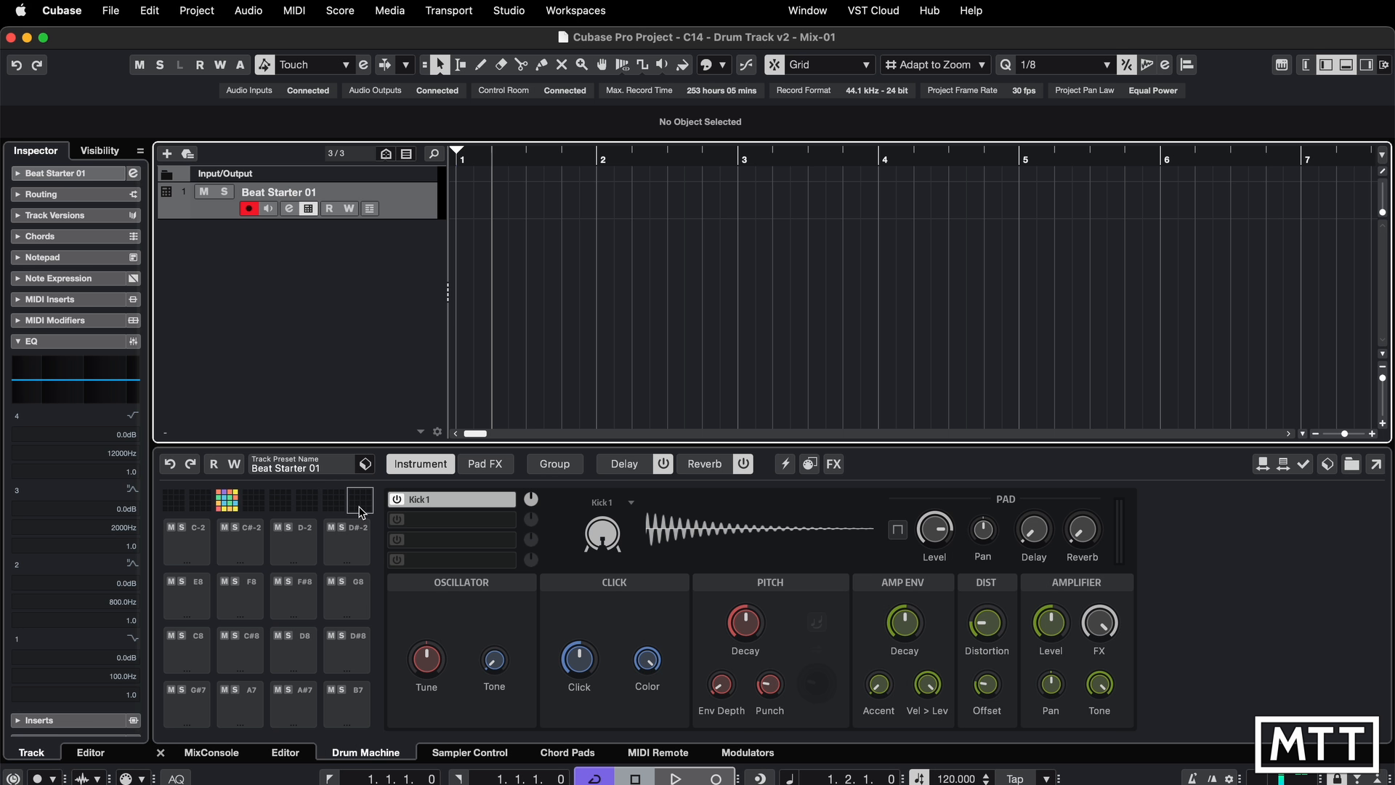
{"action": "left_click", "coordinate": [333, 501]}
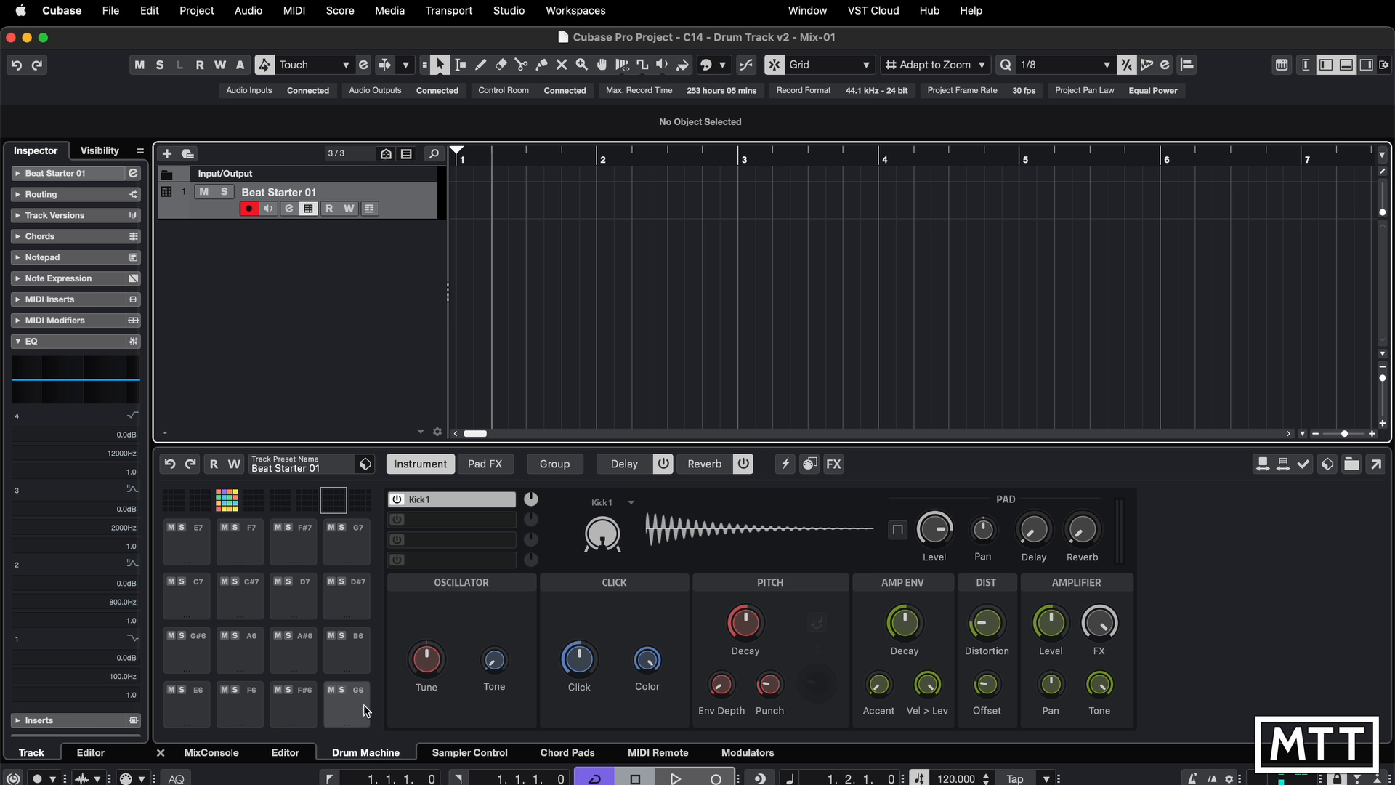
{"action": "left_click", "coordinate": [307, 503]}
{"action": "left_click", "coordinate": [272, 507]}
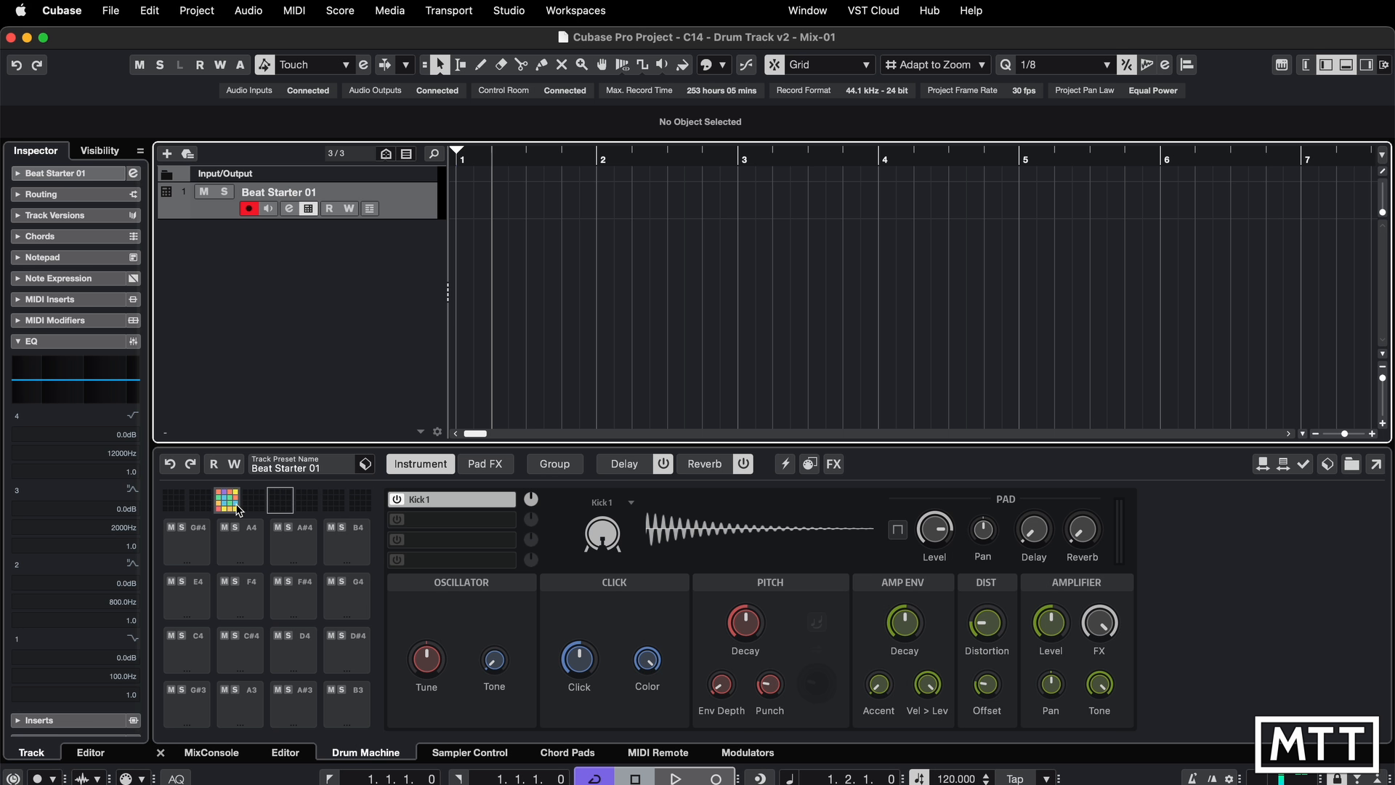
{"action": "left_click", "coordinate": [238, 509]}
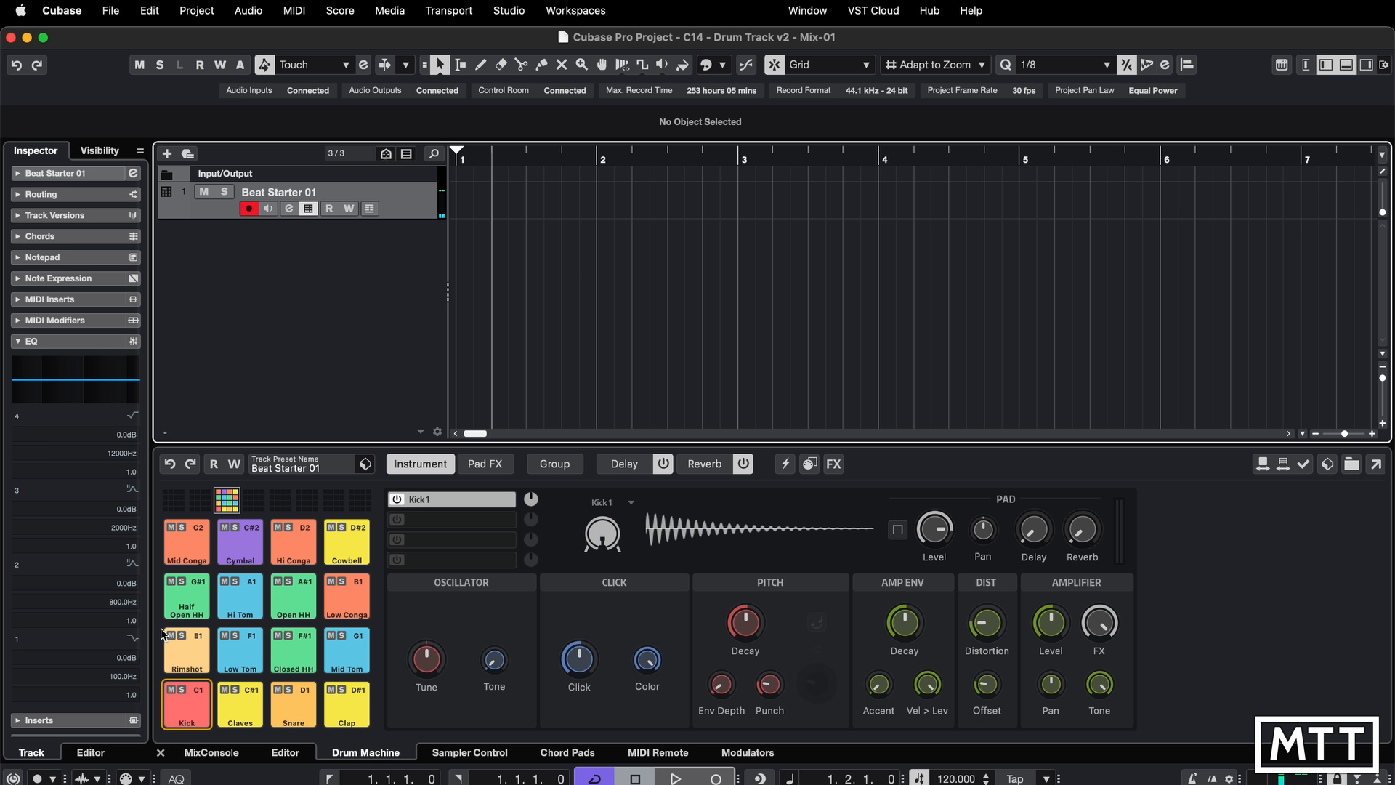
Try soloing the Kick pad on C1, and switch its solo off again.
{"action": "left_click", "coordinate": [182, 689]}
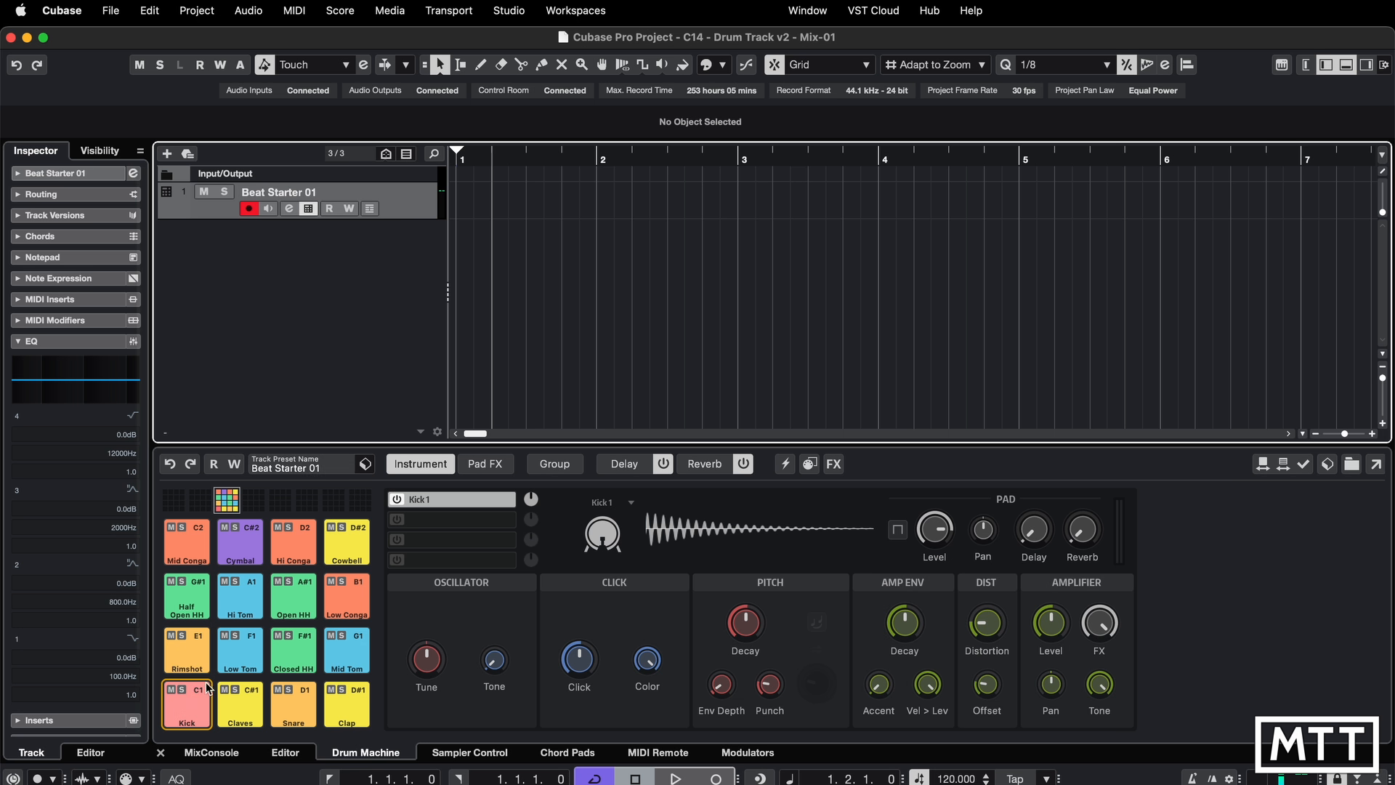
{"action": "left_click", "coordinate": [181, 691]}
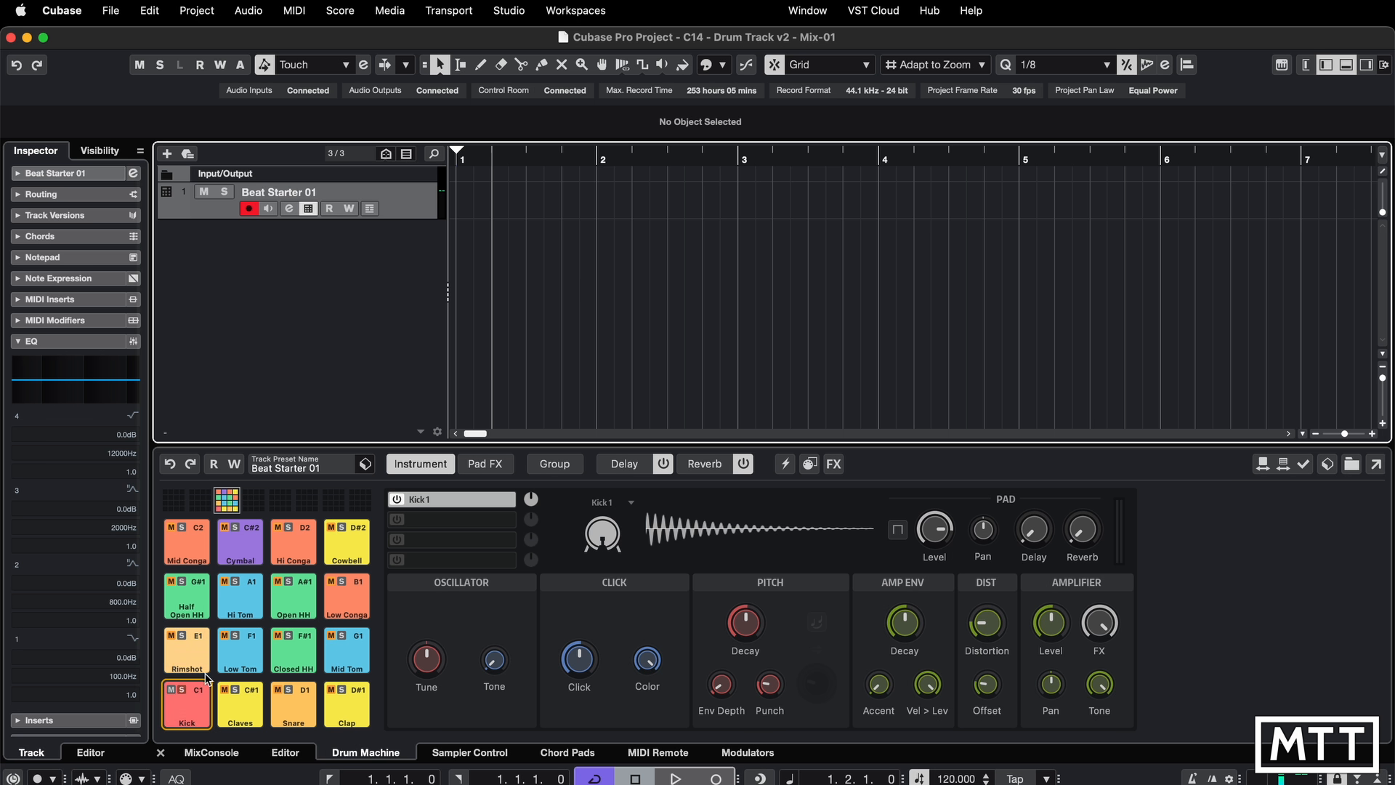
{"action": "left_click", "coordinate": [181, 690]}
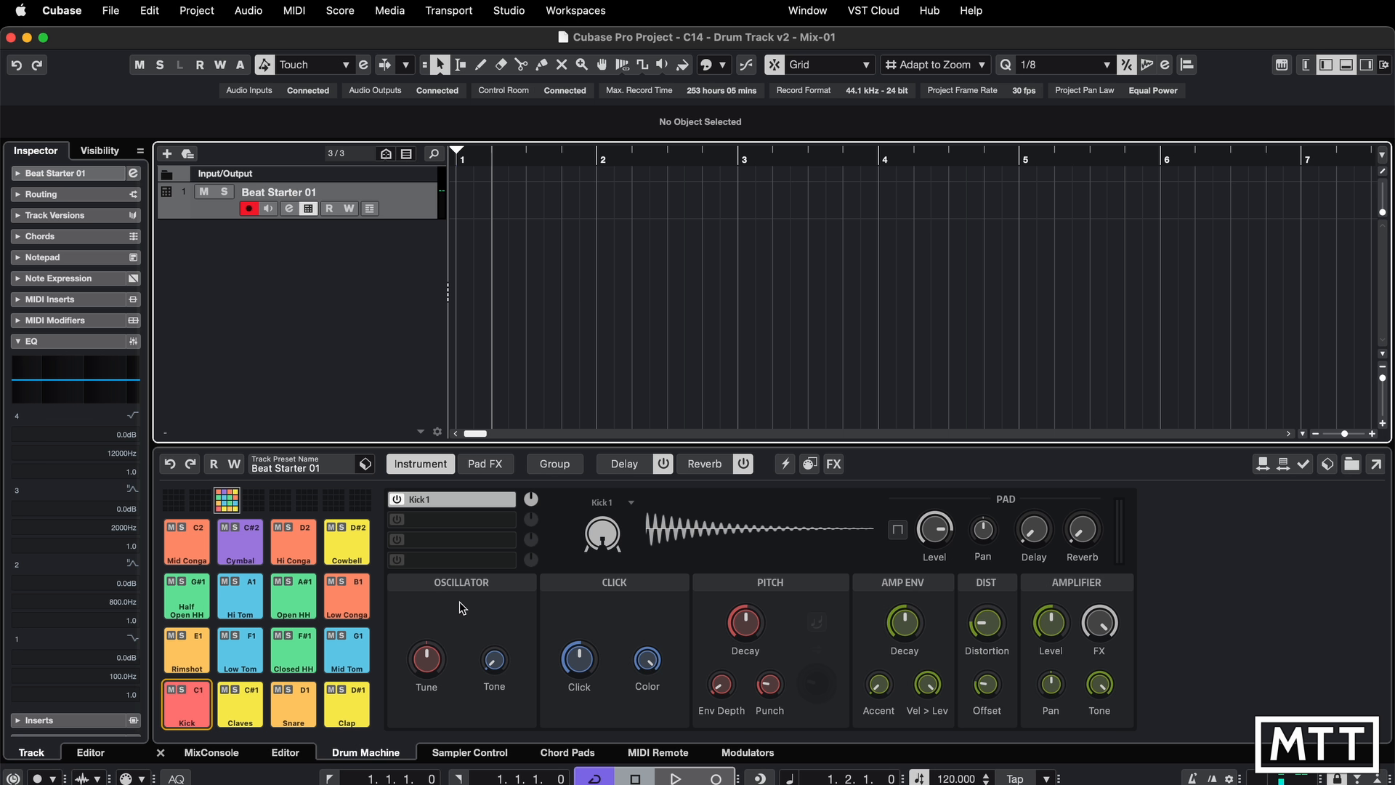
View the pad bank that follows the loaded one, and switch back to the loaded bank.
{"action": "left_click", "coordinate": [254, 499]}
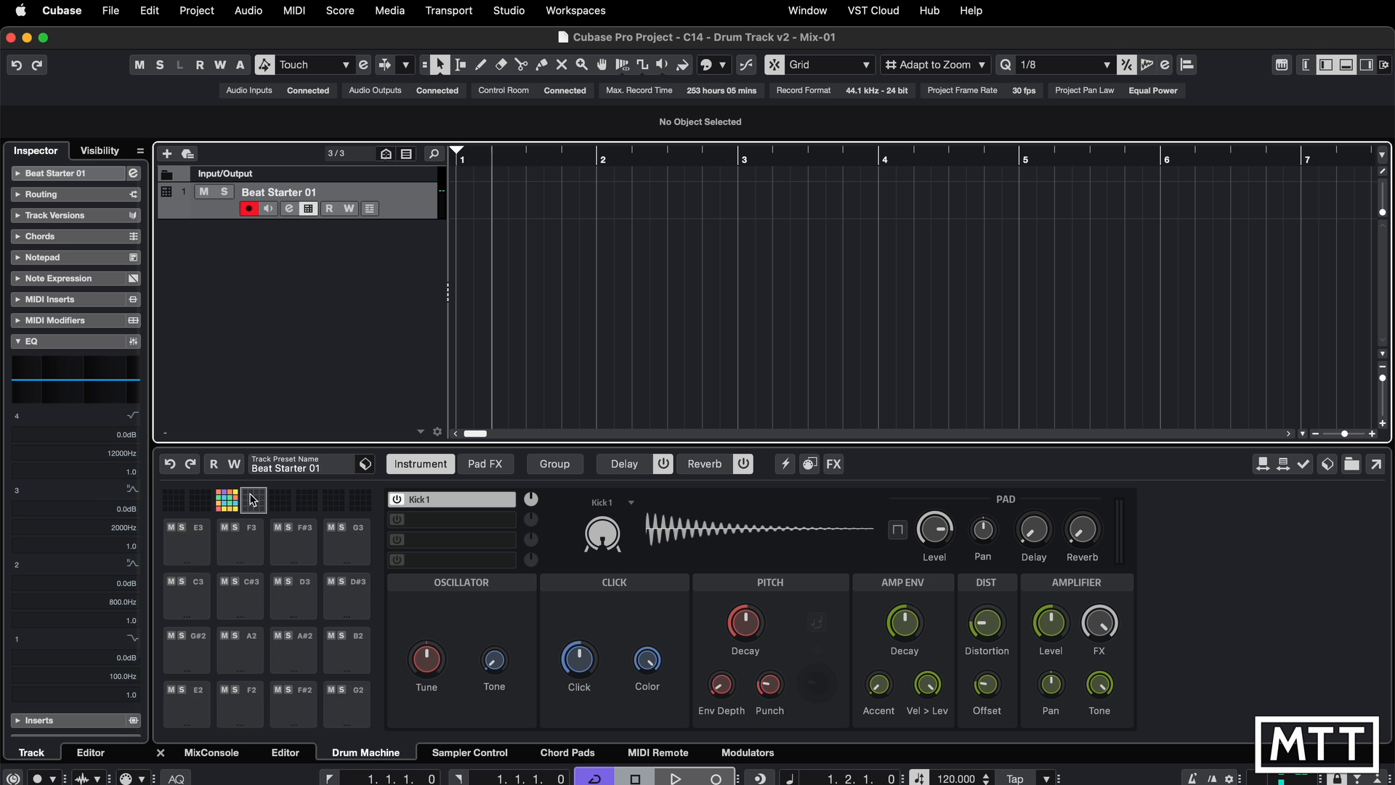
{"action": "left_click", "coordinate": [228, 501]}
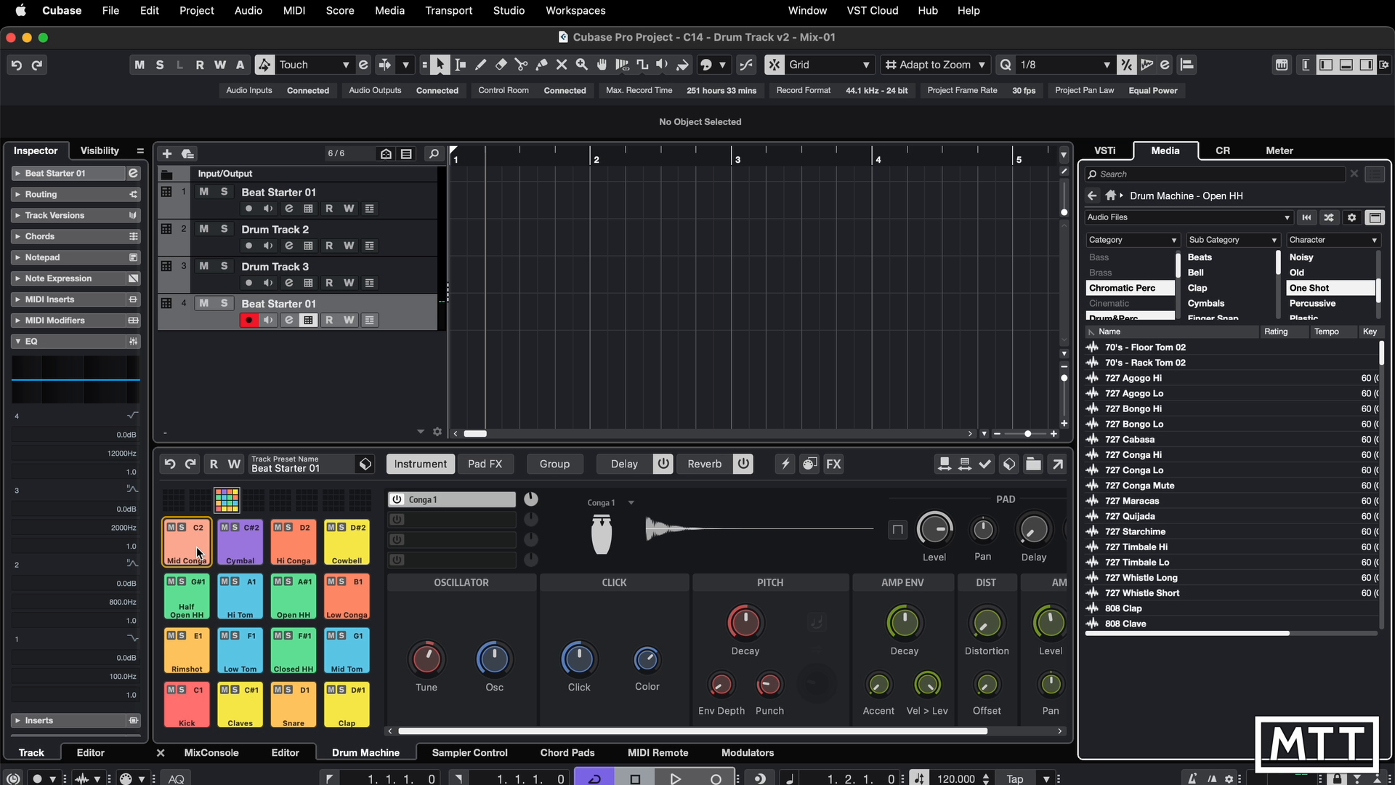
Shorten the project window so the whole command list fits, and review the commands available for the Mid Conga pad.
{"action": "right_click", "coordinate": [187, 547]}
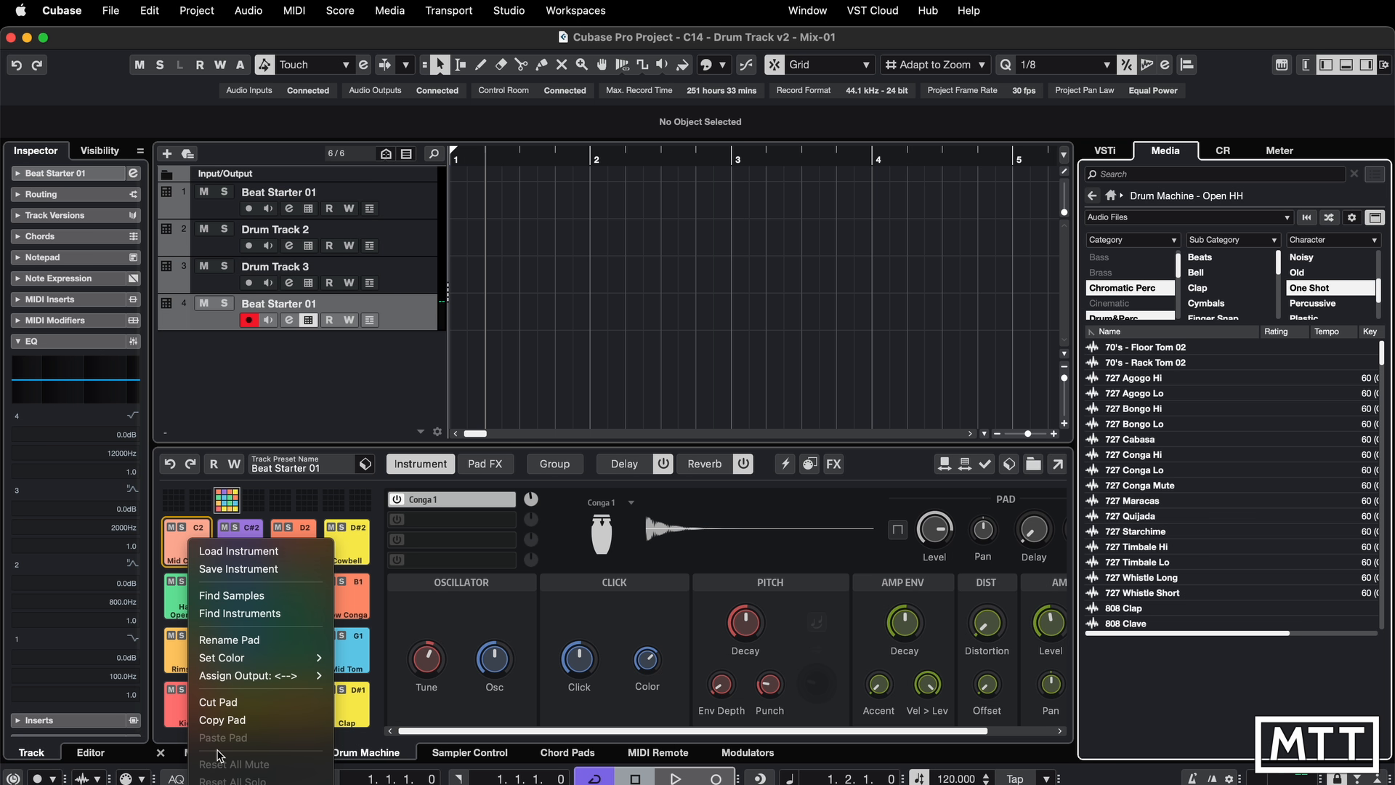
{"action": "left_click", "coordinate": [185, 551]}
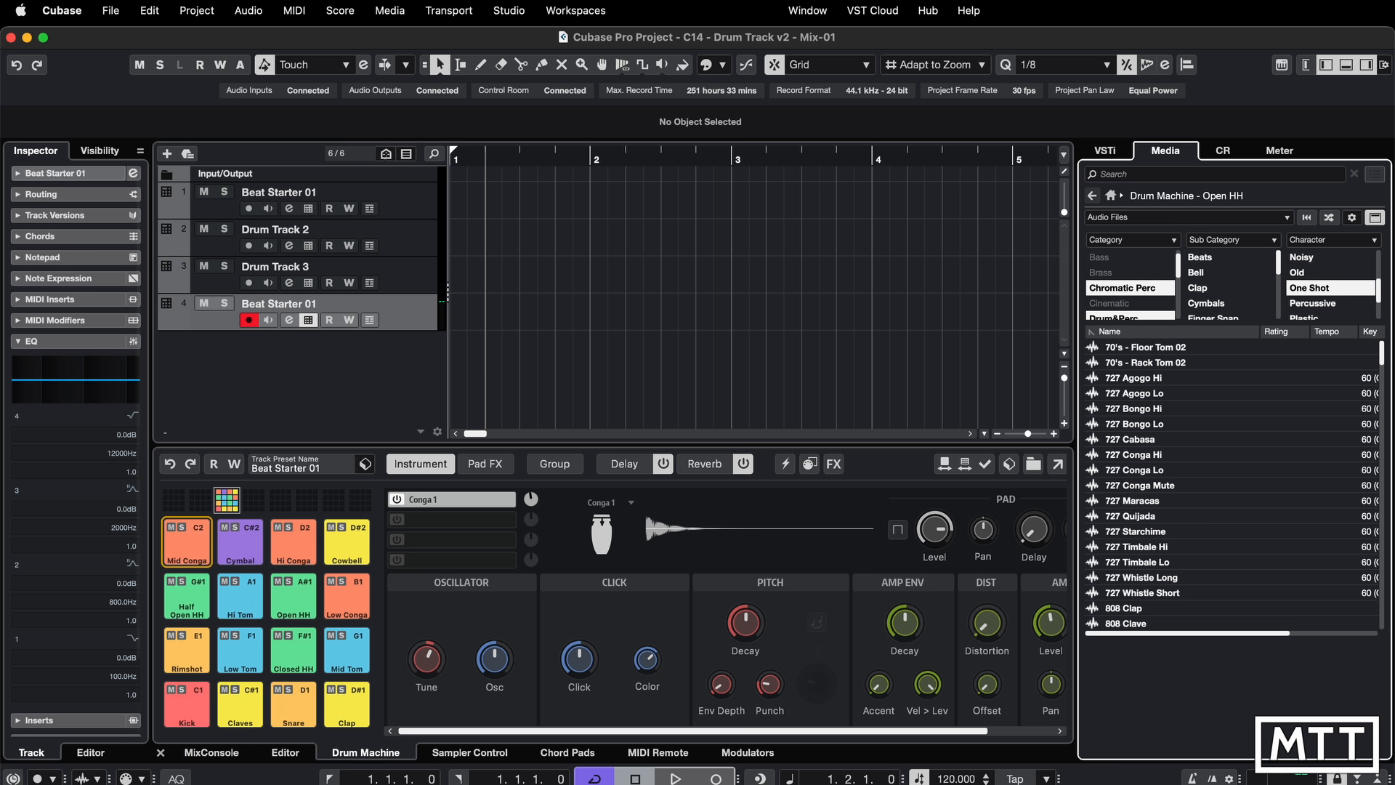
{"action": "left_click_drag", "start_coordinate": [309, 784], "coordinate": [308, 709]}
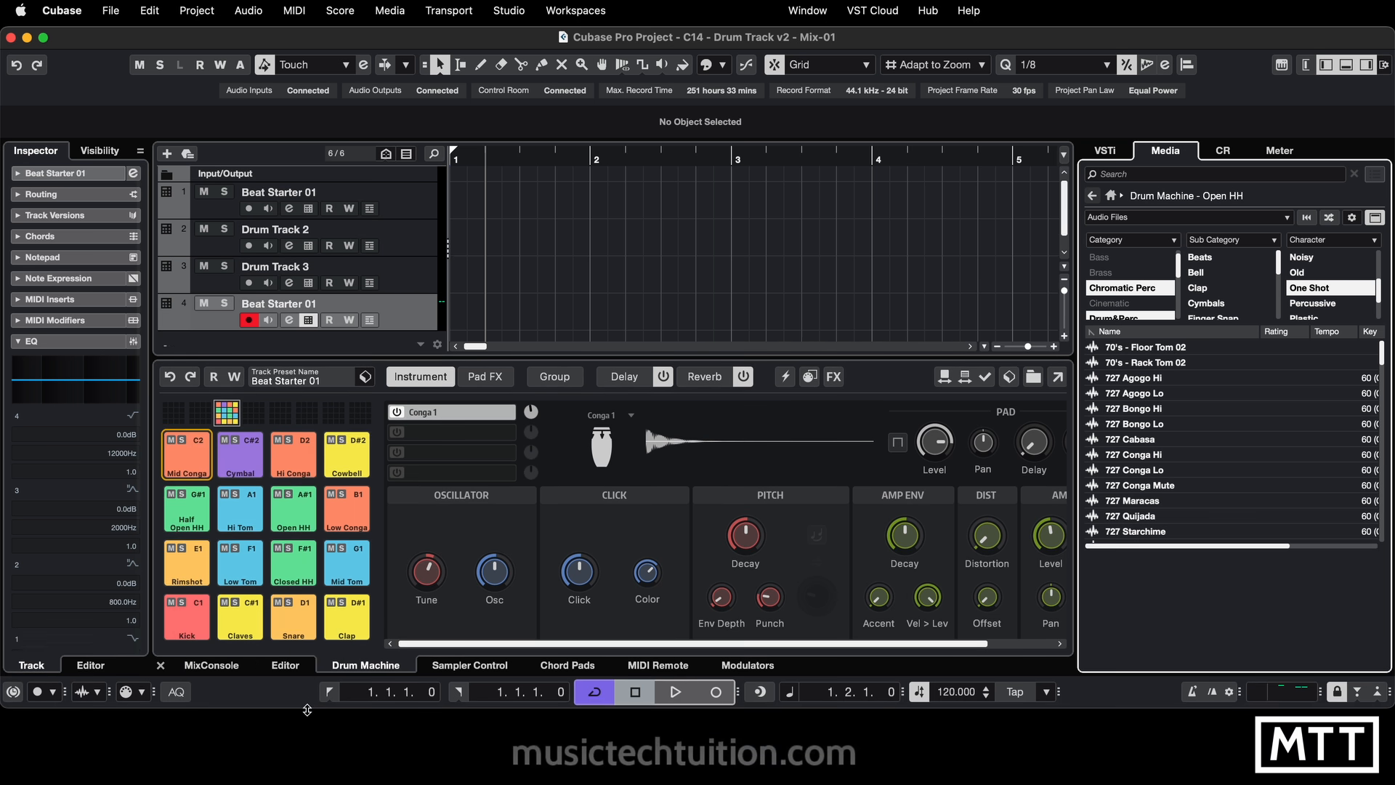
{"action": "right_click", "coordinate": [198, 449]}
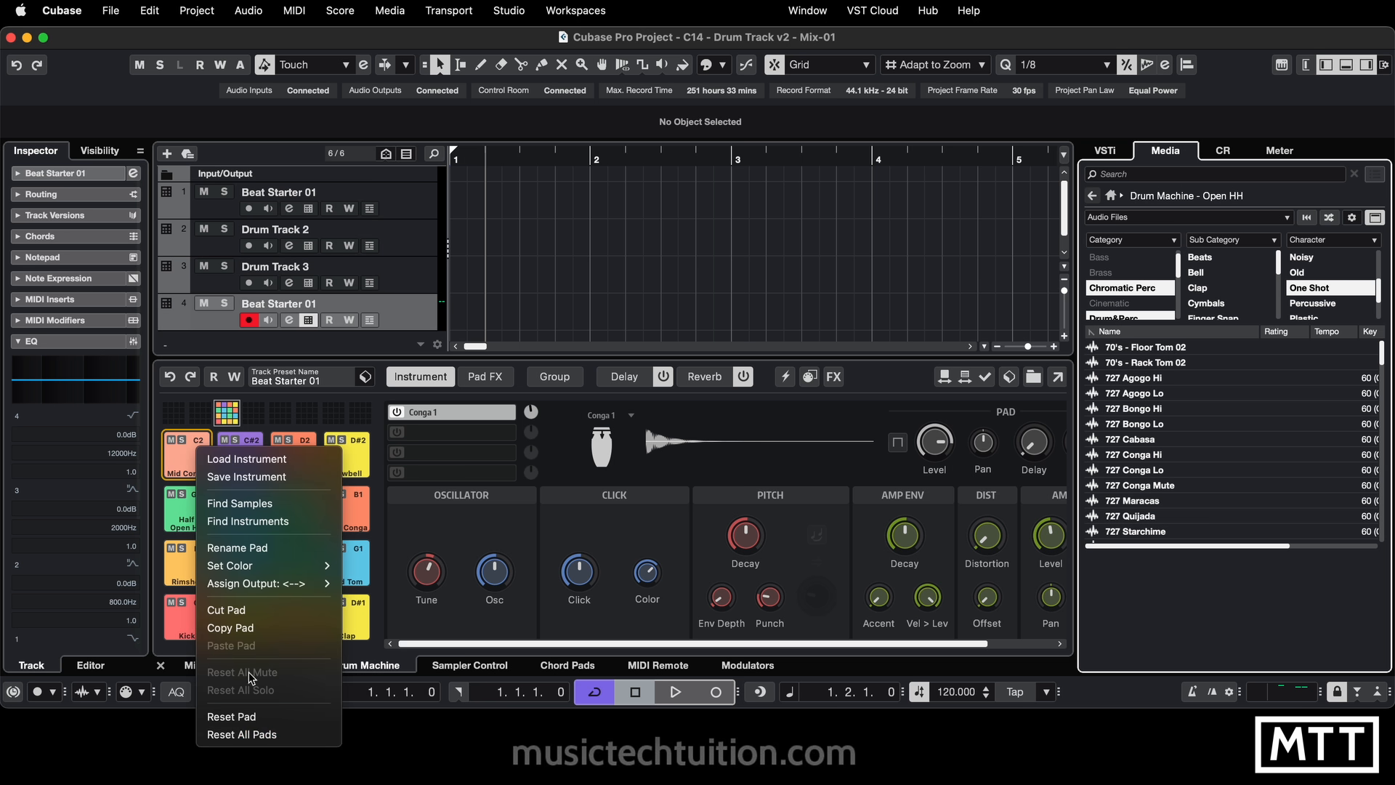
{"action": "mouse_move", "coordinate": [259, 585]}
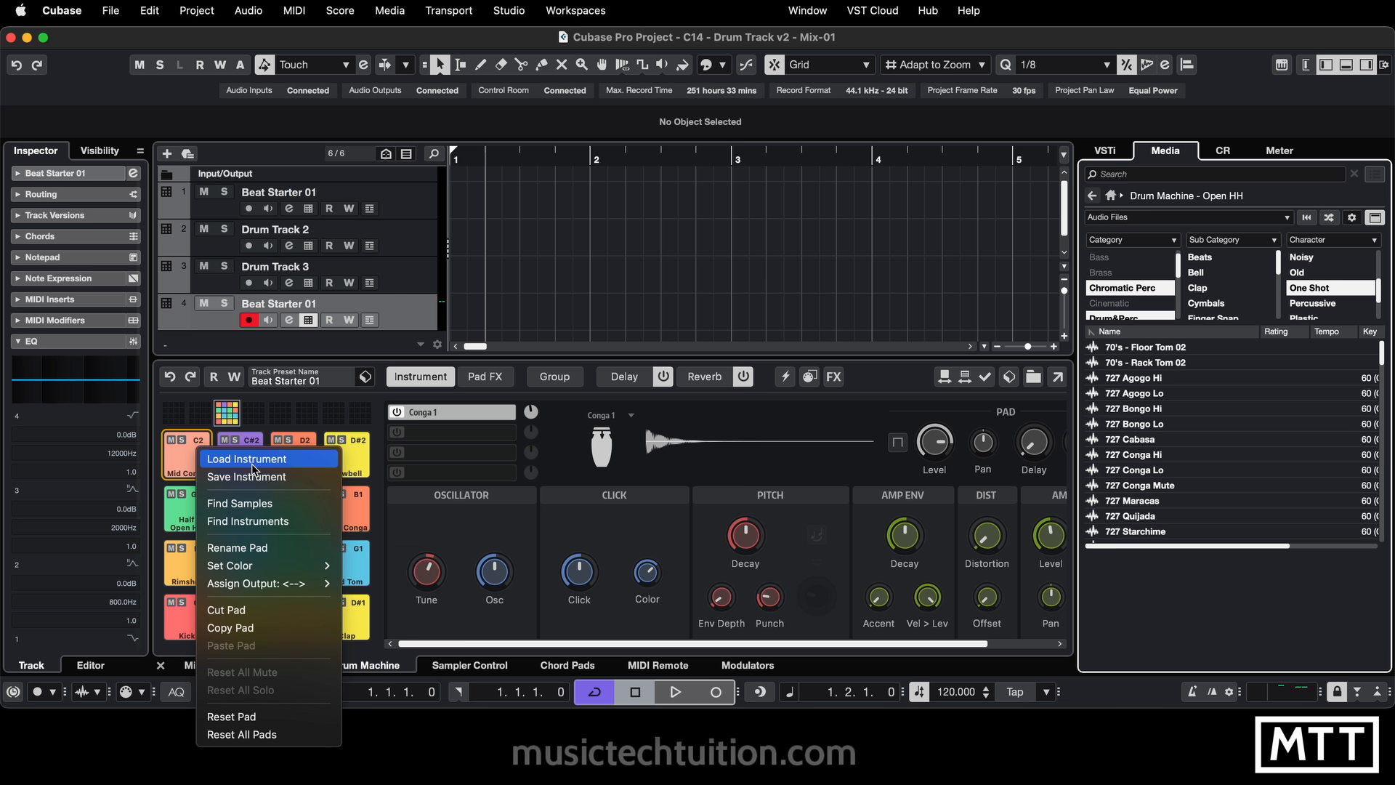
{"action": "left_click", "coordinate": [184, 468]}
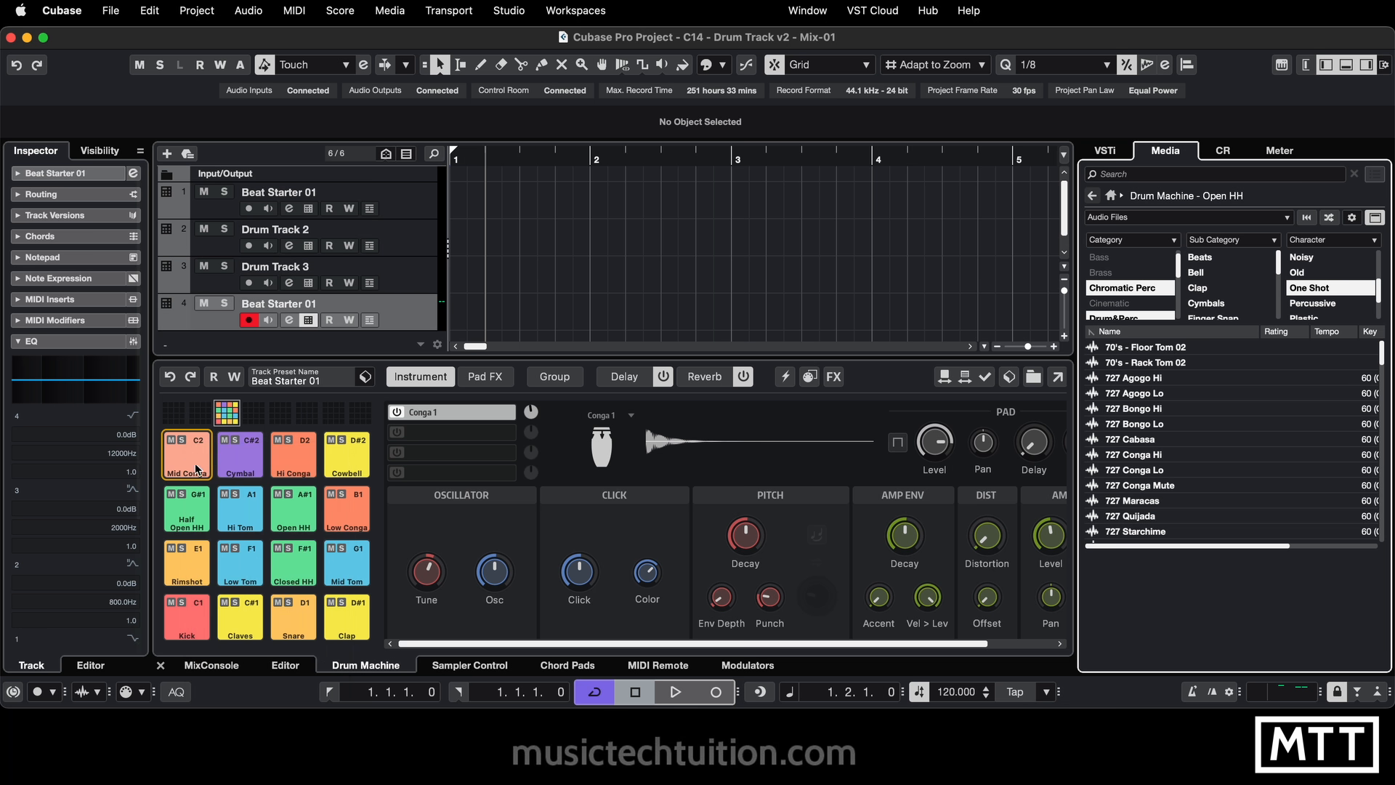
Load the Defcon - Clap instrument onto the Mid Conga pad on C2.
{"action": "right_click", "coordinate": [182, 471]}
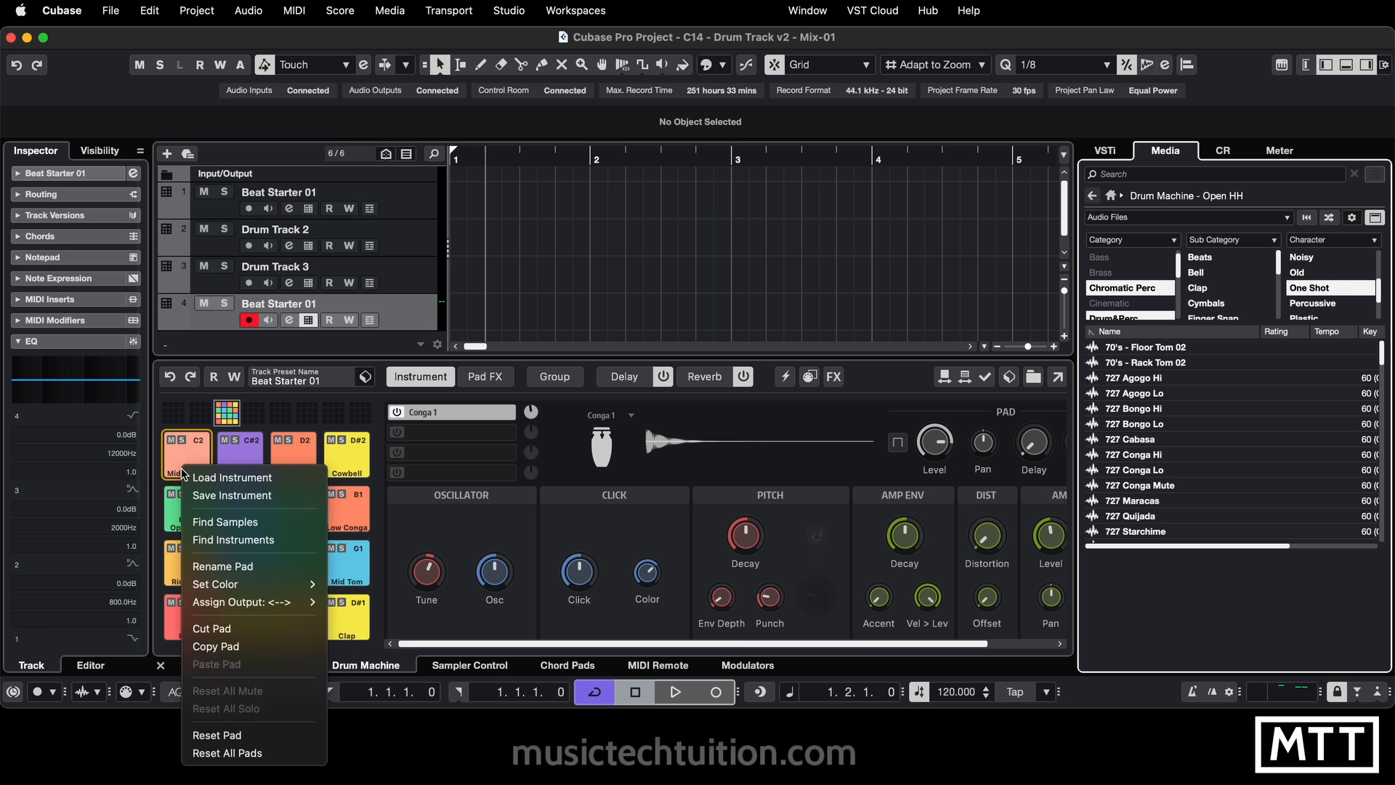
{"action": "left_click", "coordinate": [210, 480]}
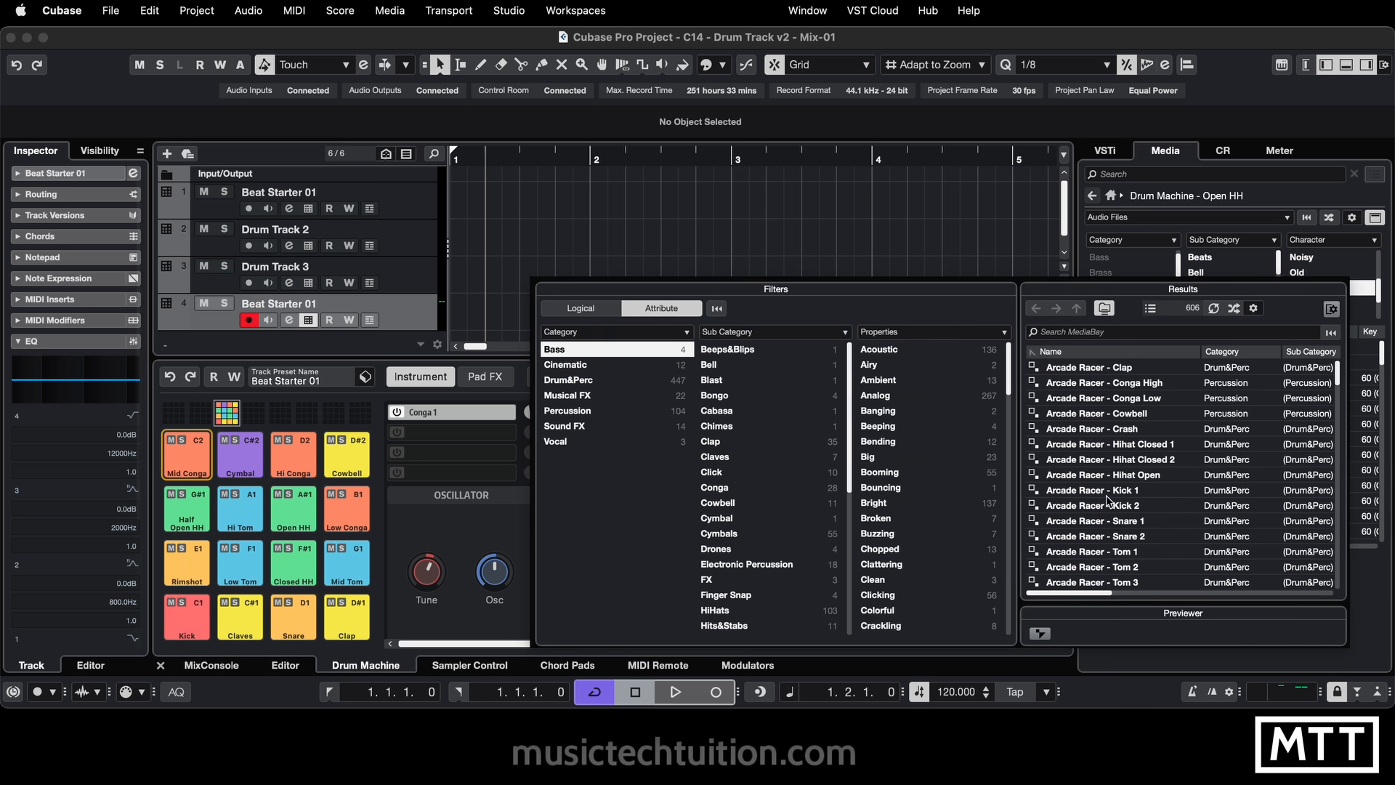
{"action": "scroll", "coordinate": [1106, 501], "scroll_direction": "down", "scroll_amount": 4}
{"action": "scroll", "coordinate": [1106, 496], "scroll_direction": "up", "scroll_amount": 4}
{"action": "left_click_drag", "start_coordinate": [1345, 381], "coordinate": [1344, 439]}
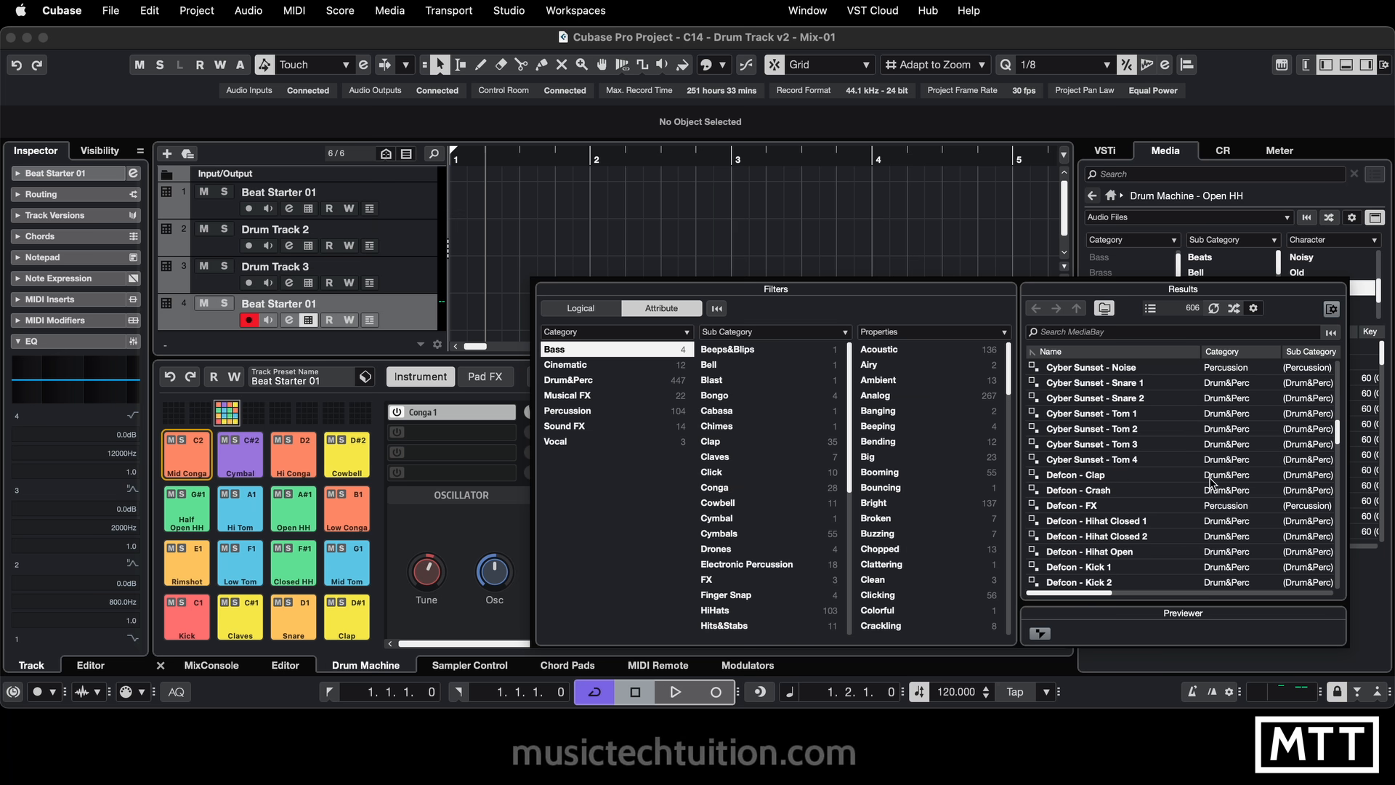
{"action": "left_click", "coordinate": [1077, 476]}
{"action": "left_click_drag", "start_coordinate": [1078, 479], "coordinate": [191, 457]}
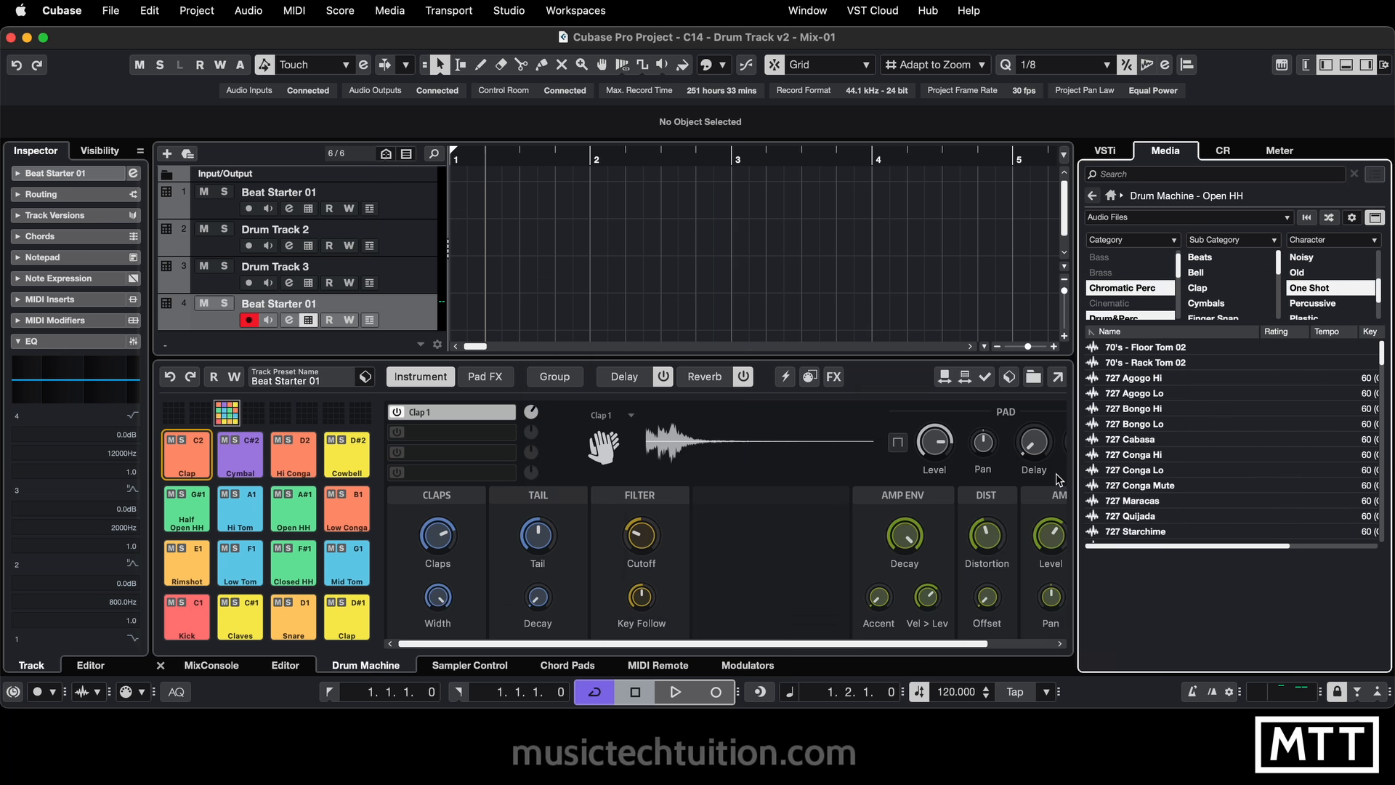
Search the media library for samples matching the C2 Clap pad, and for samples matching the Open HH pad.
{"action": "right_click", "coordinate": [188, 471]}
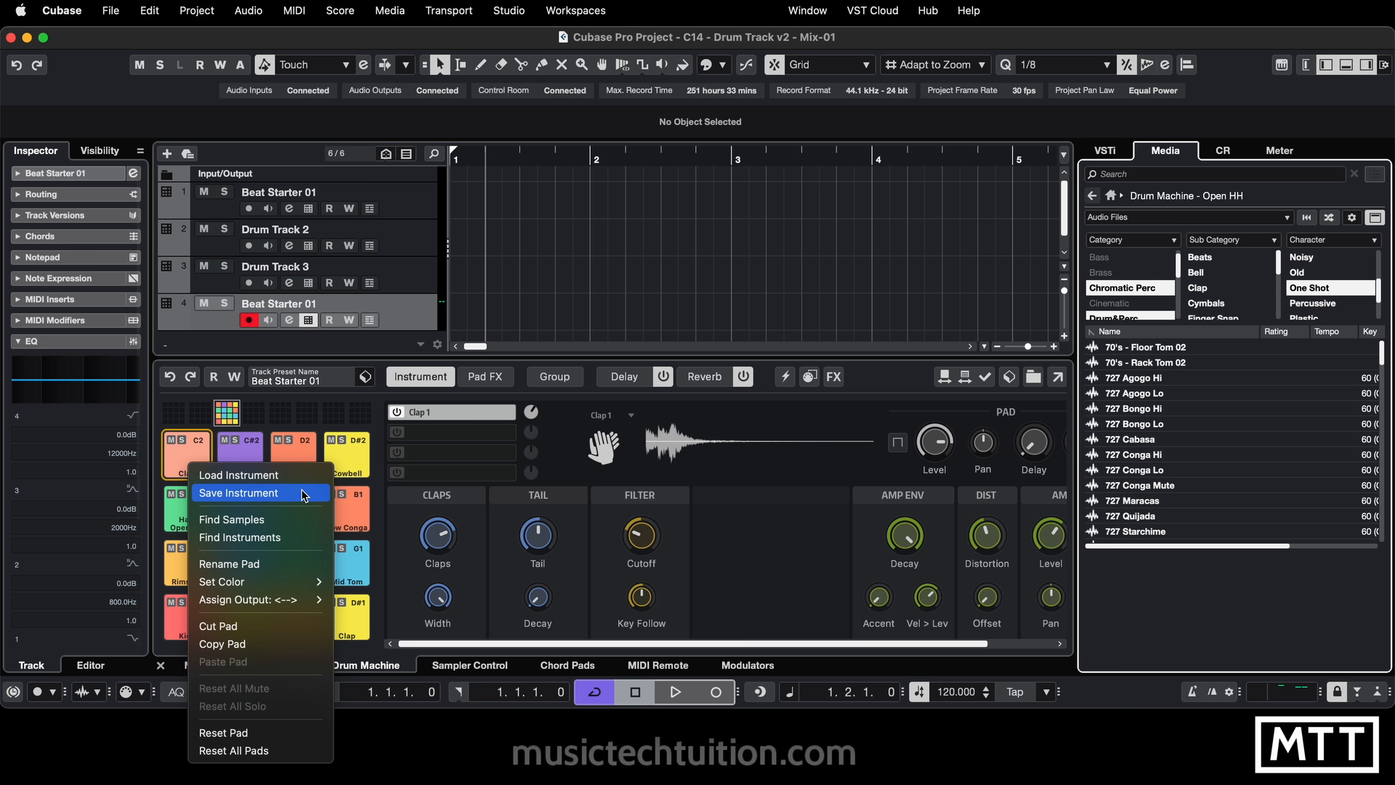
{"action": "left_click", "coordinate": [236, 520]}
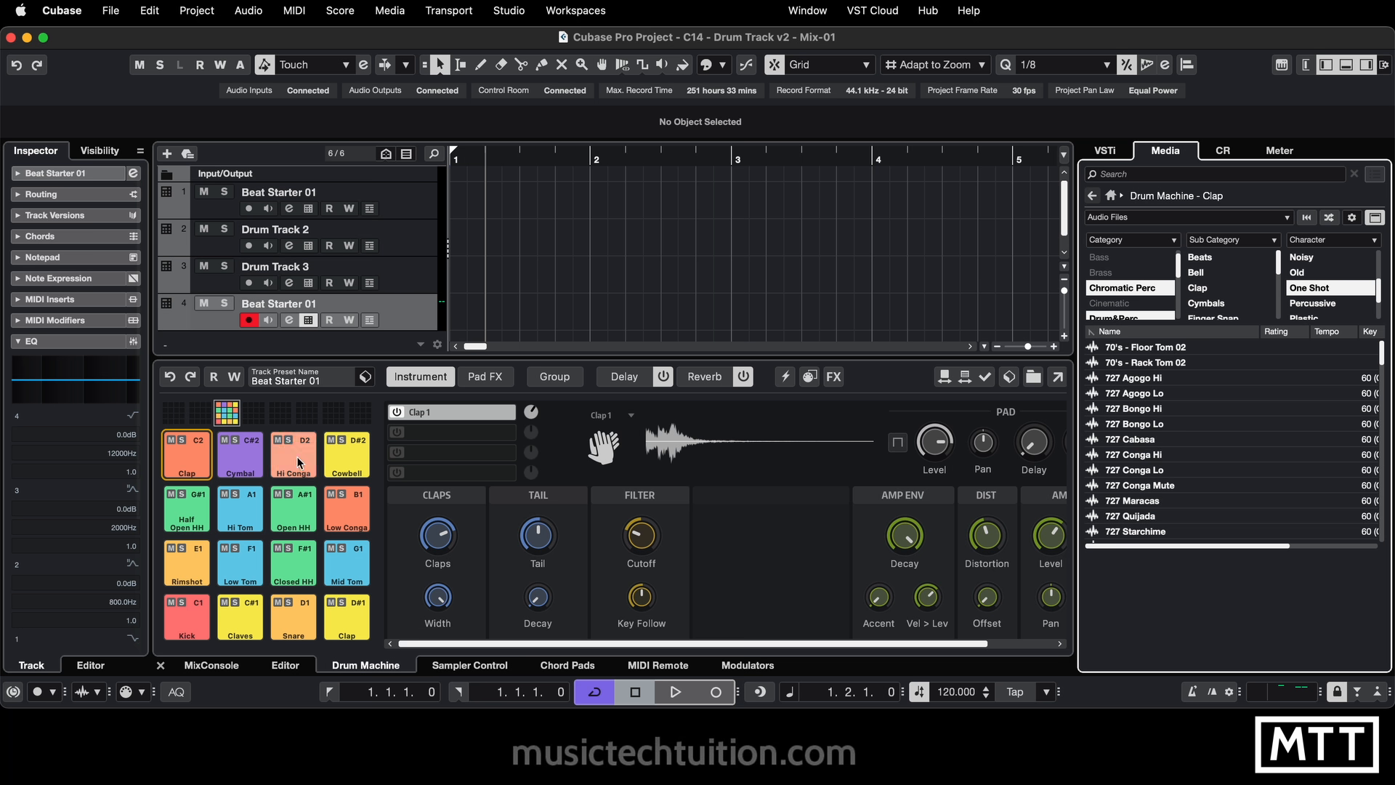
{"action": "left_click", "coordinate": [288, 504]}
{"action": "right_click", "coordinate": [288, 505]}
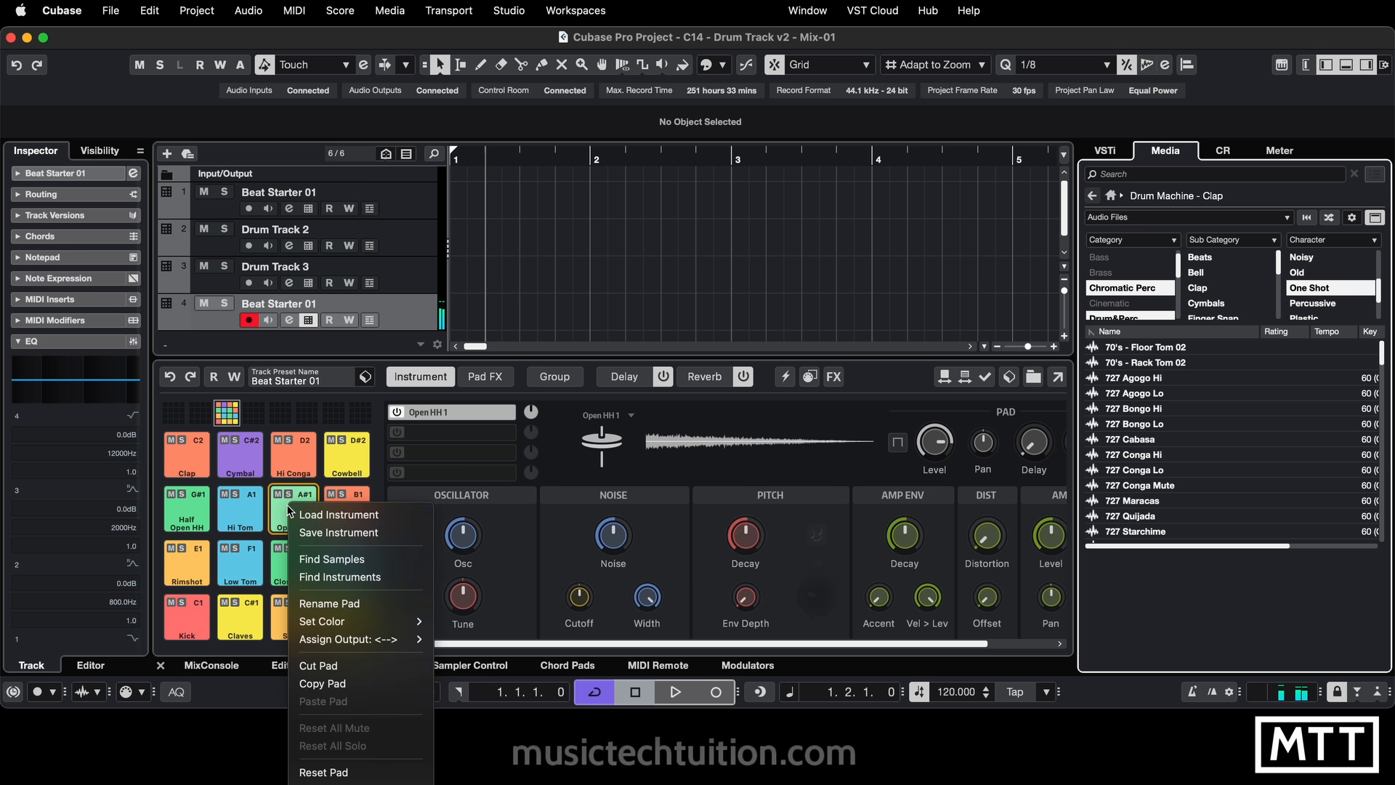
{"action": "left_click", "coordinate": [331, 559]}
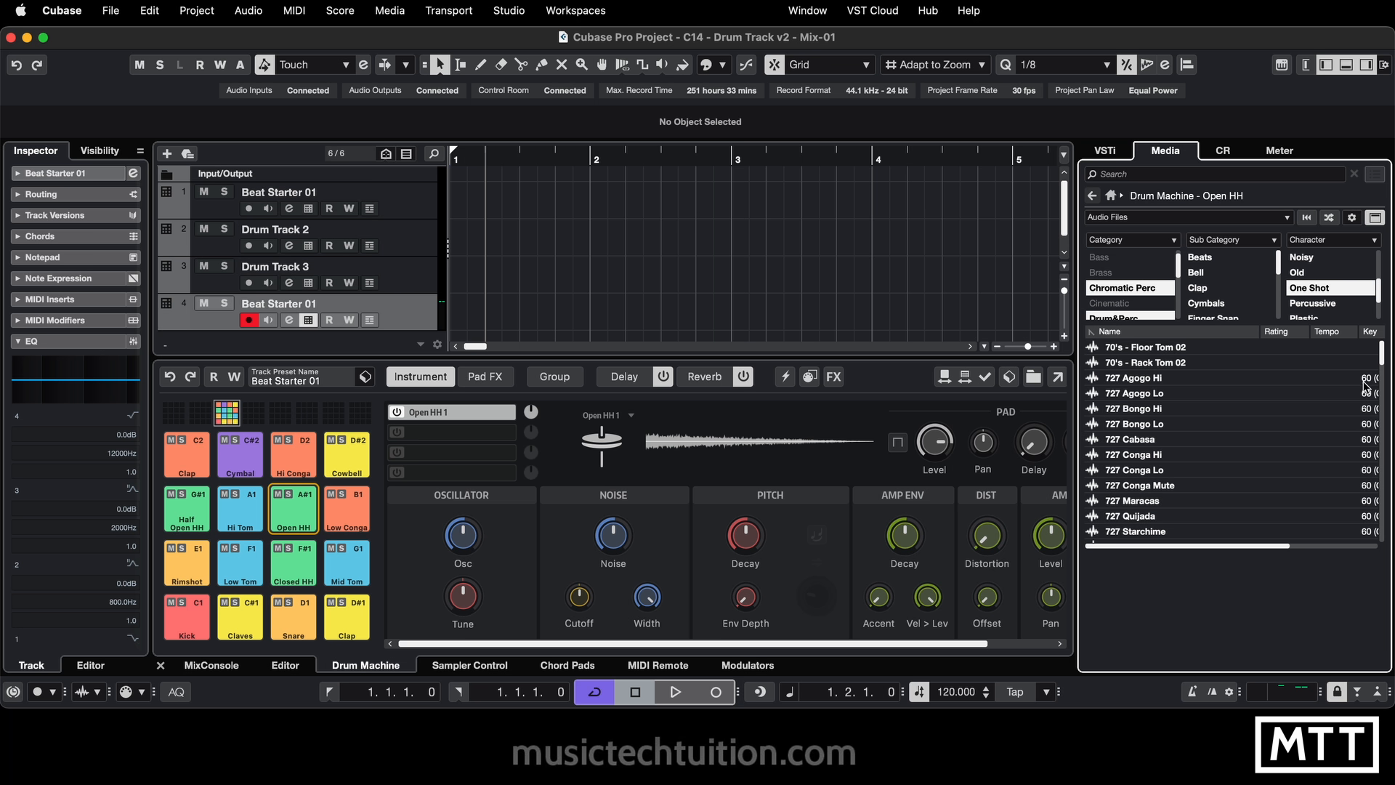
{"action": "mouse_move", "coordinate": [1383, 363]}
{"action": "left_mouse_down"}
{"action": "mouse_move", "coordinate": [1390, 536]}
{"action": "mouse_move", "coordinate": [1391, 356]}
{"action": "left_mouse_up"}
Search the media library for drum machine instruments for the C2 Clap pad.
{"action": "left_click", "coordinate": [193, 457]}
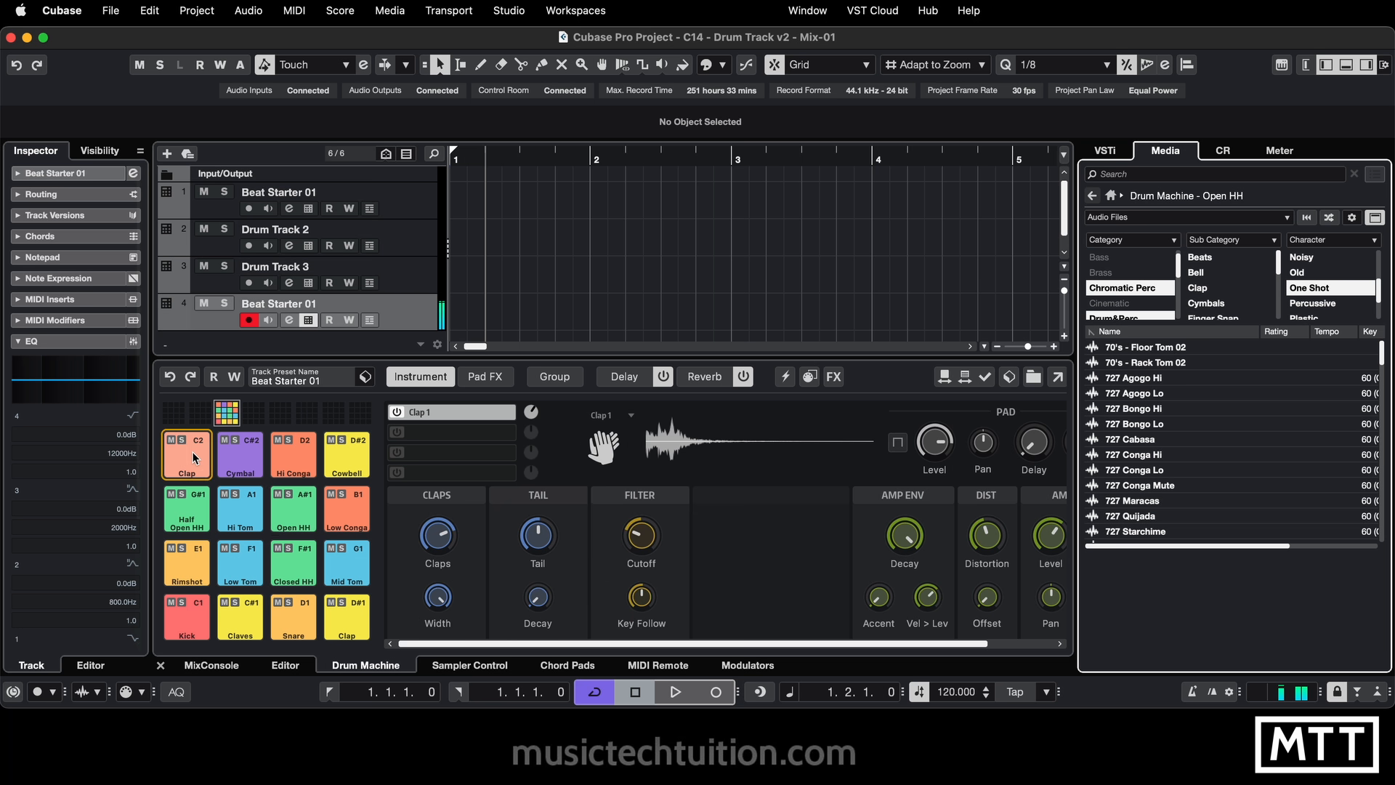
{"action": "right_click", "coordinate": [194, 455]}
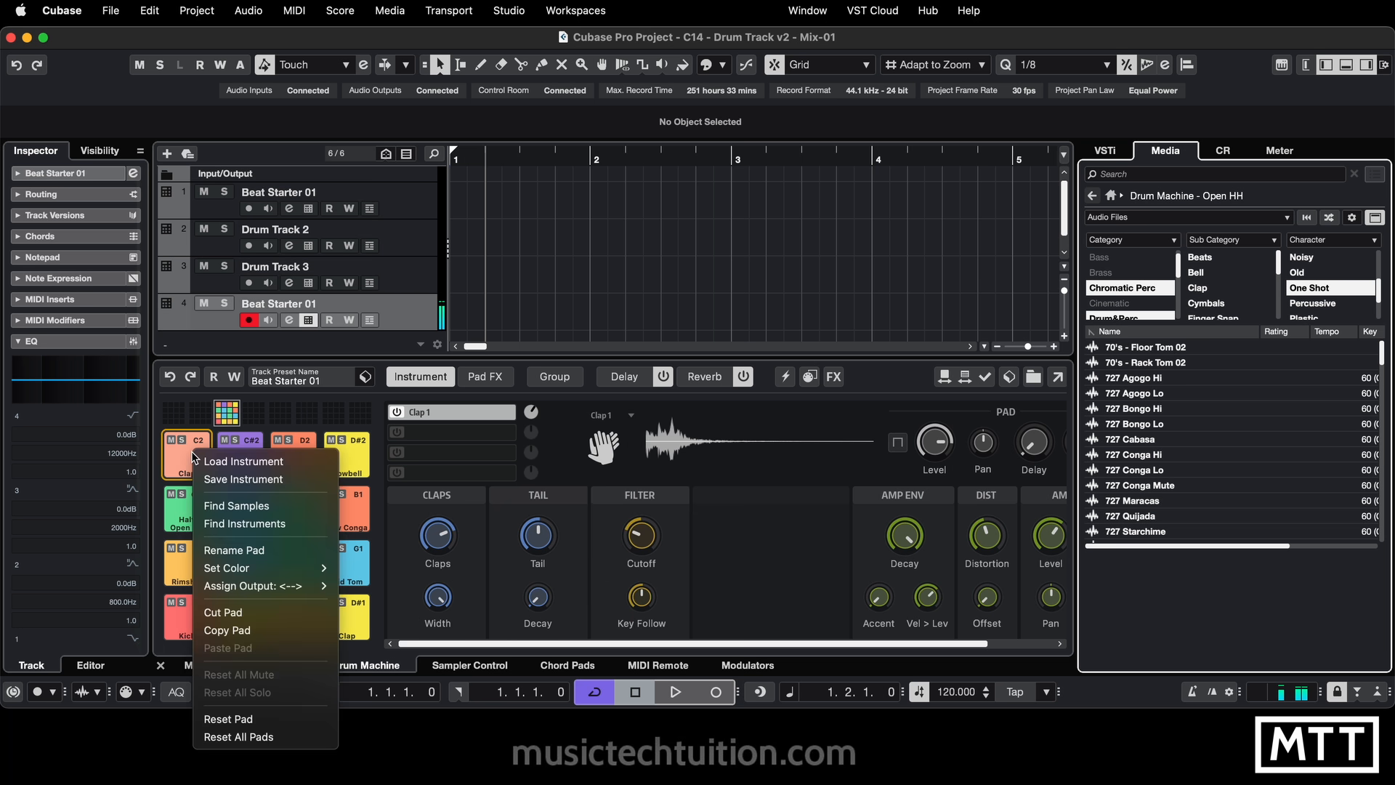
{"action": "left_click", "coordinate": [243, 524]}
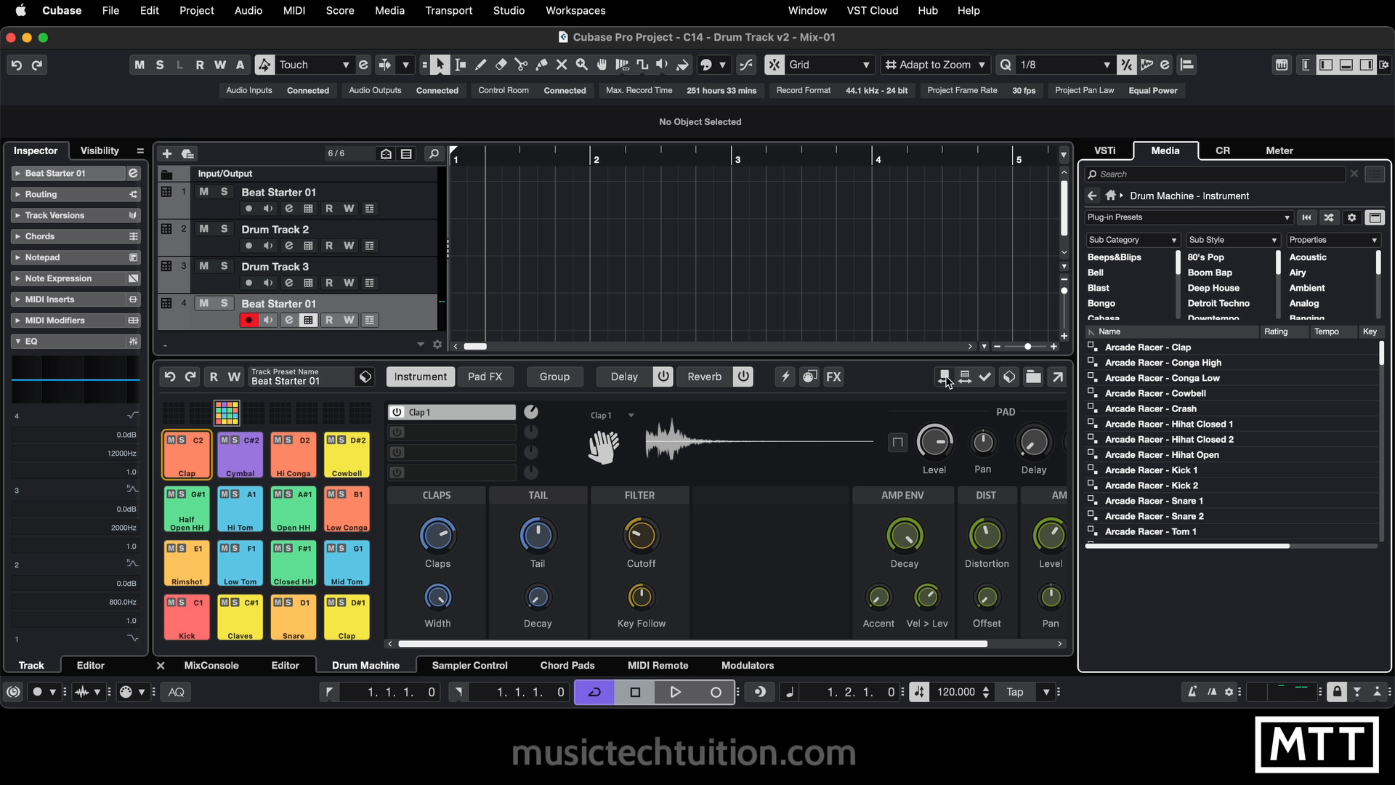
{"action": "left_click", "coordinate": [188, 464]}
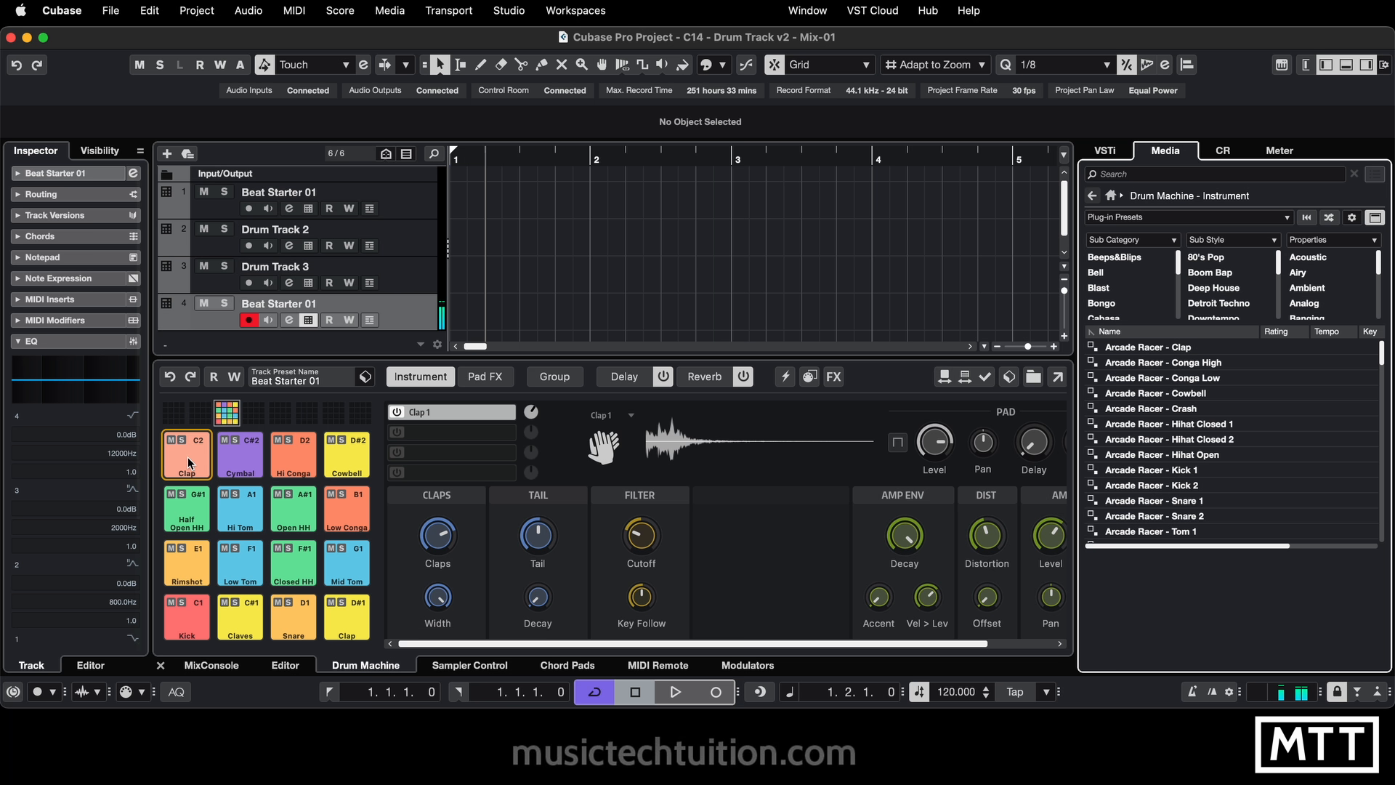
{"action": "right_click", "coordinate": [188, 462]}
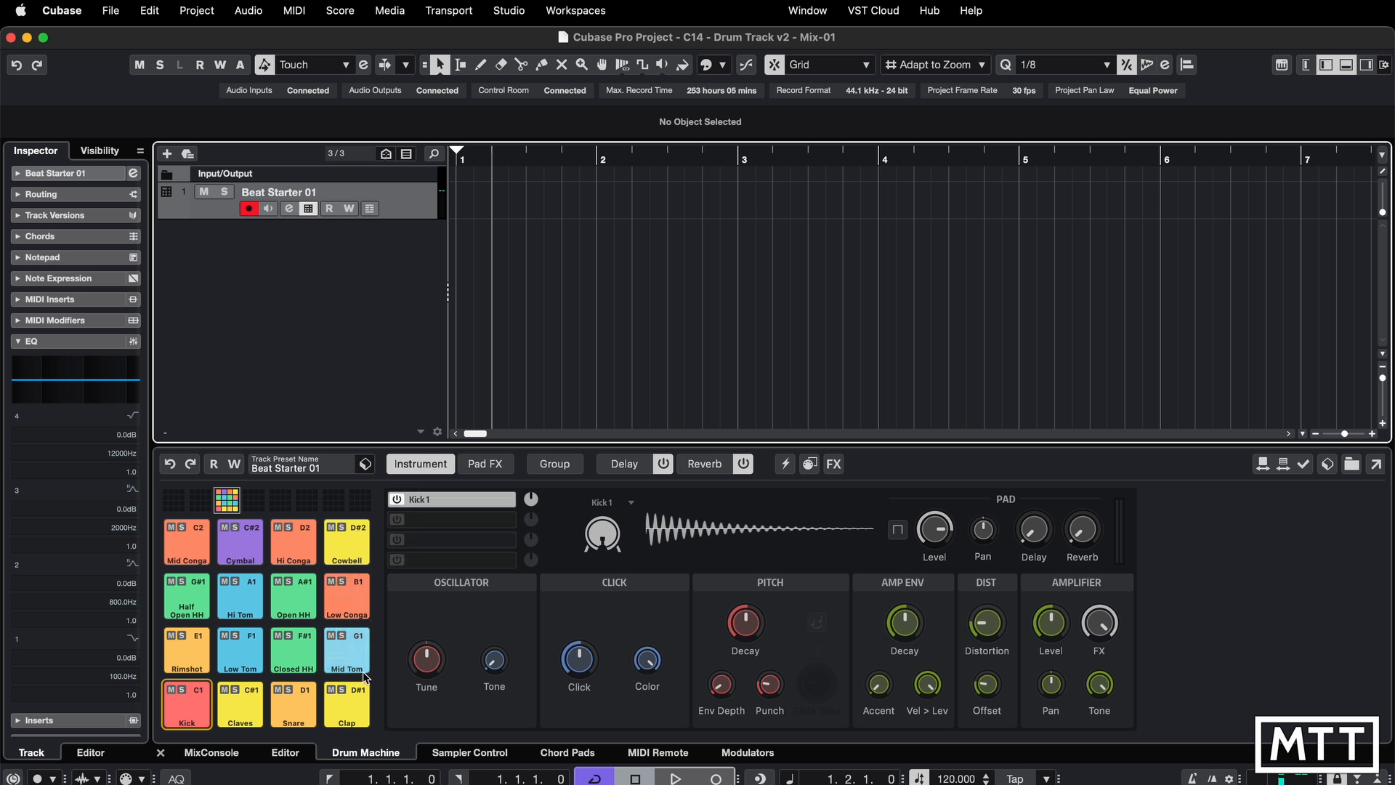
Show the Pad FX settings of the Kick pad.
{"action": "left_click", "coordinate": [485, 465]}
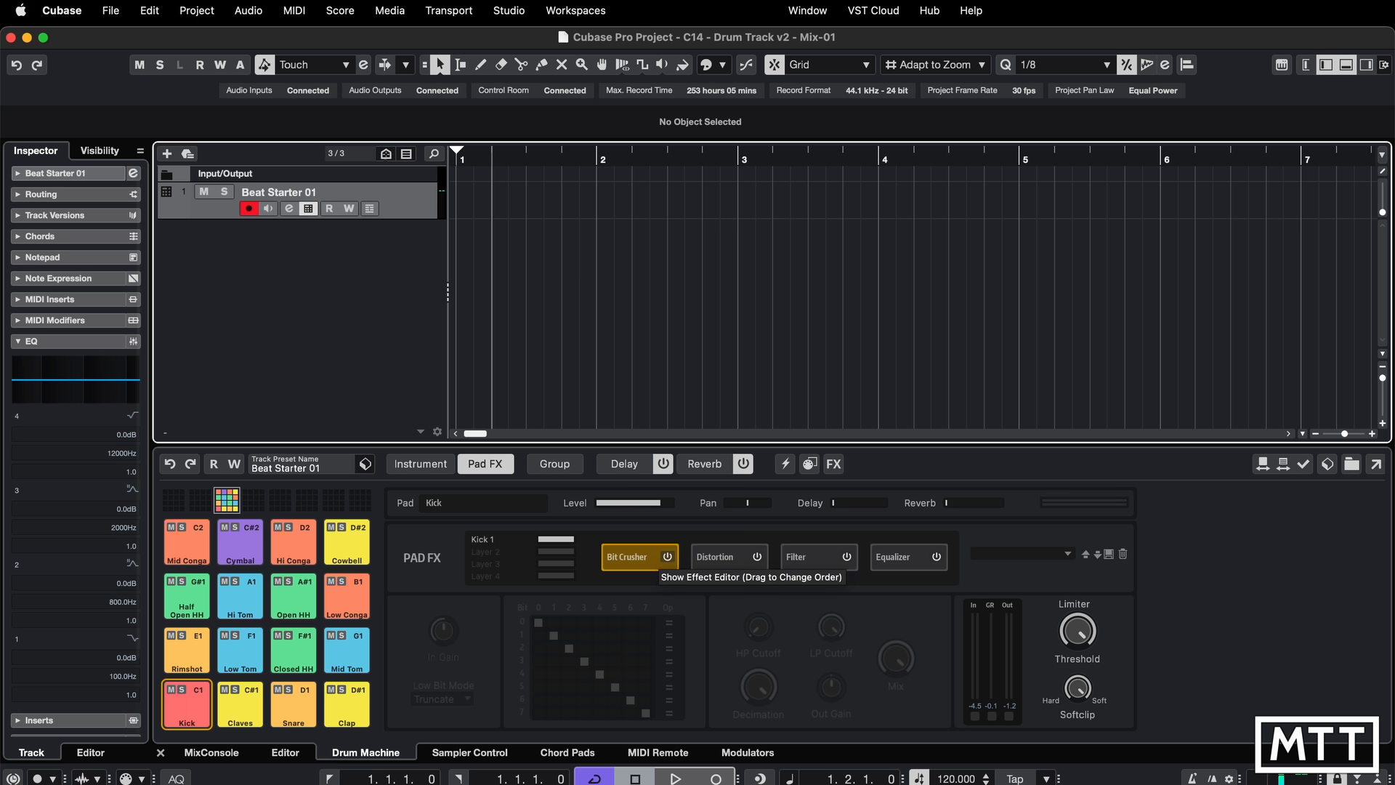
Switch on the Kick pad's Bit Crusher and compare the sound with the effect bypassed.
{"action": "left_click", "coordinate": [667, 558]}
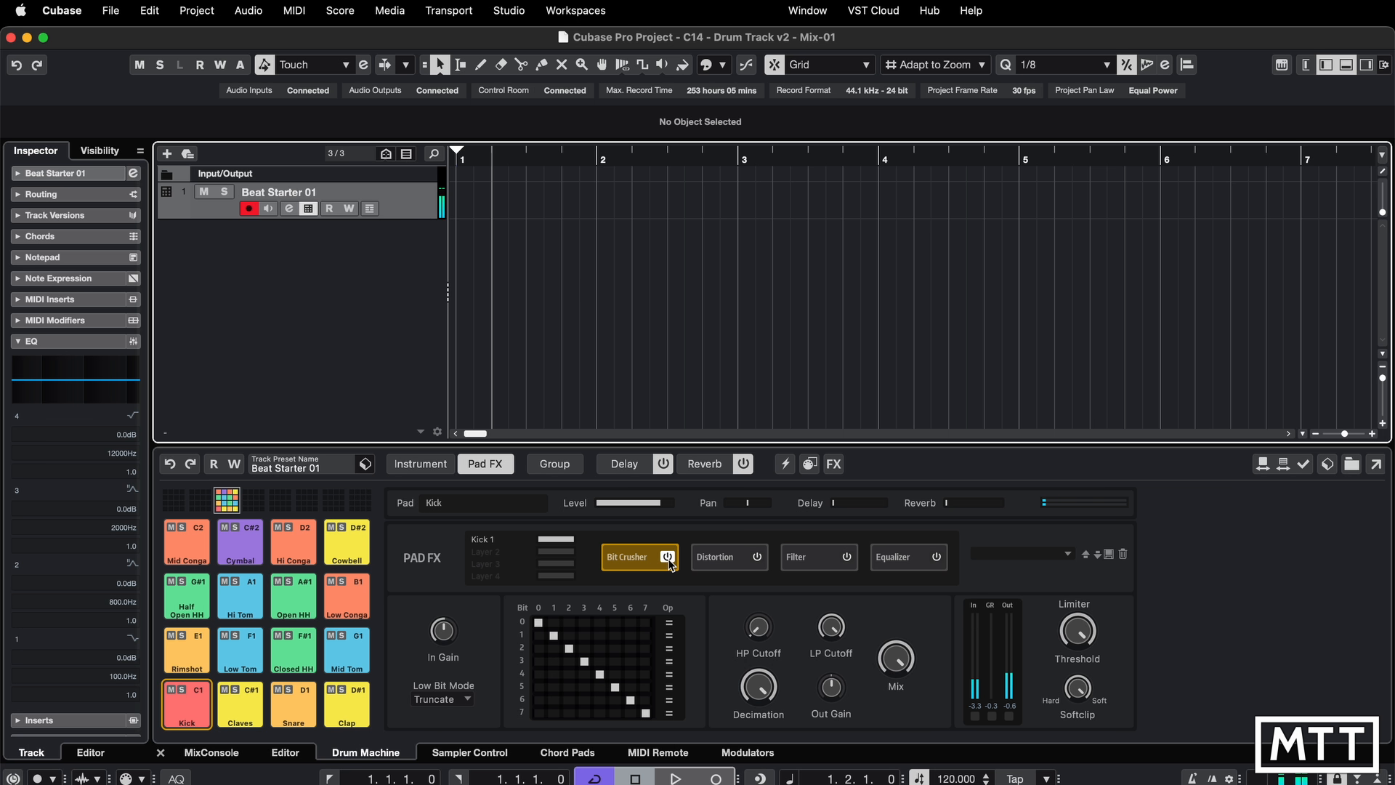
{"action": "left_click", "coordinate": [668, 557]}
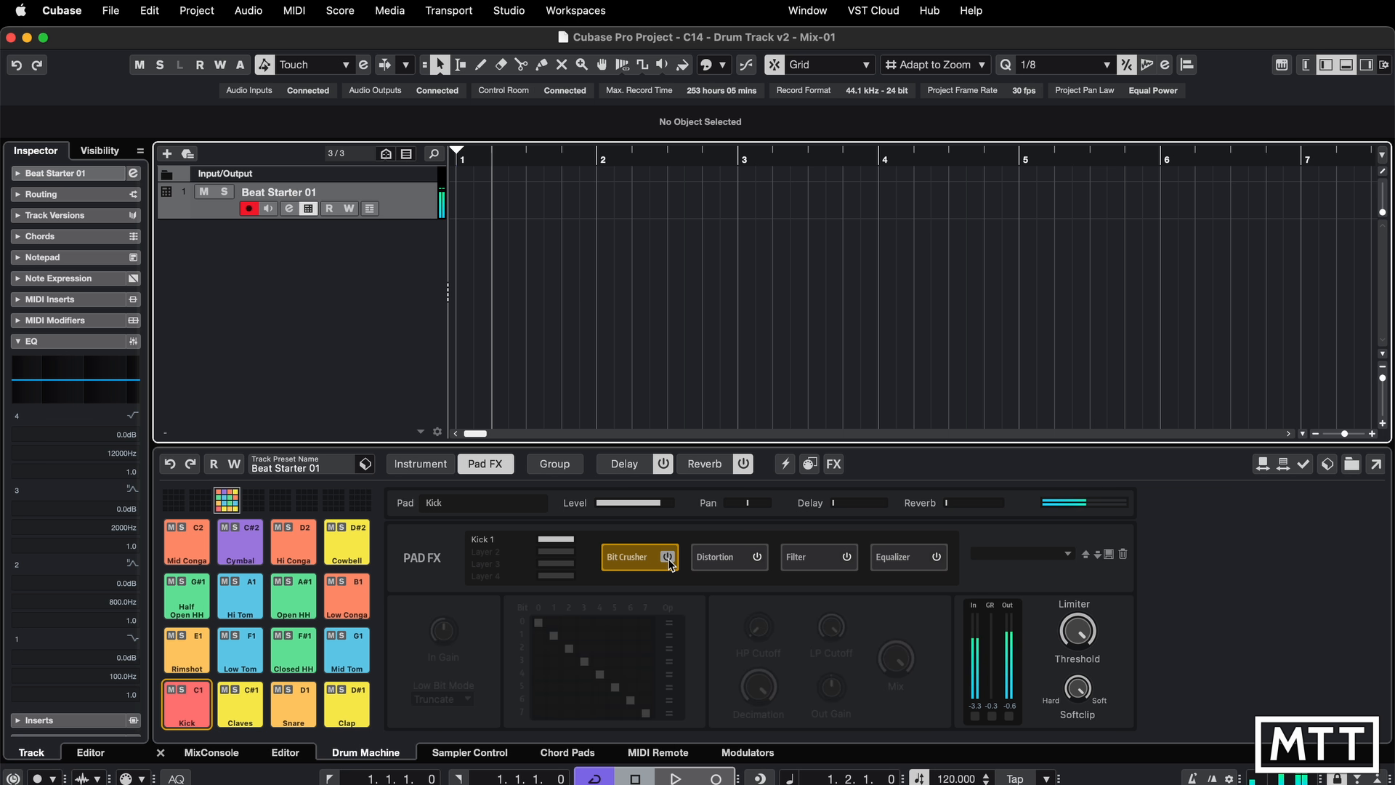
{"action": "left_click", "coordinate": [667, 558]}
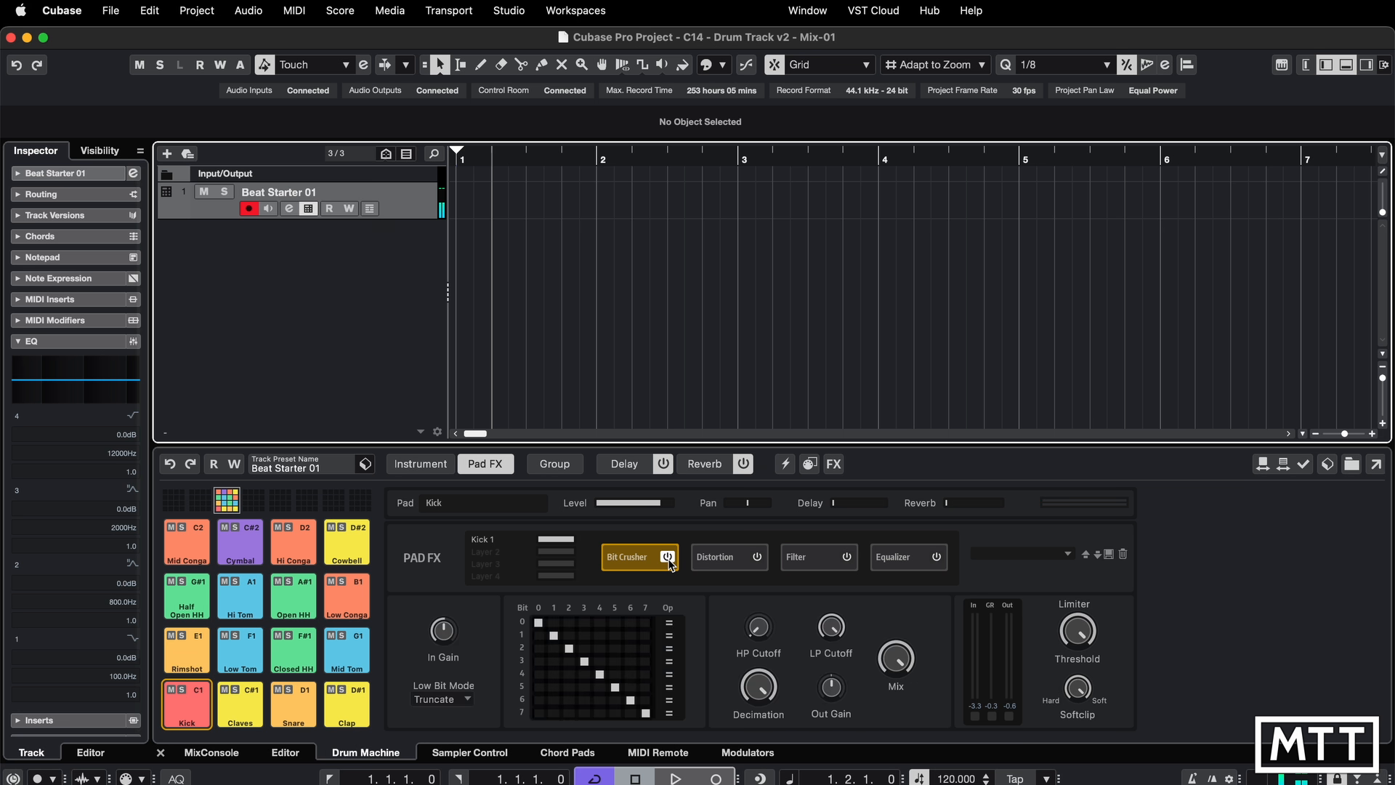
Rearrange the Bit Crusher's bit matrix into a reversed diagonal, from row 0 at bit 7 to row 7 at bit 0.
{"action": "left_click", "coordinate": [555, 623]}
{"action": "left_click_drag", "start_coordinate": [556, 626], "coordinate": [600, 623]}
{"action": "left_click", "coordinate": [598, 637]}
{"action": "left_click", "coordinate": [569, 675]}
{"action": "left_click", "coordinate": [538, 713]}
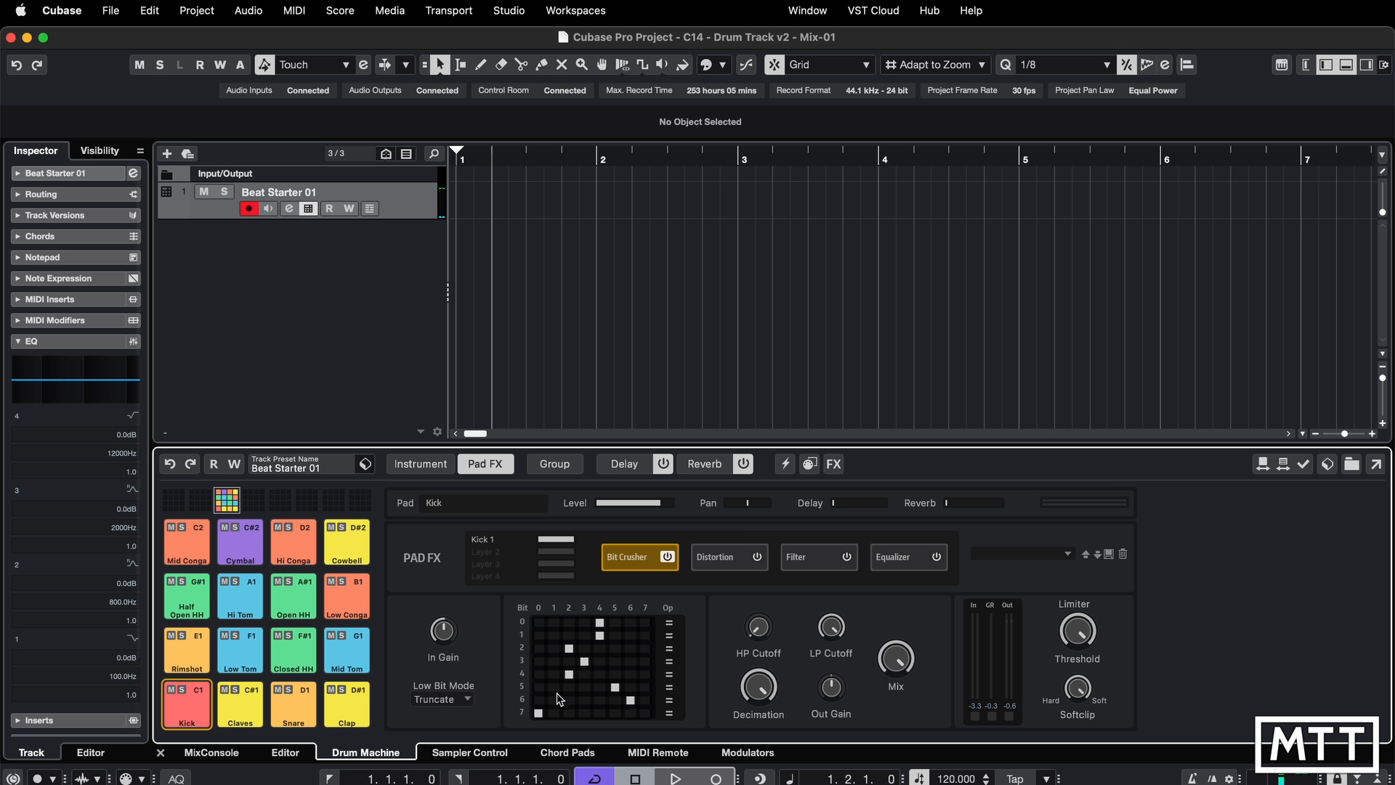
{"action": "left_click", "coordinate": [554, 700]}
{"action": "left_click", "coordinate": [571, 687]}
{"action": "left_click", "coordinate": [584, 674]}
{"action": "left_click", "coordinate": [599, 661]}
{"action": "left_click", "coordinate": [615, 648]}
{"action": "left_click", "coordinate": [630, 636]}
{"action": "left_click", "coordinate": [646, 623]}
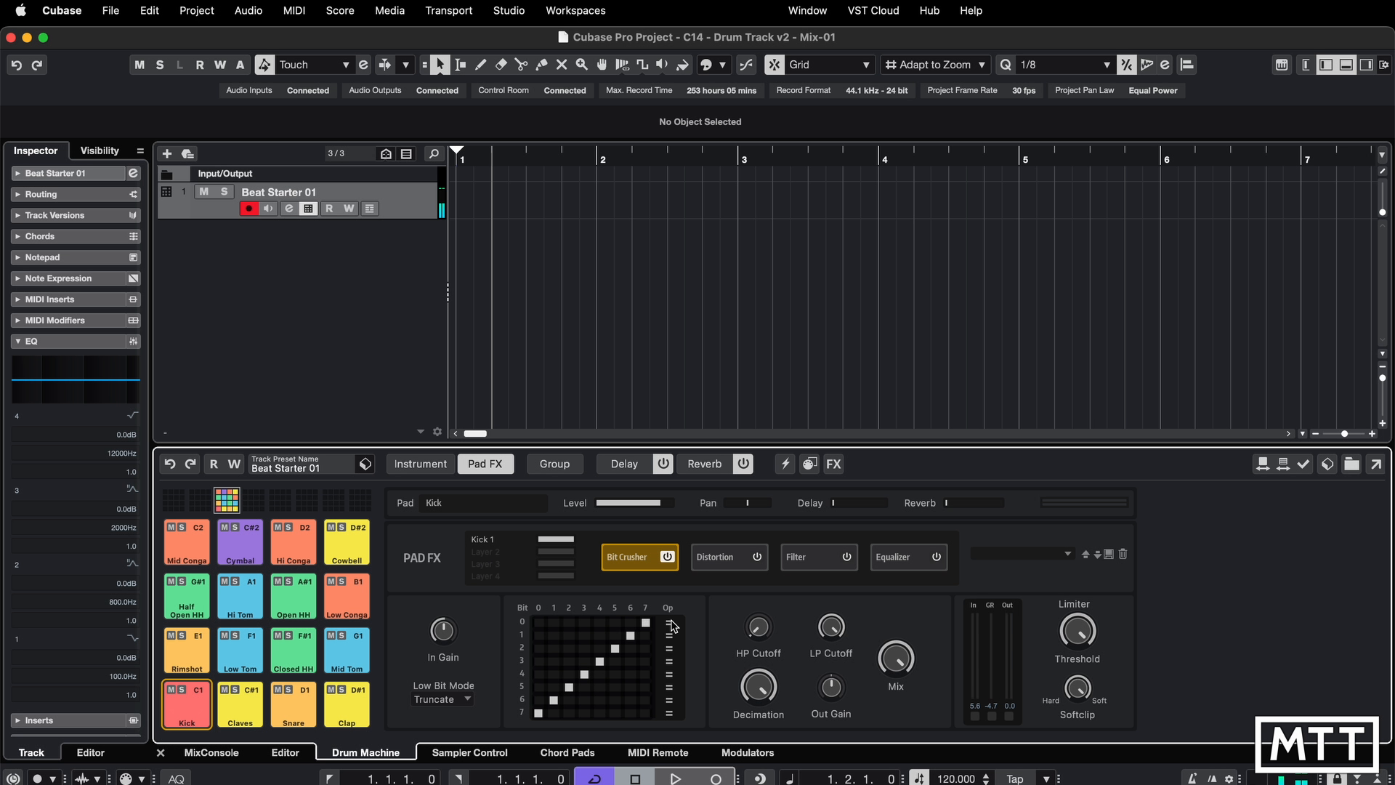
Switch the operator of all eight Bit Crusher rows from equals to the next operator.
{"action": "left_click", "coordinate": [674, 637]}
{"action": "left_click", "coordinate": [673, 649]}
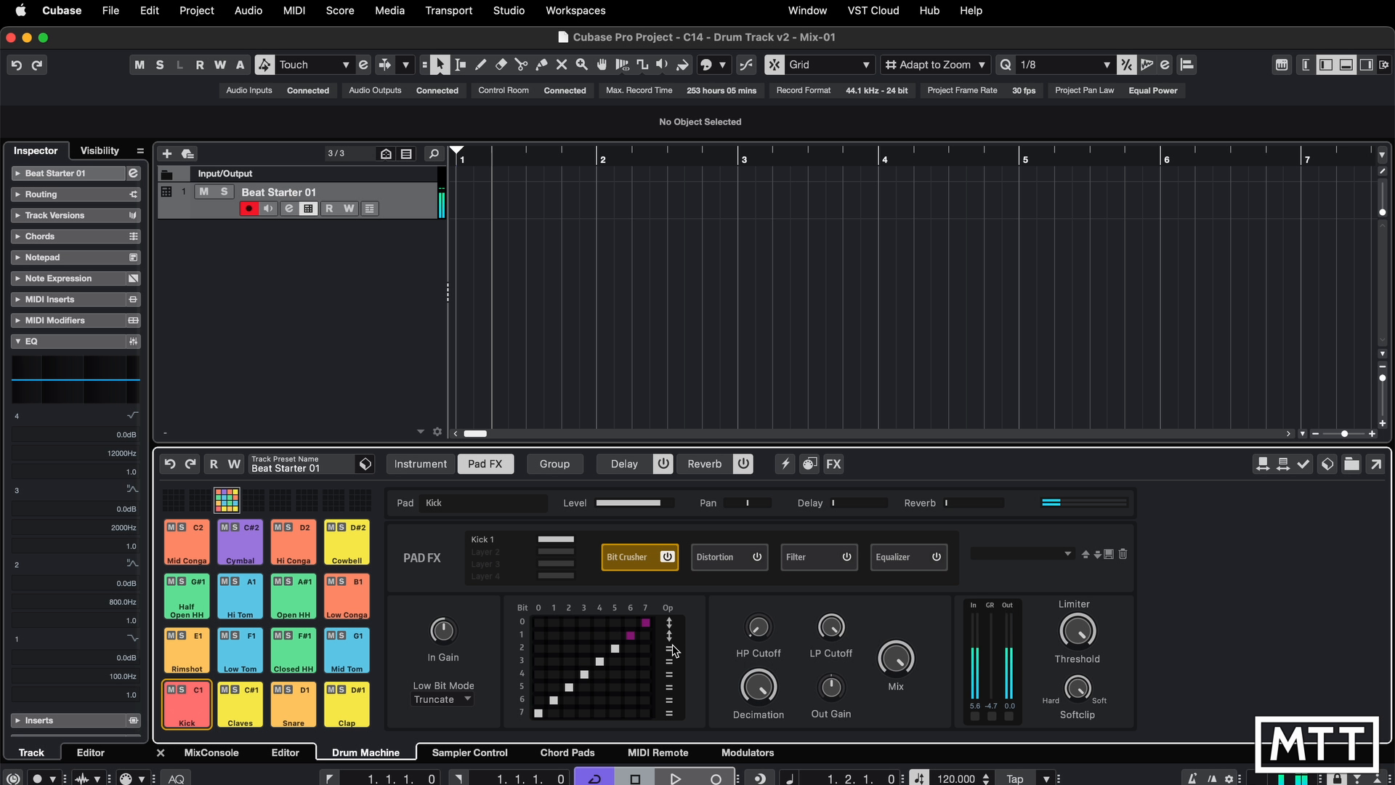
{"action": "left_click", "coordinate": [670, 662]}
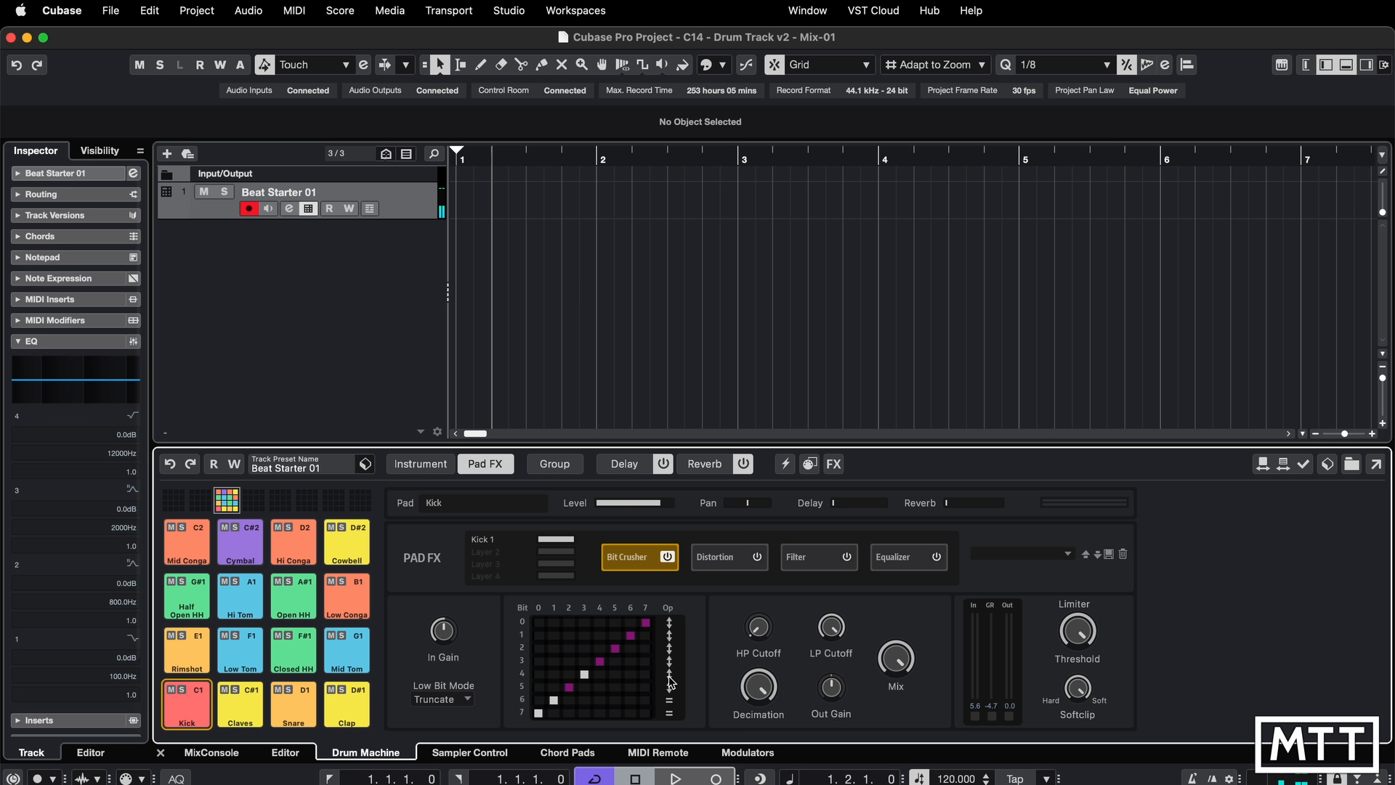
{"action": "left_click", "coordinate": [670, 700]}
{"action": "left_click", "coordinate": [670, 713]}
Try lower settings of the Kick's Bit Crusher Decimation and of its limiter's Softclip and Threshold.
{"action": "left_click_drag", "start_coordinate": [759, 696], "coordinate": [758, 756]}
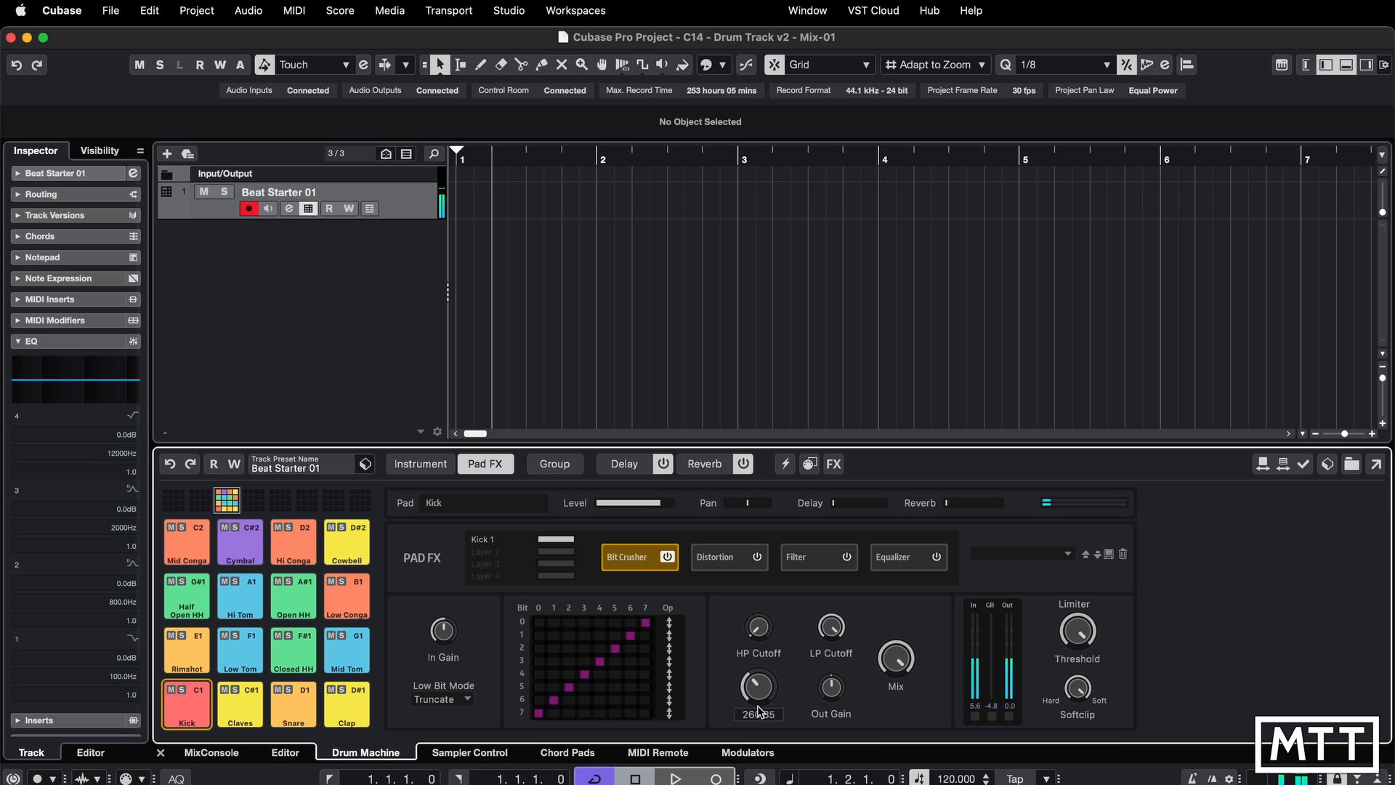
{"action": "left_click_drag", "start_coordinate": [760, 696], "coordinate": [791, 609]}
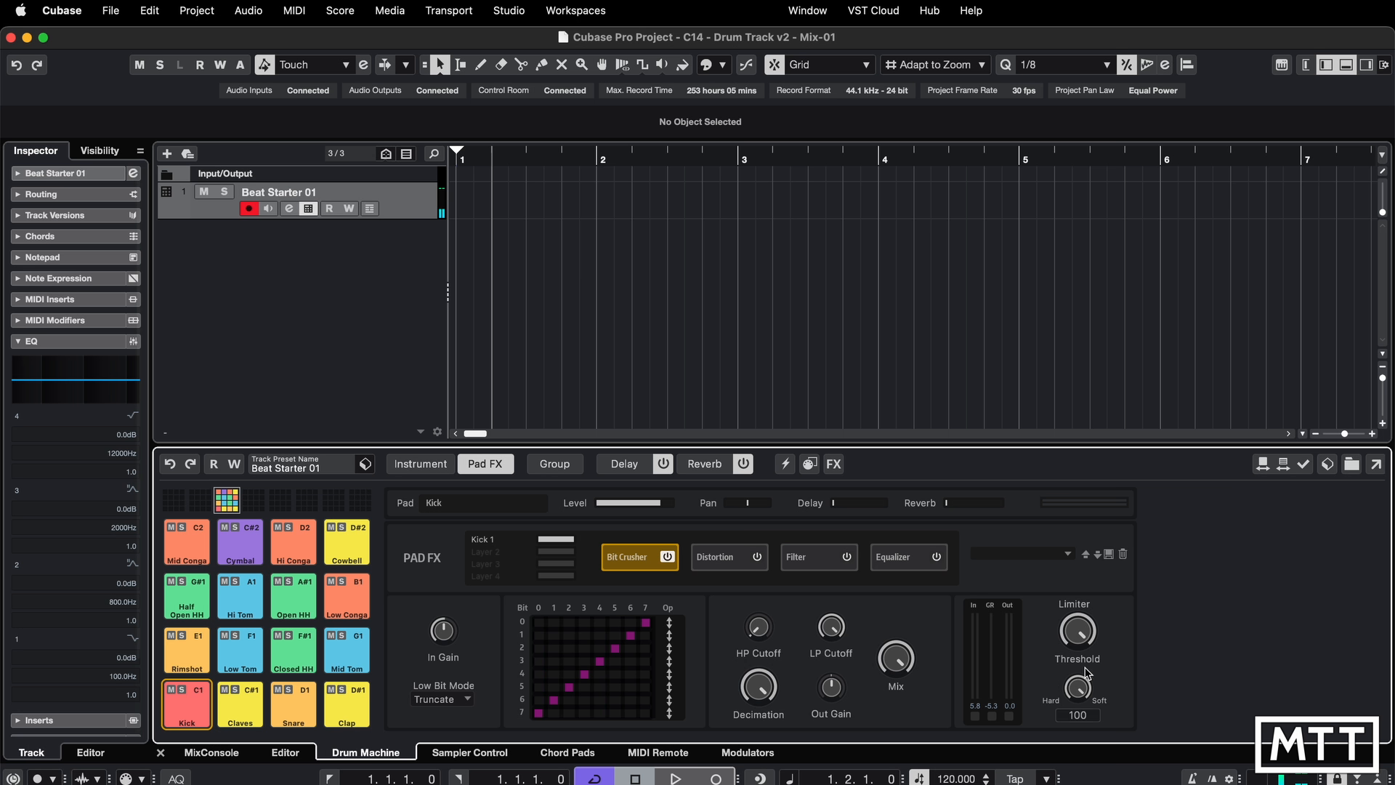
{"action": "left_click_drag", "start_coordinate": [1085, 679], "coordinate": [1085, 723]}
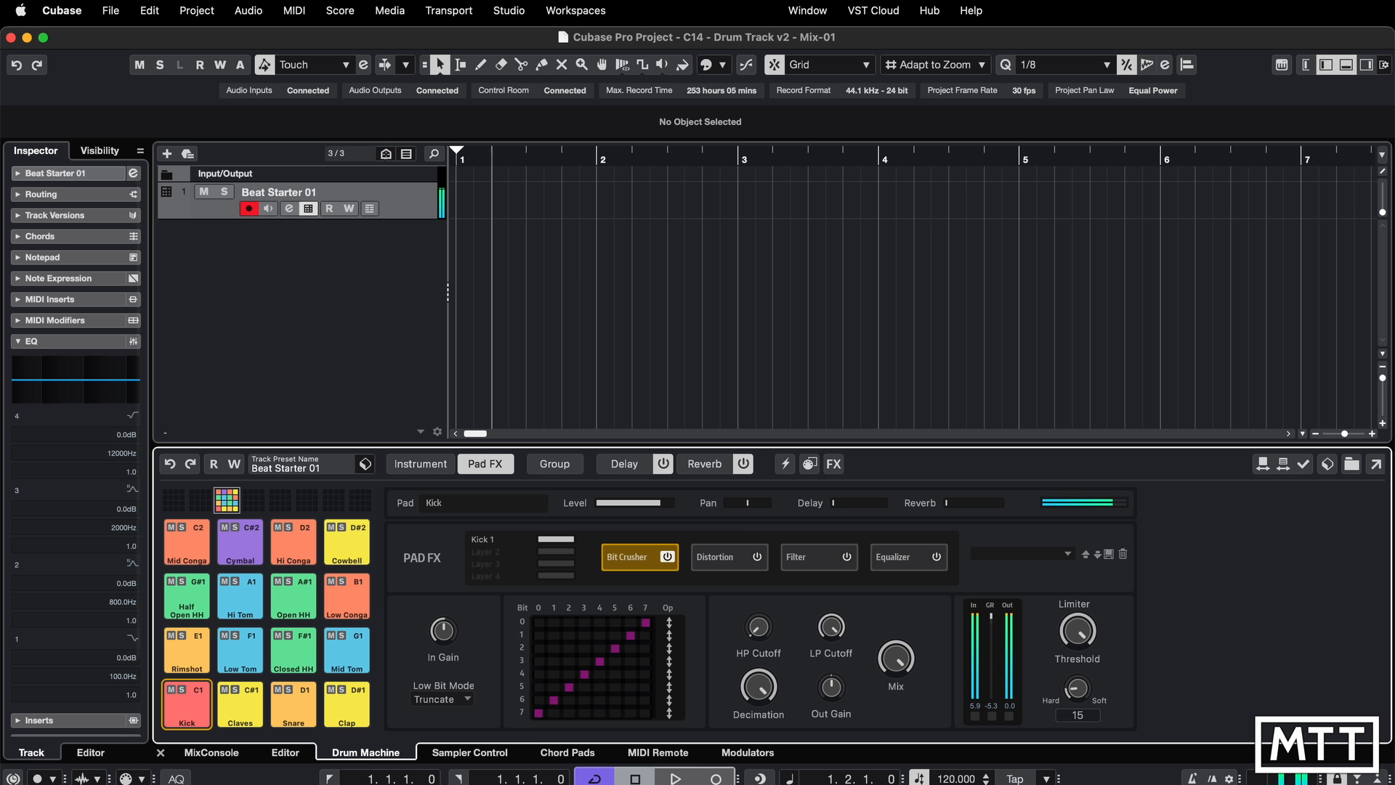
{"action": "left_click_drag", "start_coordinate": [1078, 631], "coordinate": [1081, 782]}
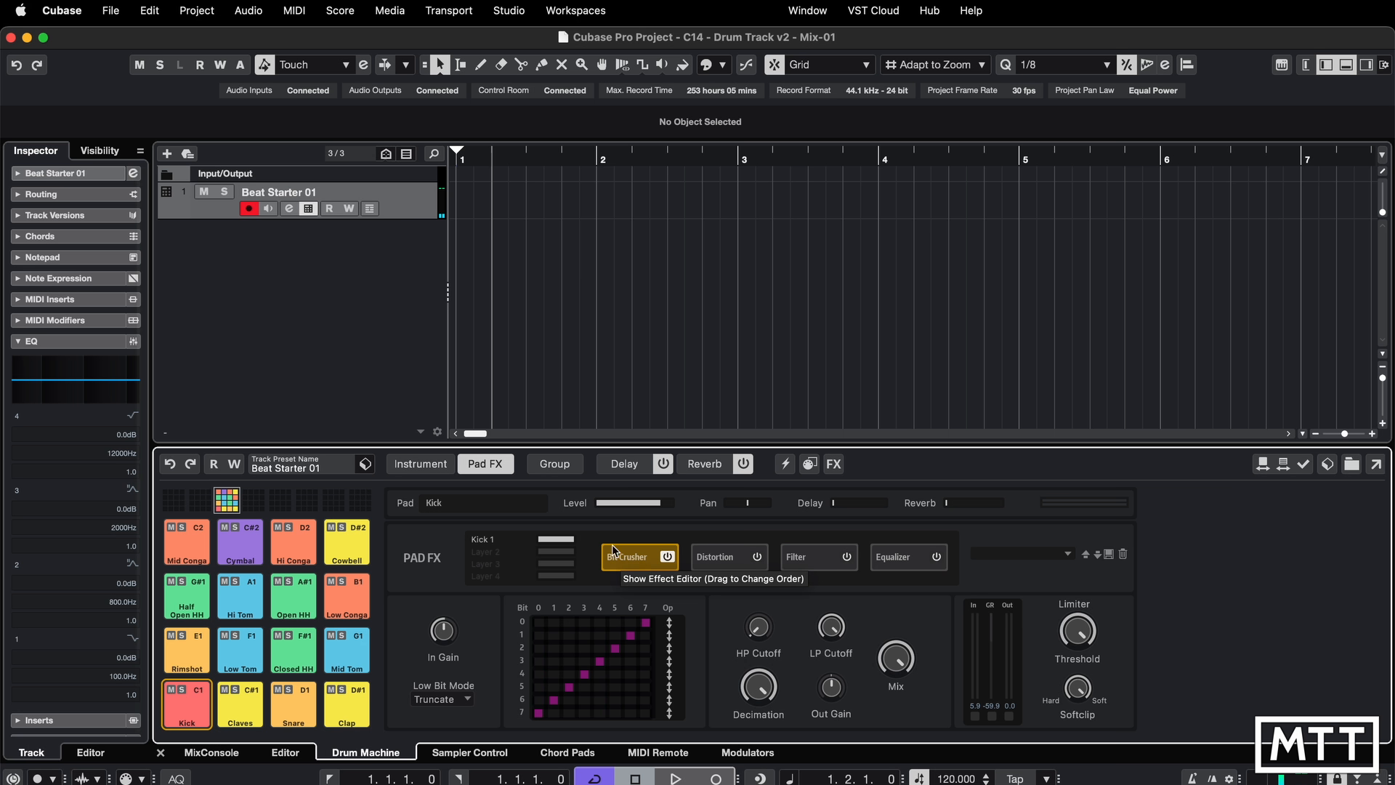
Bypass the Kick pad's Bit Crusher and switch on its Distortion effect instead.
{"action": "left_click", "coordinate": [667, 557]}
{"action": "left_click", "coordinate": [711, 566]}
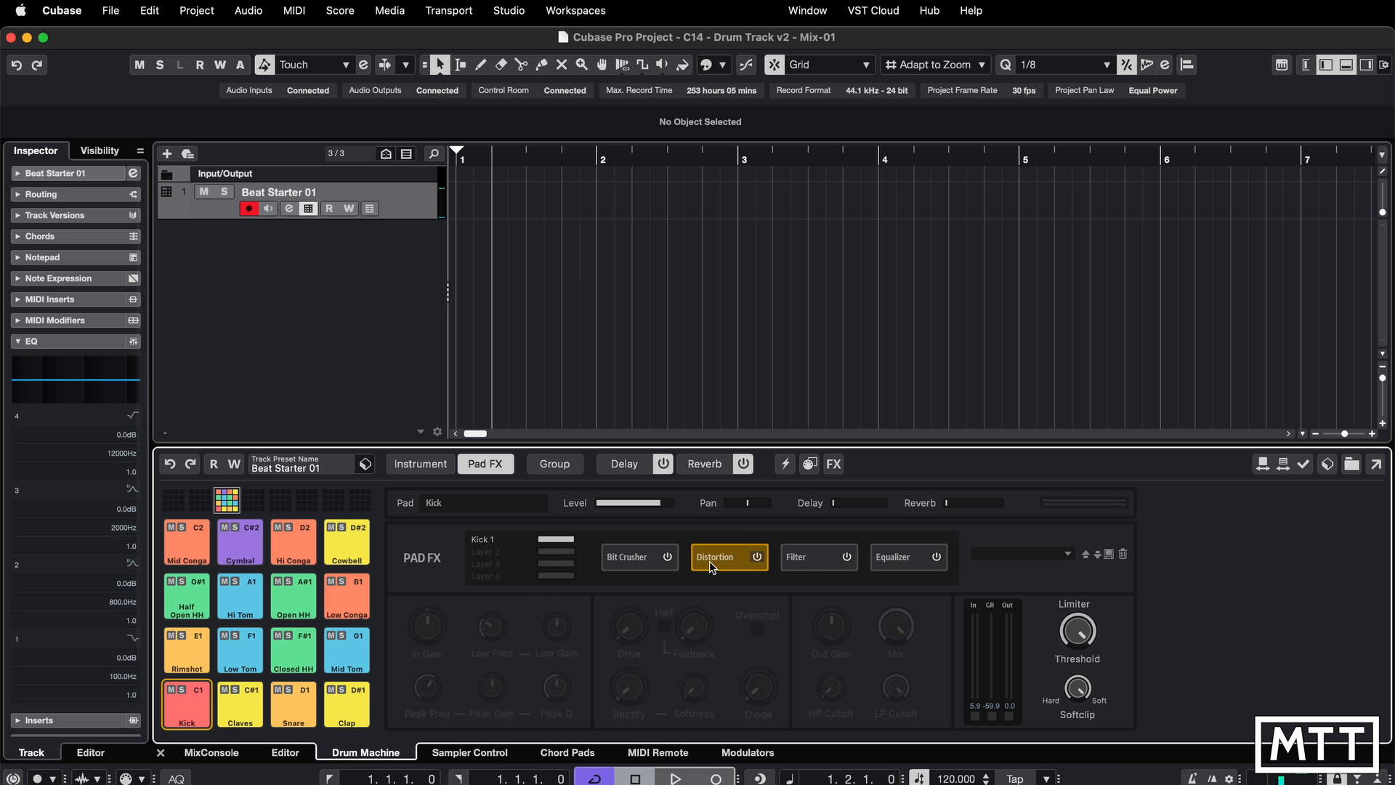
{"action": "left_click", "coordinate": [758, 557]}
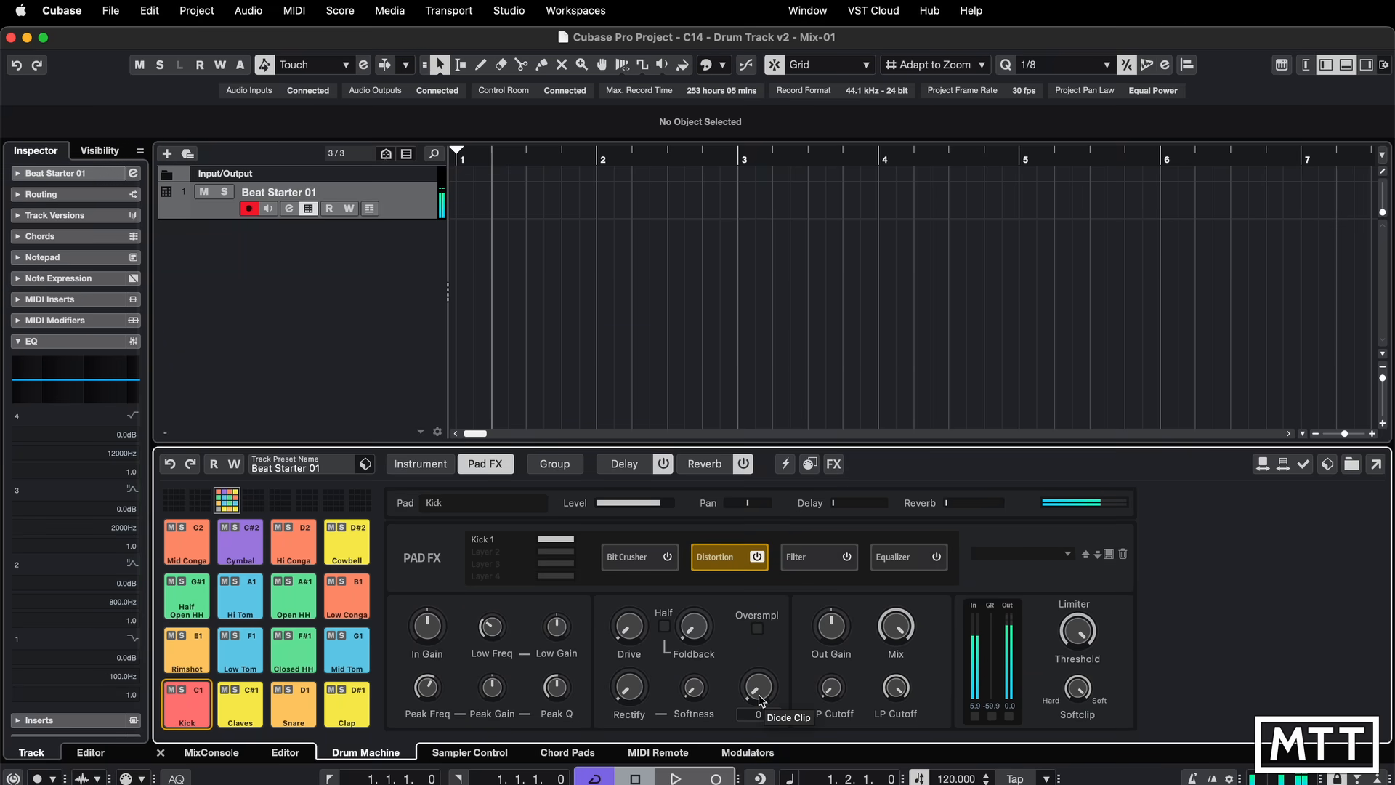
Try the Diode setting of the Kick's Distortion, and raise its Rectify and Drive amounts.
{"action": "left_click_drag", "start_coordinate": [761, 700], "coordinate": [744, 727]}
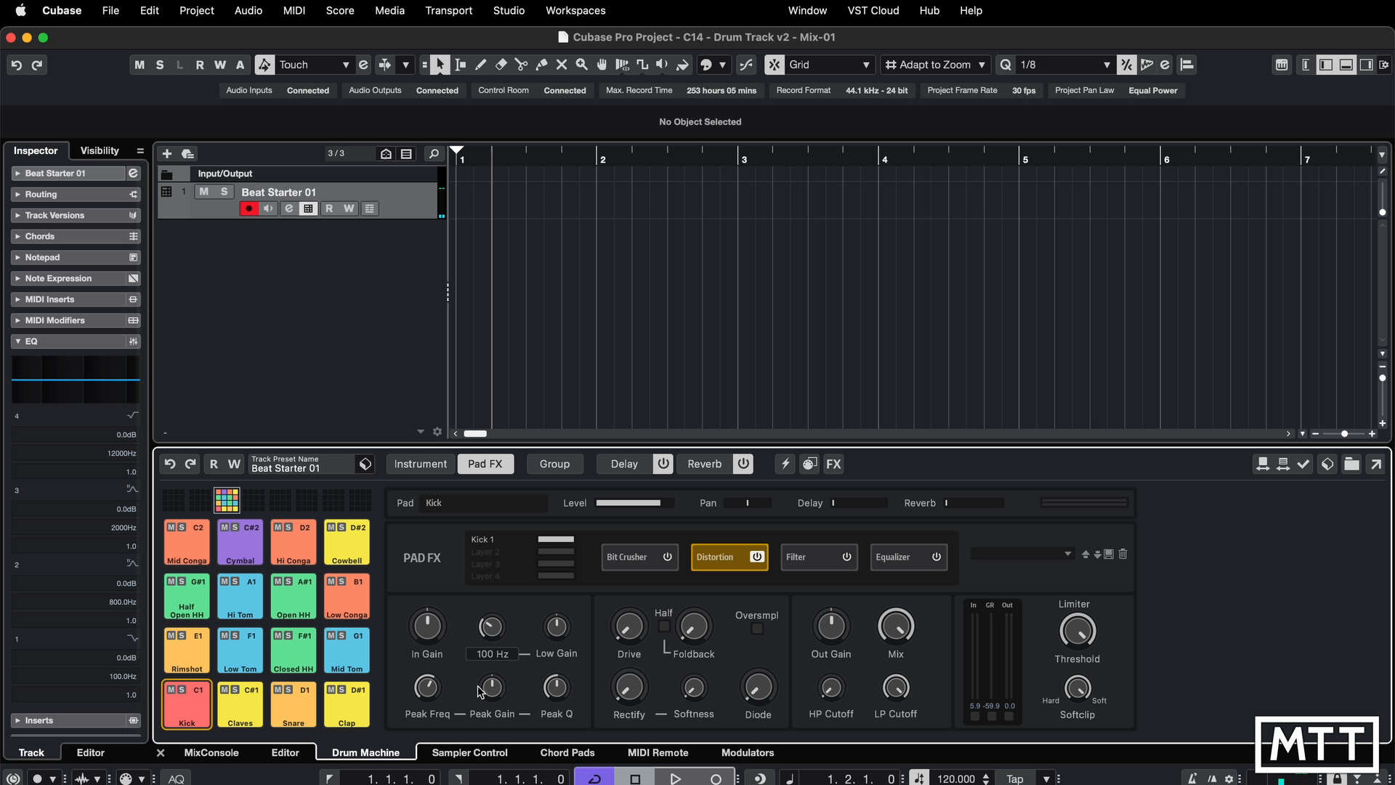
{"action": "left_click_drag", "start_coordinate": [620, 703], "coordinate": [631, 677]}
{"action": "left_click_drag", "start_coordinate": [649, 580], "coordinate": [656, 532]}
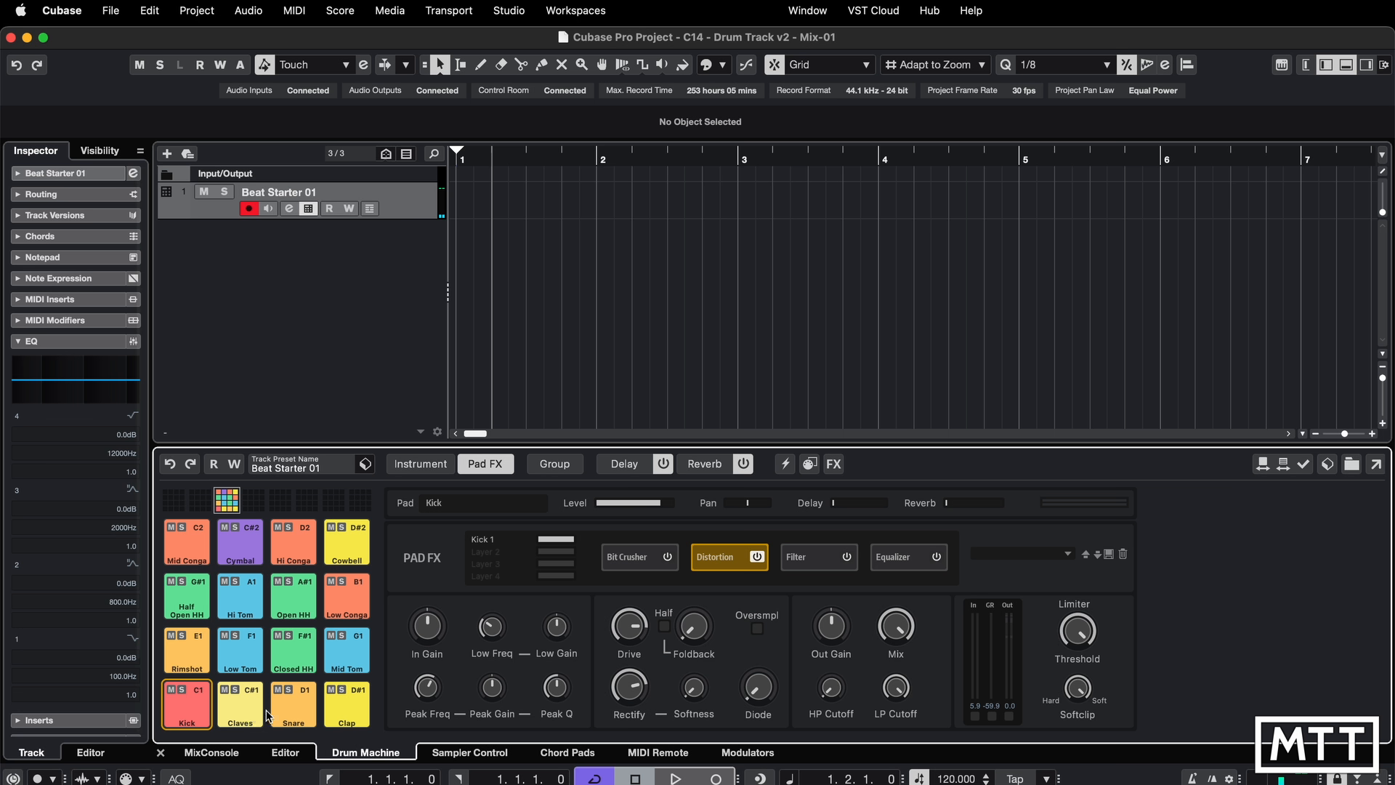
Select the Snare pad and switch on its own Distortion effect.
{"action": "left_click", "coordinate": [293, 708]}
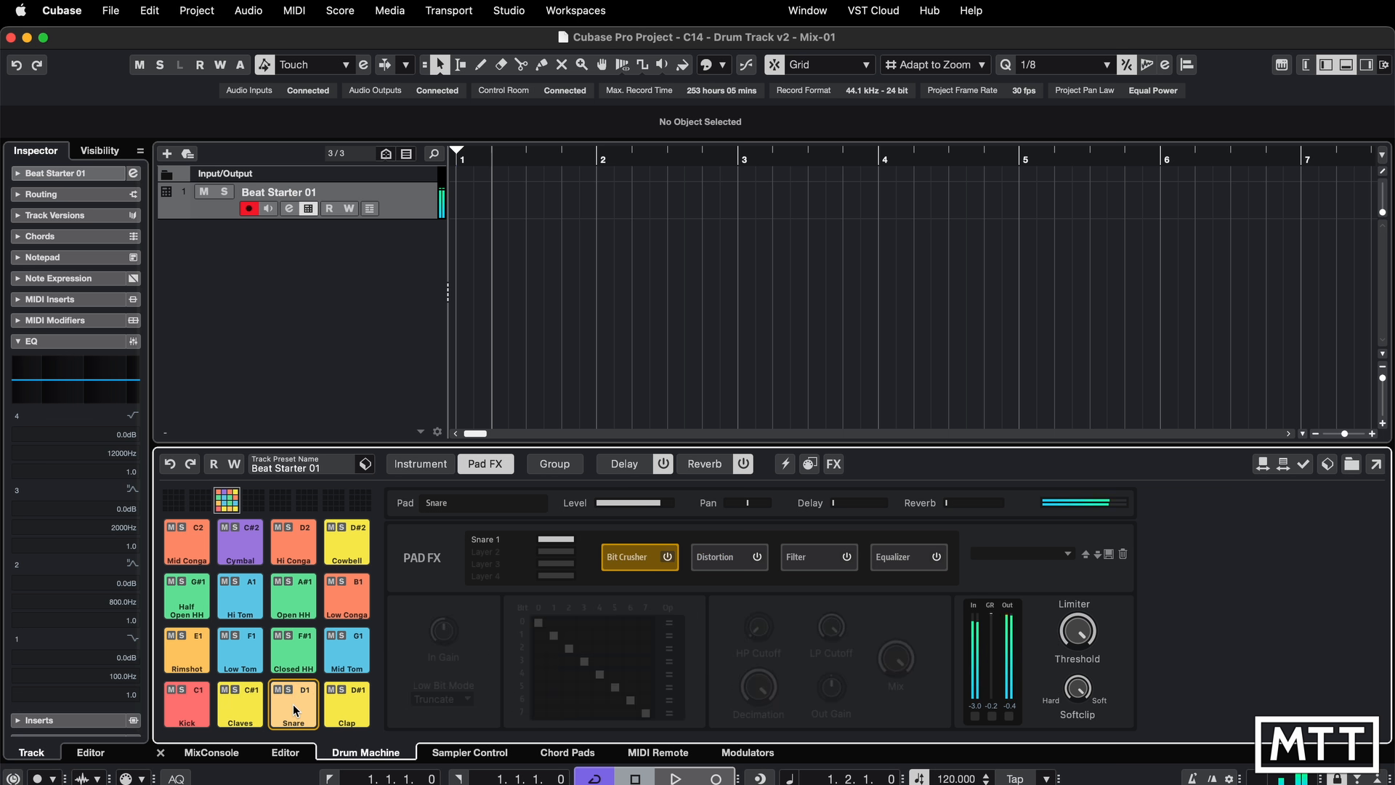
{"action": "left_click", "coordinate": [731, 558]}
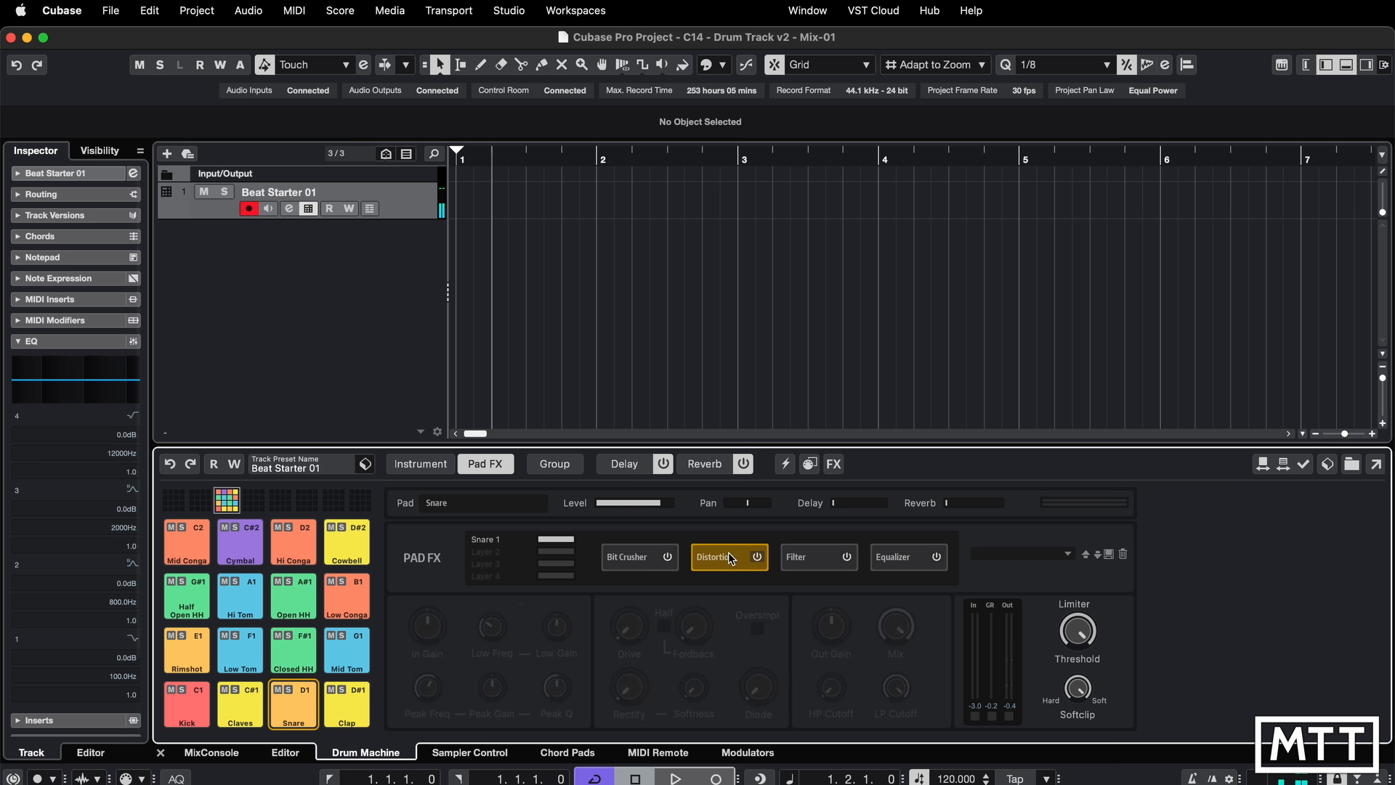
{"action": "left_click", "coordinate": [757, 557]}
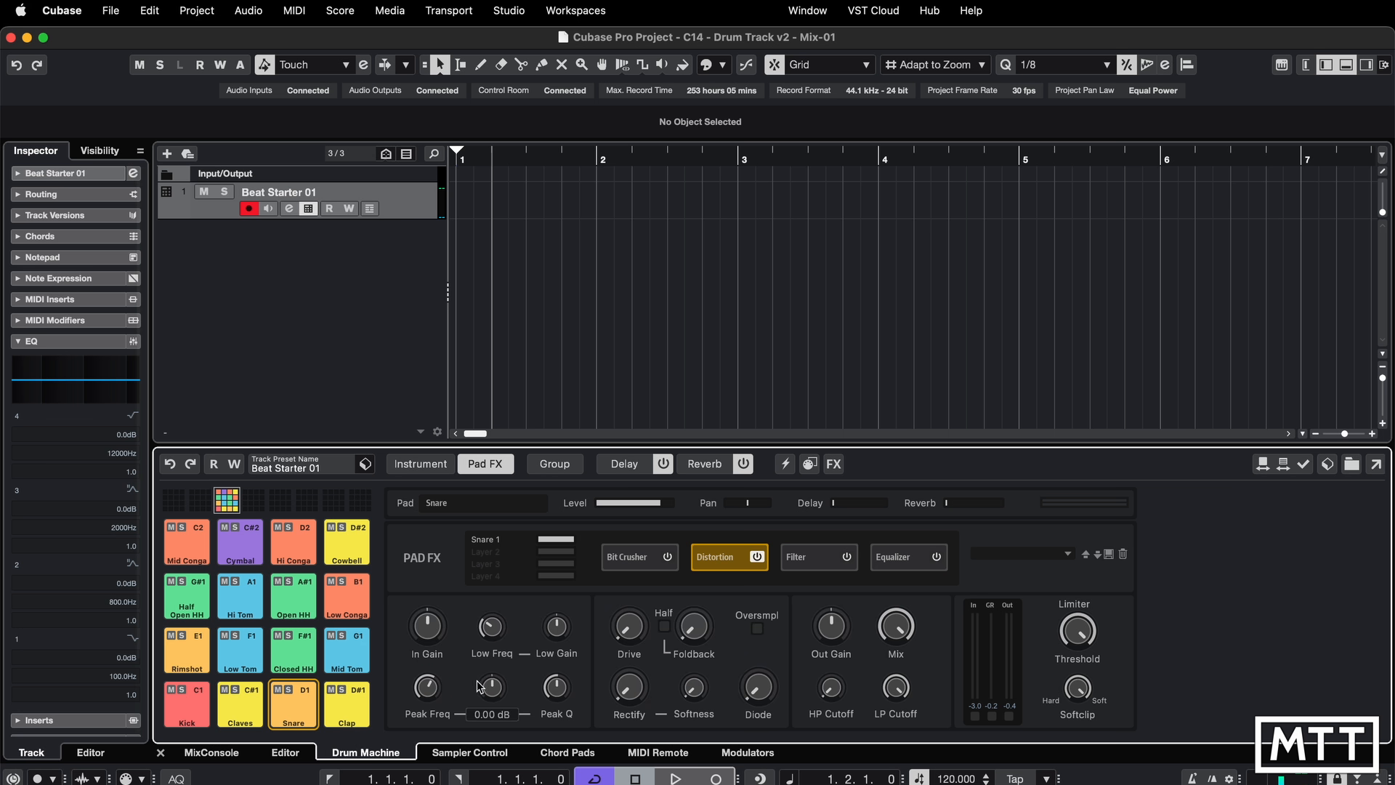
Alternate between the Kick and Snare pads to compare their separate Distortion settings.
{"action": "left_click", "coordinate": [194, 703]}
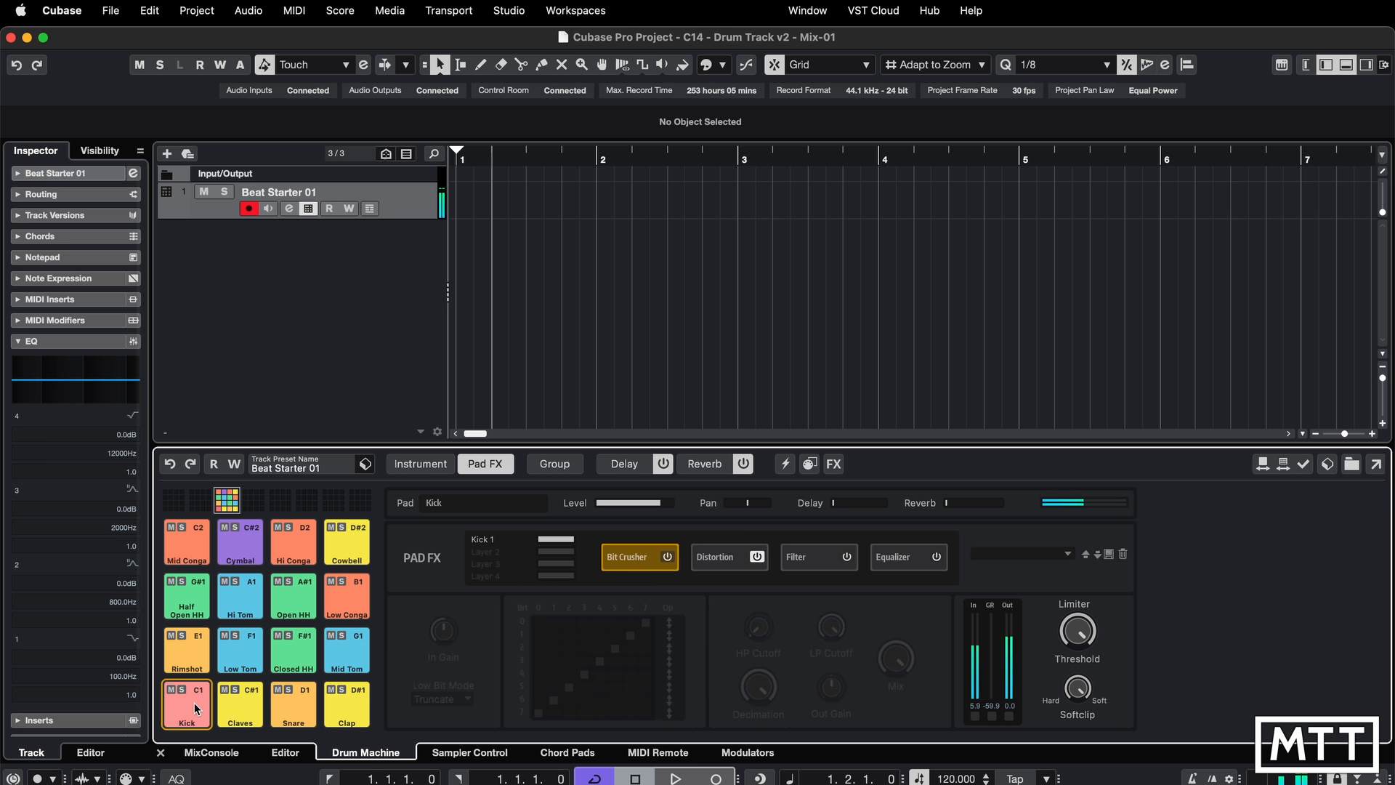
{"action": "left_click", "coordinate": [720, 558]}
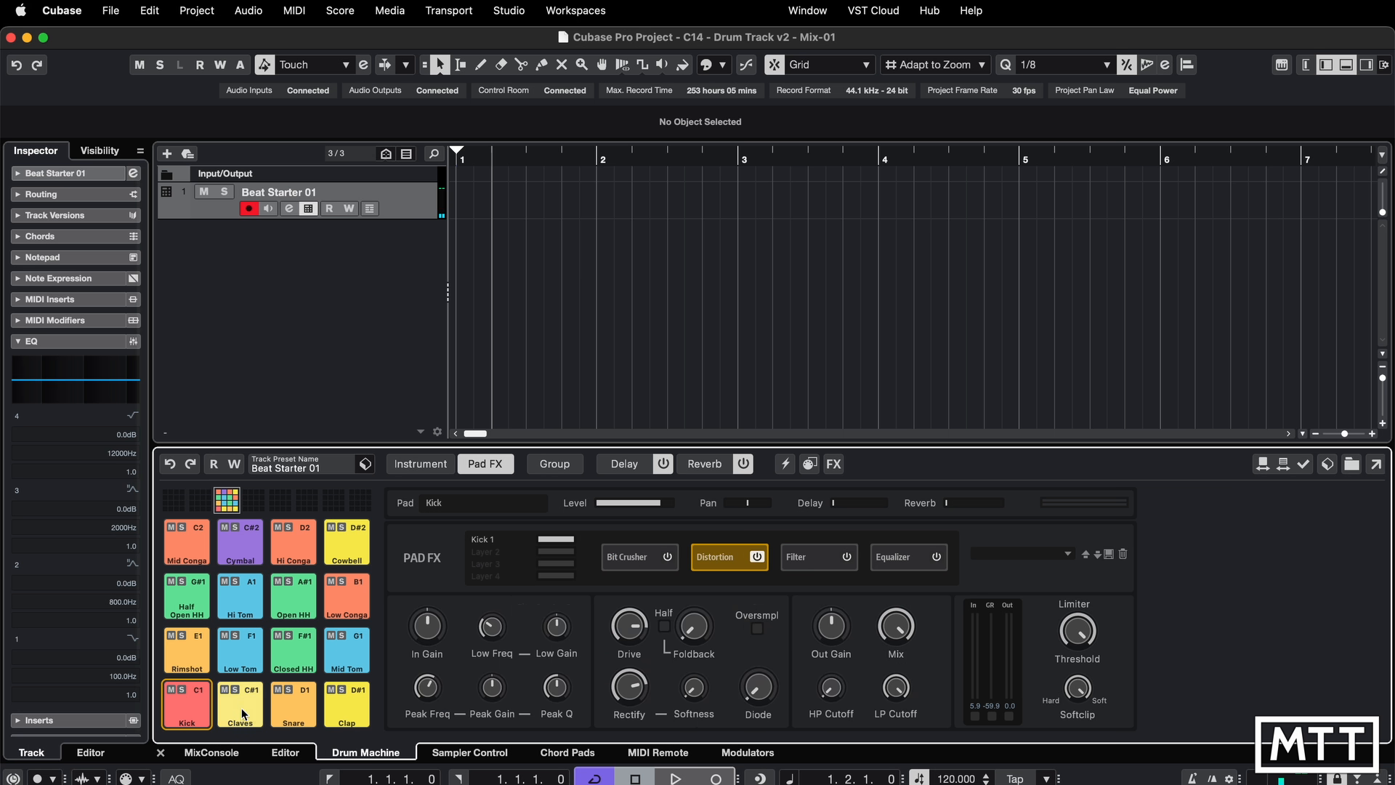
{"action": "left_click", "coordinate": [291, 719]}
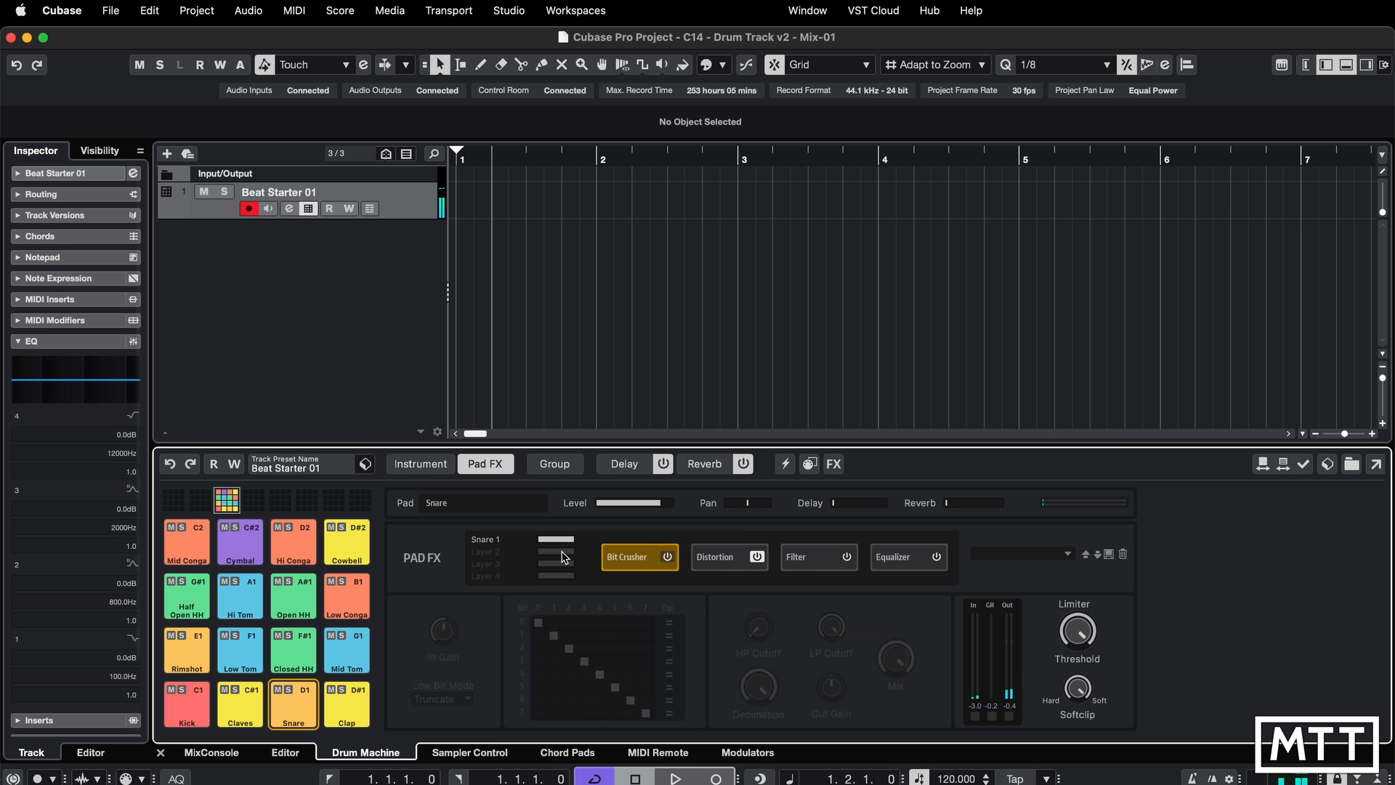
{"action": "left_click", "coordinate": [228, 714]}
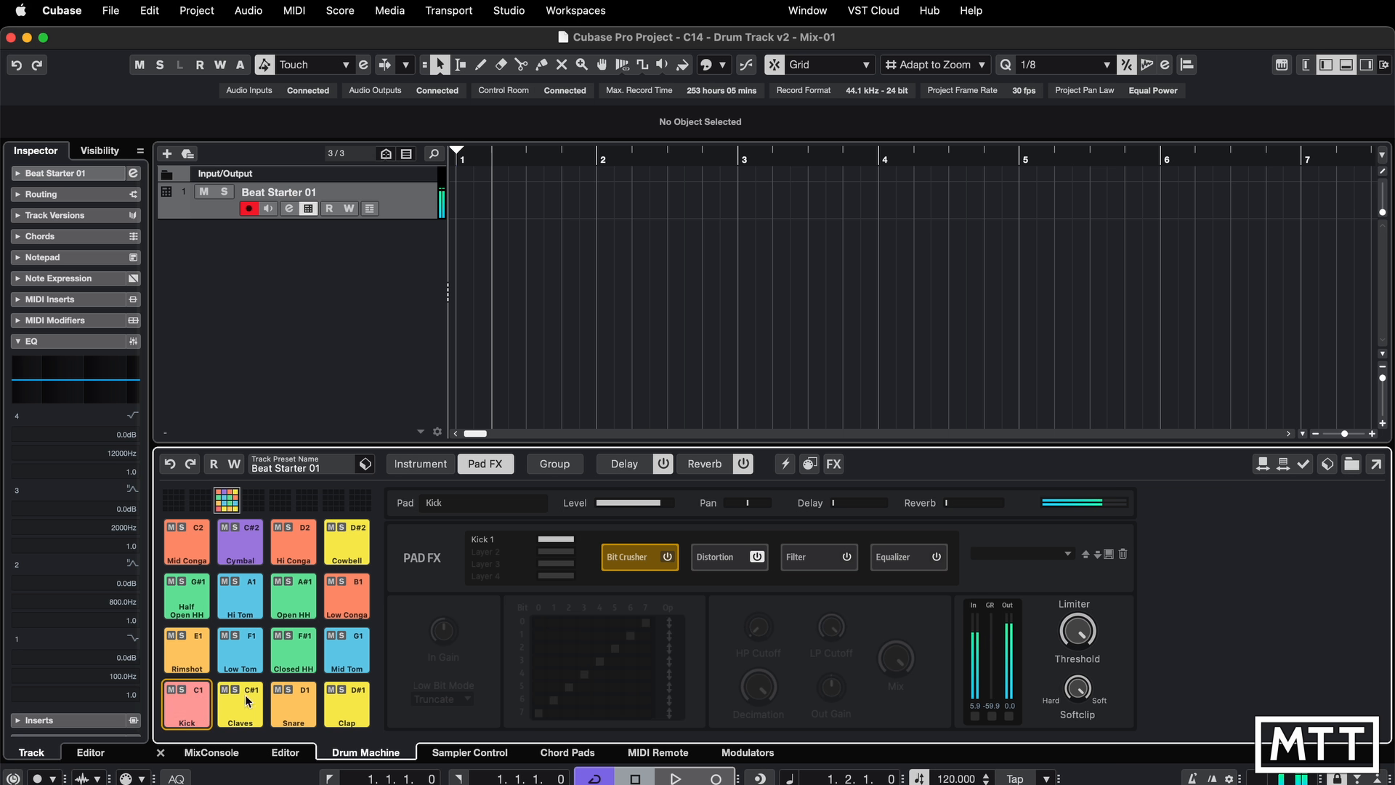
{"action": "left_click", "coordinate": [202, 706]}
{"action": "left_click", "coordinate": [285, 709]}
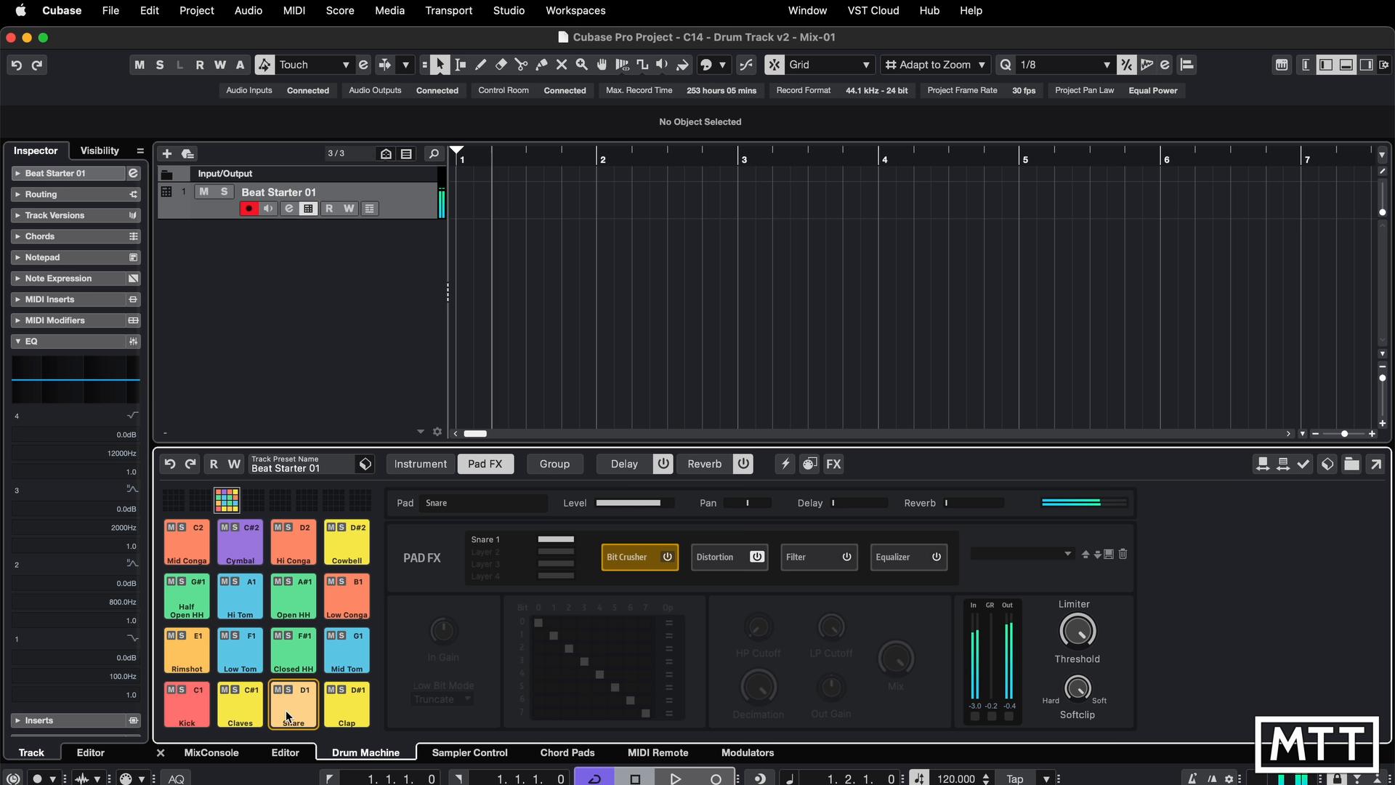
Raise the Snare pad's Distortion Drive to maximum and audition the pad.
{"action": "left_click", "coordinate": [729, 566]}
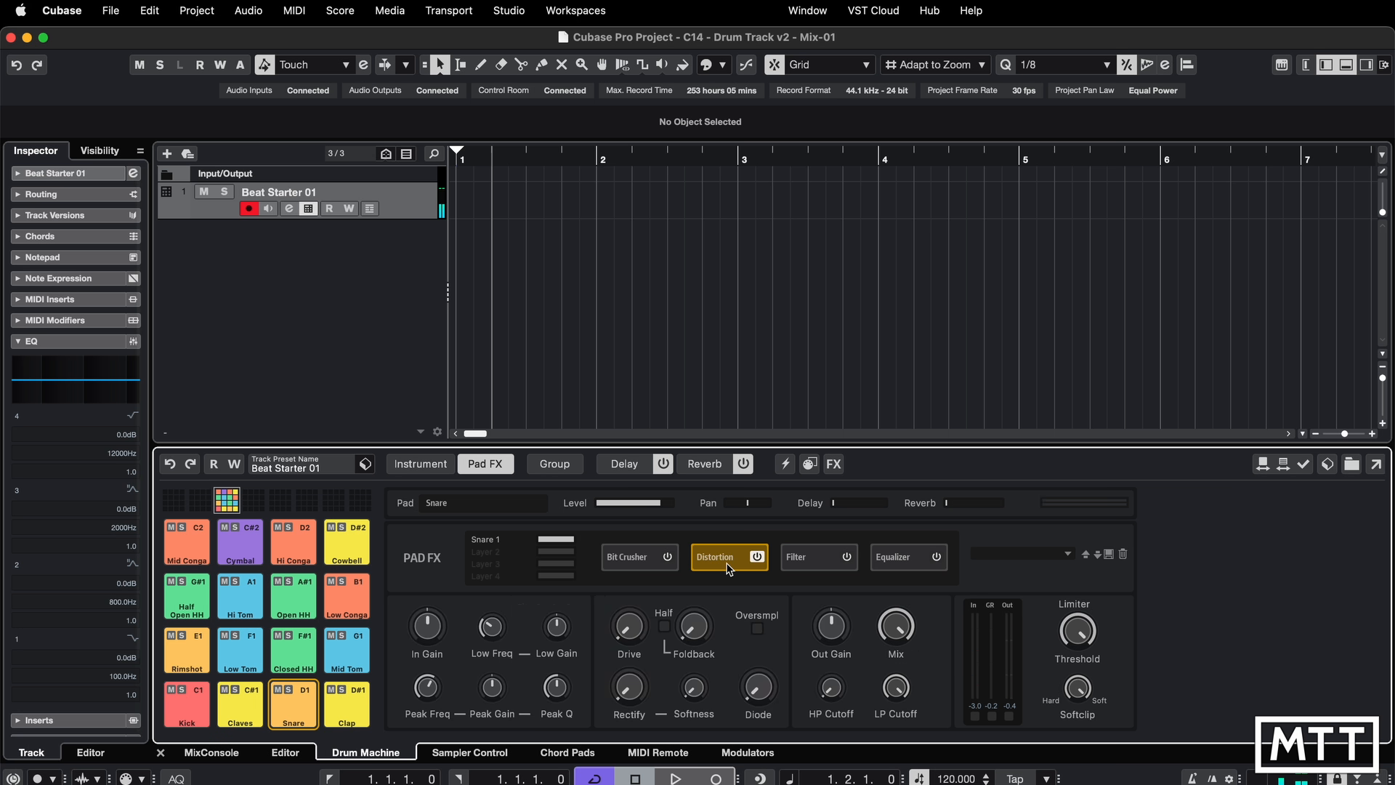
{"action": "left_click_drag", "start_coordinate": [629, 643], "coordinate": [692, 472]}
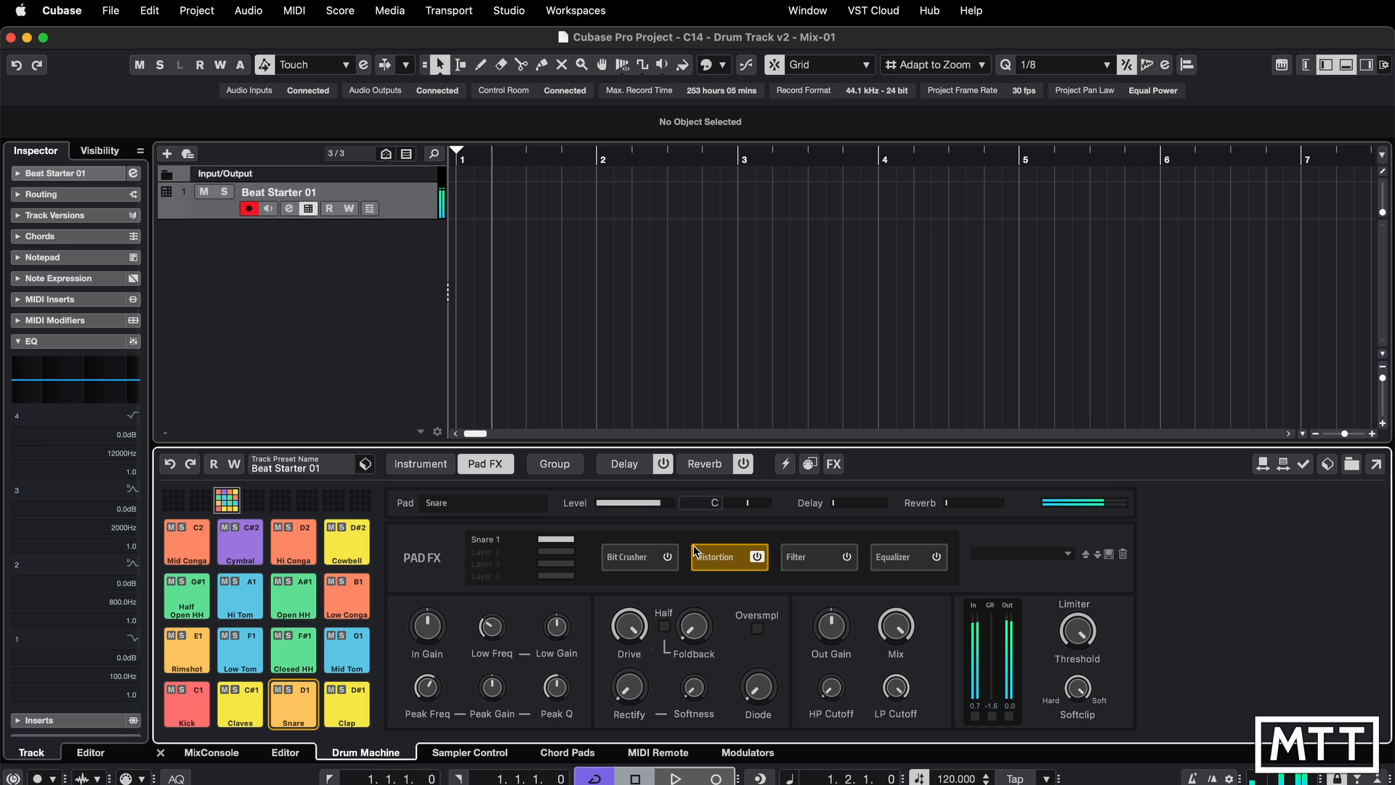
{"action": "left_click", "coordinate": [303, 718]}
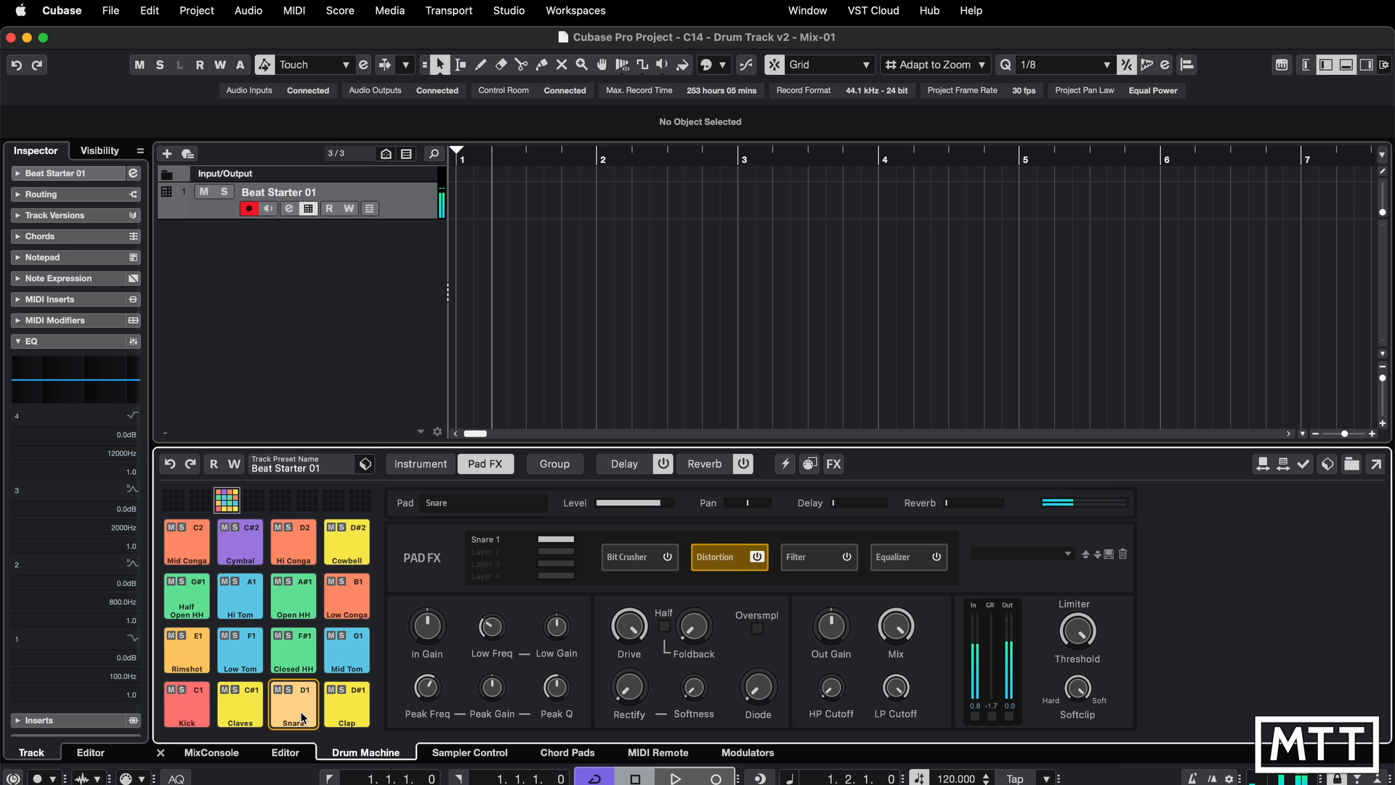
Turn the Kick pad's Distortion Drive down to minimum.
{"action": "left_click", "coordinate": [196, 718]}
{"action": "left_click", "coordinate": [715, 565]}
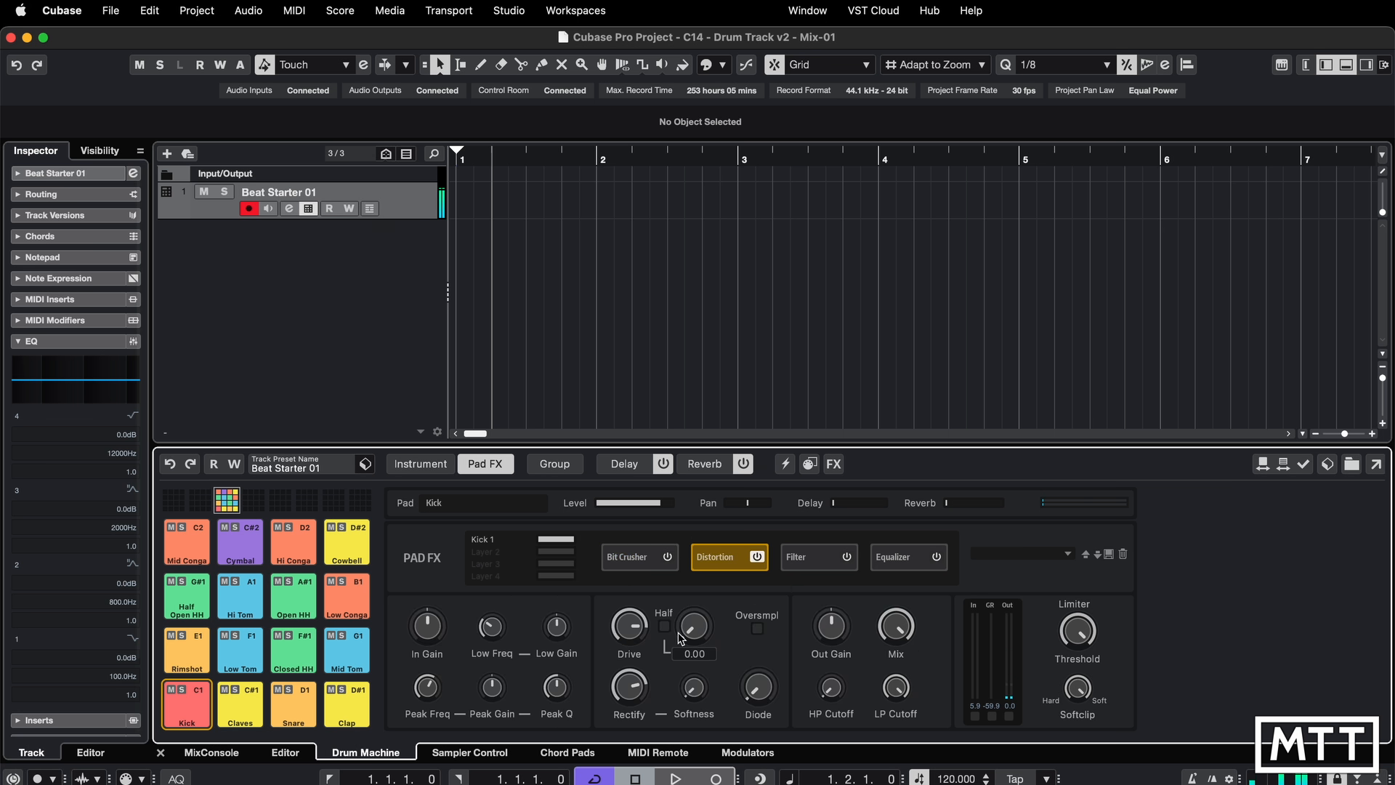
{"action": "left_click_drag", "start_coordinate": [629, 626], "coordinate": [633, 687]}
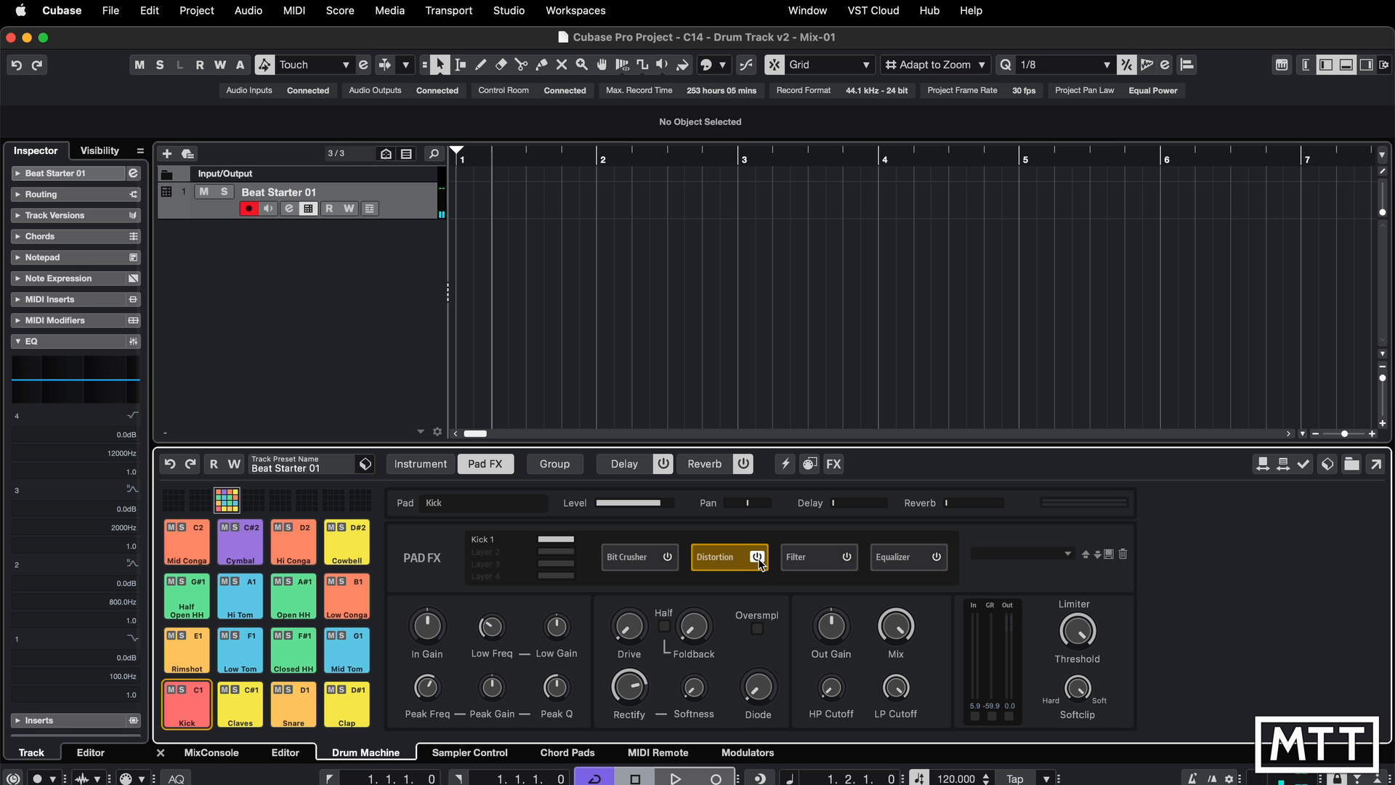
Replace the Kick pad's active Distortion with the Filter effect and view the available filter shapes, keeping LP24.
{"action": "left_click", "coordinate": [758, 558]}
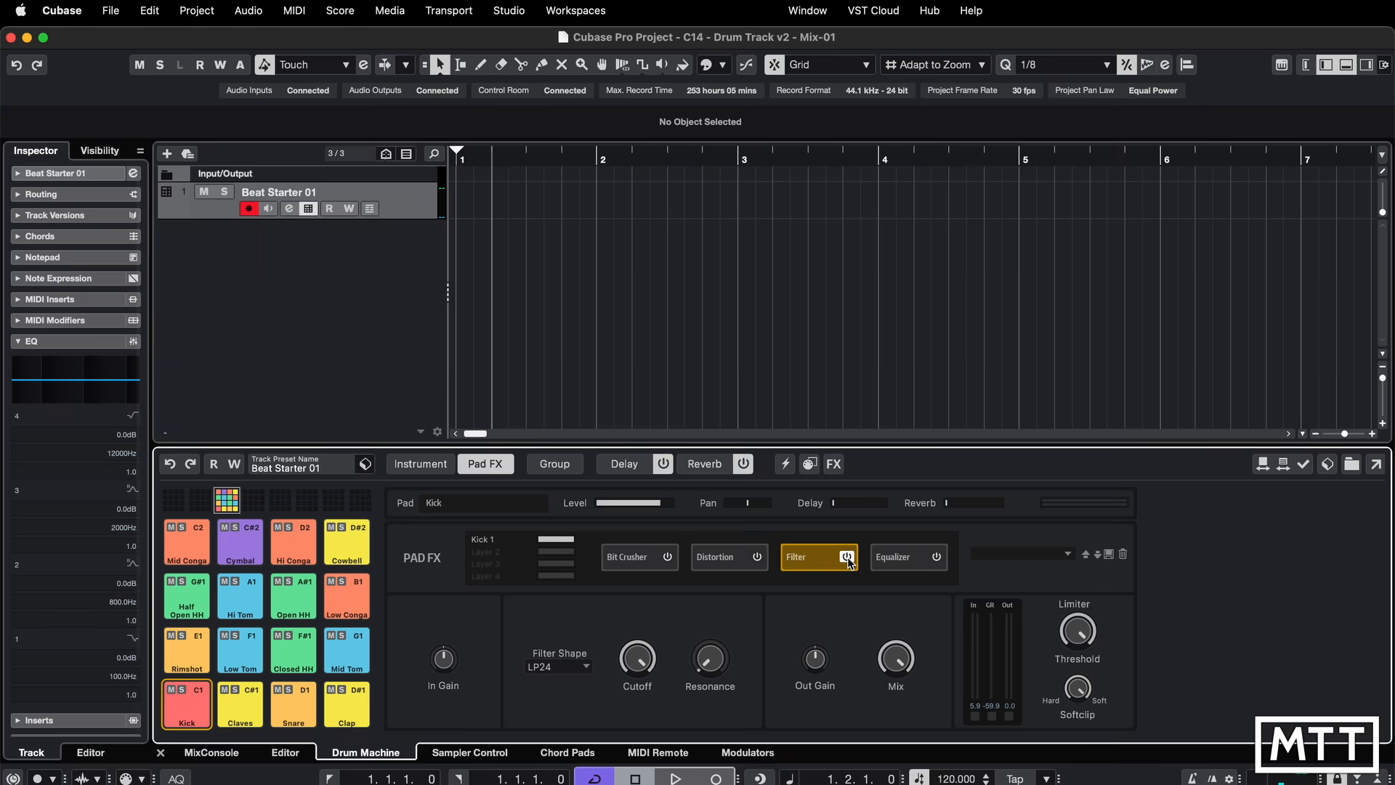
{"action": "left_click", "coordinate": [558, 667]}
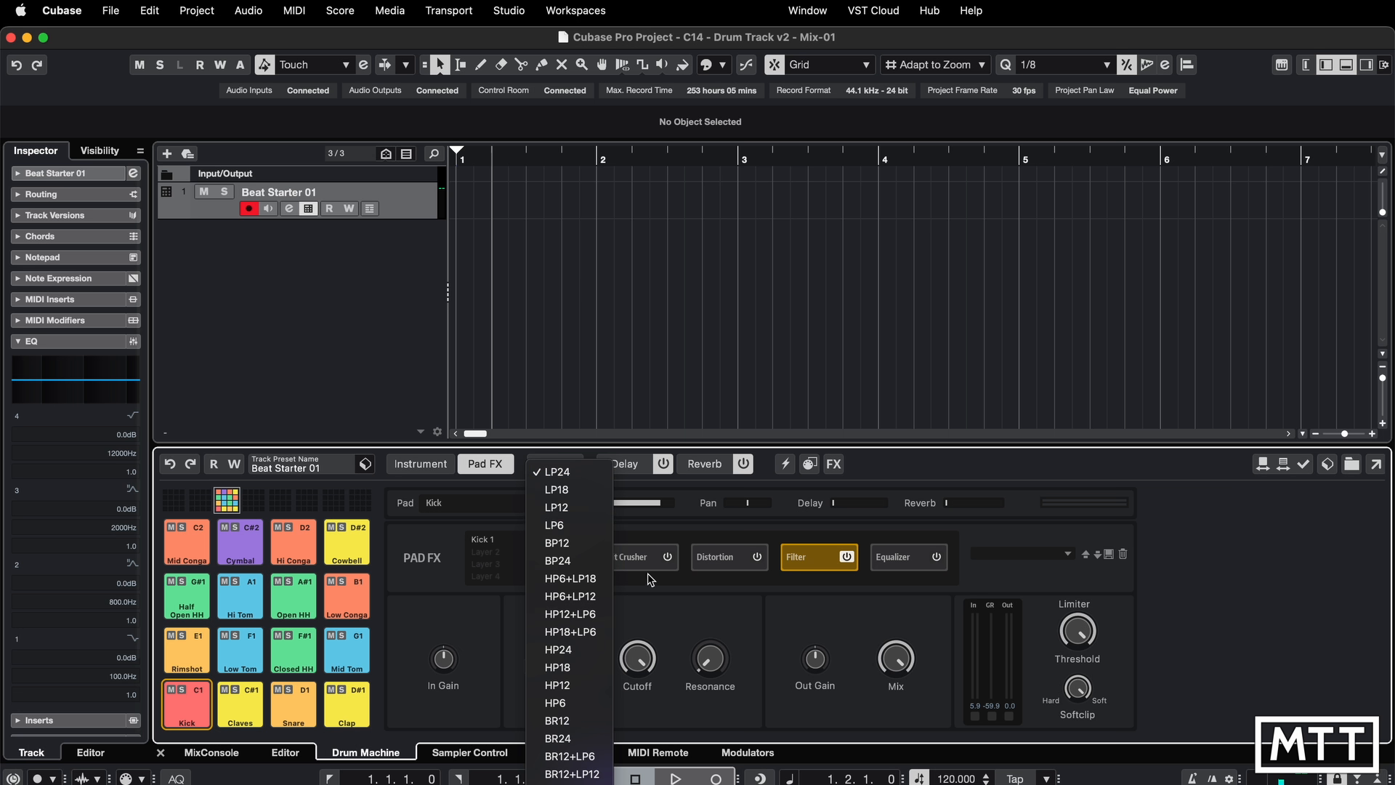
{"action": "left_click", "coordinate": [658, 594]}
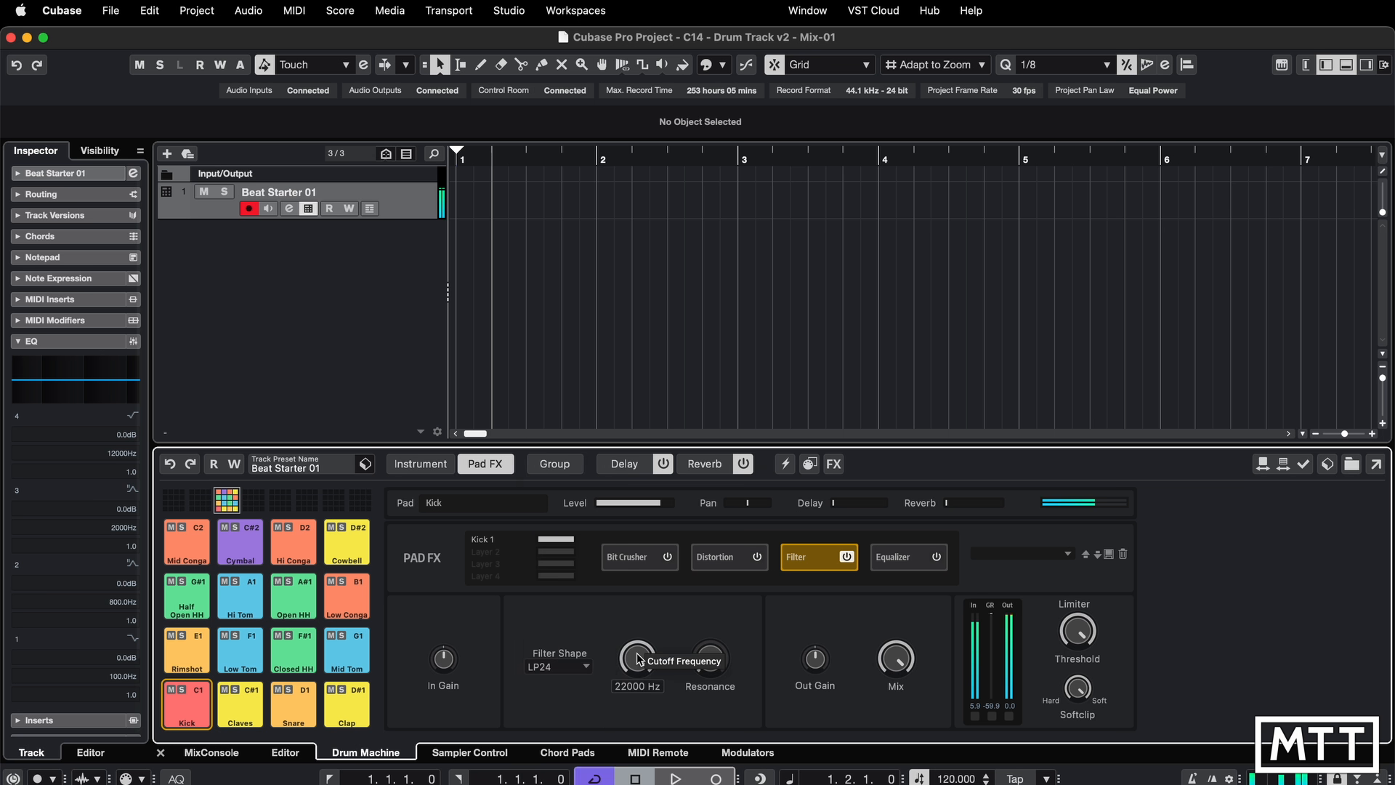
Sweep the Cutoff of the Kick pad's LP24 filter below 22000 Hz and raise its Resonance.
{"action": "mouse_move", "coordinate": [640, 656]}
{"action": "left_mouse_down"}
{"action": "mouse_move", "coordinate": [638, 756]}
{"action": "mouse_move", "coordinate": [647, 659]}
{"action": "left_mouse_up"}
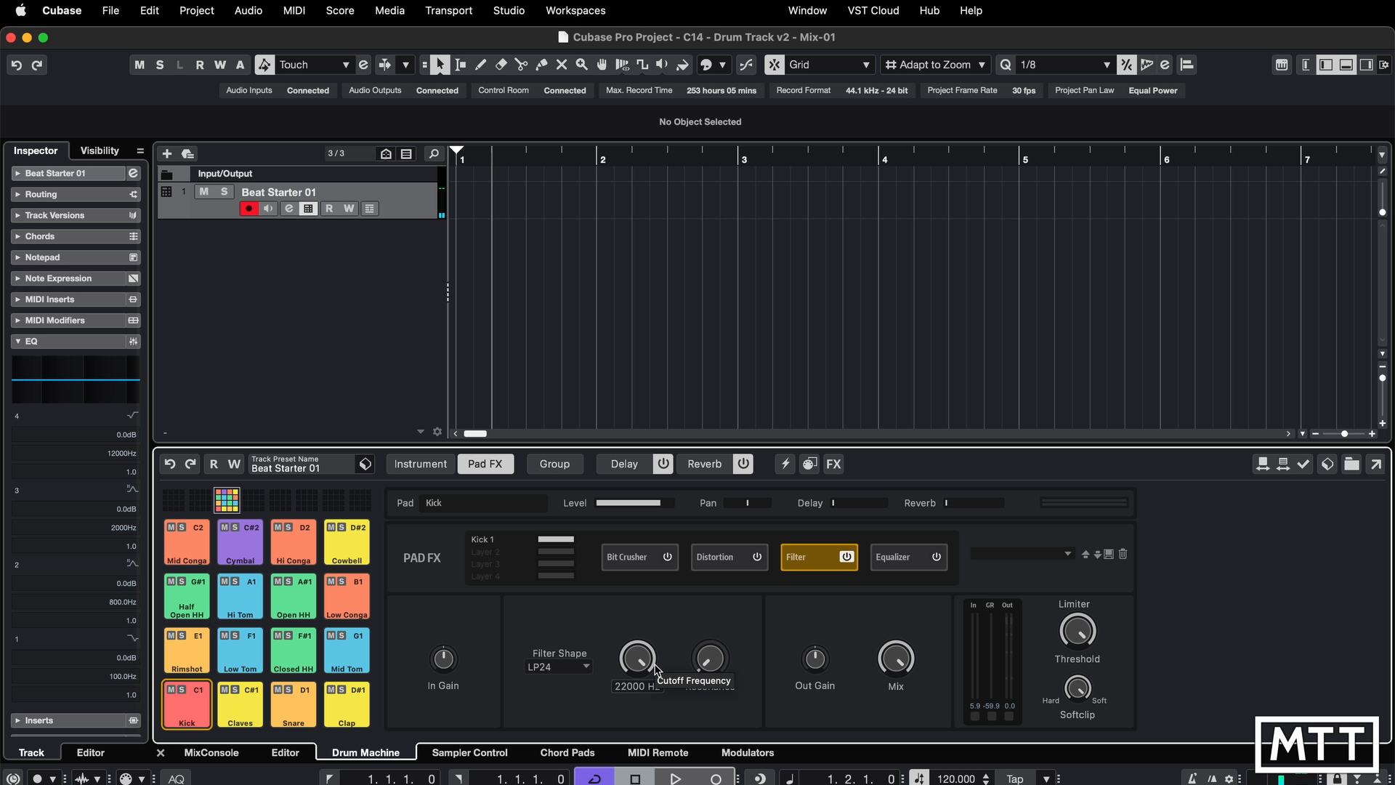
{"action": "mouse_move", "coordinate": [656, 669]}
{"action": "left_mouse_down"}
{"action": "mouse_move", "coordinate": [646, 723]}
{"action": "mouse_move", "coordinate": [643, 672]}
{"action": "left_mouse_up"}
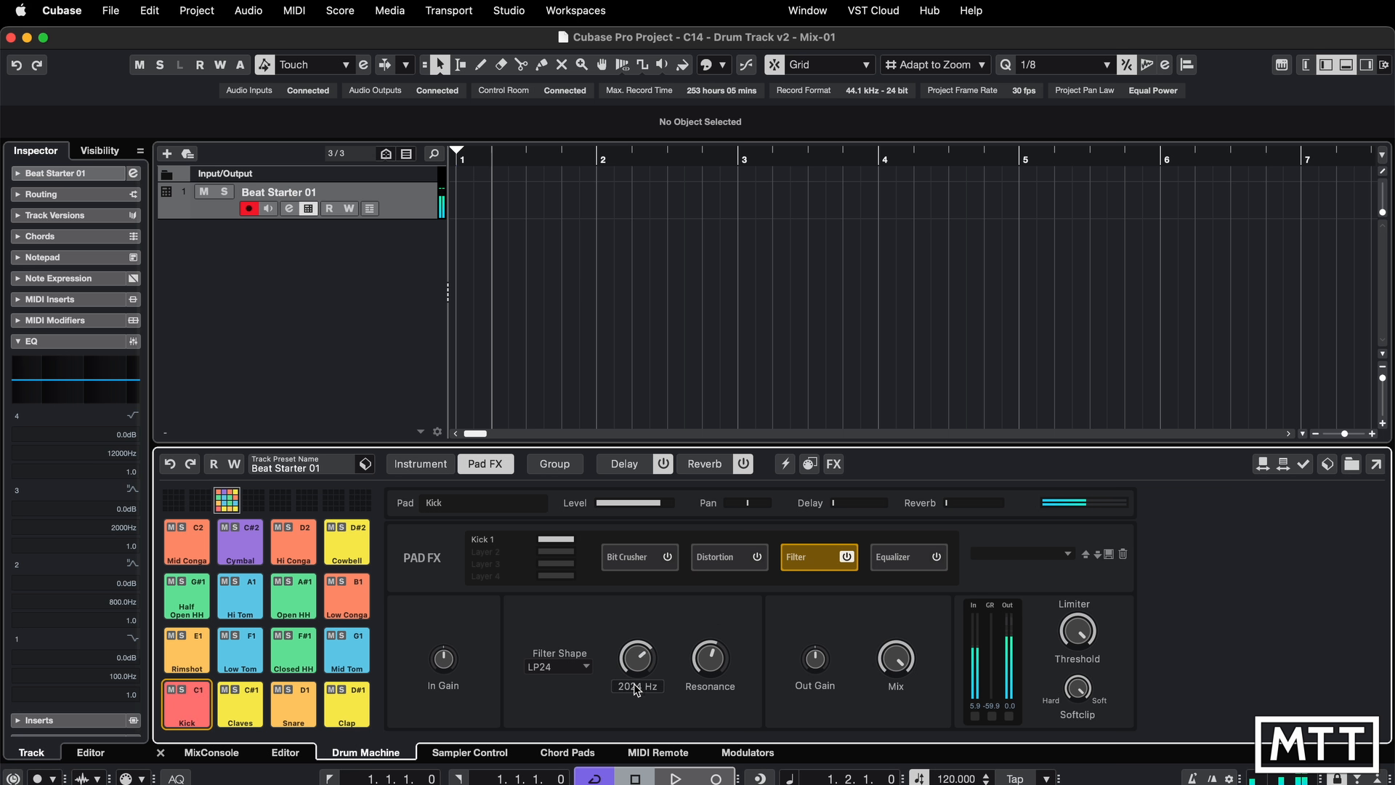
{"action": "left_click_drag", "start_coordinate": [646, 662], "coordinate": [652, 713]}
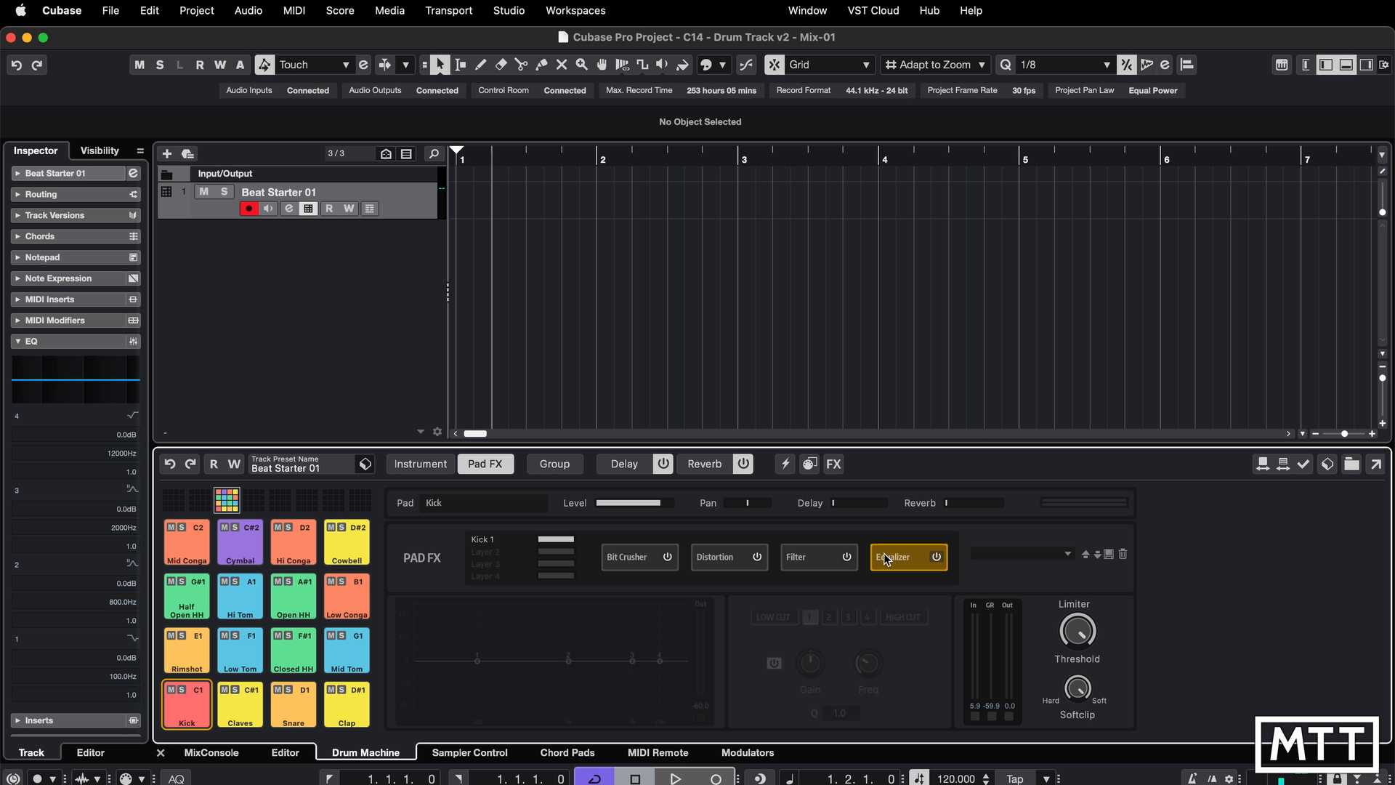
Switch on the Kick pad's Equalizer effect.
{"action": "left_click", "coordinate": [936, 557]}
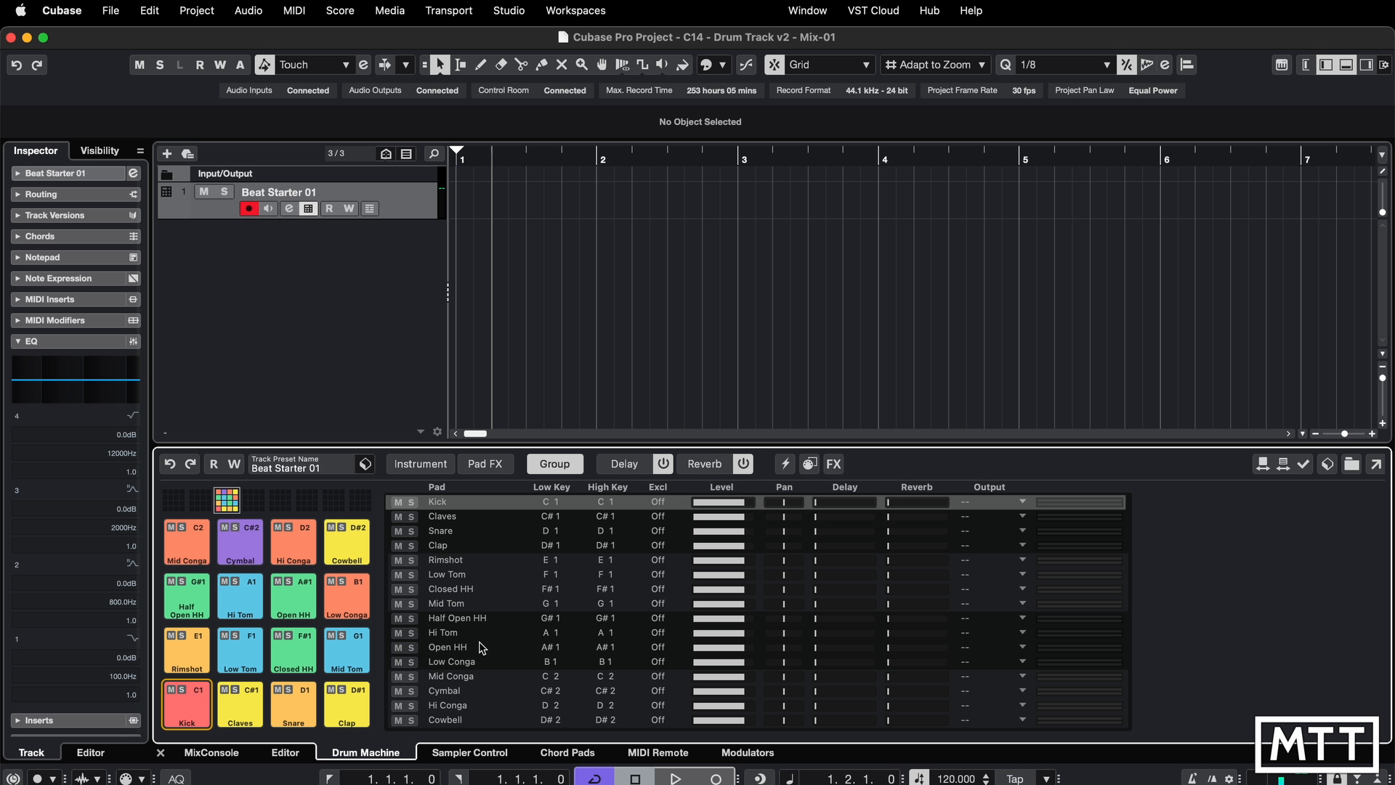
Assign the Closed HH, Half Open HH and Open HH pads to exclusive group 1.
{"action": "left_click", "coordinate": [670, 586]}
{"action": "left_click", "coordinate": [673, 619]}
{"action": "left_click", "coordinate": [672, 647]}
{"action": "left_click", "coordinate": [672, 651]}
{"action": "left_click", "coordinate": [672, 650]}
{"action": "left_click", "coordinate": [672, 650]}
{"action": "double_click", "coordinate": [661, 649]}
{"action": "type", "text": "1"}
{"action": "key", "text": "Return"}
View the available output routings for the Kick pad, leaving its assignment unchanged.
{"action": "left_click", "coordinate": [1025, 501]}
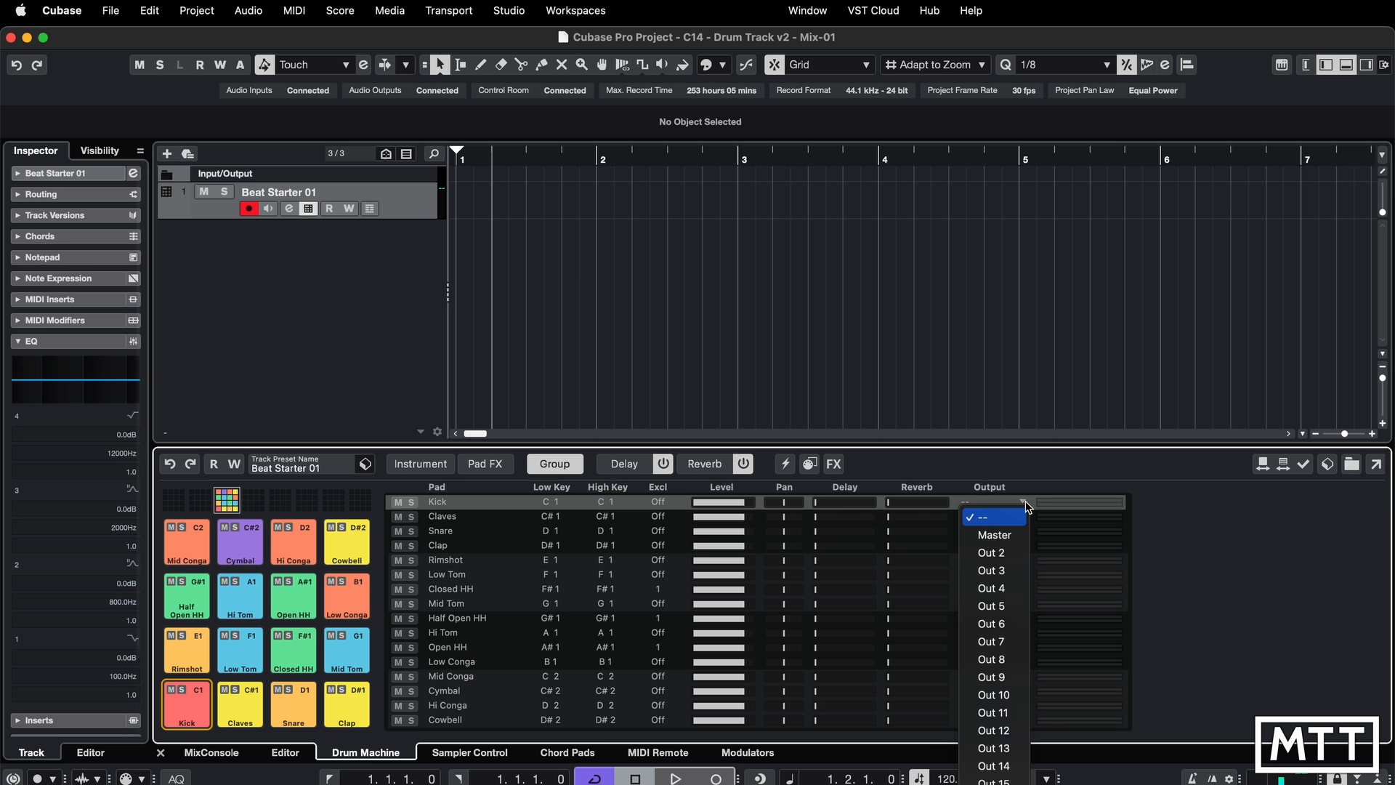
{"action": "scroll", "coordinate": [998, 634], "scroll_direction": "down", "scroll_amount": 6}
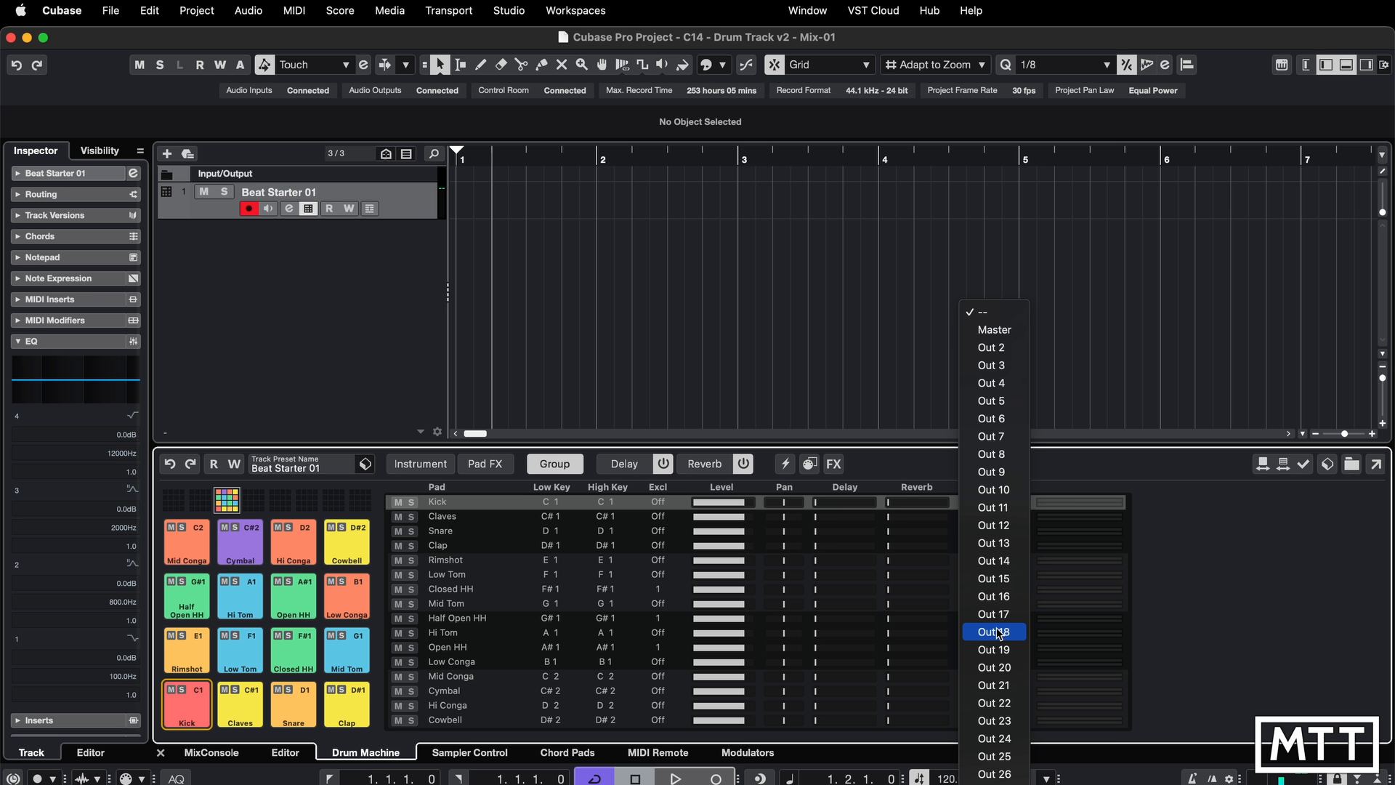
{"action": "left_click", "coordinate": [1193, 522]}
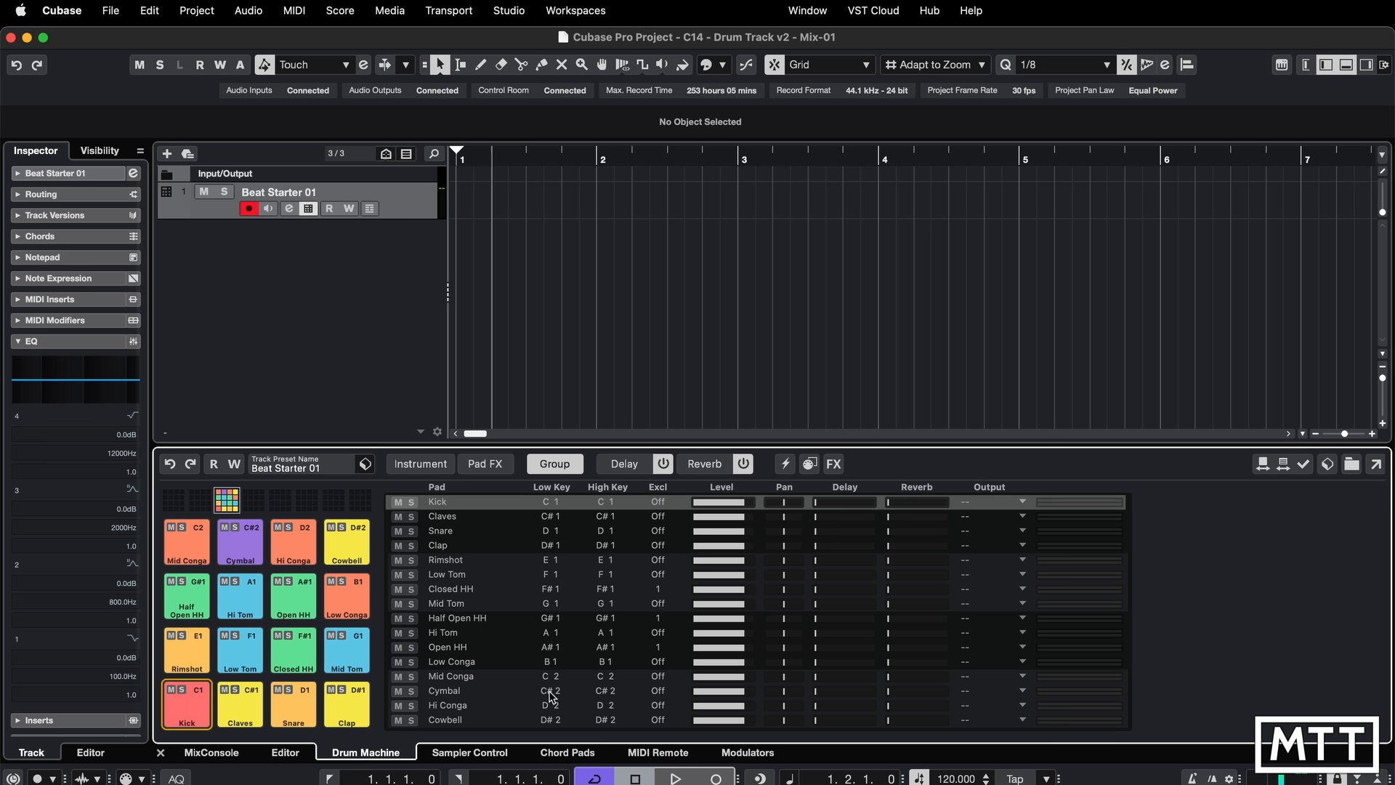
Solo the Kick pad and release the solo again.
{"action": "left_click", "coordinate": [413, 502]}
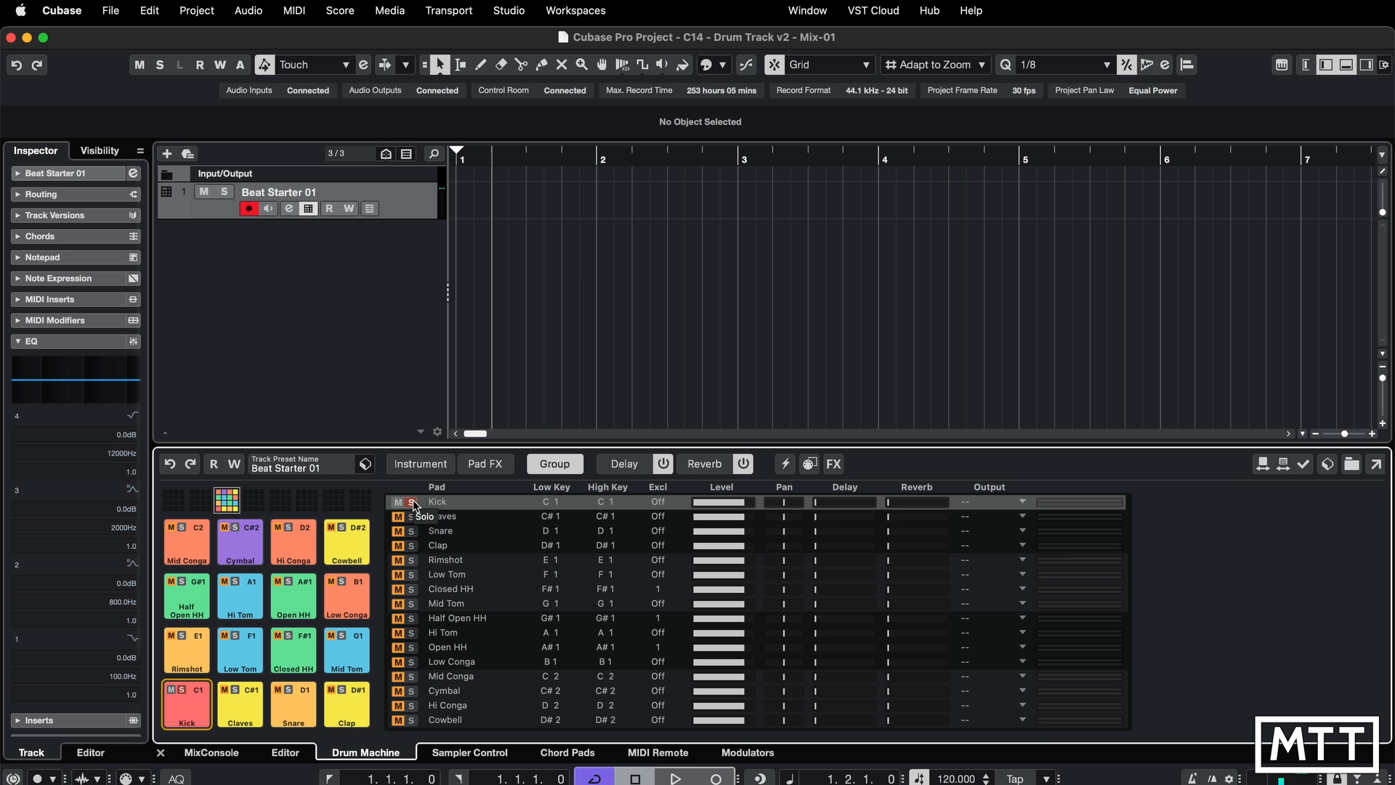
{"action": "left_click", "coordinate": [413, 502]}
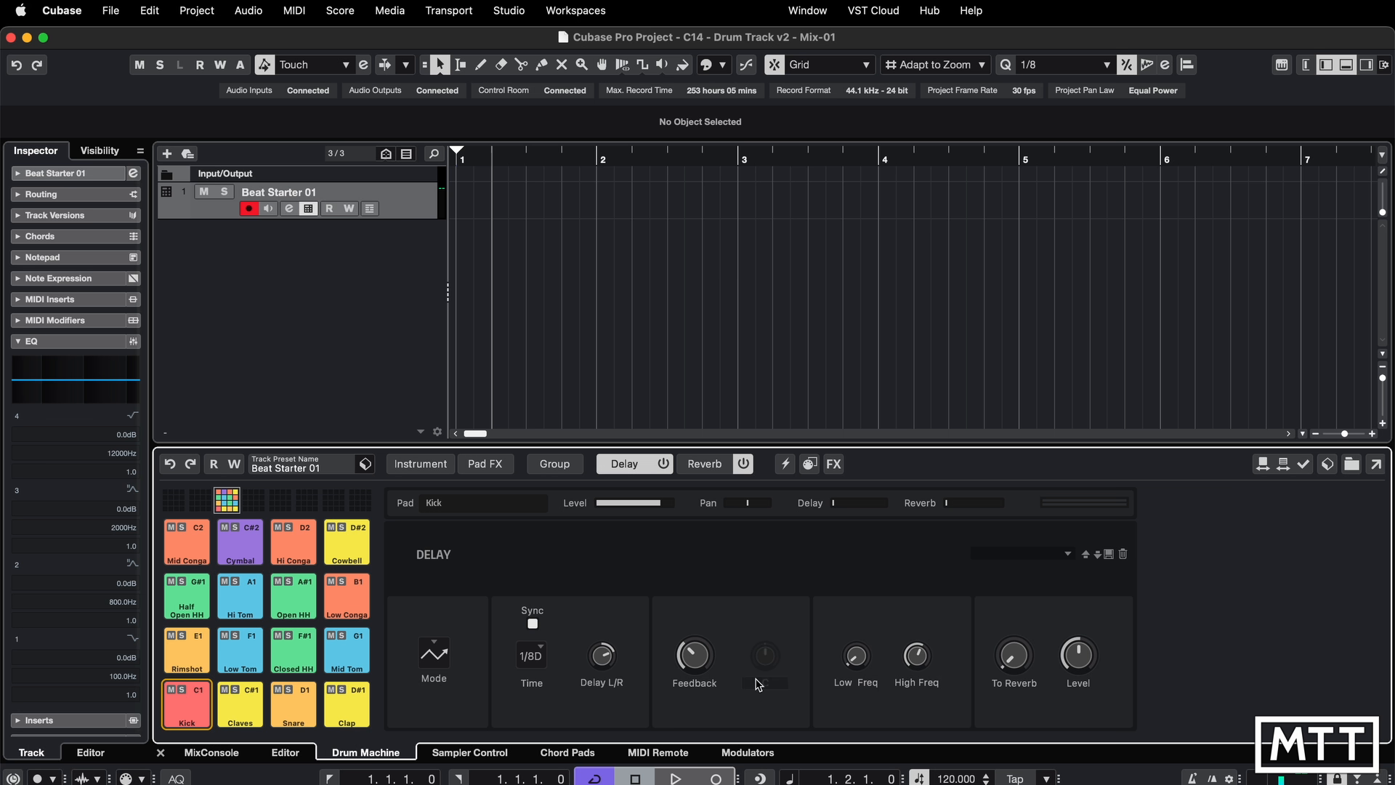
Select the Snare pad in the Delay settings and raise its Delay send to roughly the middle of its range.
{"action": "left_click", "coordinate": [561, 467]}
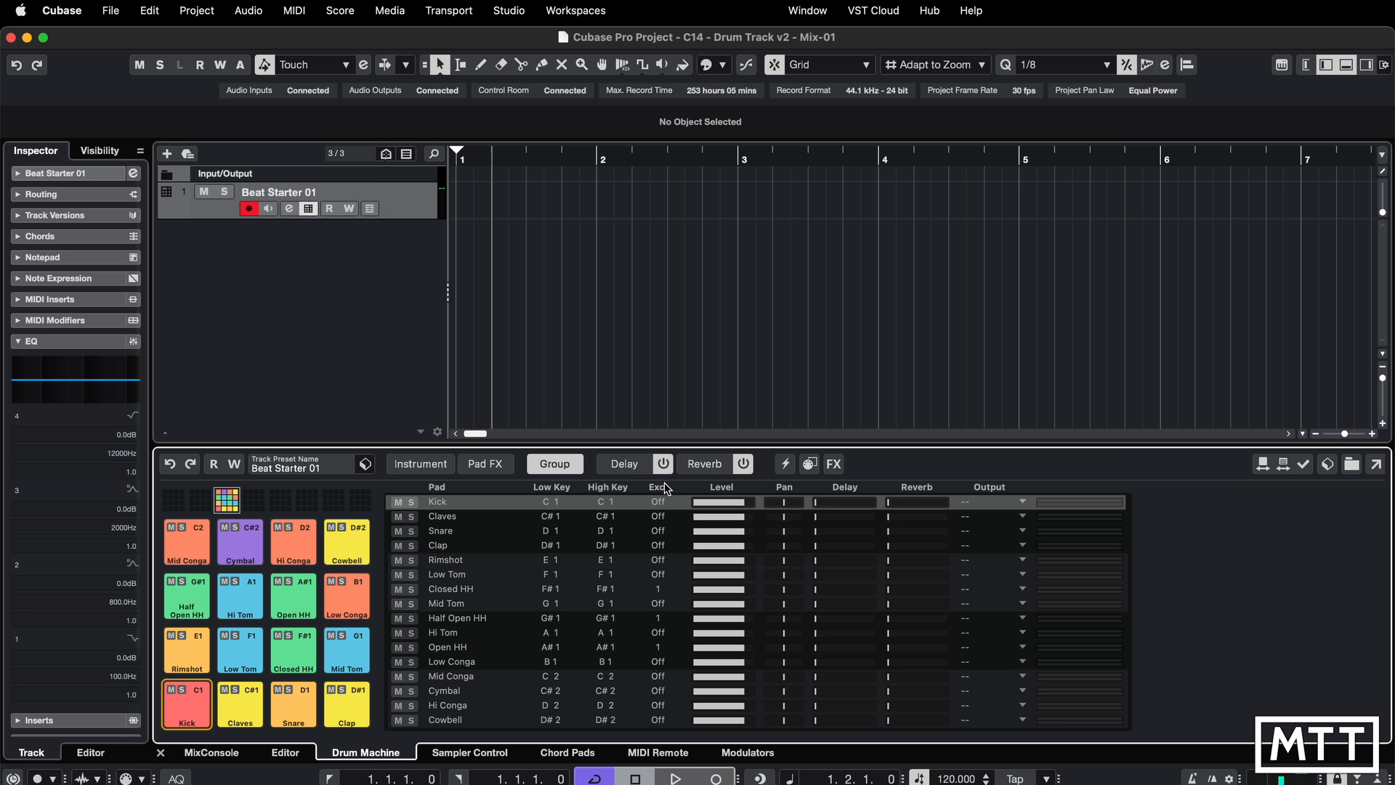
{"action": "left_click", "coordinate": [629, 465]}
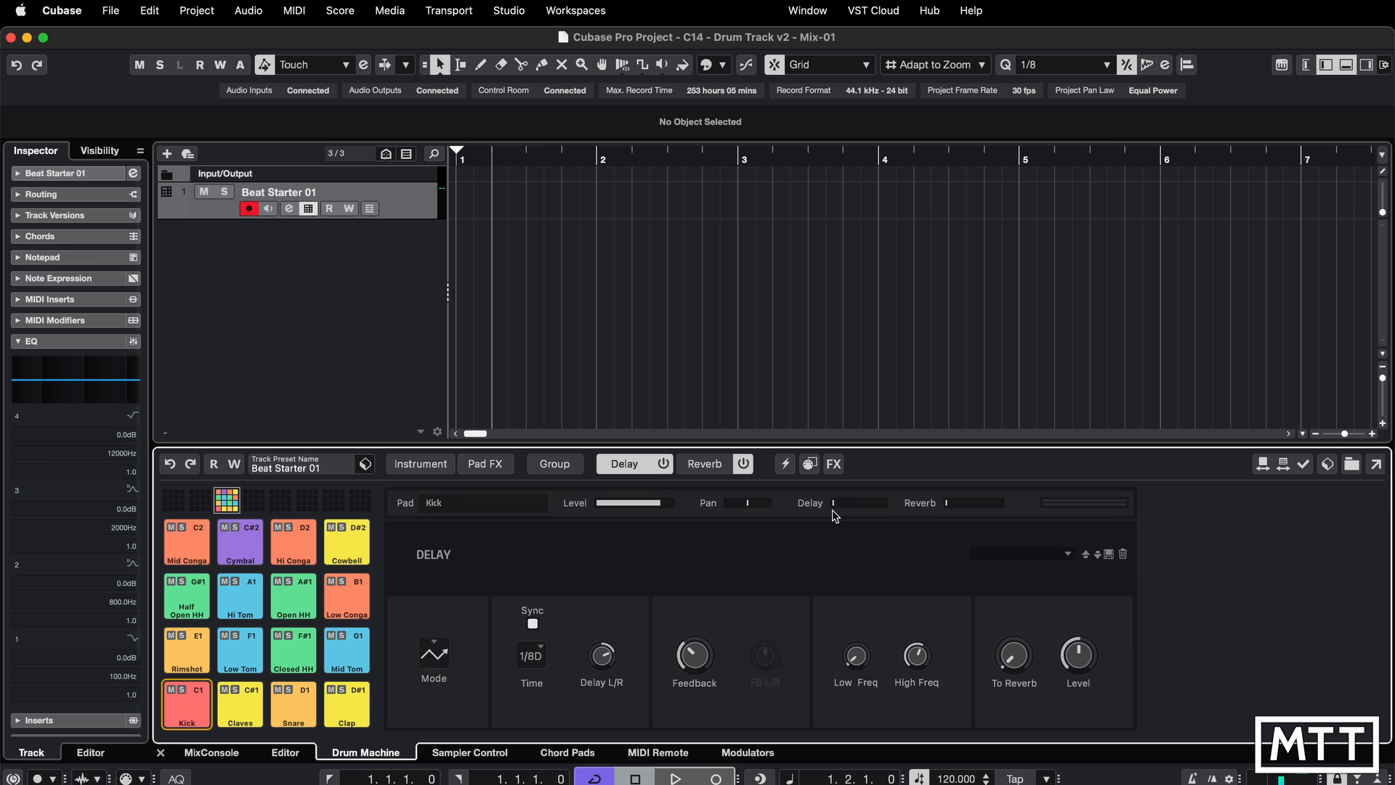
{"action": "mouse_move", "coordinate": [840, 511]}
{"action": "left_click", "coordinate": [284, 716]}
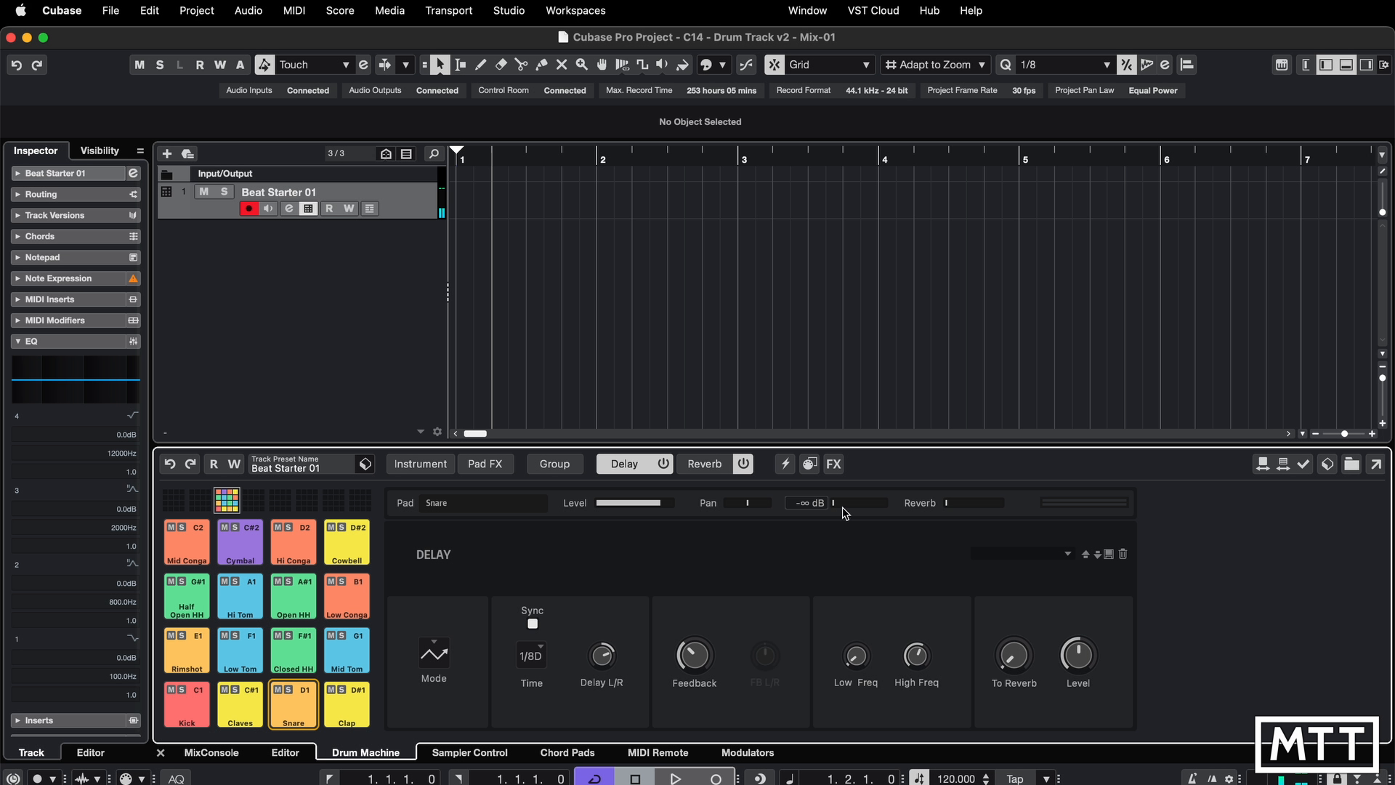
{"action": "left_click_drag", "start_coordinate": [837, 508], "coordinate": [865, 511]}
Try the Stereo and Cross delay modes on the Snare pad and return the mode to Ping-Pong.
{"action": "left_click", "coordinate": [440, 652]}
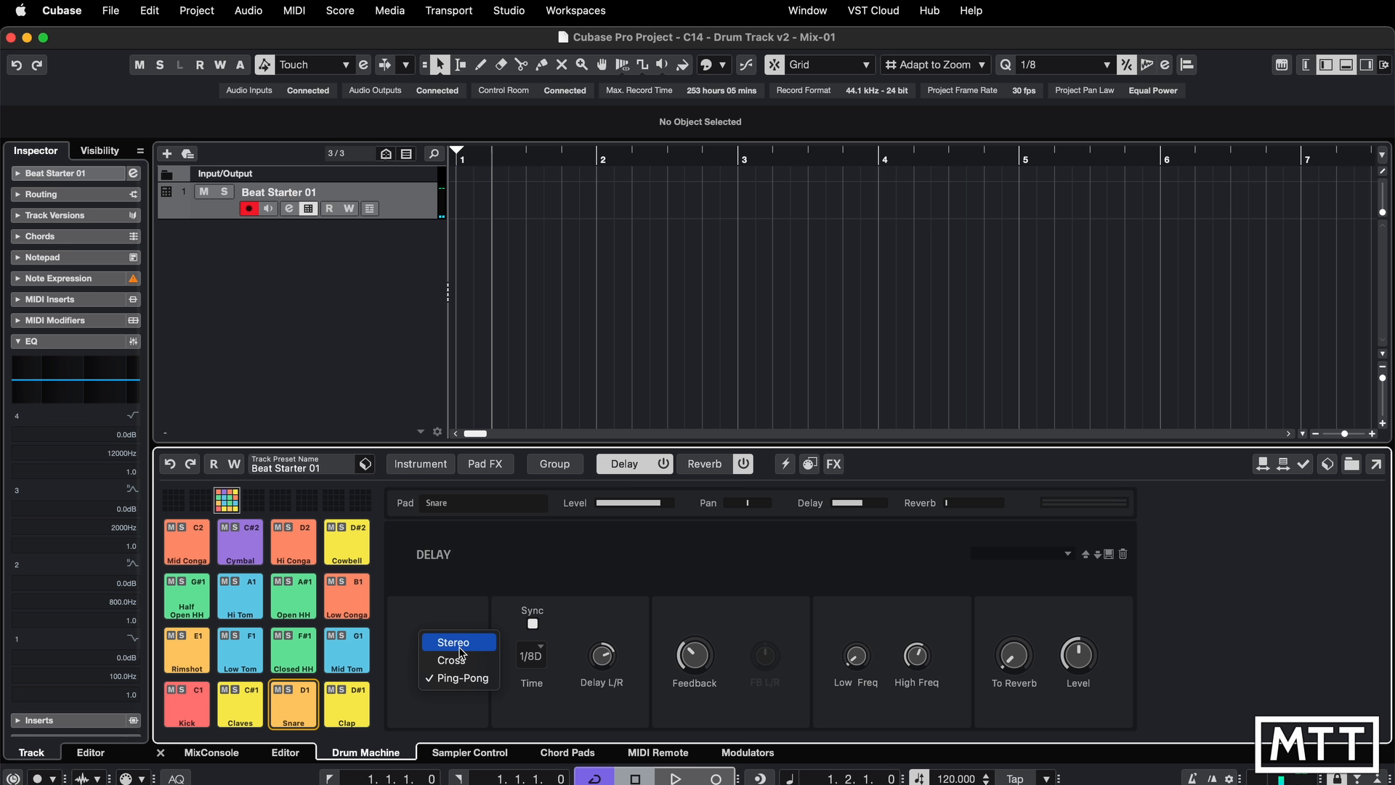
{"action": "left_click", "coordinate": [460, 648]}
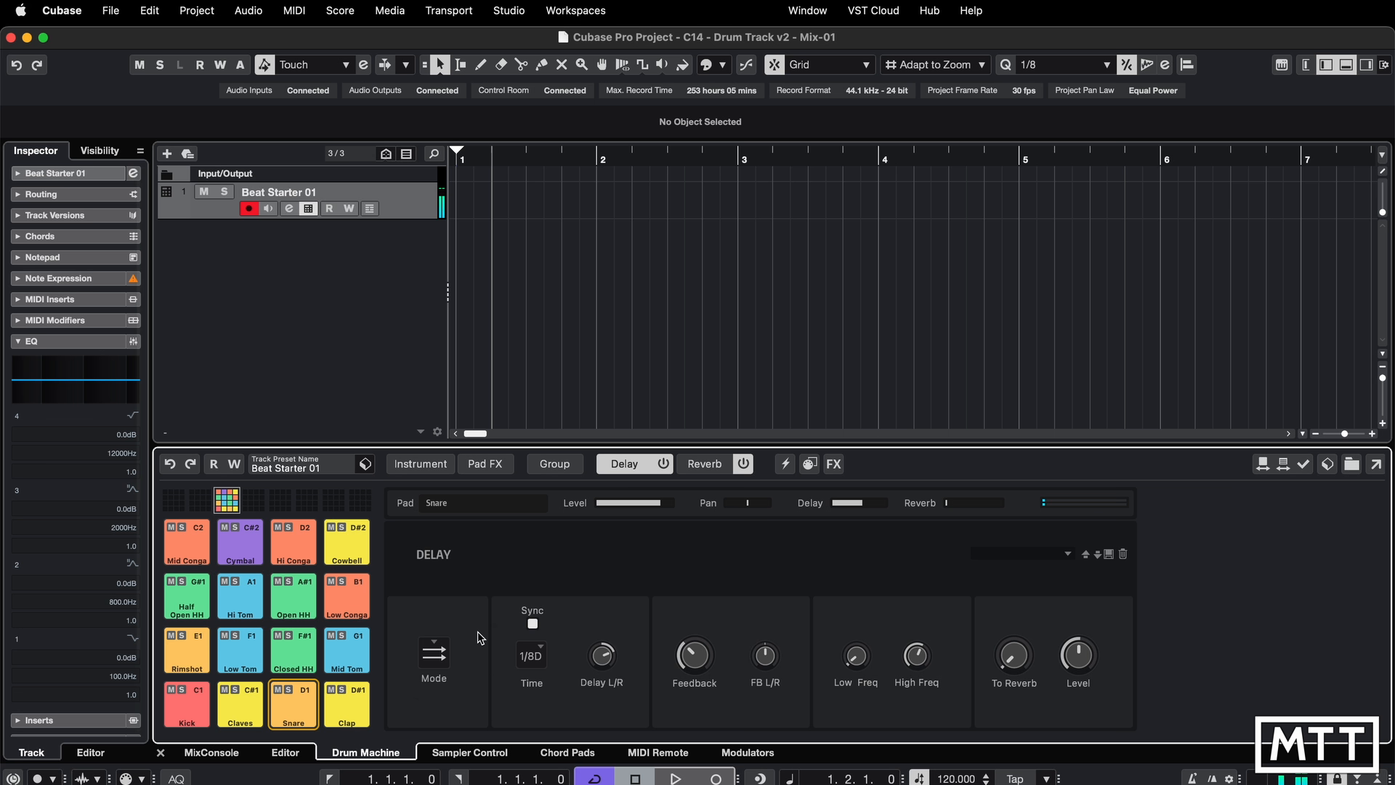
{"action": "left_click", "coordinate": [444, 660]}
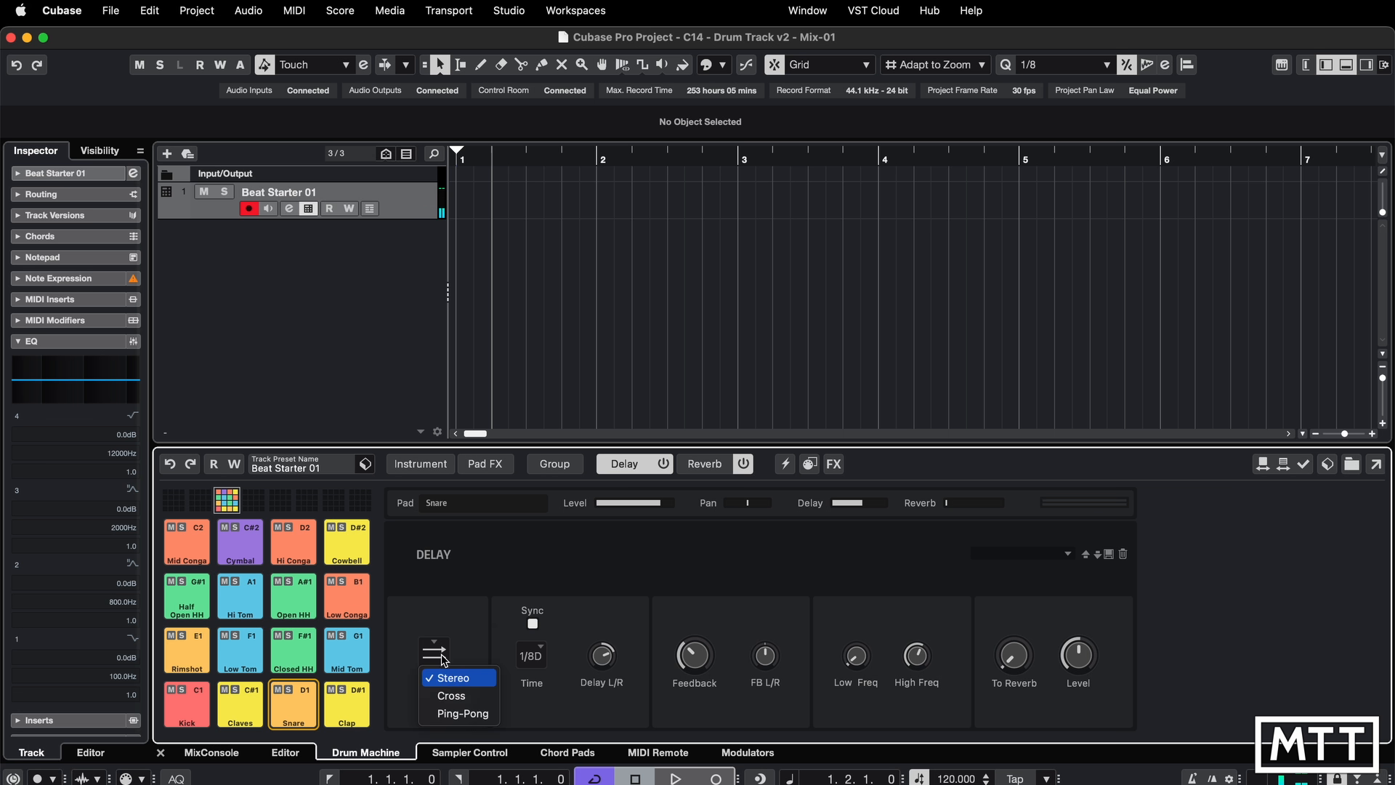
{"action": "left_click", "coordinate": [466, 696]}
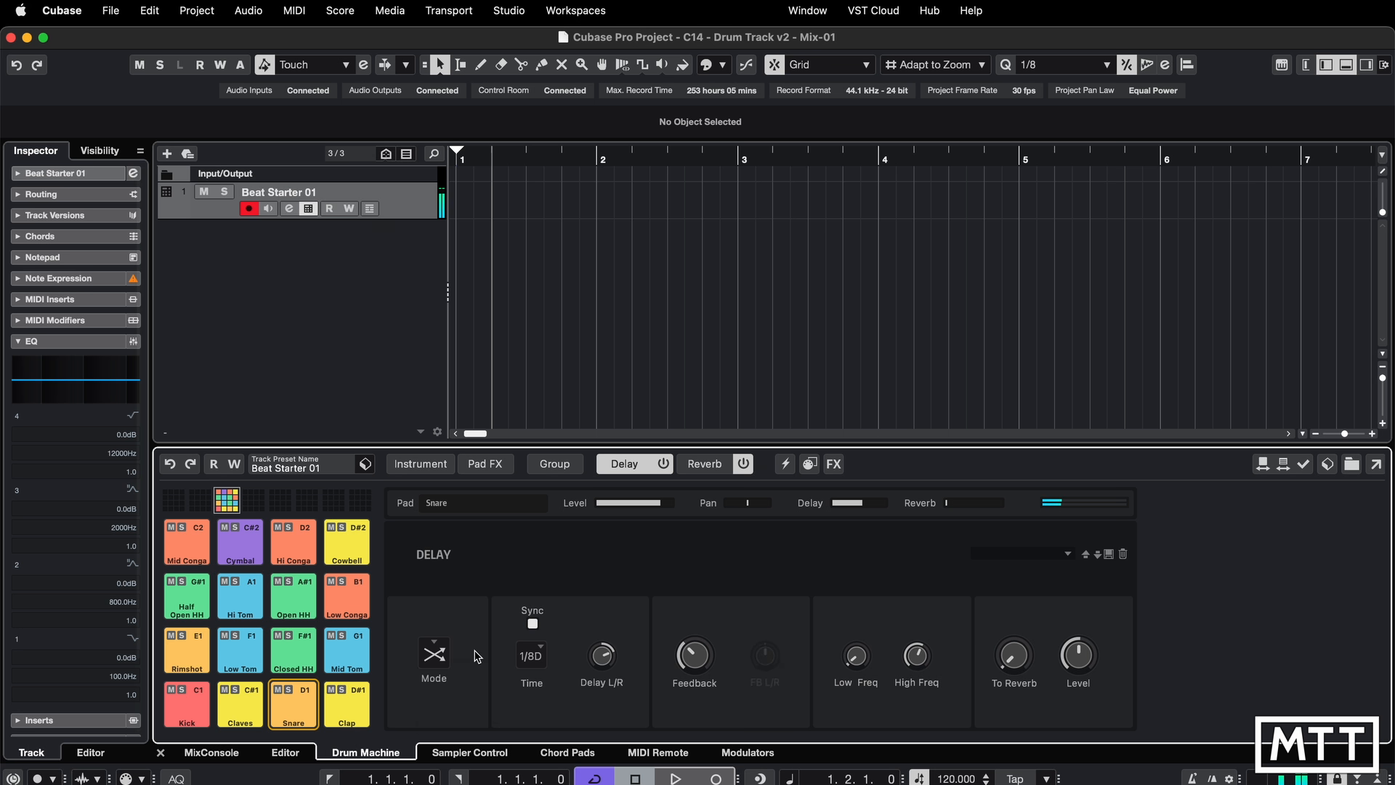
{"action": "left_click", "coordinate": [436, 657]}
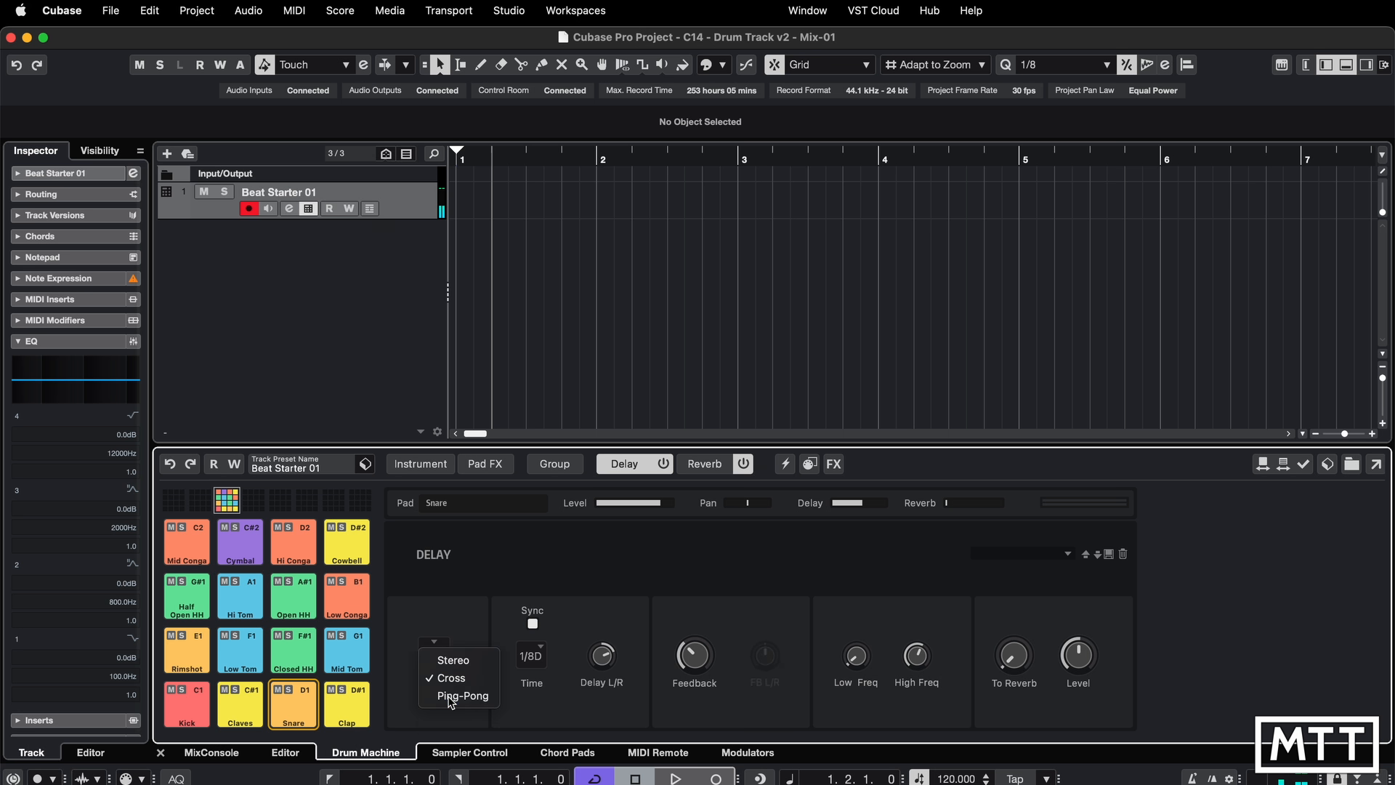
{"action": "left_click", "coordinate": [440, 660]}
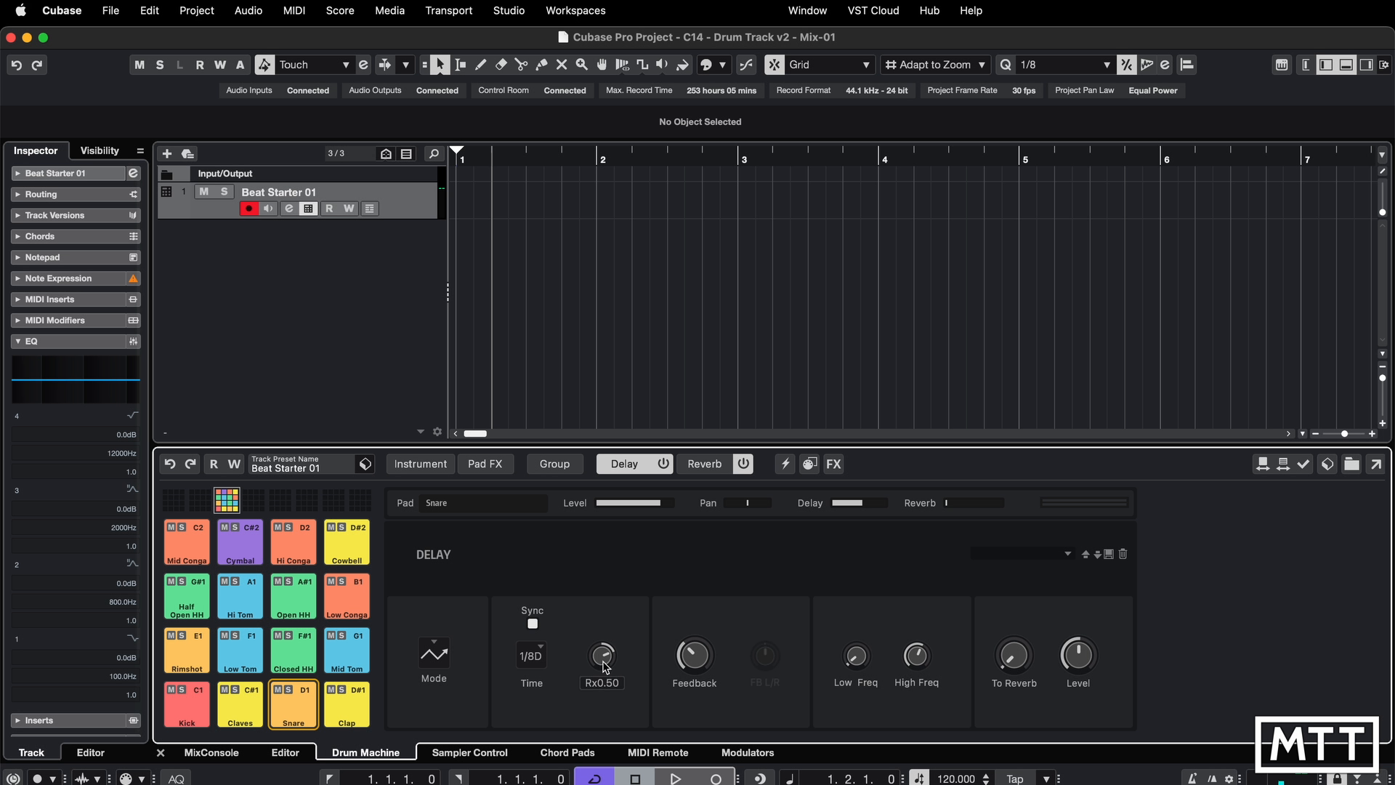
Raise the Delay effect's Feedback above 33.
{"action": "mouse_move", "coordinate": [602, 657]}
{"action": "left_mouse_down"}
{"action": "mouse_move", "coordinate": [603, 678]}
{"action": "mouse_move", "coordinate": [602, 656]}
{"action": "left_mouse_up"}
{"action": "left_click", "coordinate": [694, 683]}
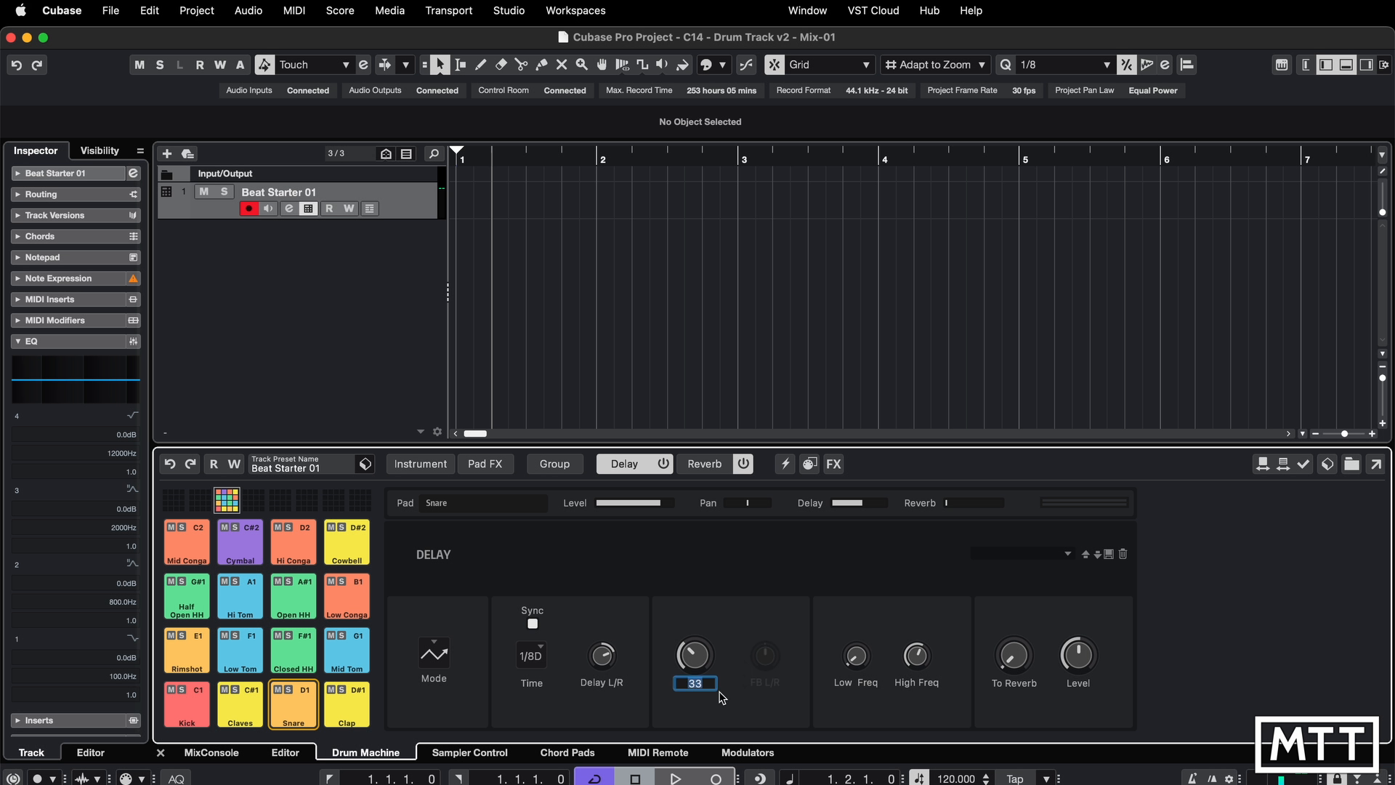
{"action": "key", "text": "Return"}
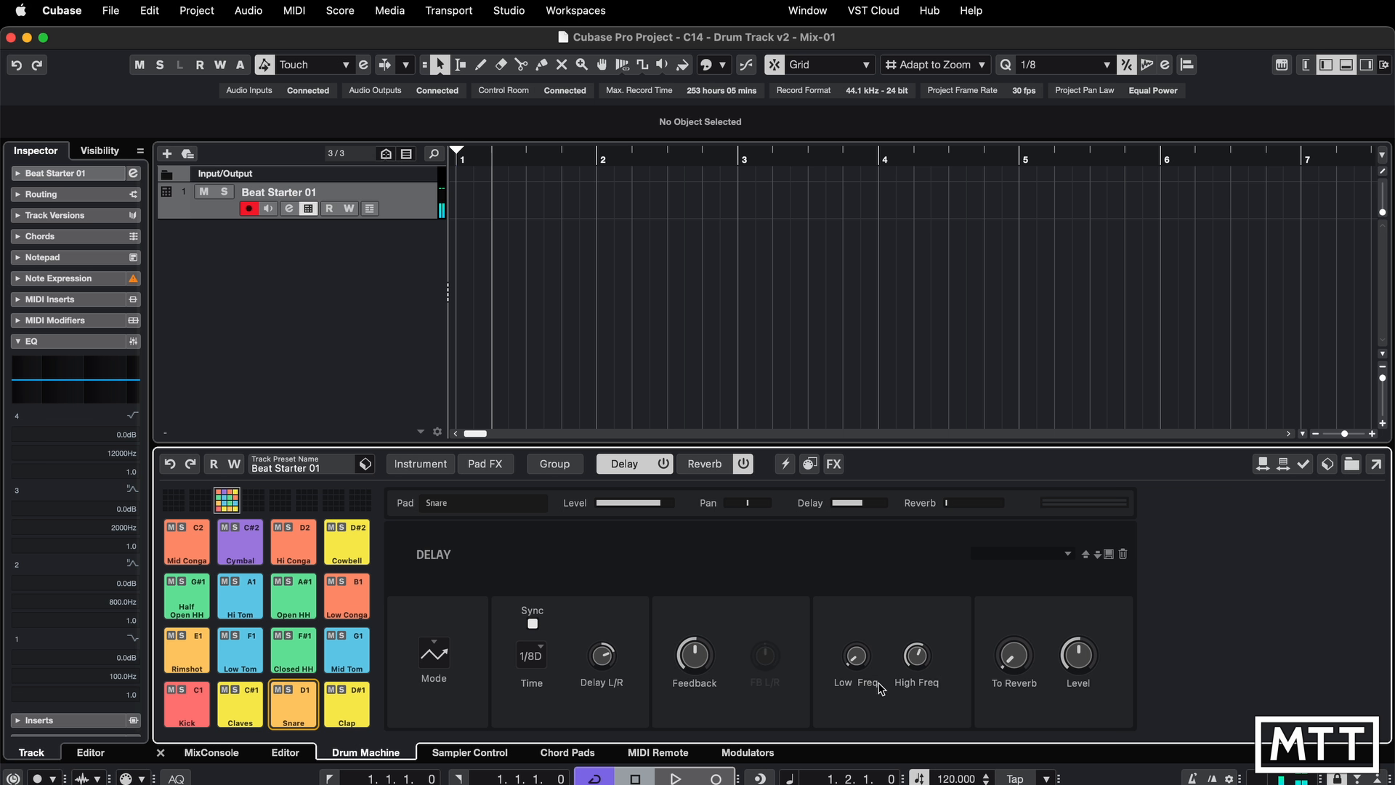
View the preset browser of the Delay effect and close it without loading anything.
{"action": "mouse_move", "coordinate": [909, 673]}
{"action": "mouse_move", "coordinate": [1017, 640]}
{"action": "left_click", "coordinate": [1070, 556]}
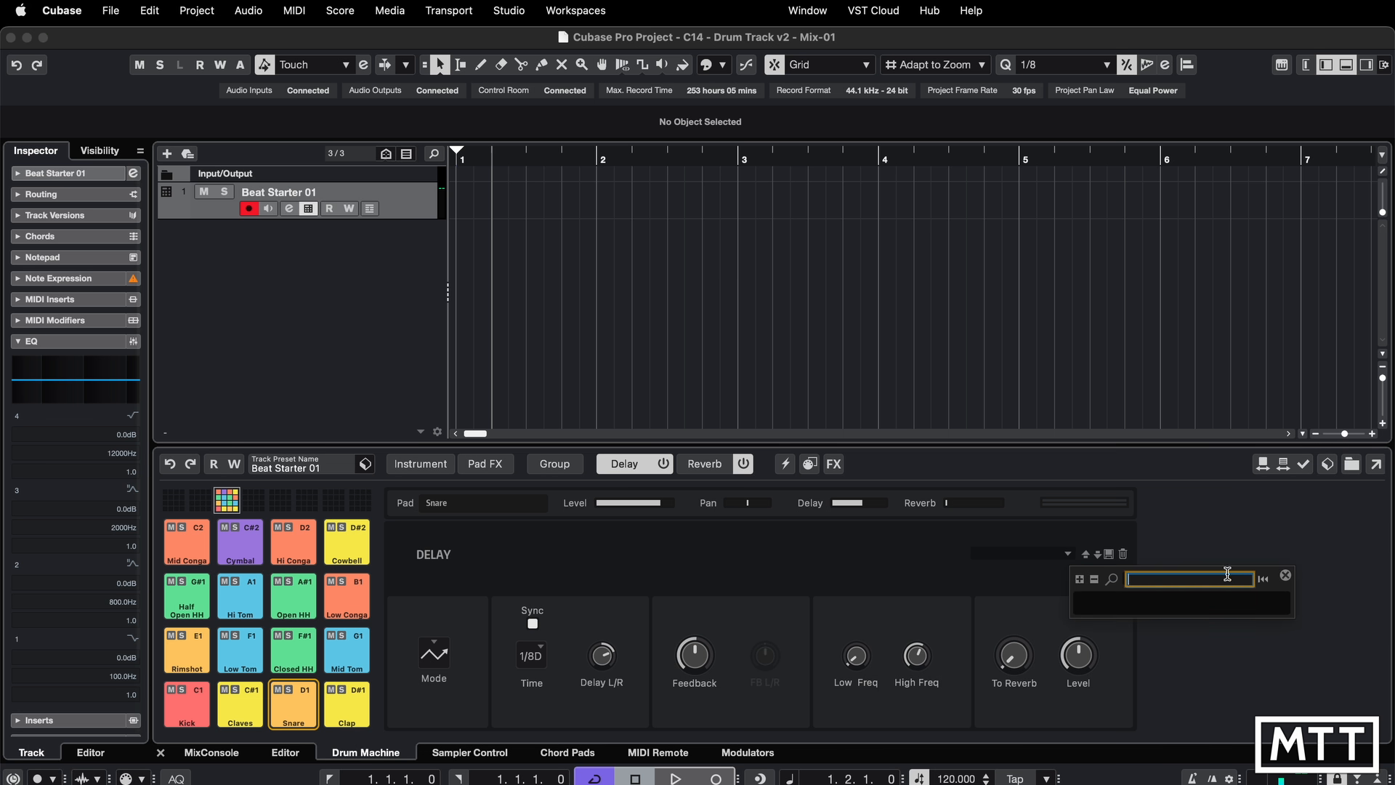
{"action": "left_click", "coordinate": [1288, 579]}
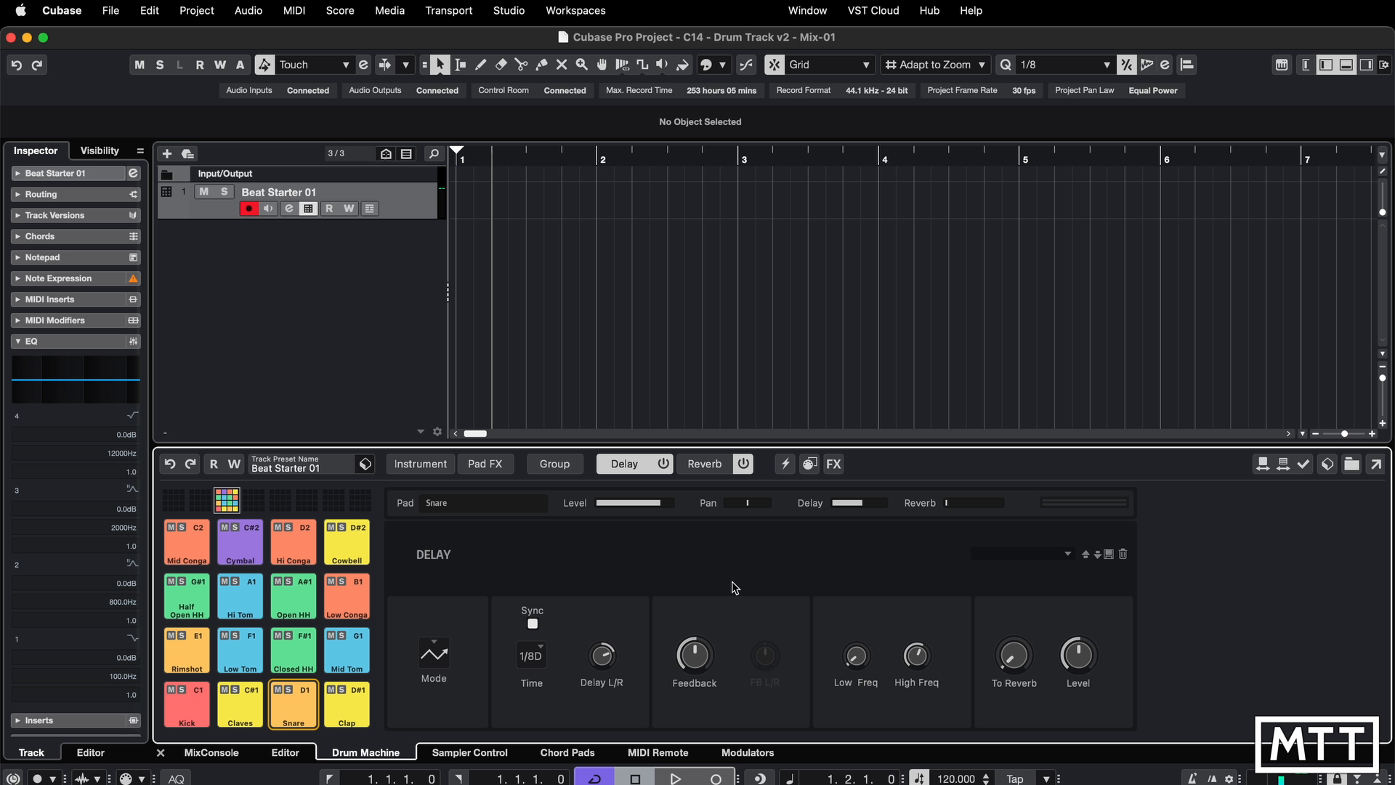
Switch off the Delay effect and check the pads' Delay sends in the group overview.
{"action": "left_click", "coordinate": [666, 469]}
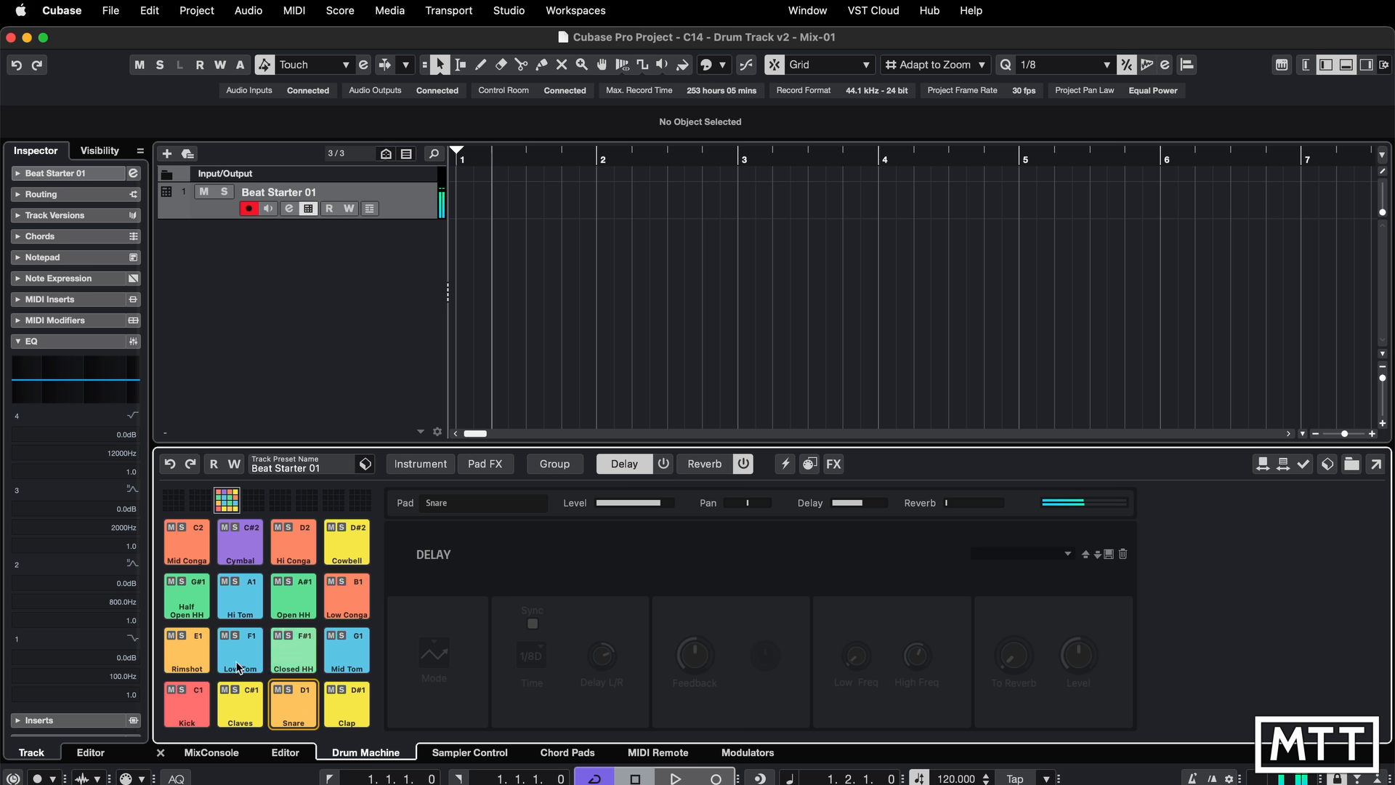
{"action": "left_click", "coordinate": [556, 467]}
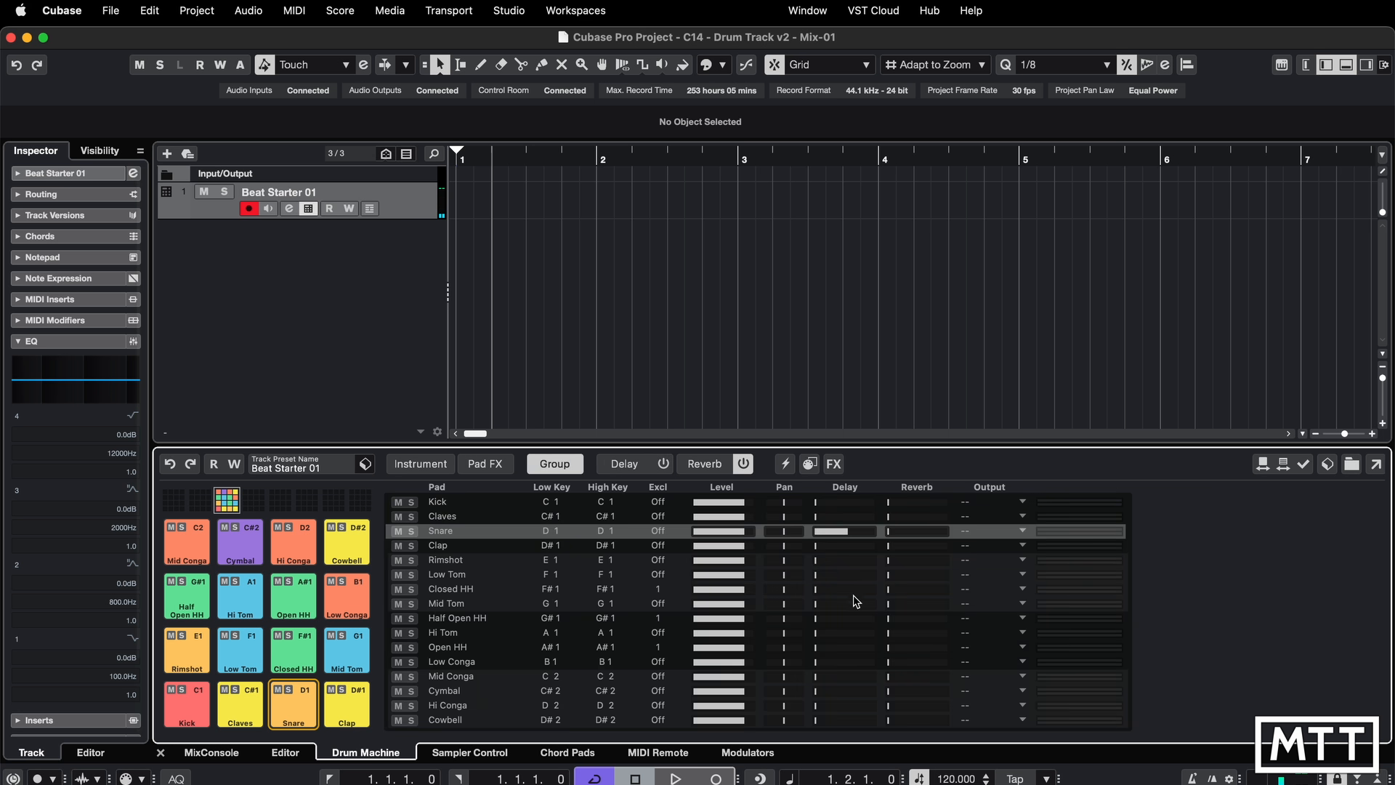
{"action": "left_click", "coordinate": [632, 466]}
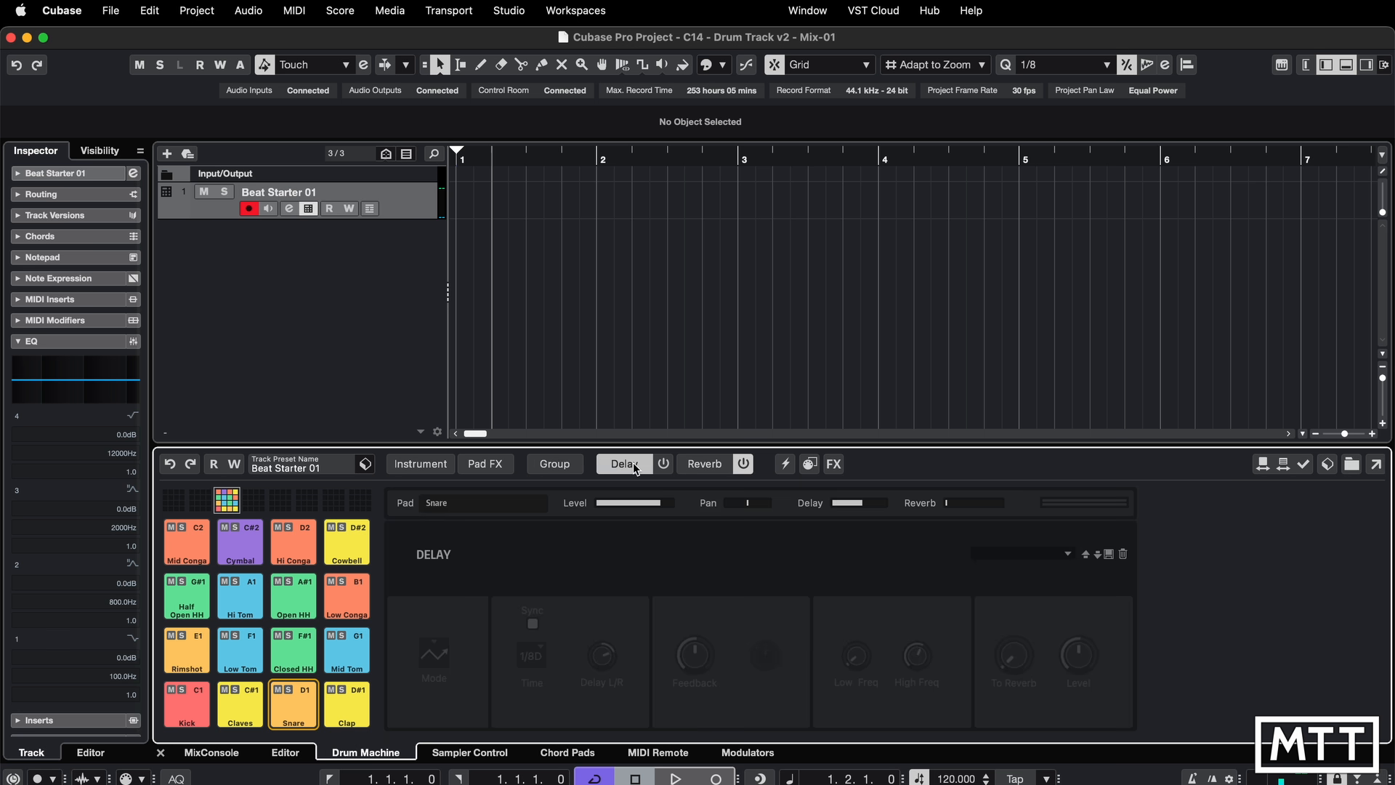
{"action": "left_click", "coordinate": [664, 465]}
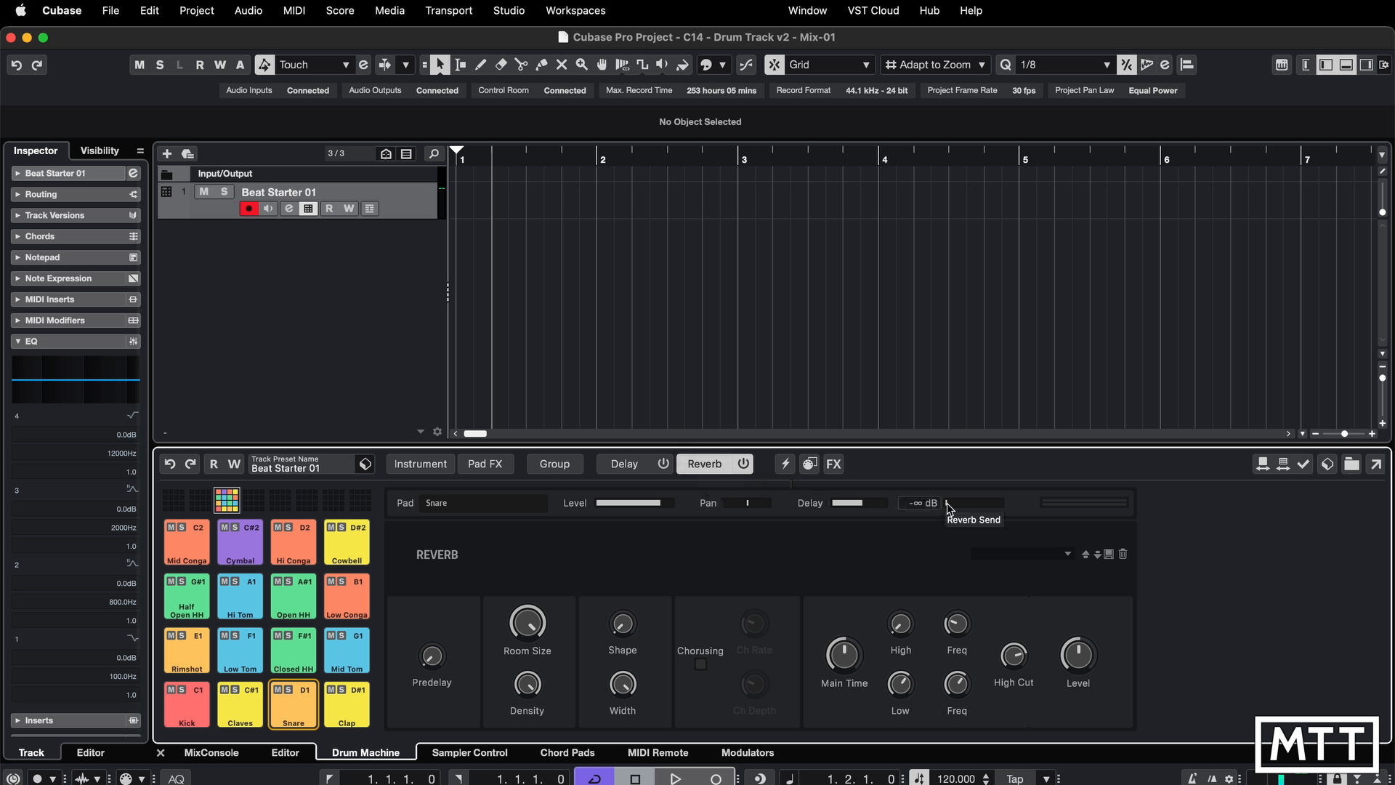
Raise the Snare pad's Reverb send and reduce the Reverb's Room Size to about 29, comparing the sound with the Reverb bypassed.
{"action": "left_click_drag", "start_coordinate": [947, 503], "coordinate": [985, 511]}
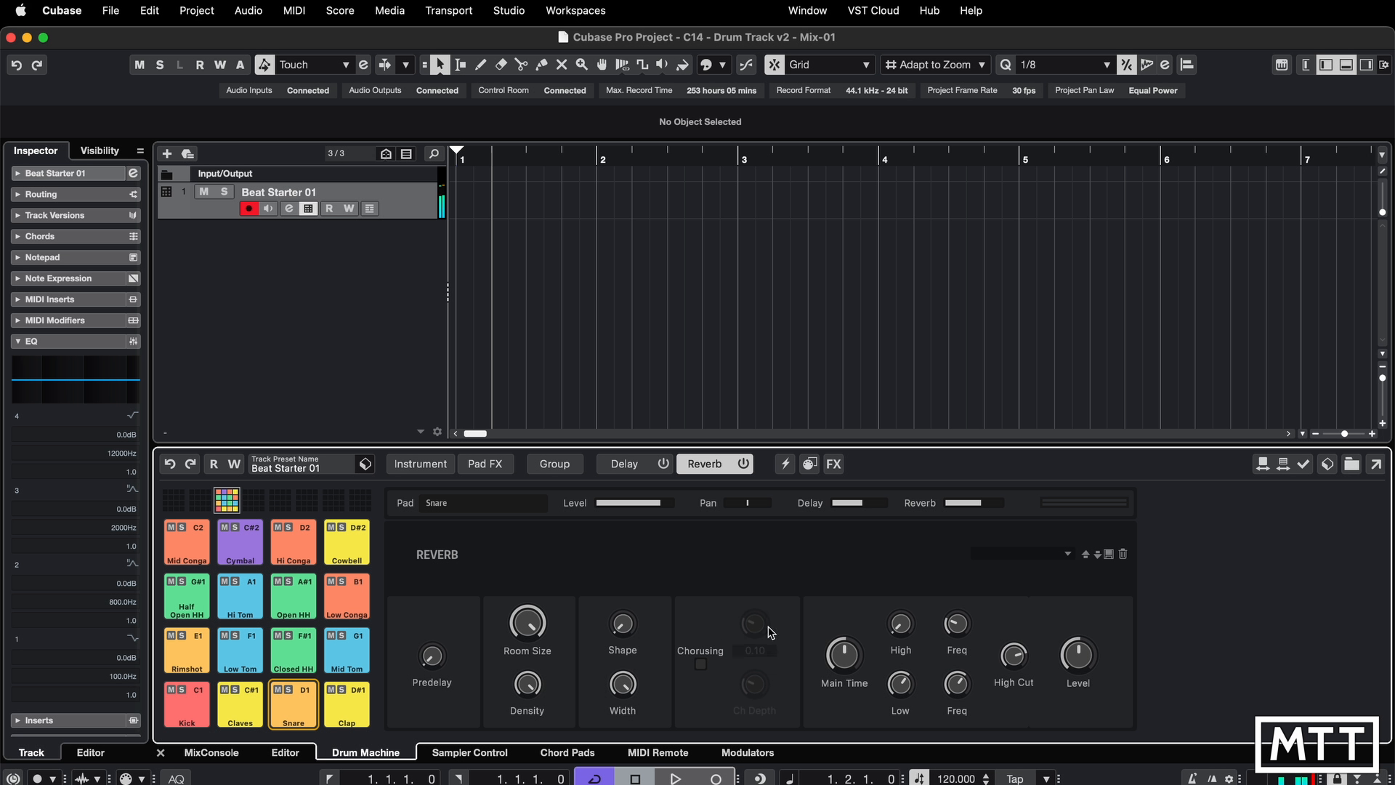
{"action": "left_click_drag", "start_coordinate": [528, 624], "coordinate": [535, 779]}
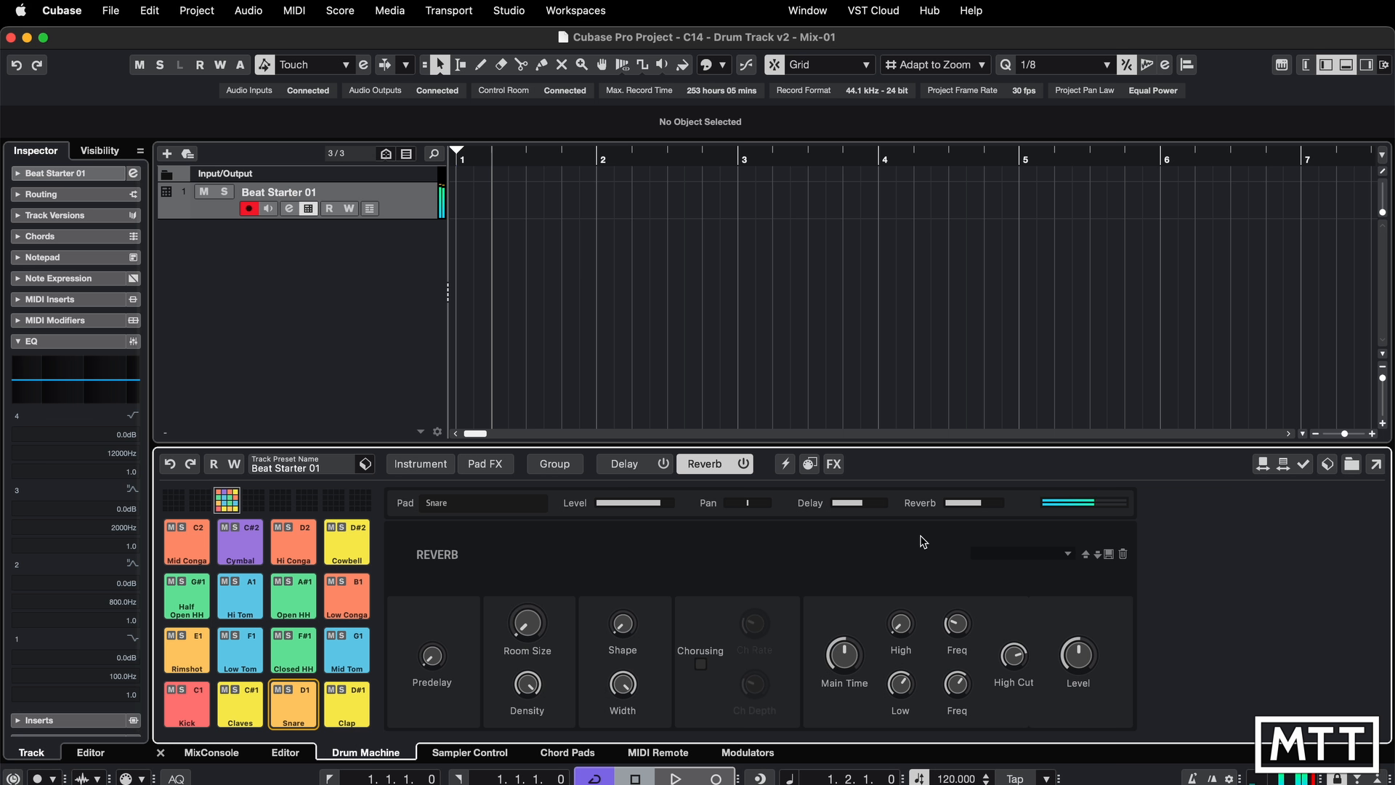
{"action": "left_click", "coordinate": [745, 465]}
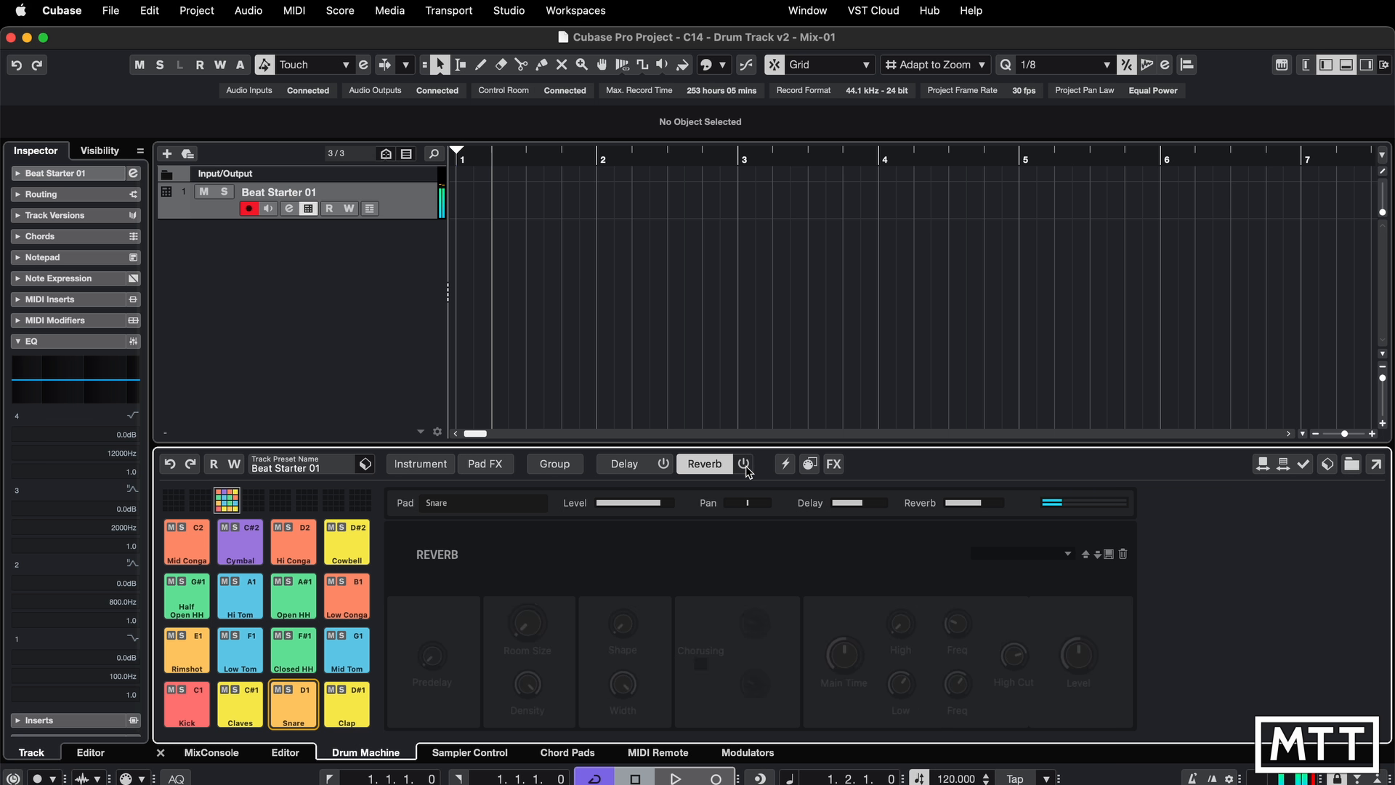
{"action": "left_click", "coordinate": [745, 465]}
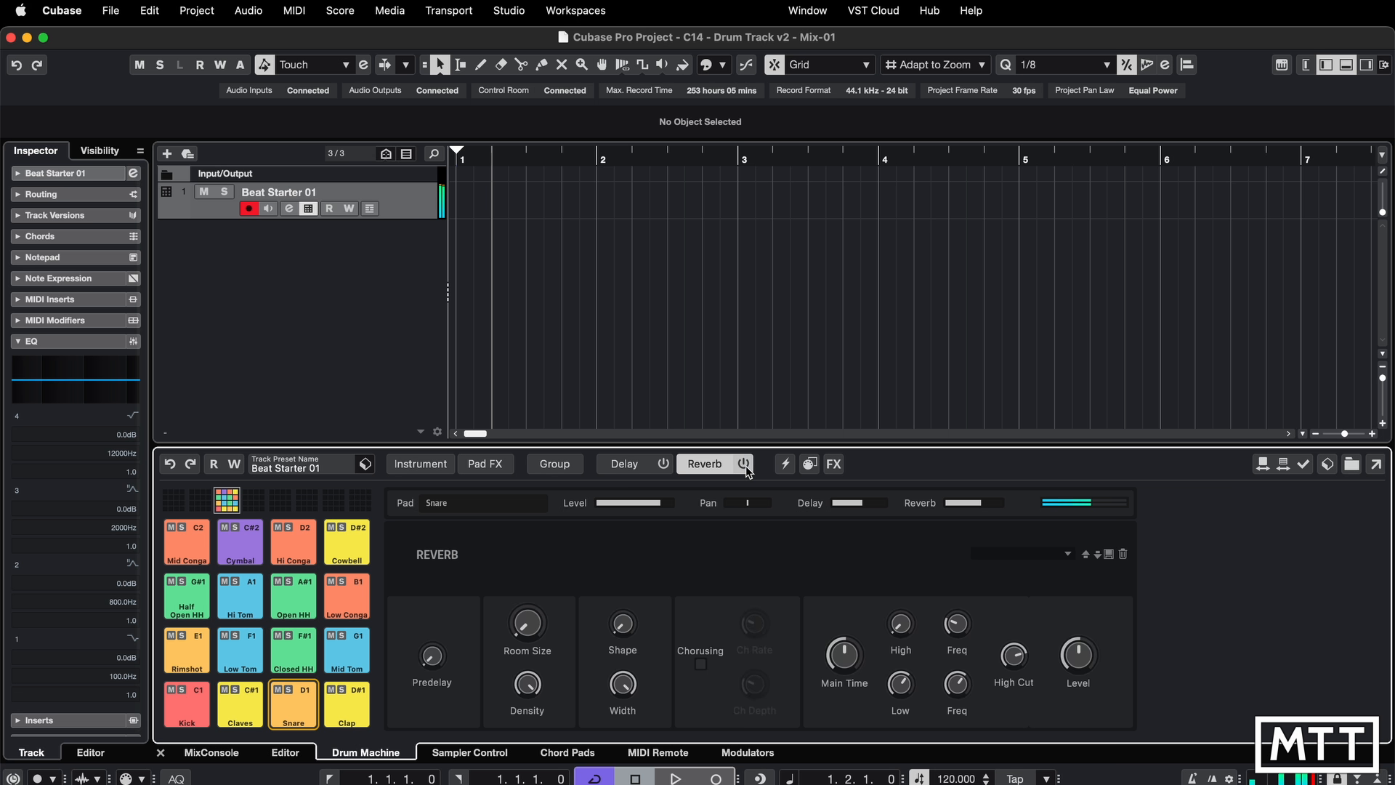
{"action": "left_click_drag", "start_coordinate": [530, 630], "coordinate": [532, 585]}
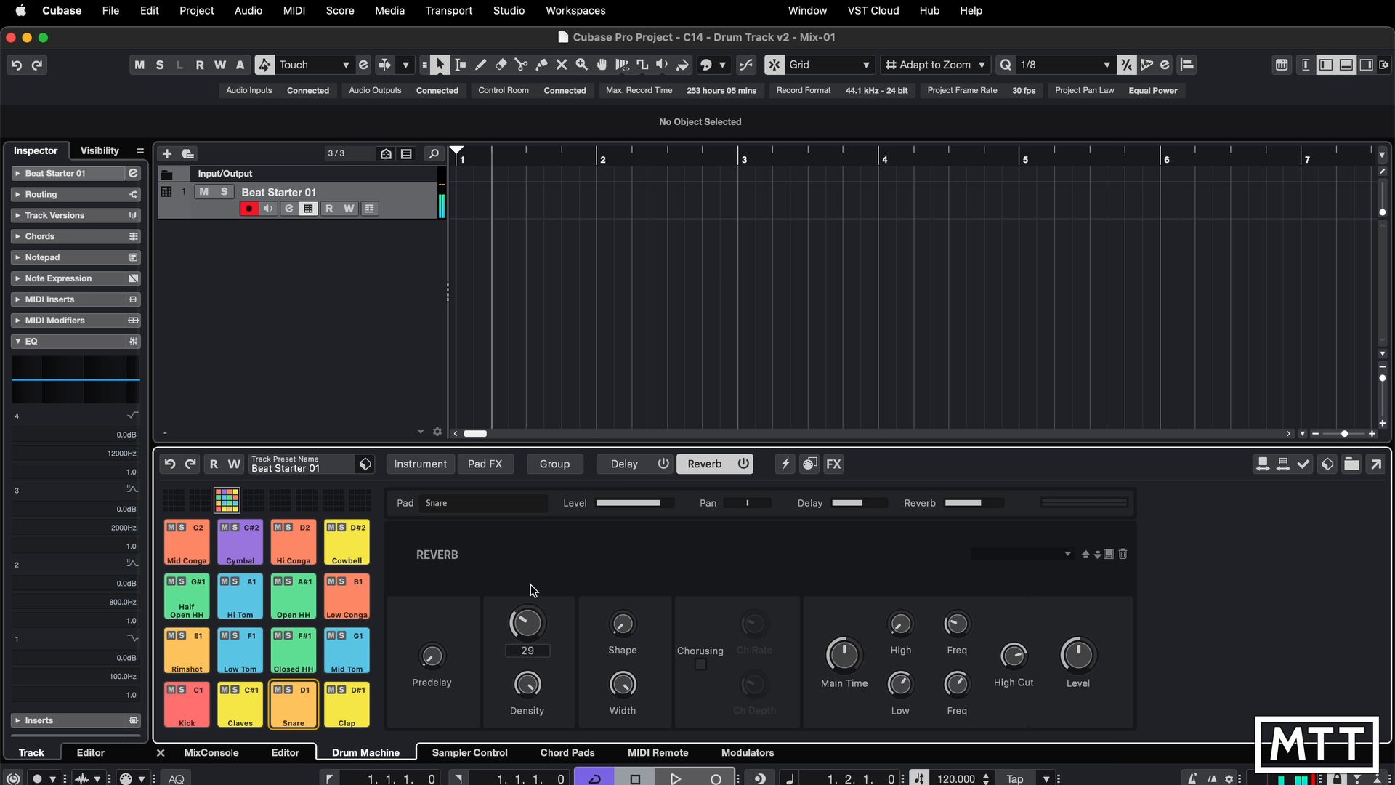
Enable Chorusing on the Reverb, setting its Rate to about 0.28 and raising its Depth.
{"action": "left_click", "coordinate": [702, 663]}
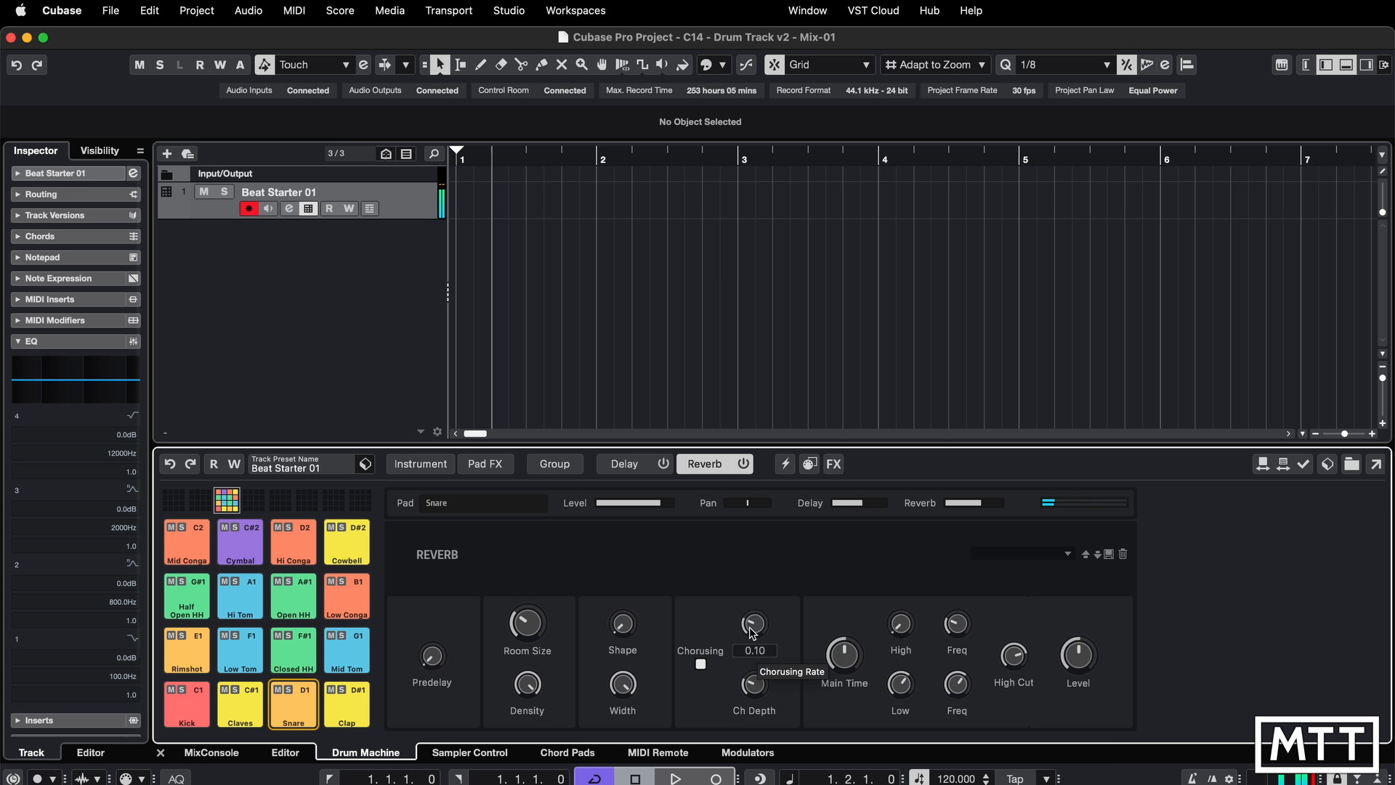
{"action": "left_click_drag", "start_coordinate": [751, 629], "coordinate": [759, 592]}
{"action": "left_click_drag", "start_coordinate": [756, 694], "coordinate": [760, 634]}
{"action": "mouse_move", "coordinate": [769, 618]}
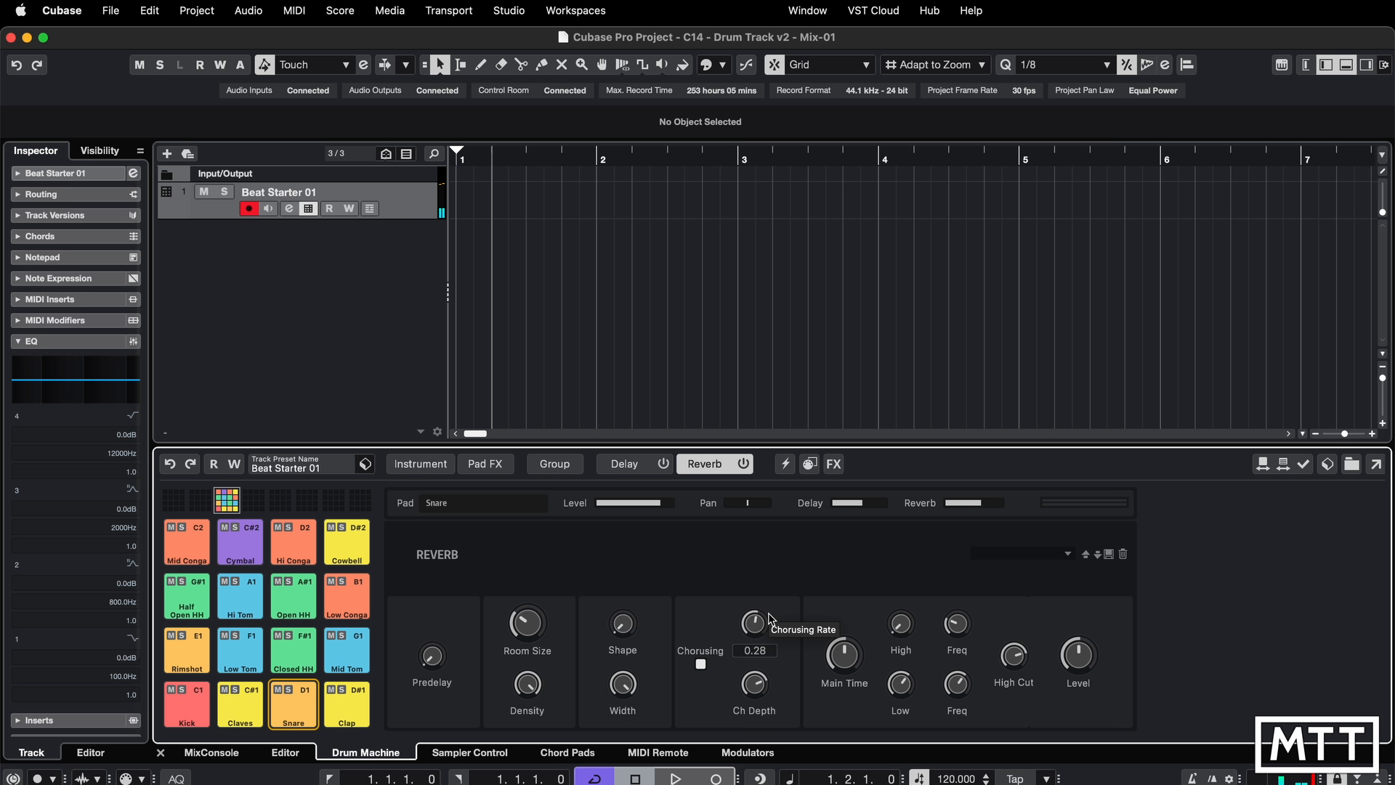
Review the pads' Reverb sends in the group overview and return to the Reverb settings.
{"action": "left_click", "coordinate": [570, 466]}
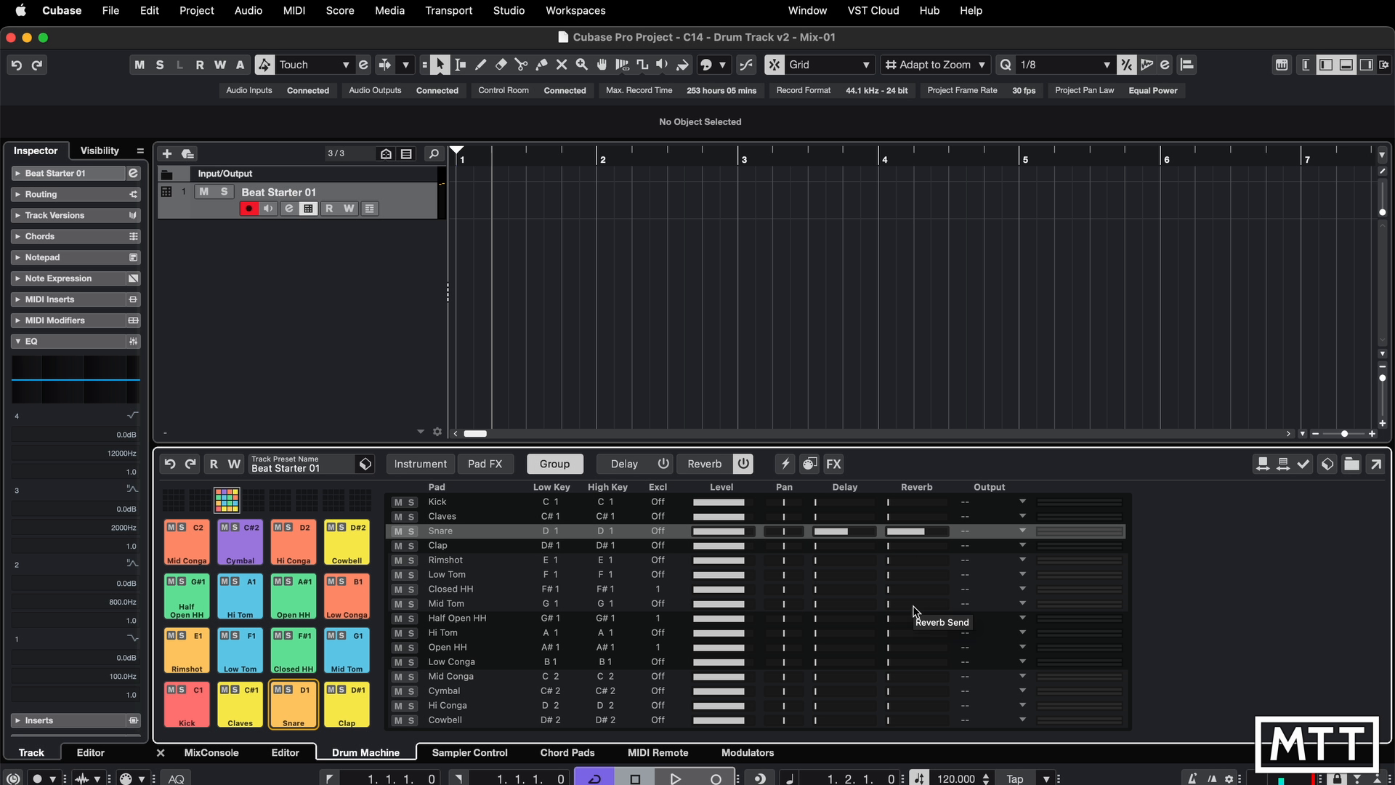
{"action": "left_click", "coordinate": [697, 464]}
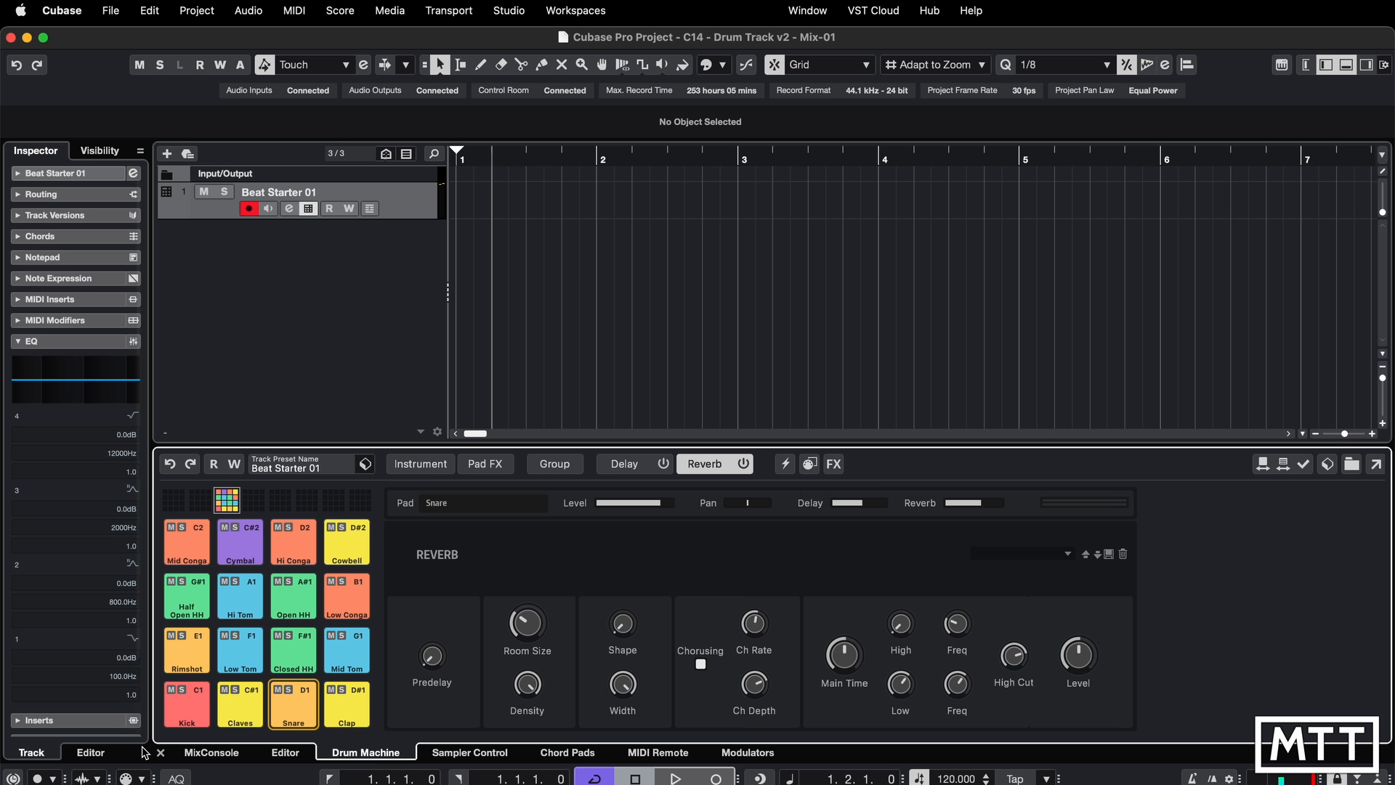
Audition the Kick, Claves, Snare and Clap pads and view their instrument settings, finishing on the Kick pad.
{"action": "left_click", "coordinate": [194, 715]}
{"action": "left_click", "coordinate": [252, 715]}
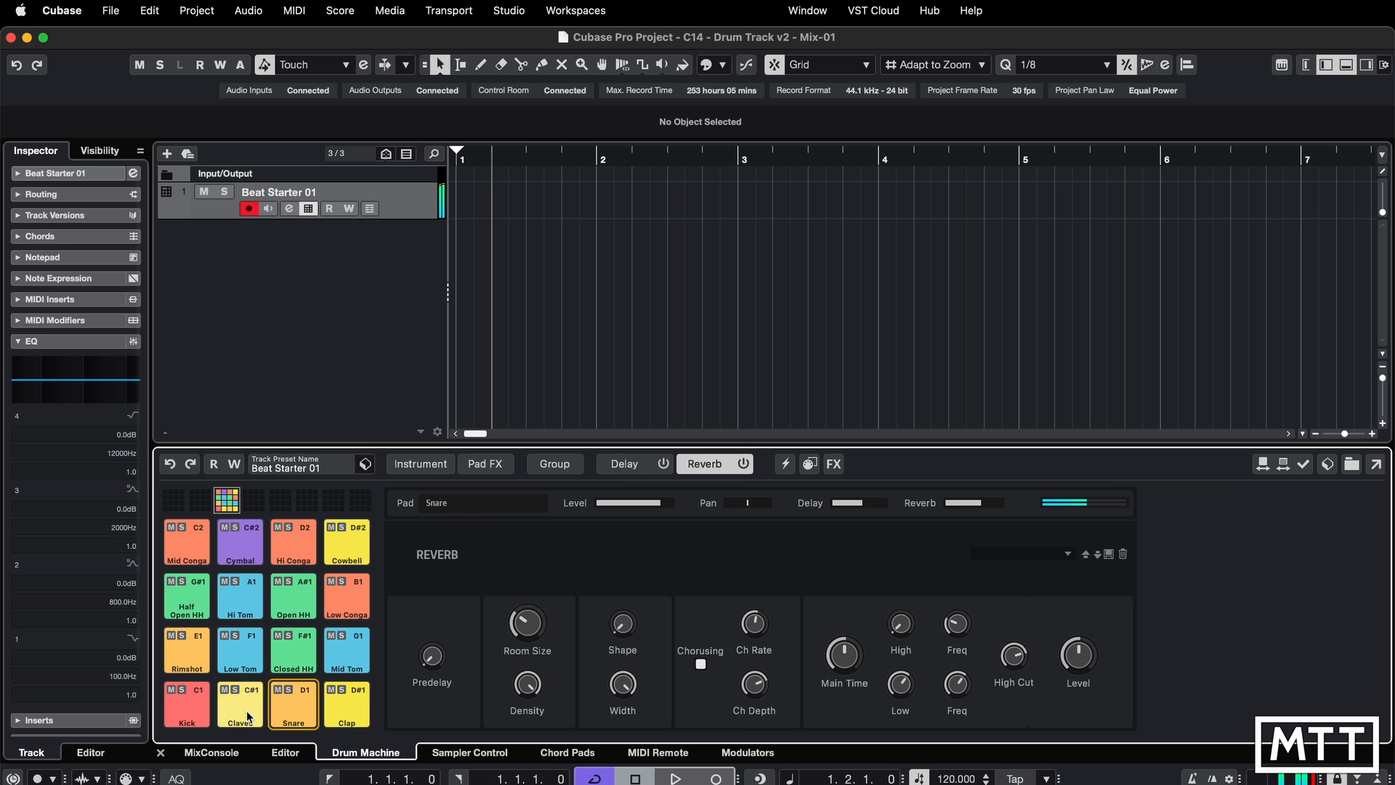
{"action": "left_click", "coordinate": [187, 705]}
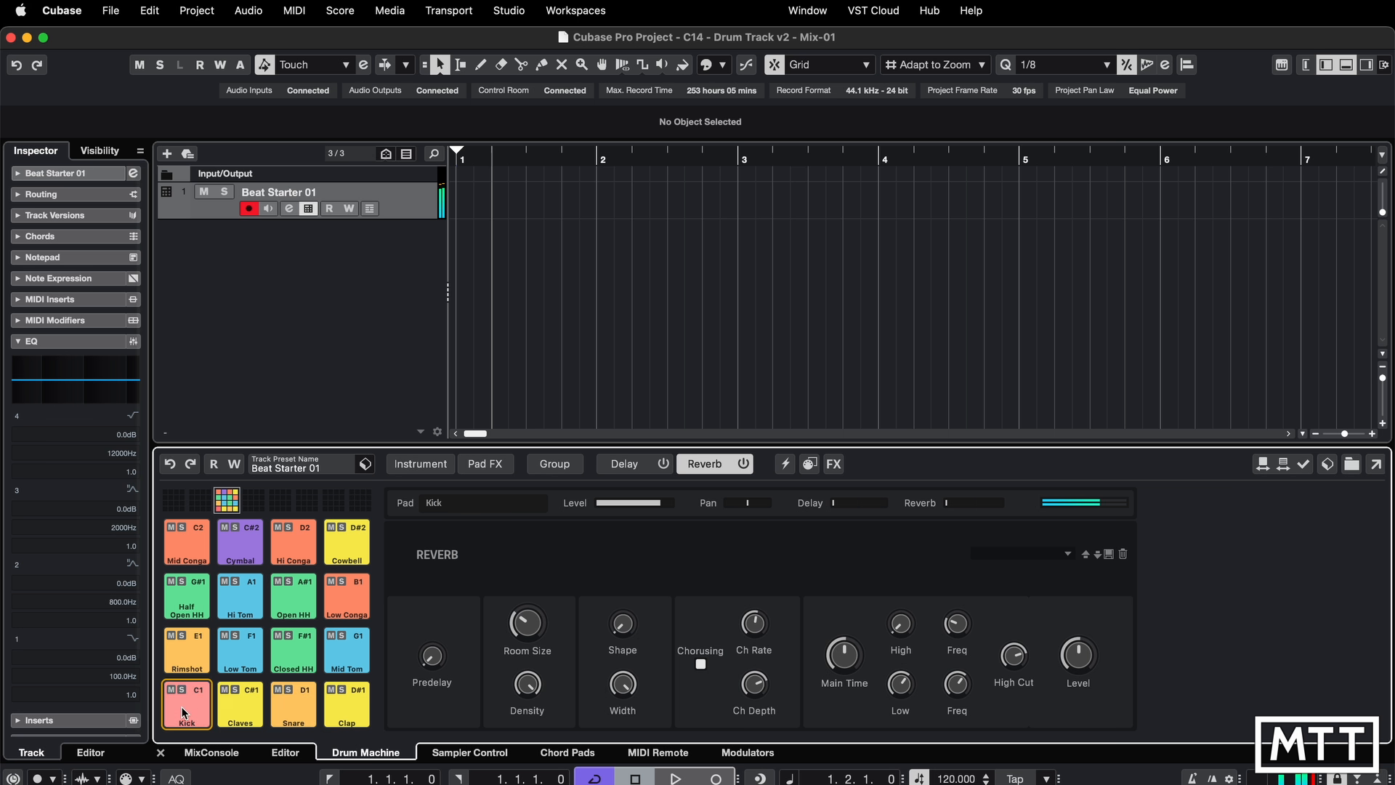
{"action": "left_click", "coordinate": [429, 464]}
{"action": "left_click", "coordinate": [249, 707]}
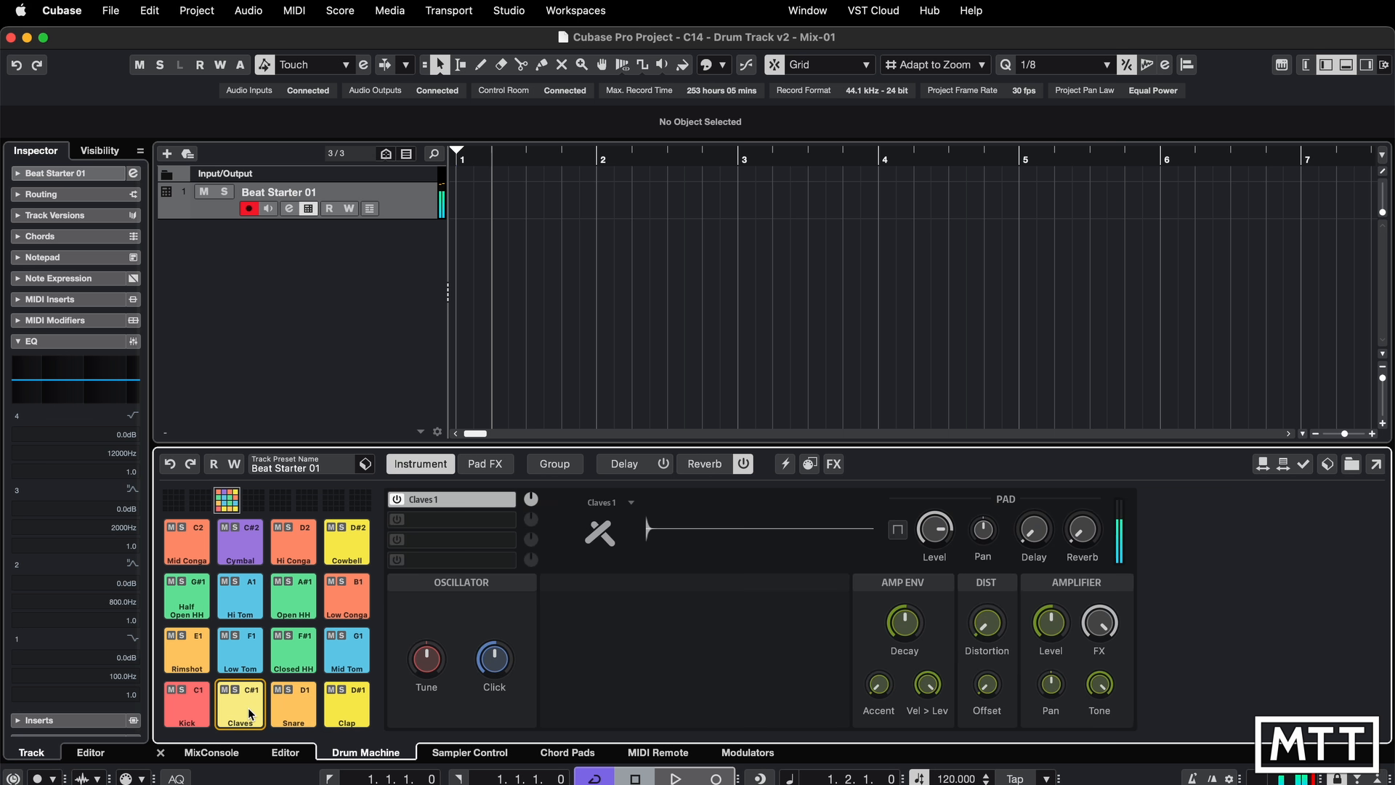
{"action": "left_click", "coordinate": [287, 708]}
{"action": "left_click", "coordinate": [342, 708]}
{"action": "left_click", "coordinate": [291, 716]}
{"action": "left_click", "coordinate": [187, 705]}
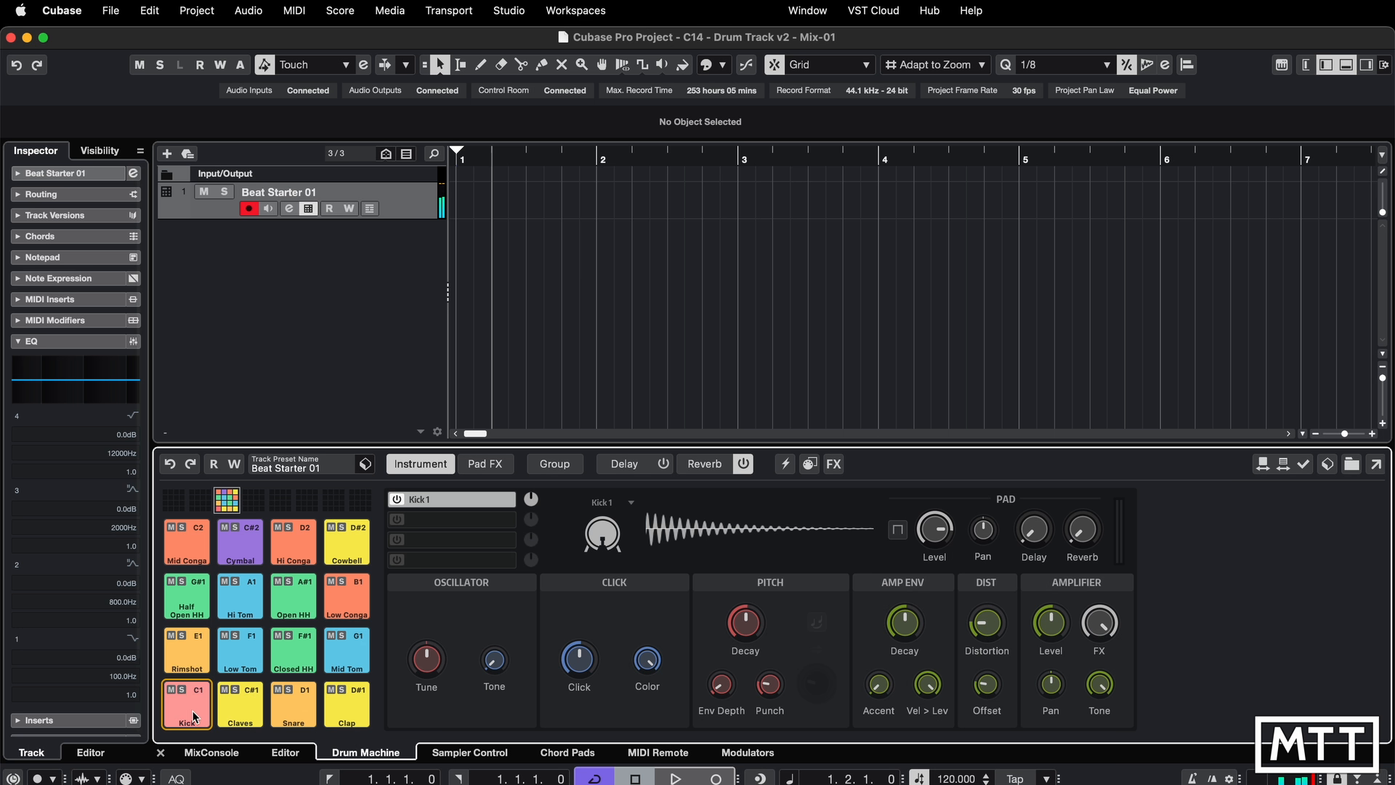
Try the MIDI Follow and FX bypass options, switching to an empty pad bank and back to the kit's bank.
{"action": "left_click", "coordinate": [811, 464]}
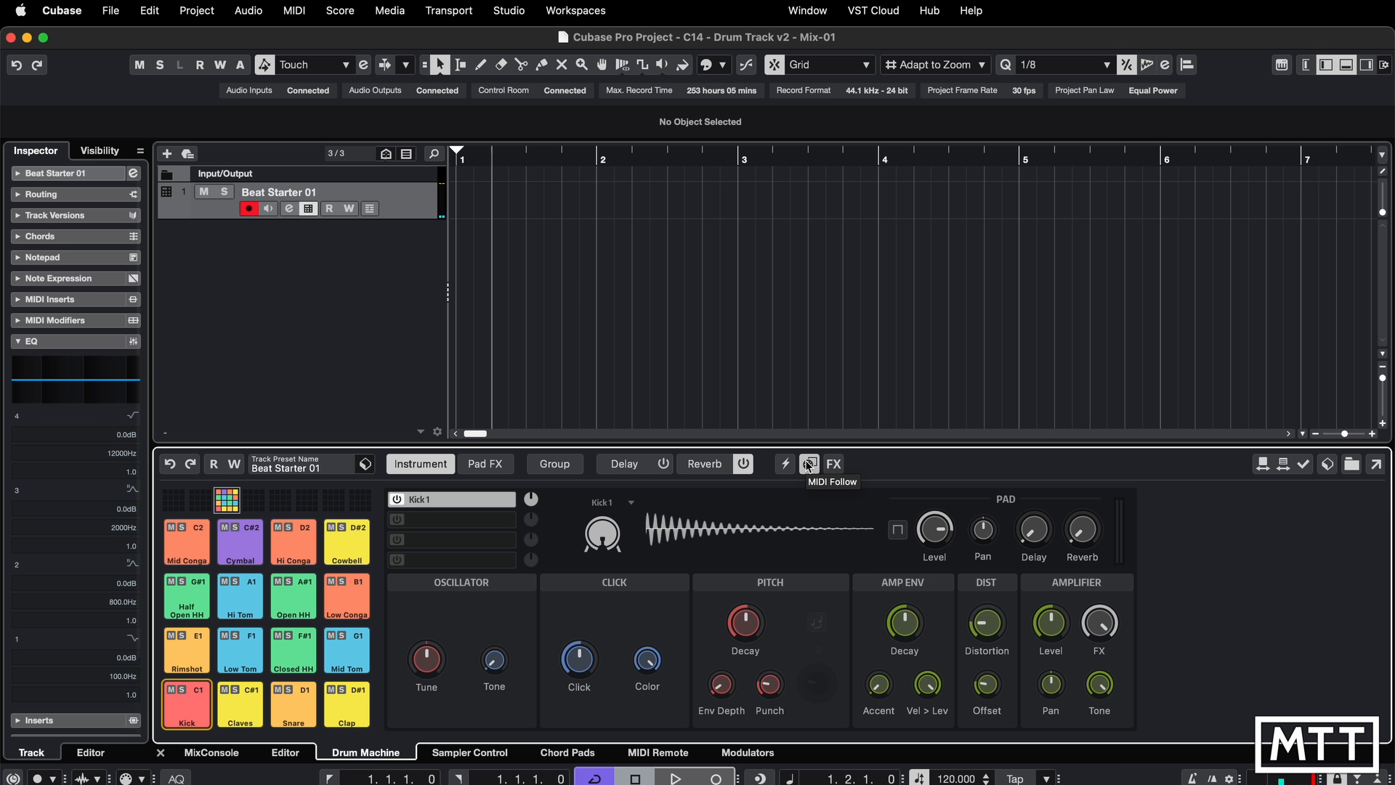
{"action": "left_click", "coordinate": [280, 500]}
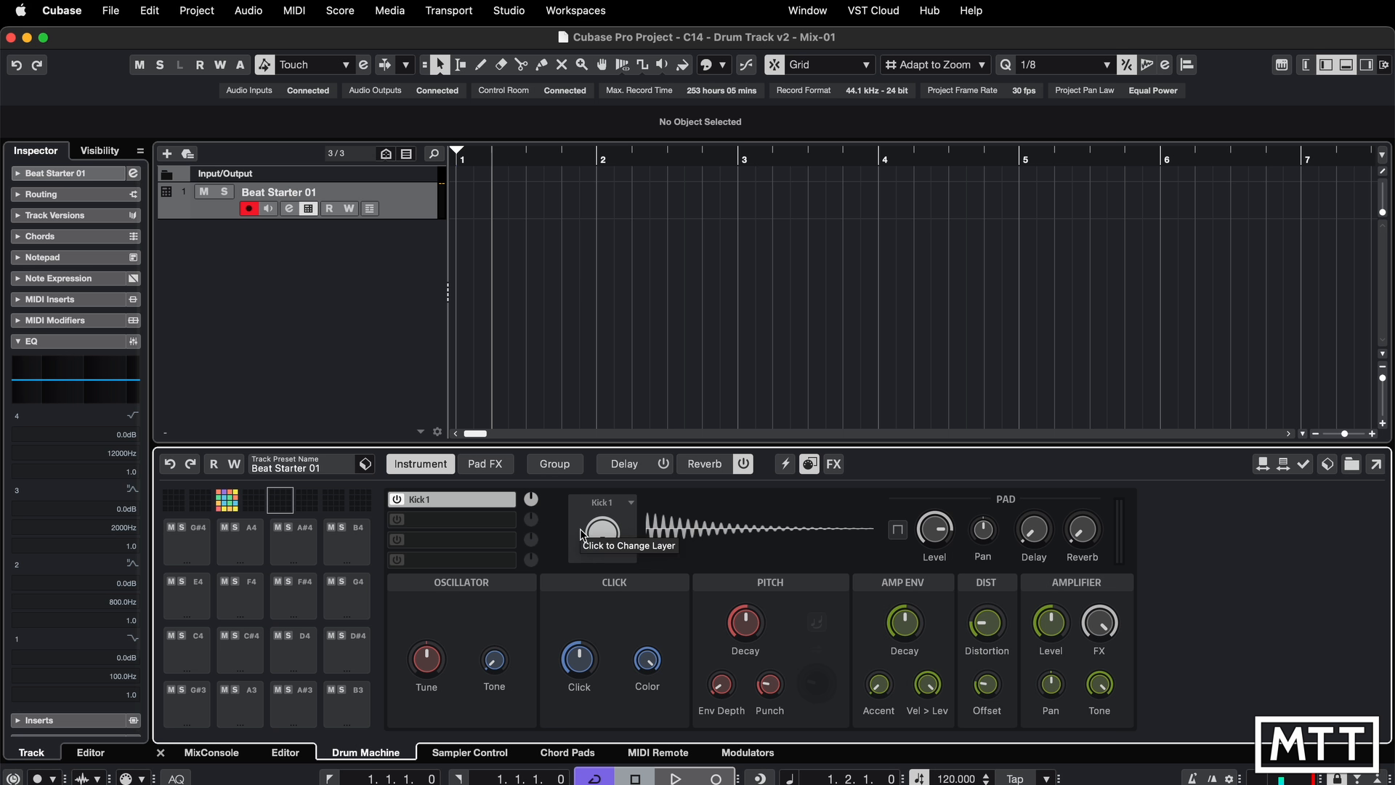
{"action": "left_click", "coordinate": [833, 465]}
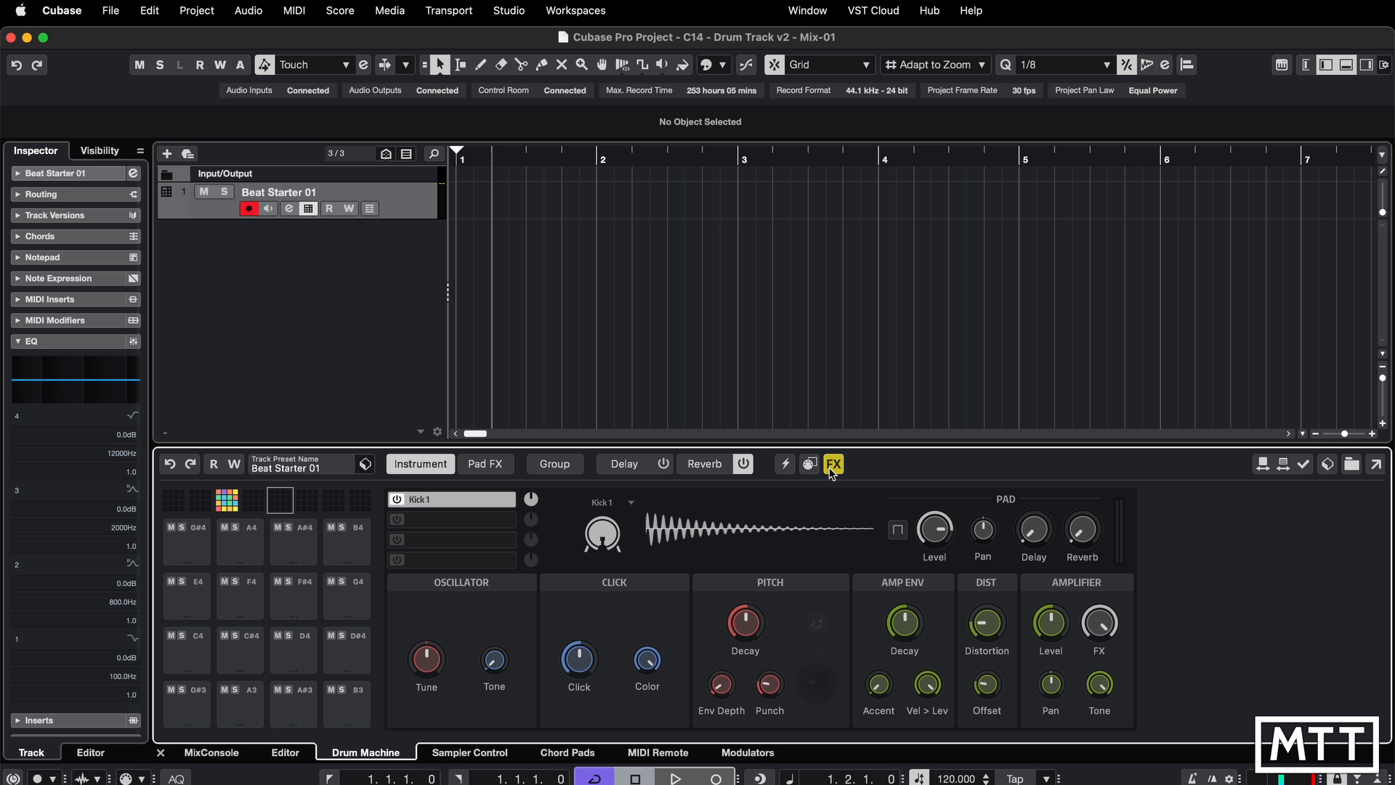
{"action": "left_click", "coordinate": [226, 505]}
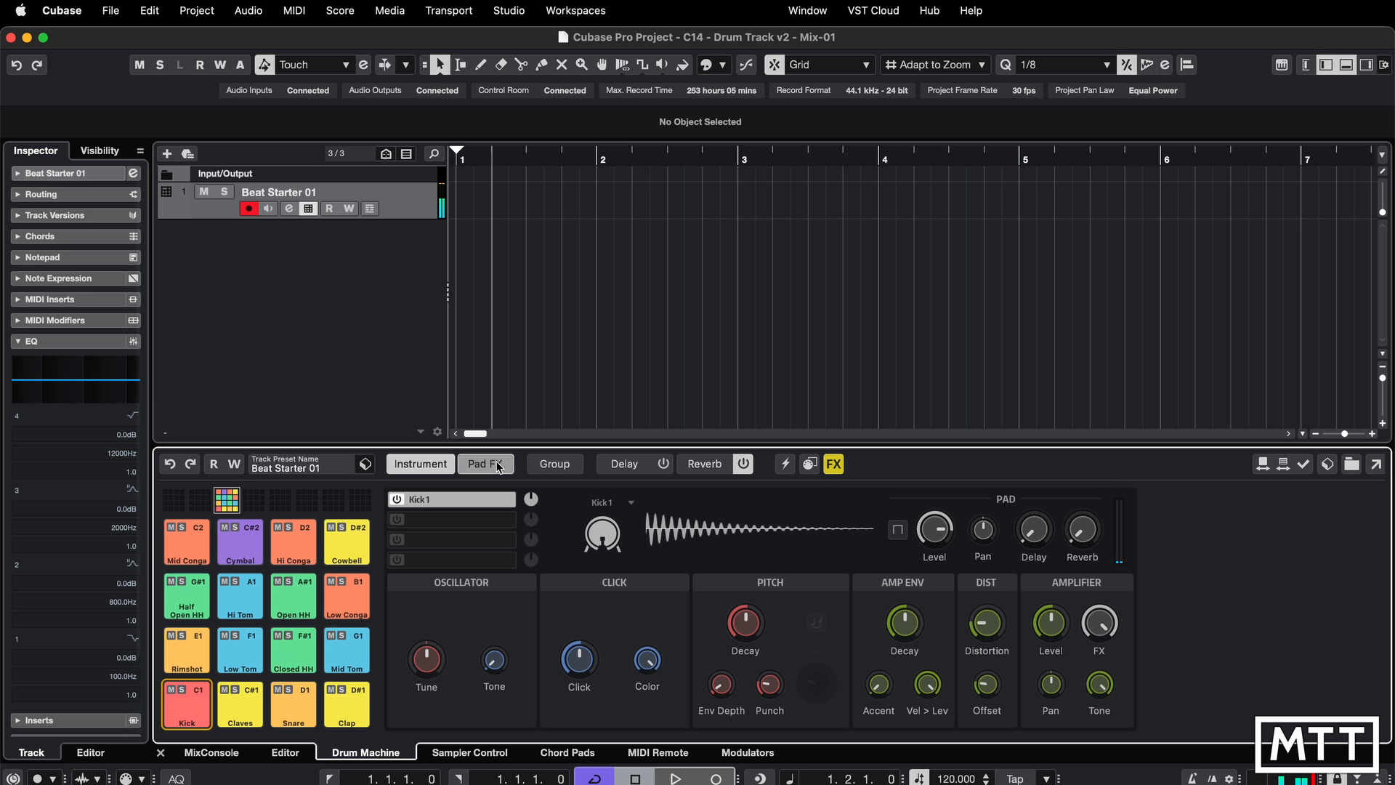
Enable Bit Crusher and Distortion in the Kick's pad effects, compare by lifting the FX bypass, and switch both effects off.
{"action": "left_click", "coordinate": [499, 466]}
{"action": "left_click", "coordinate": [667, 556]}
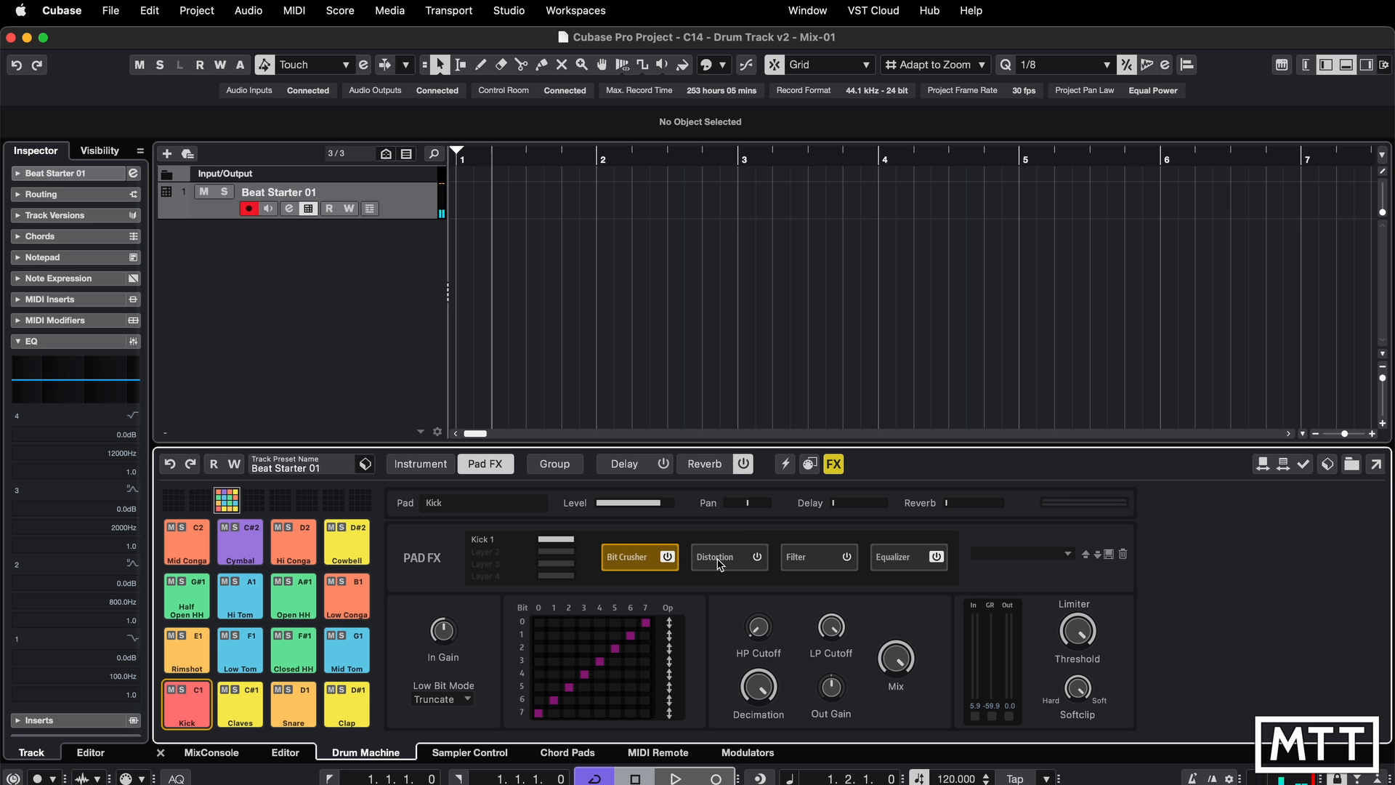
{"action": "left_click", "coordinate": [757, 557]}
{"action": "left_click", "coordinate": [736, 560]}
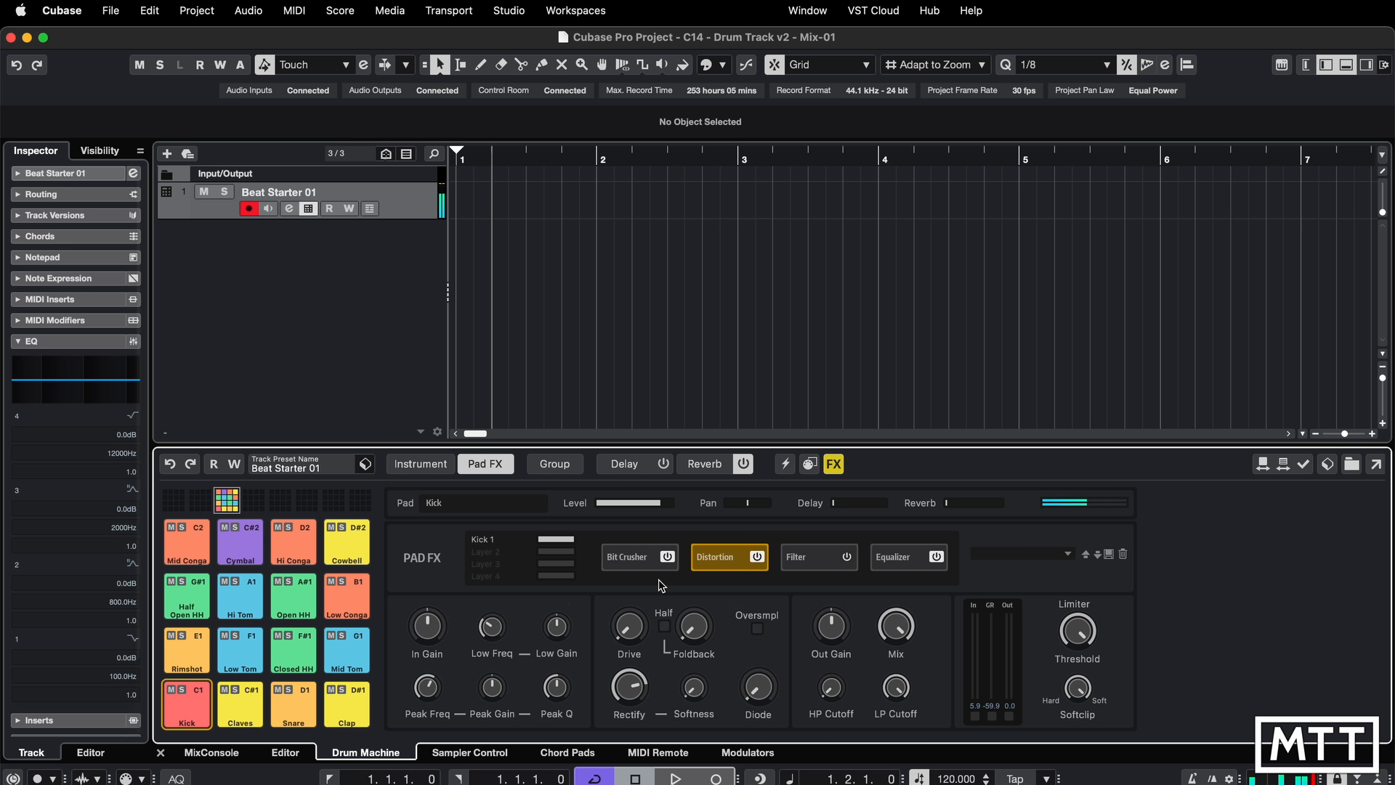
{"action": "left_click", "coordinate": [836, 465]}
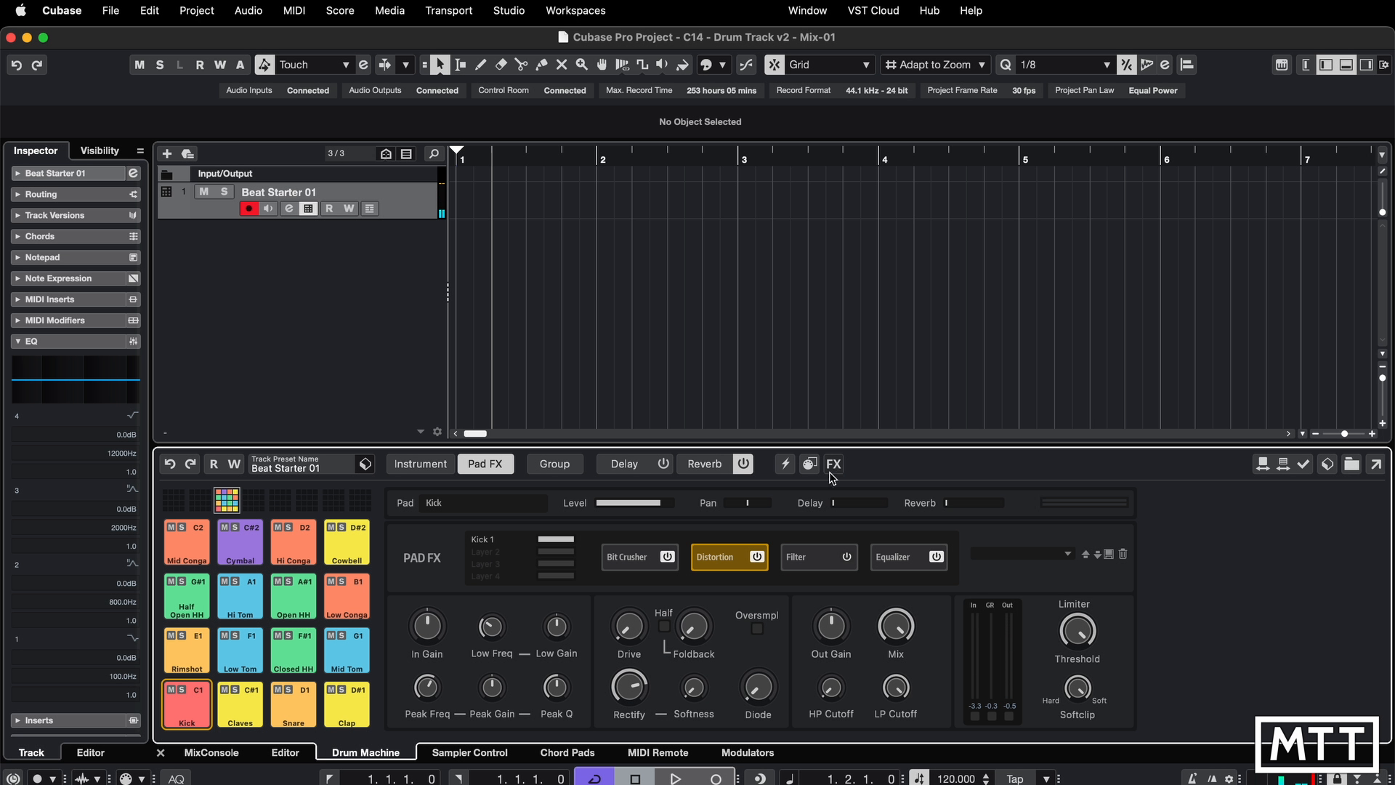
{"action": "left_click", "coordinate": [757, 557]}
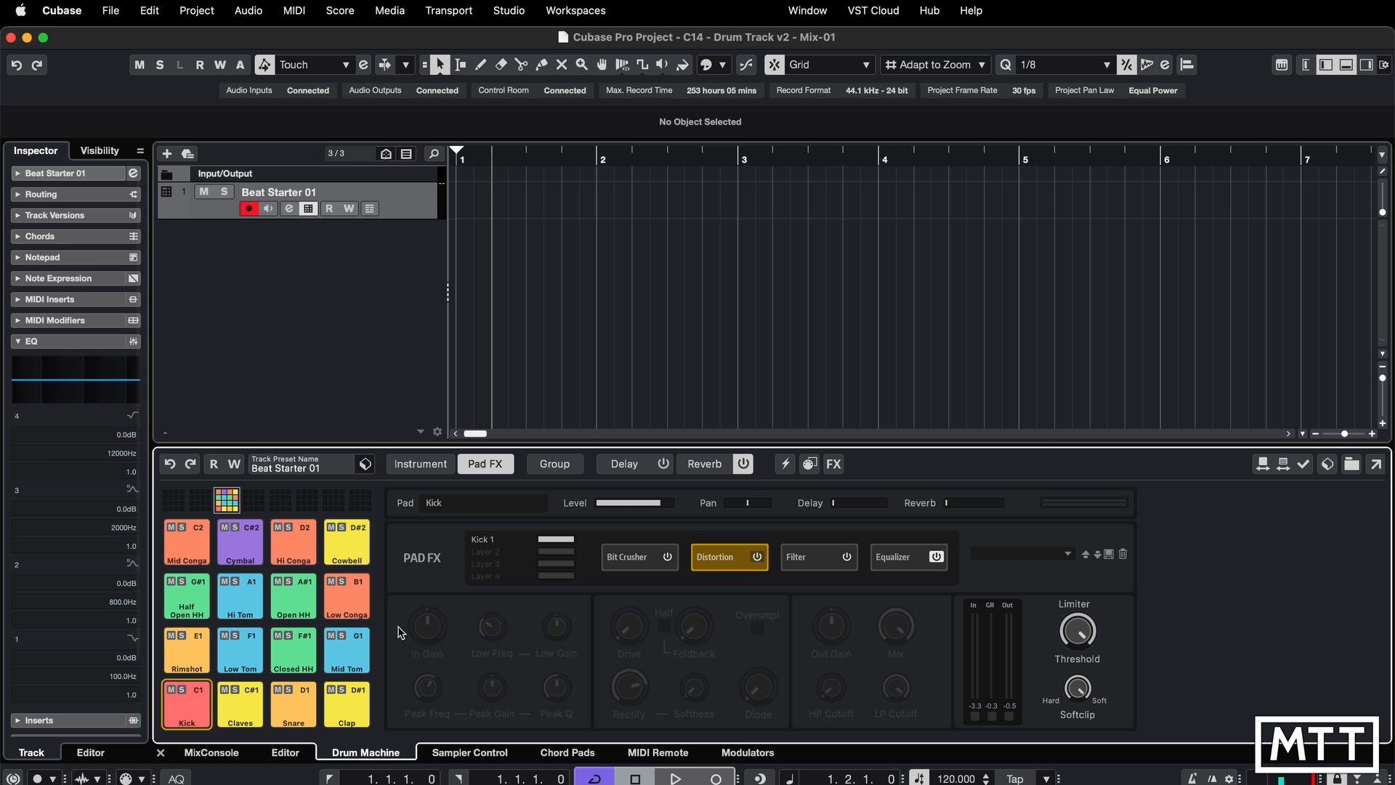
Audition the Kick pad without the added effects and return to its instrument settings.
{"action": "left_click", "coordinate": [190, 712]}
{"action": "left_click", "coordinate": [190, 718]}
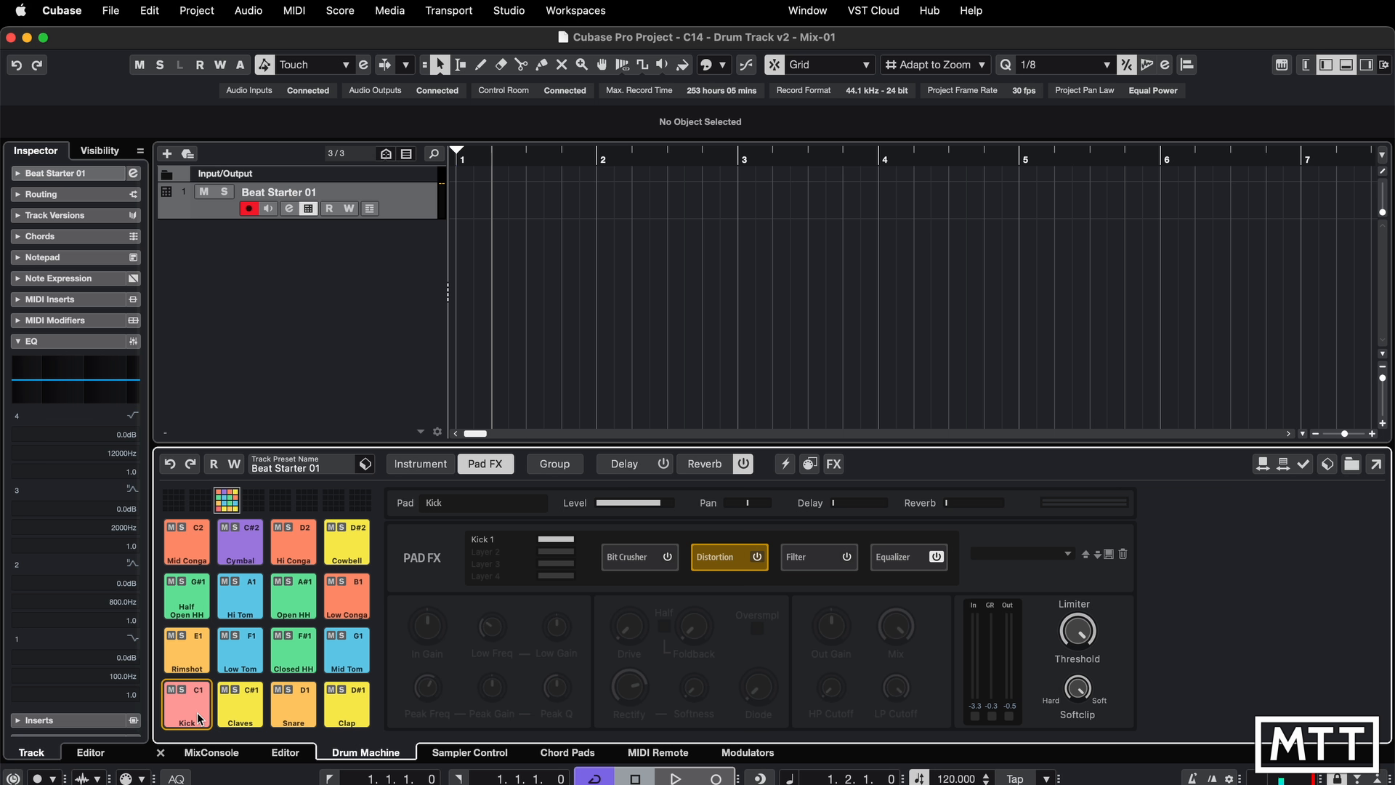
{"action": "left_click", "coordinate": [188, 706]}
{"action": "left_click", "coordinate": [187, 705]}
{"action": "left_click", "coordinate": [419, 464]}
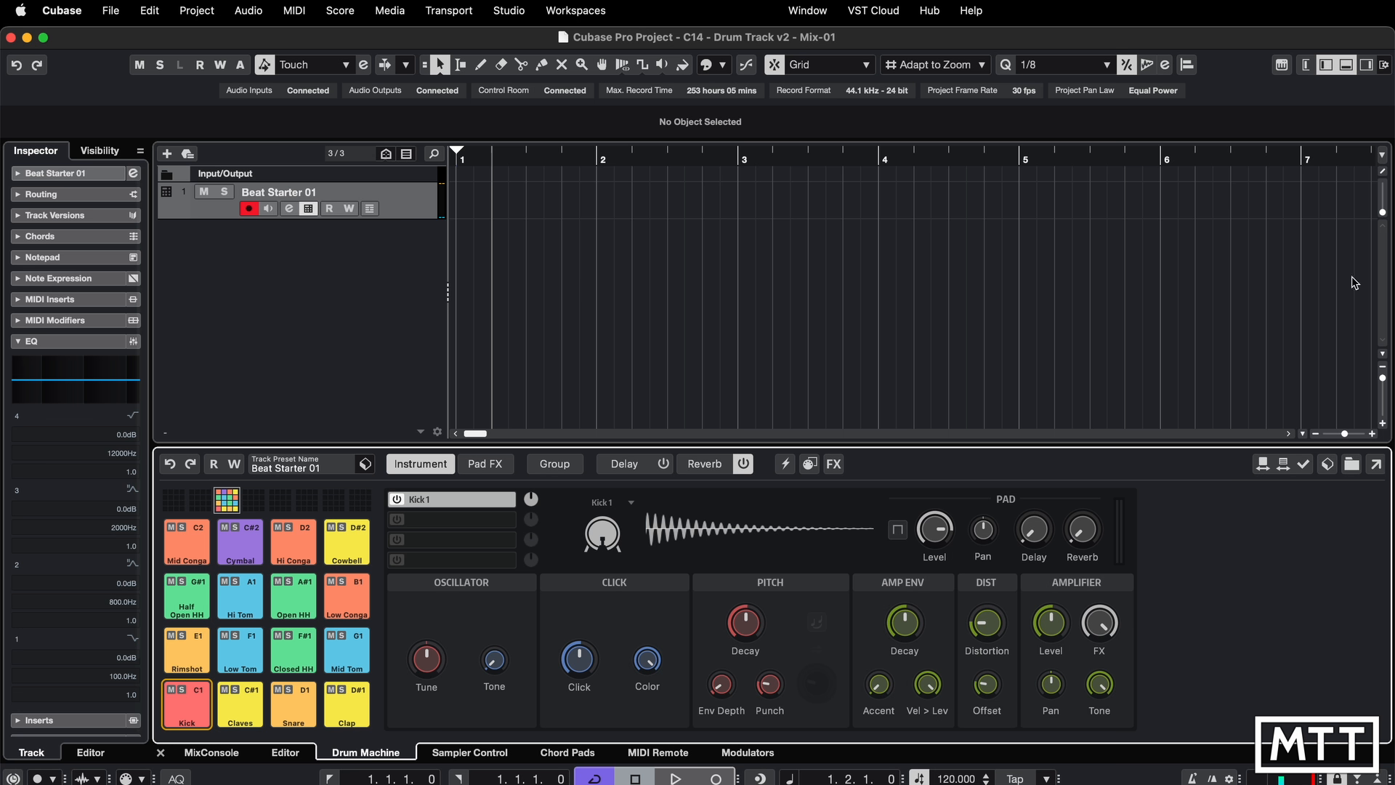
Show the media browser, enable Hot Swap preview for the Kick pad and search for "beat starter" sounds.
{"action": "left_click", "coordinate": [1369, 66]}
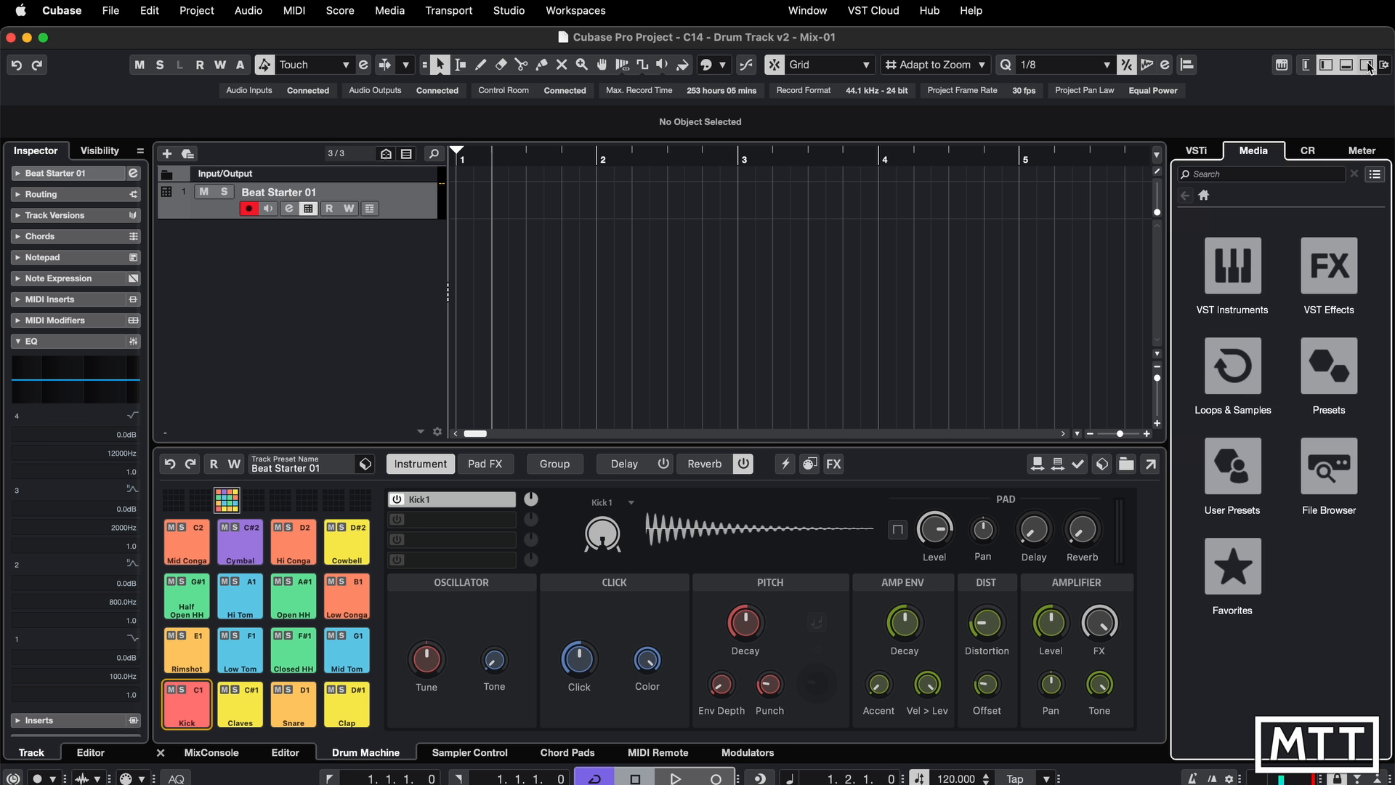
{"action": "left_click", "coordinate": [1038, 467]}
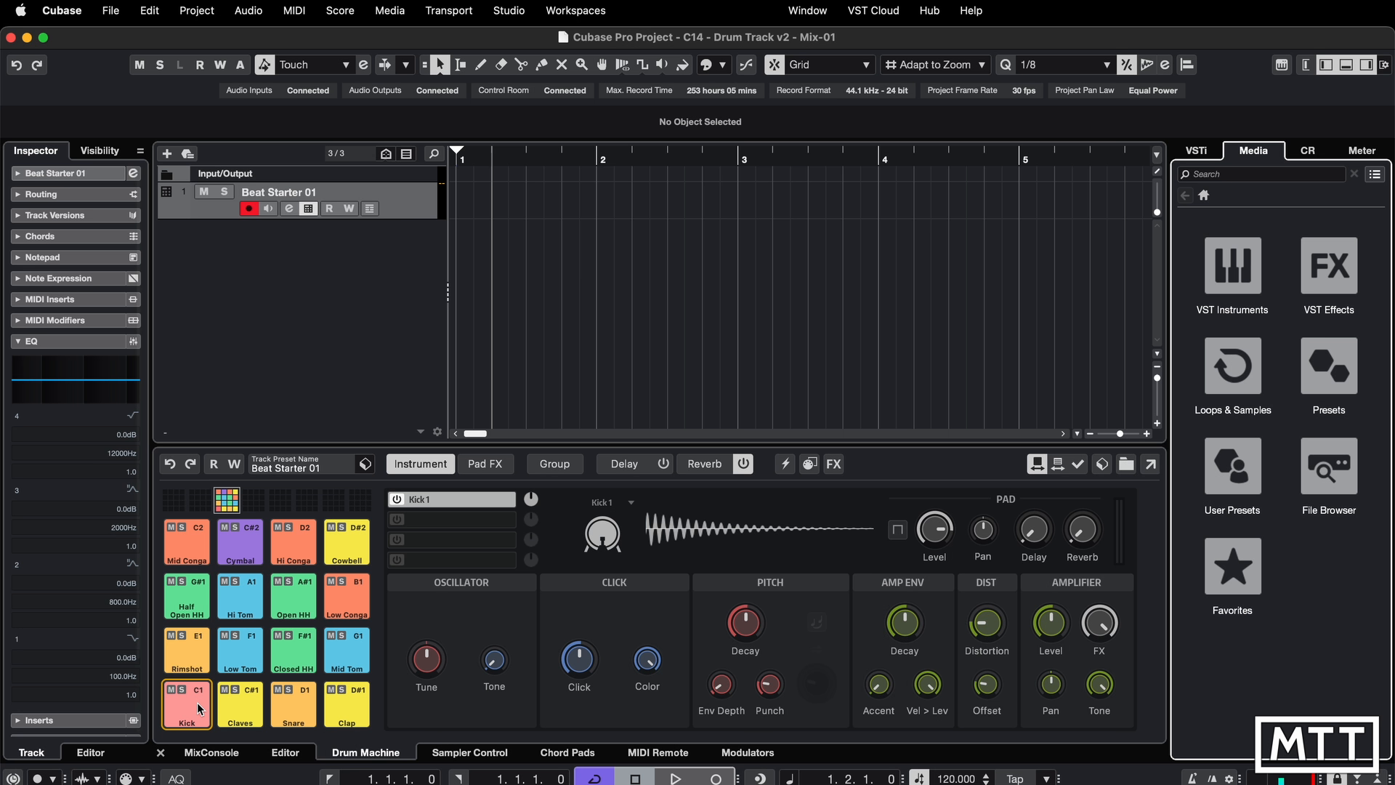
{"action": "left_click", "coordinate": [1219, 177]}
{"action": "type", "text": "beat st"}
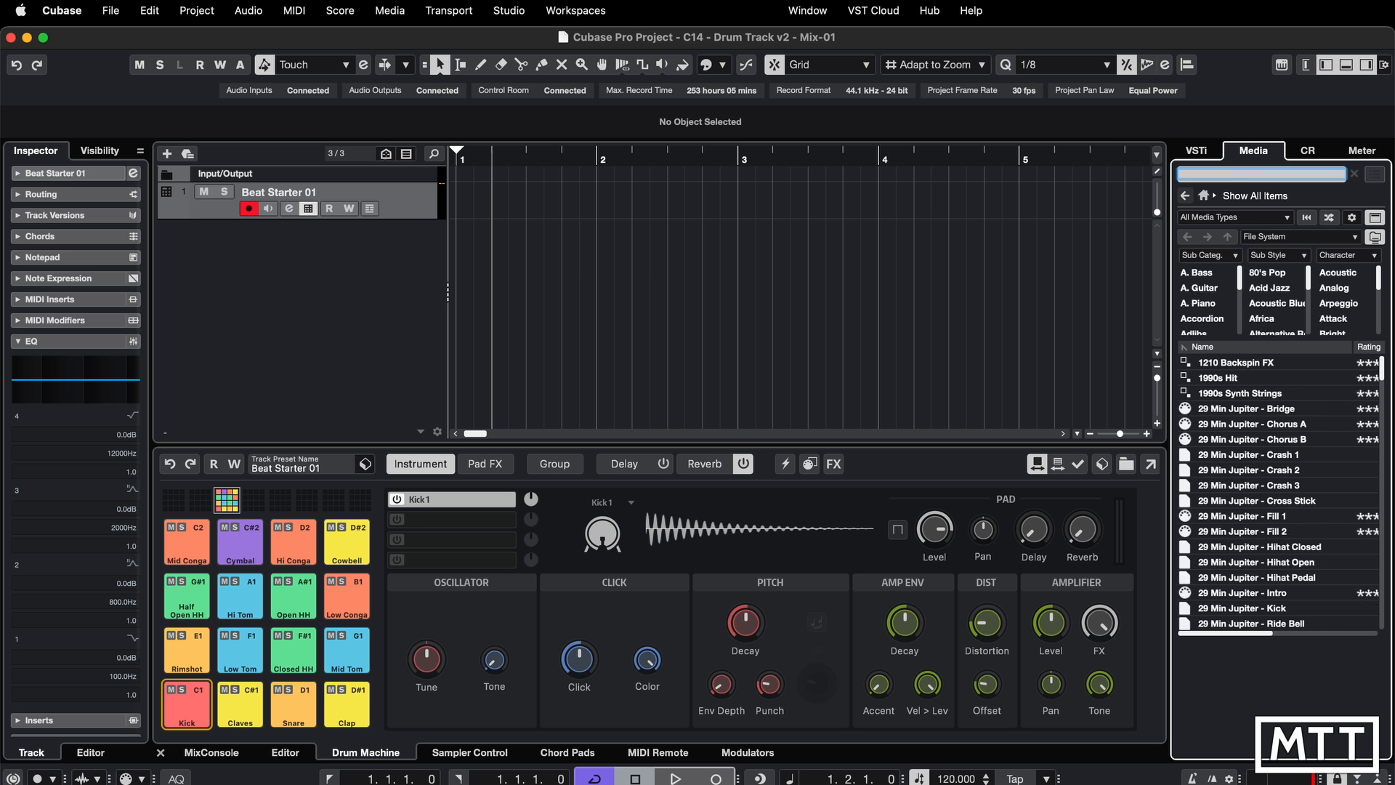
{"action": "type", "text": "arter"}
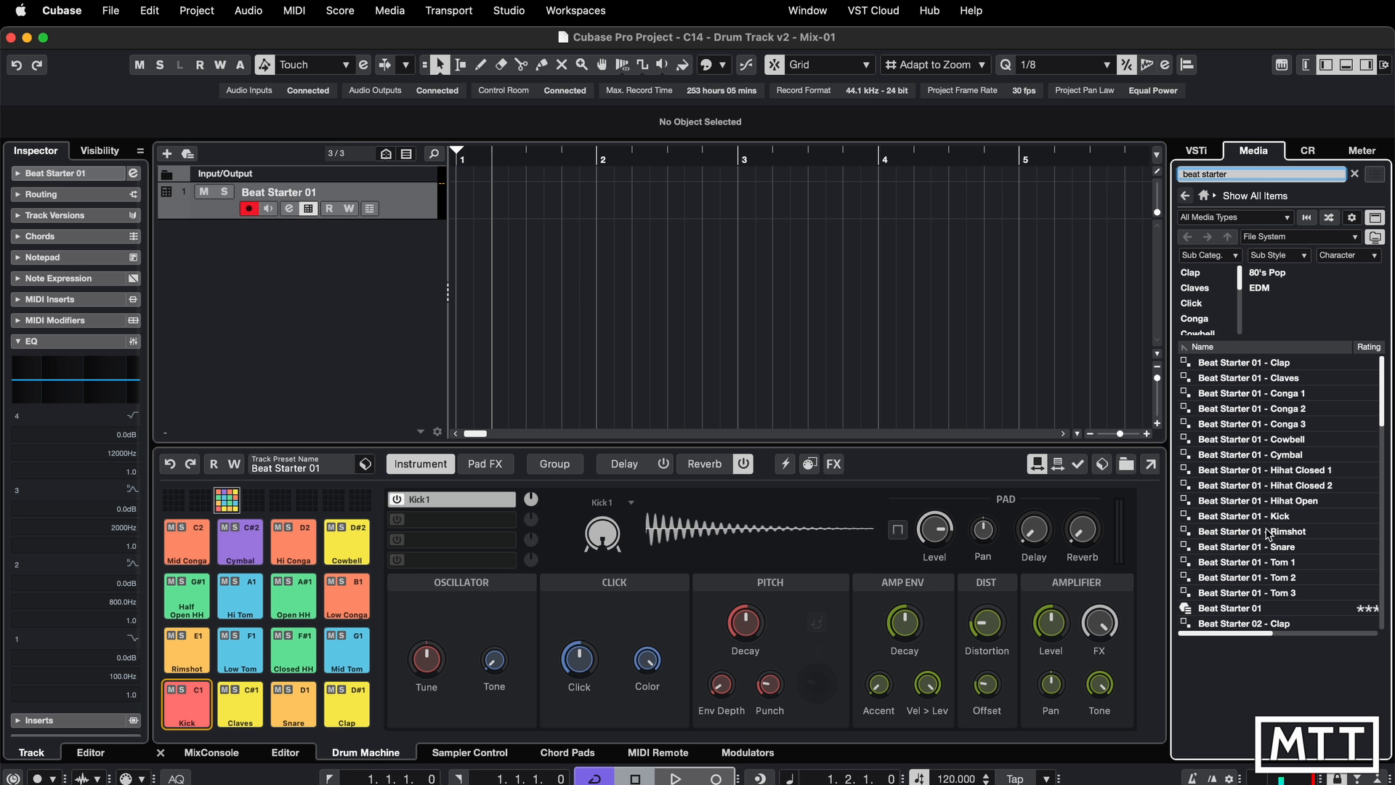
{"action": "scroll", "coordinate": [1264, 524], "scroll_direction": "down", "scroll_amount": 4}
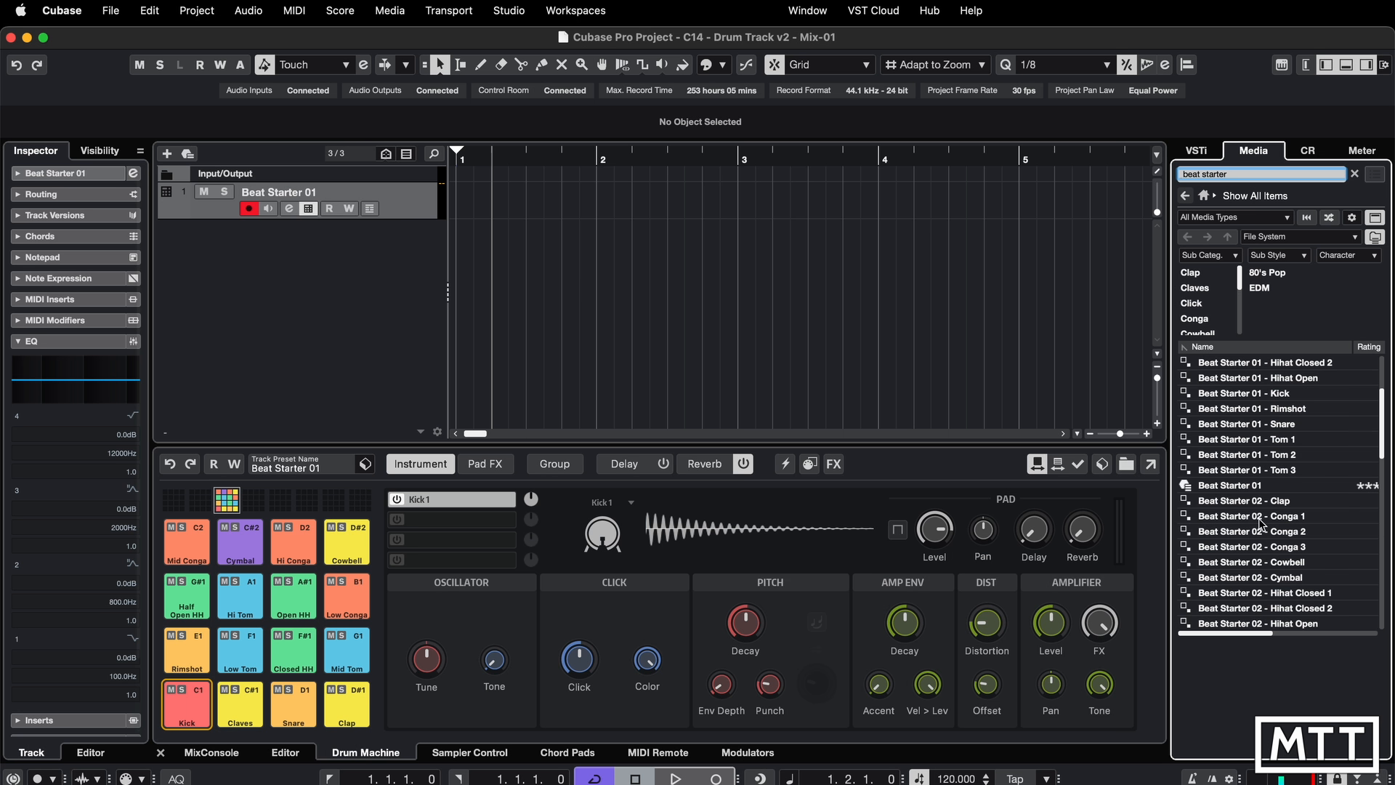
{"action": "scroll", "coordinate": [1261, 523], "scroll_direction": "down", "scroll_amount": 6}
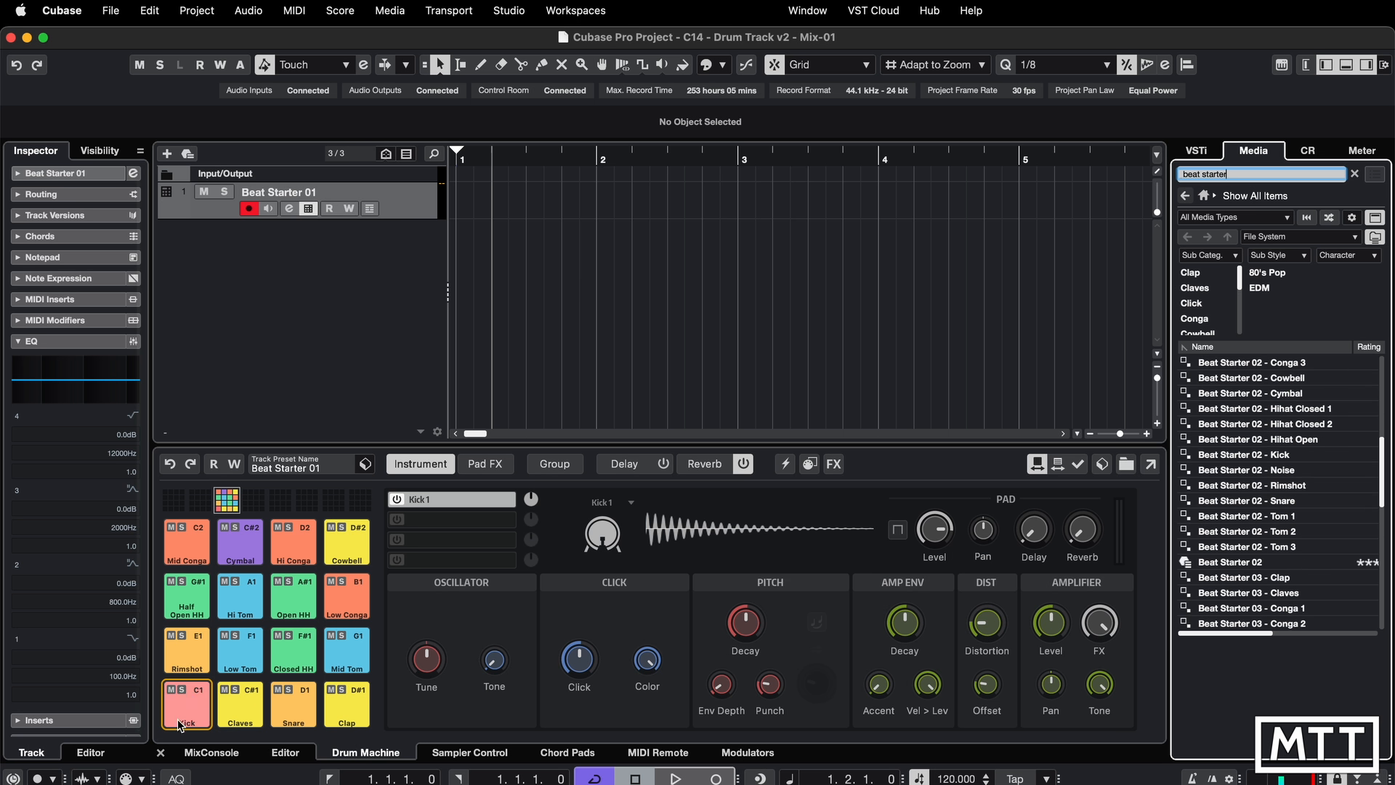
Preview Beat Starter 02 - Kick on the Kick pad, swap in Beat Starter 03 - Kick and apply it.
{"action": "left_click", "coordinate": [1234, 456]}
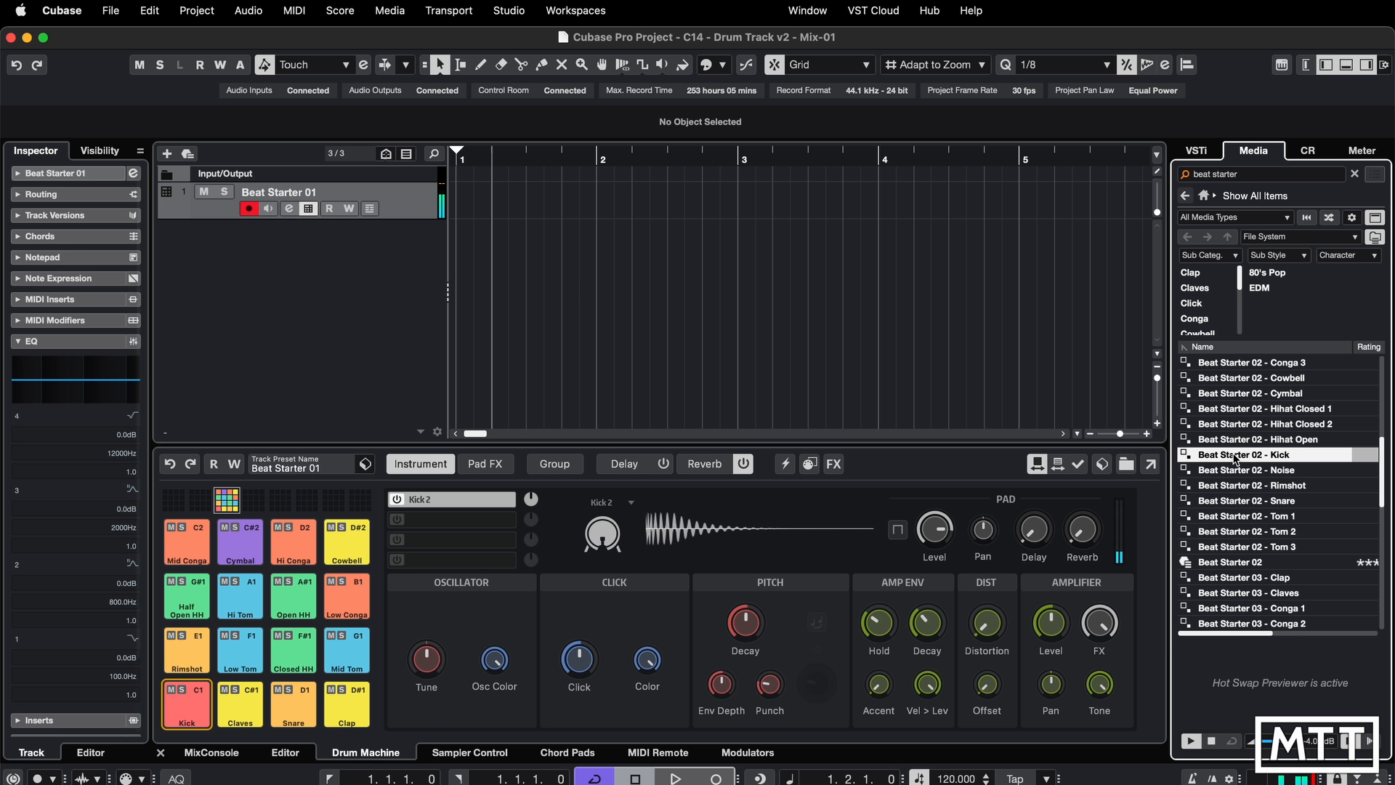
{"action": "scroll", "coordinate": [1239, 501], "scroll_direction": "down", "scroll_amount": 5}
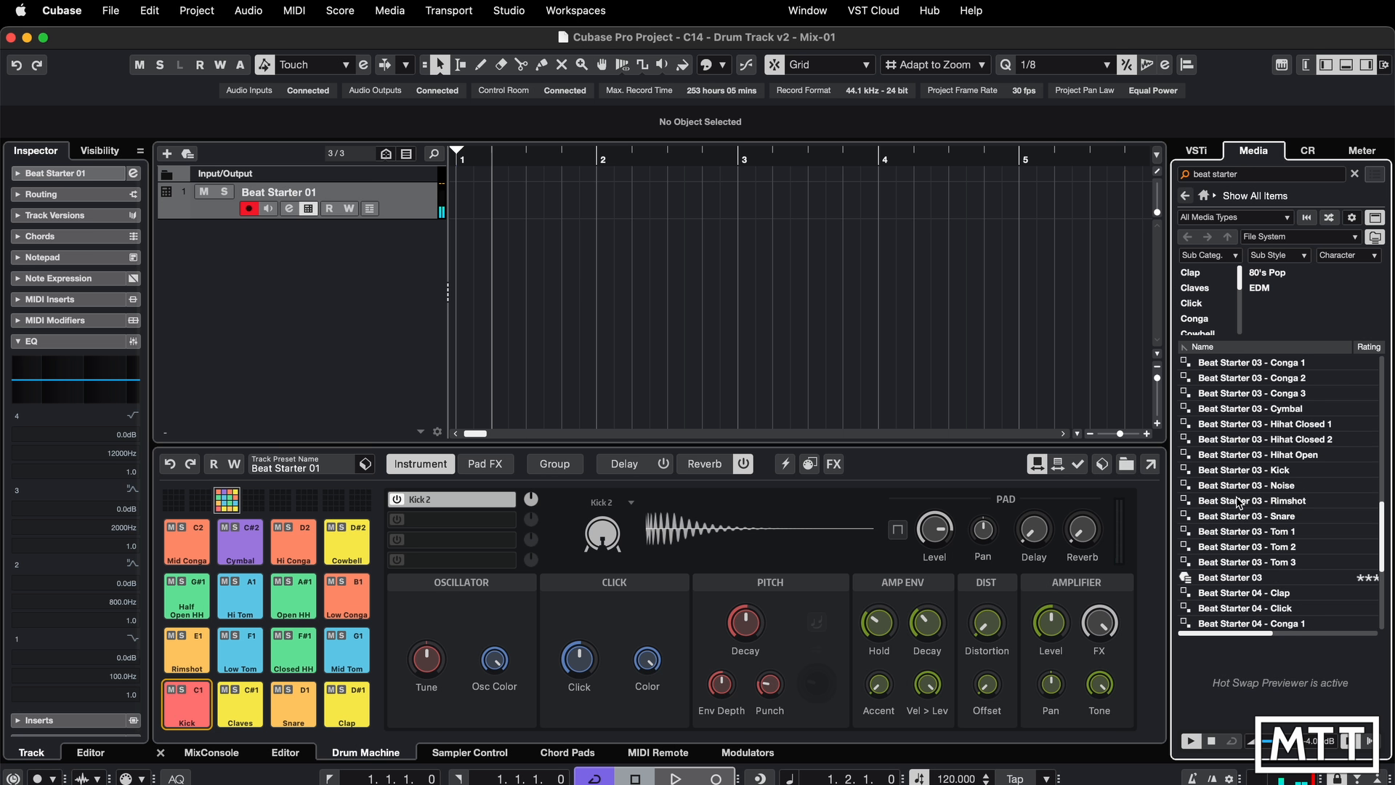
{"action": "left_click", "coordinate": [1237, 472]}
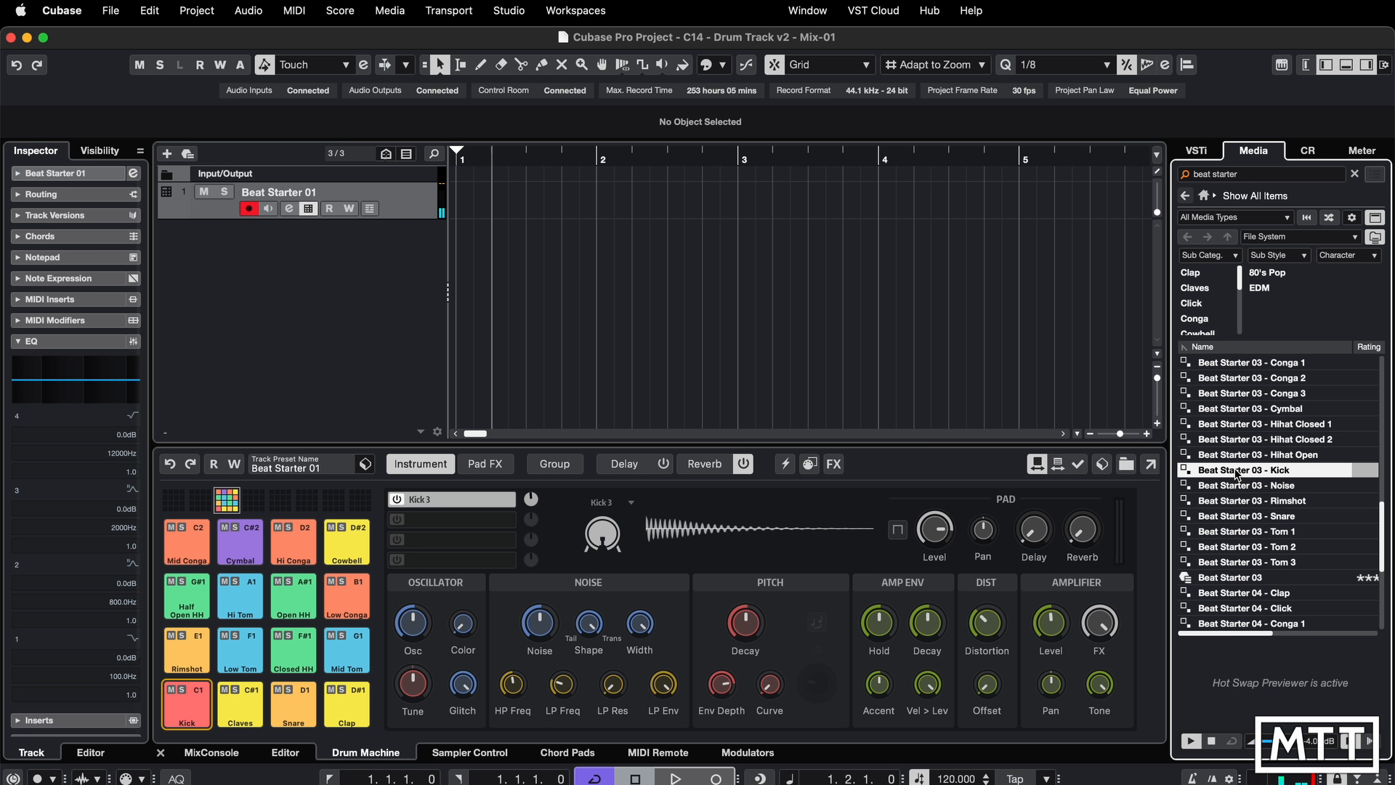
{"action": "left_click", "coordinate": [1081, 471]}
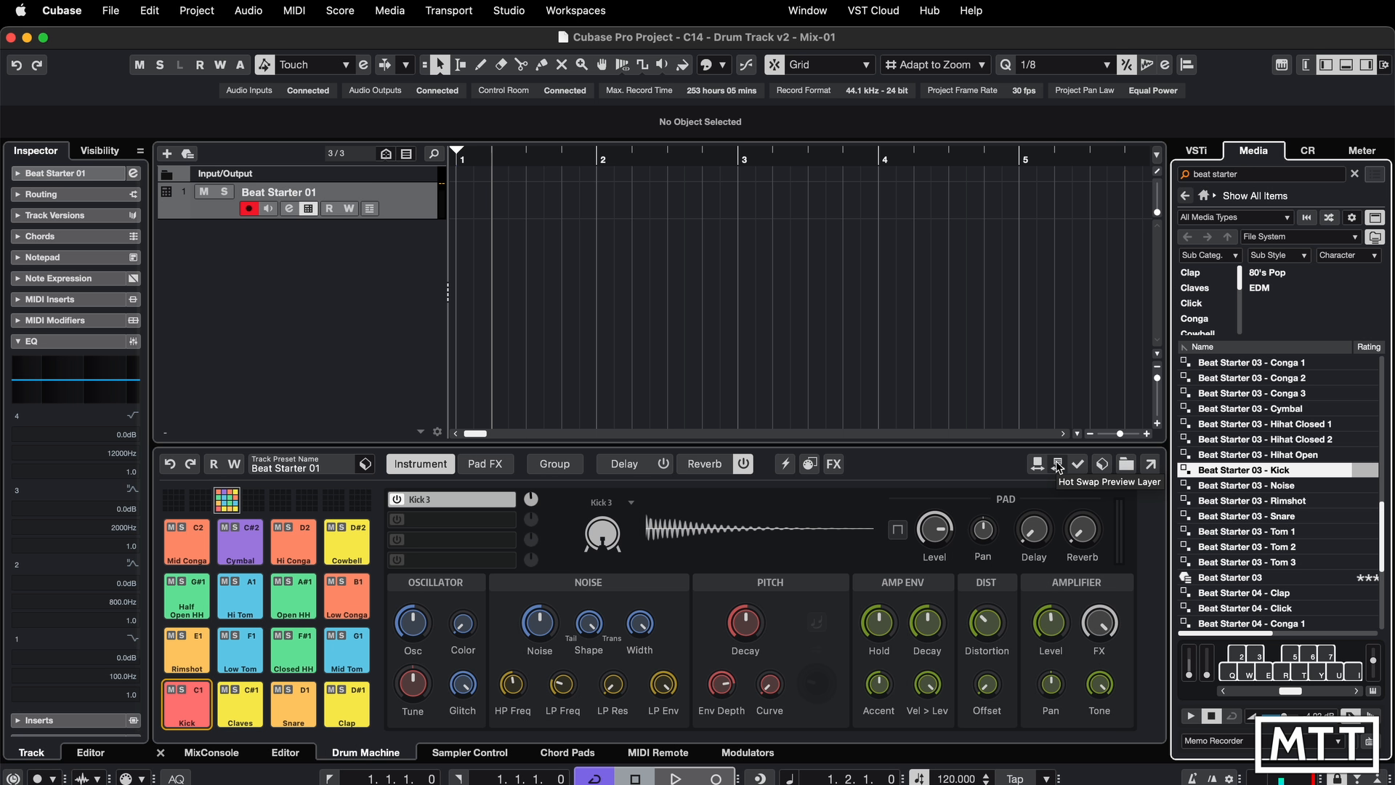
Select the Kick pad's empty second layer and search the media for "kick", limited to Audio Files.
{"action": "left_click", "coordinate": [471, 519]}
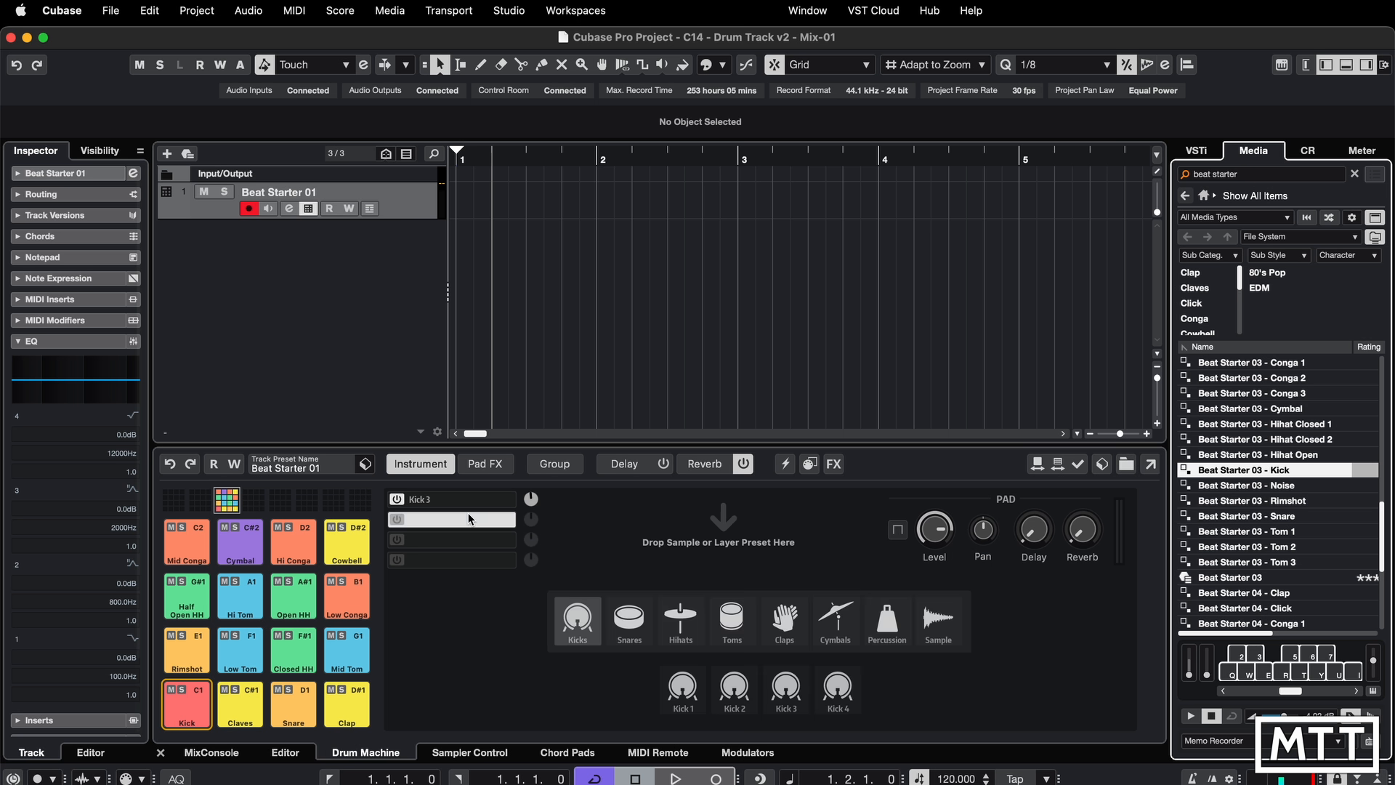
{"action": "left_click", "coordinate": [1059, 467]}
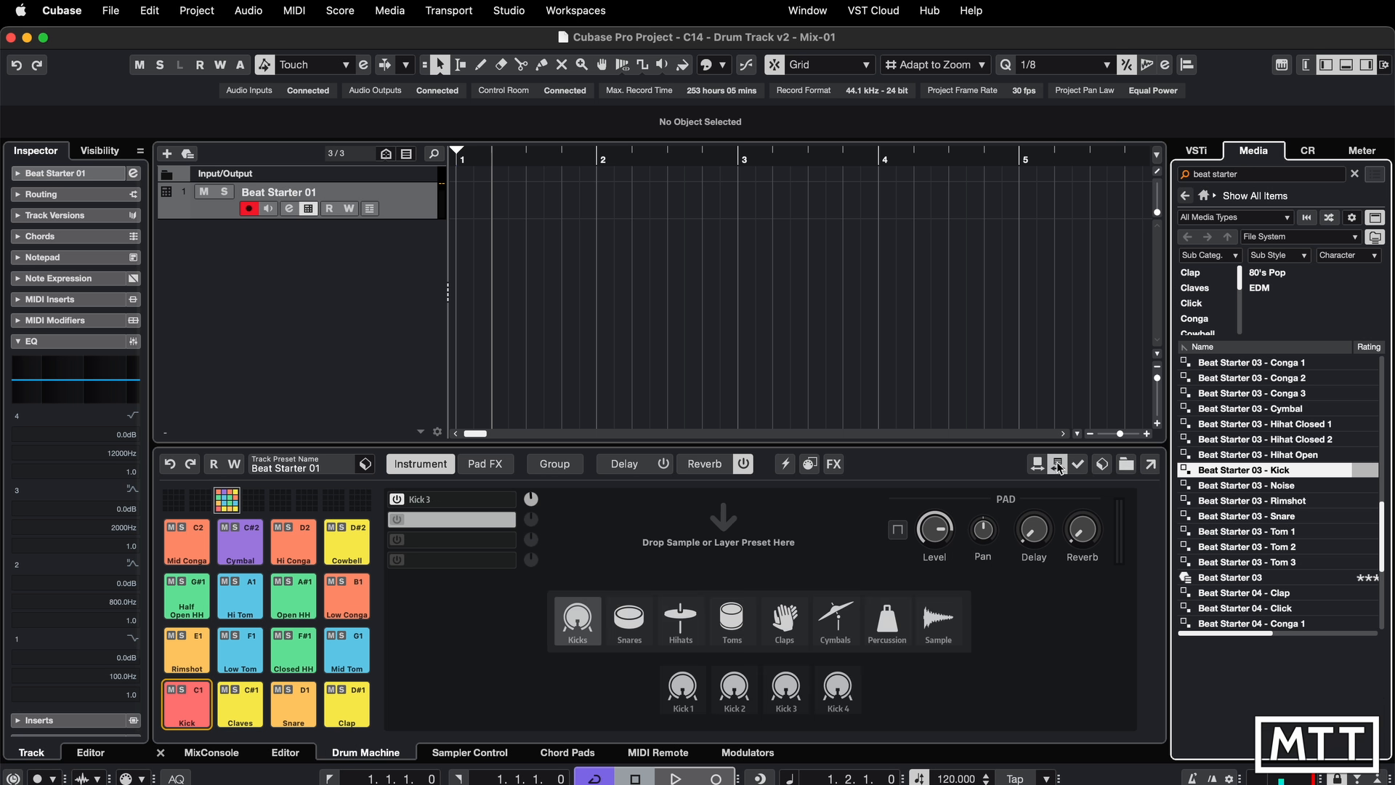
{"action": "left_click", "coordinate": [1257, 174]}
{"action": "type", "text": "kick"}
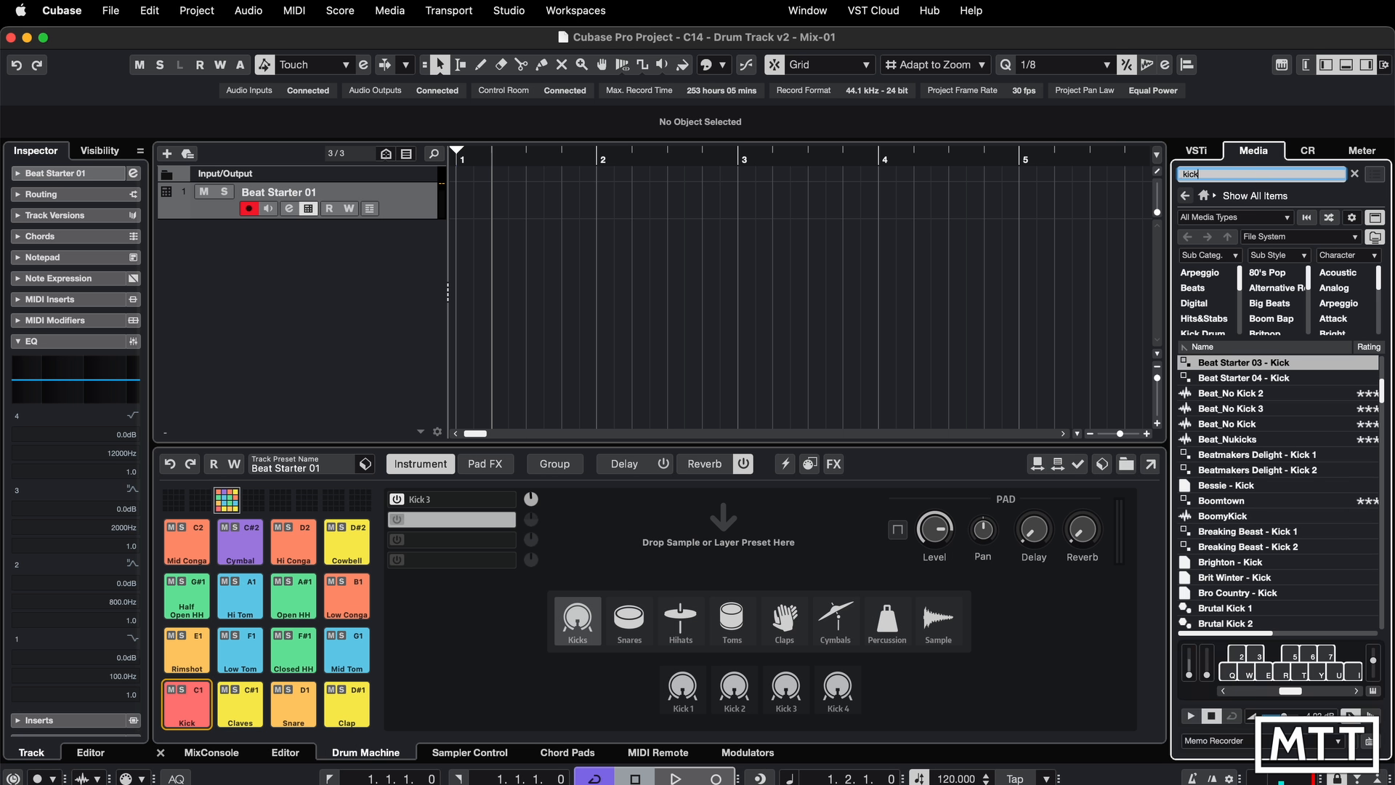
{"action": "left_click", "coordinate": [1253, 220]}
{"action": "left_click", "coordinate": [1248, 285]}
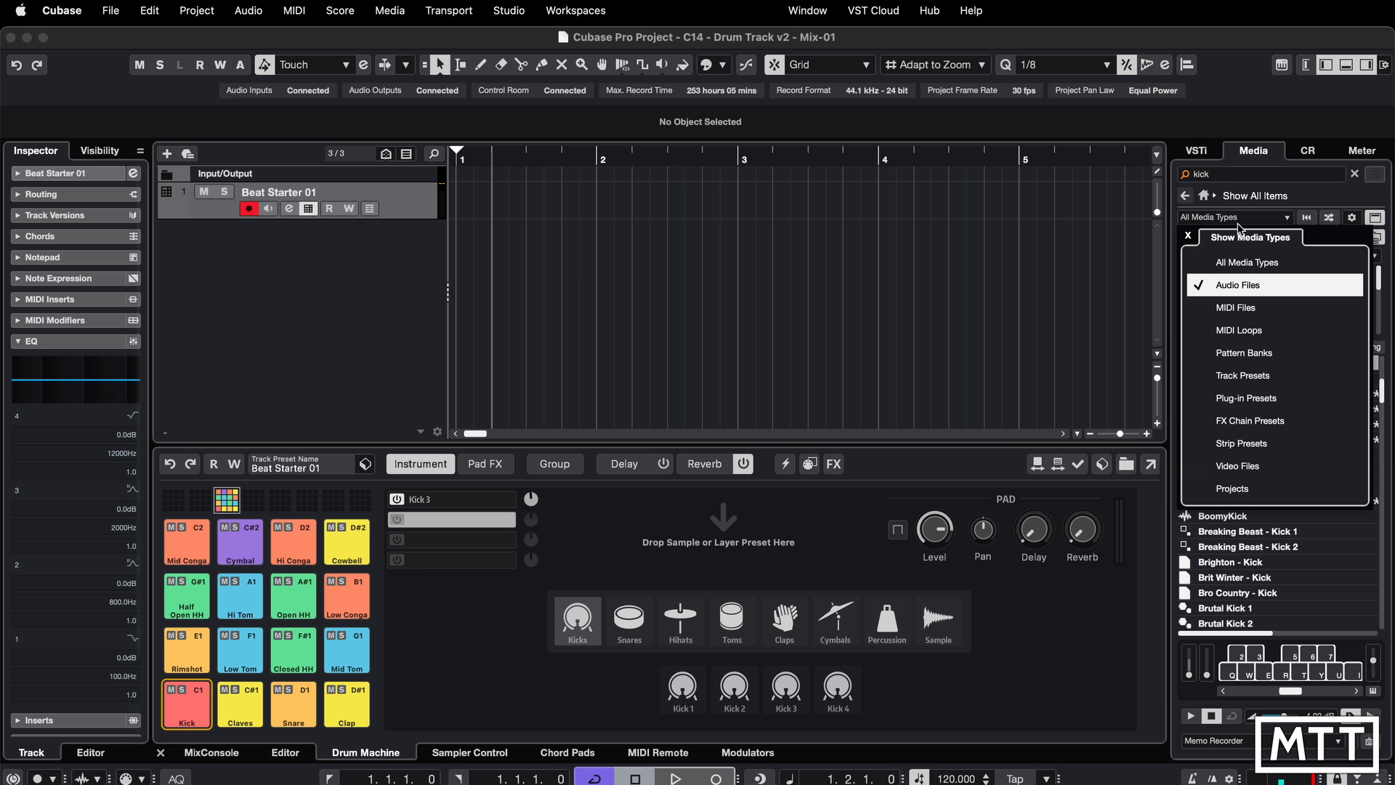
{"action": "left_click", "coordinate": [1256, 261]}
{"action": "left_click", "coordinate": [1306, 206]}
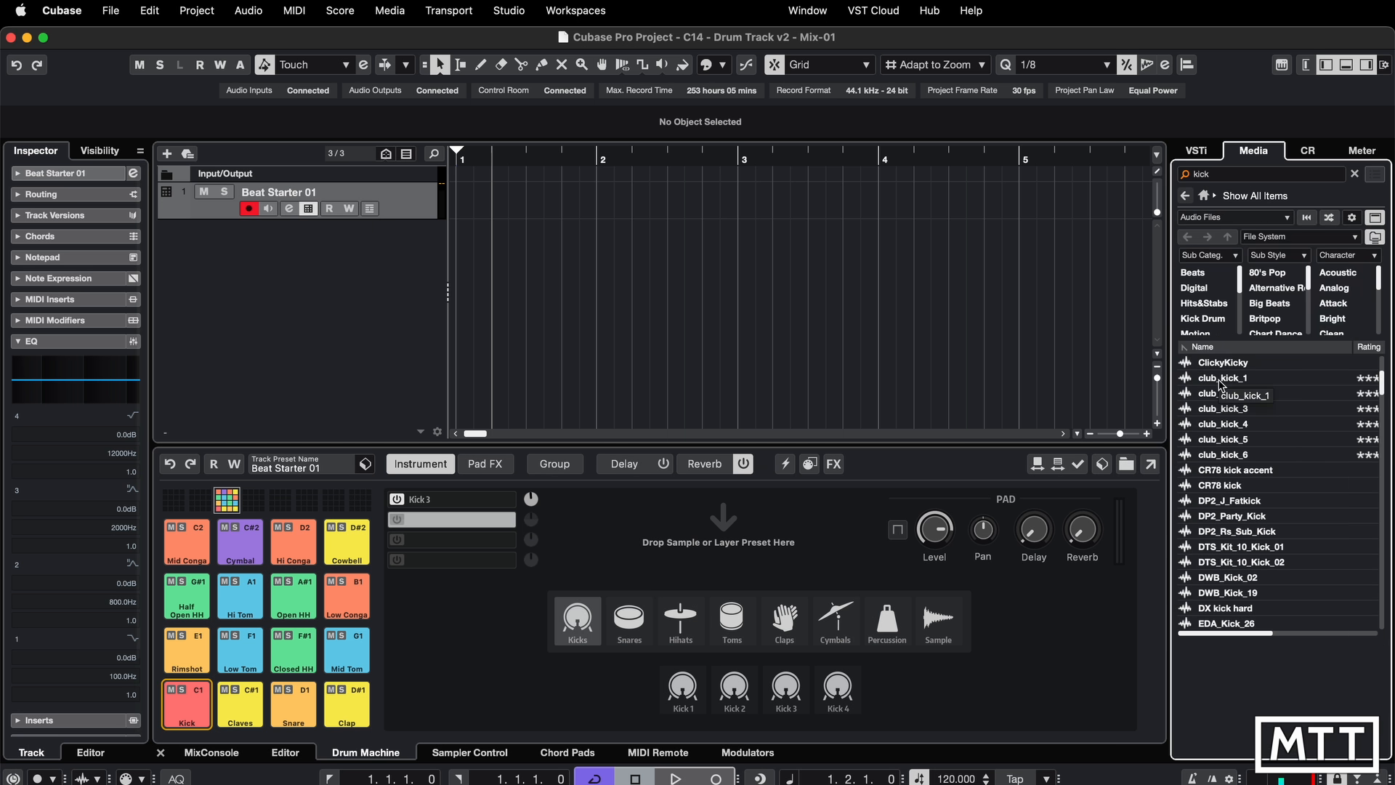
Load the club_kick_1 sample into the second layer with Hot Swap layer preview and apply it.
{"action": "left_click", "coordinate": [1059, 466]}
{"action": "left_click", "coordinate": [1221, 380]}
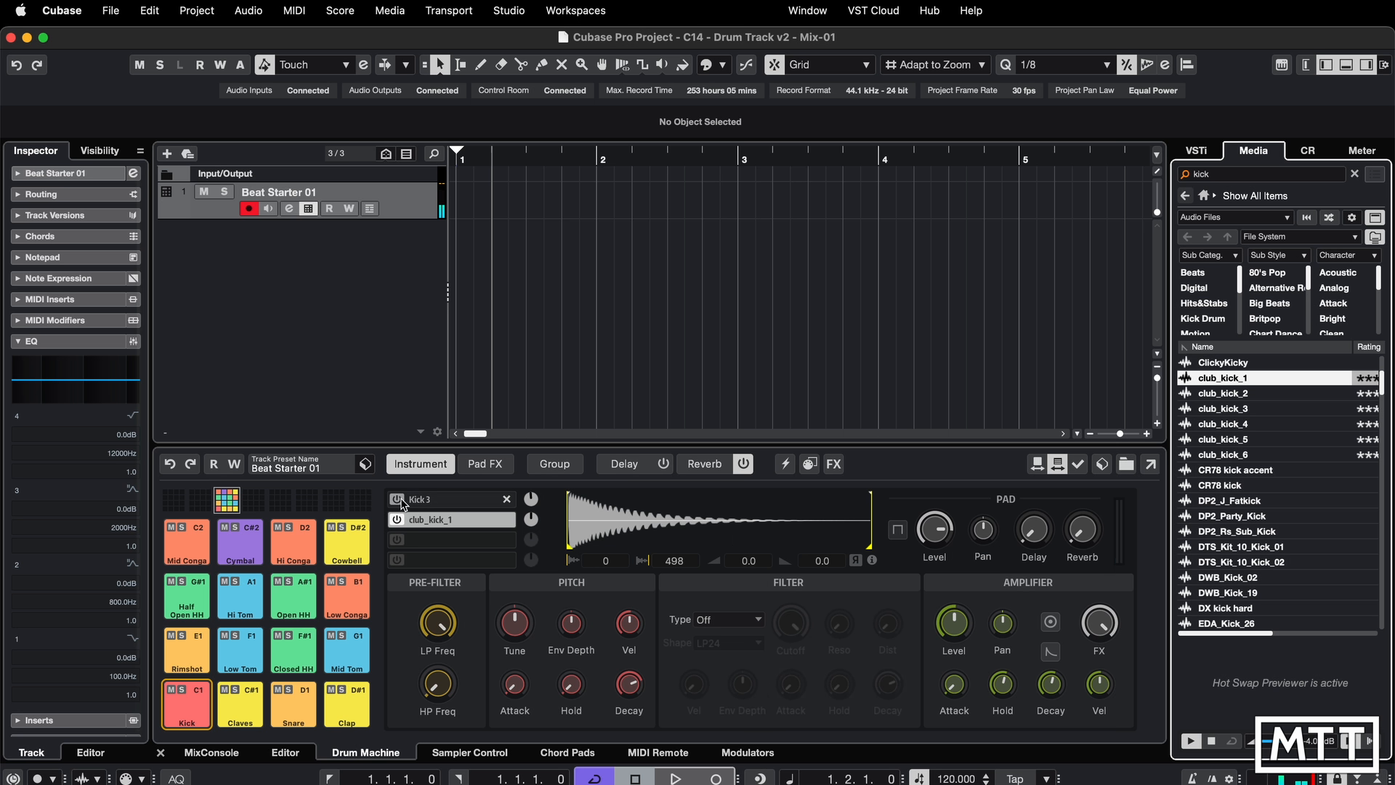
{"action": "left_click", "coordinate": [1077, 465]}
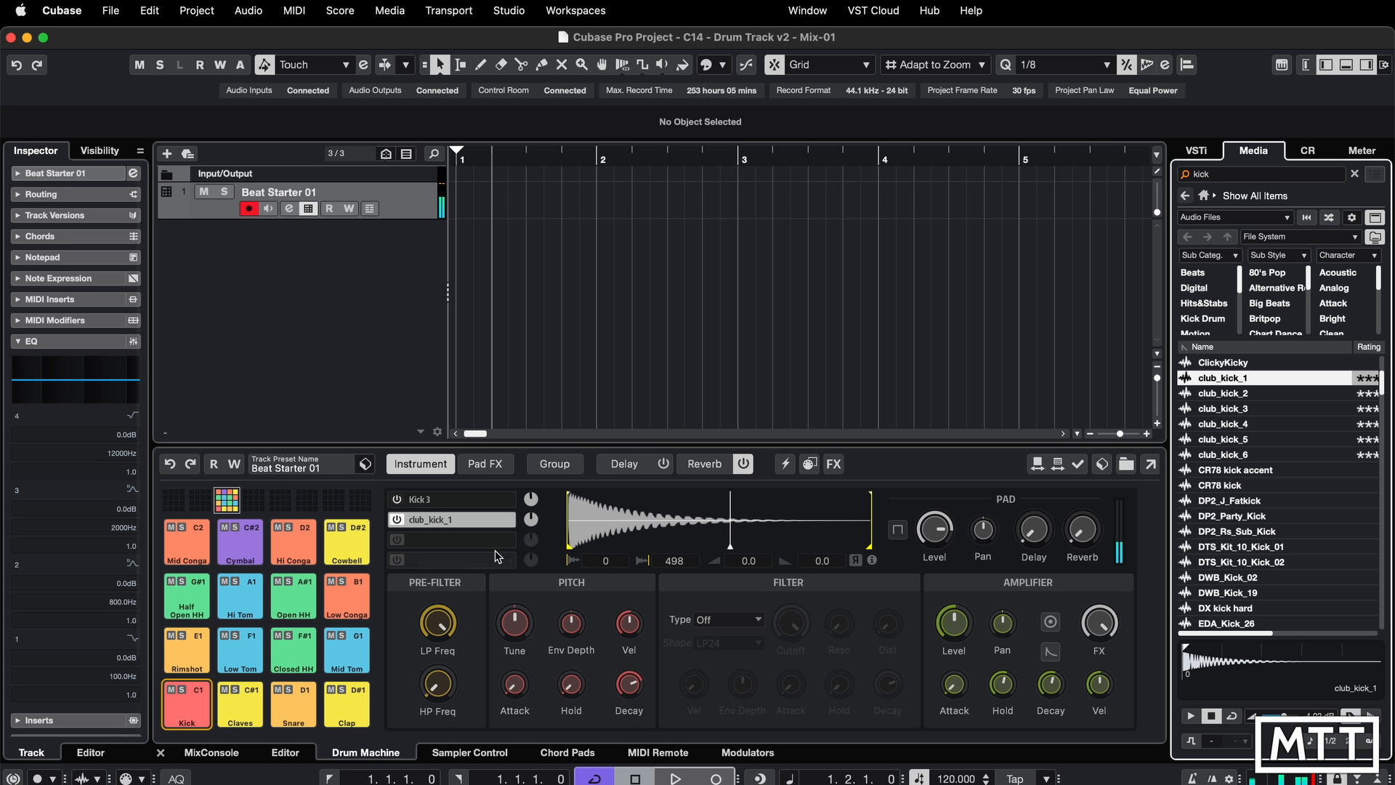
Hot-swap samples into the Kick pad's third layer, settling on club_kick_3, and apply it.
{"action": "left_click", "coordinate": [455, 539]}
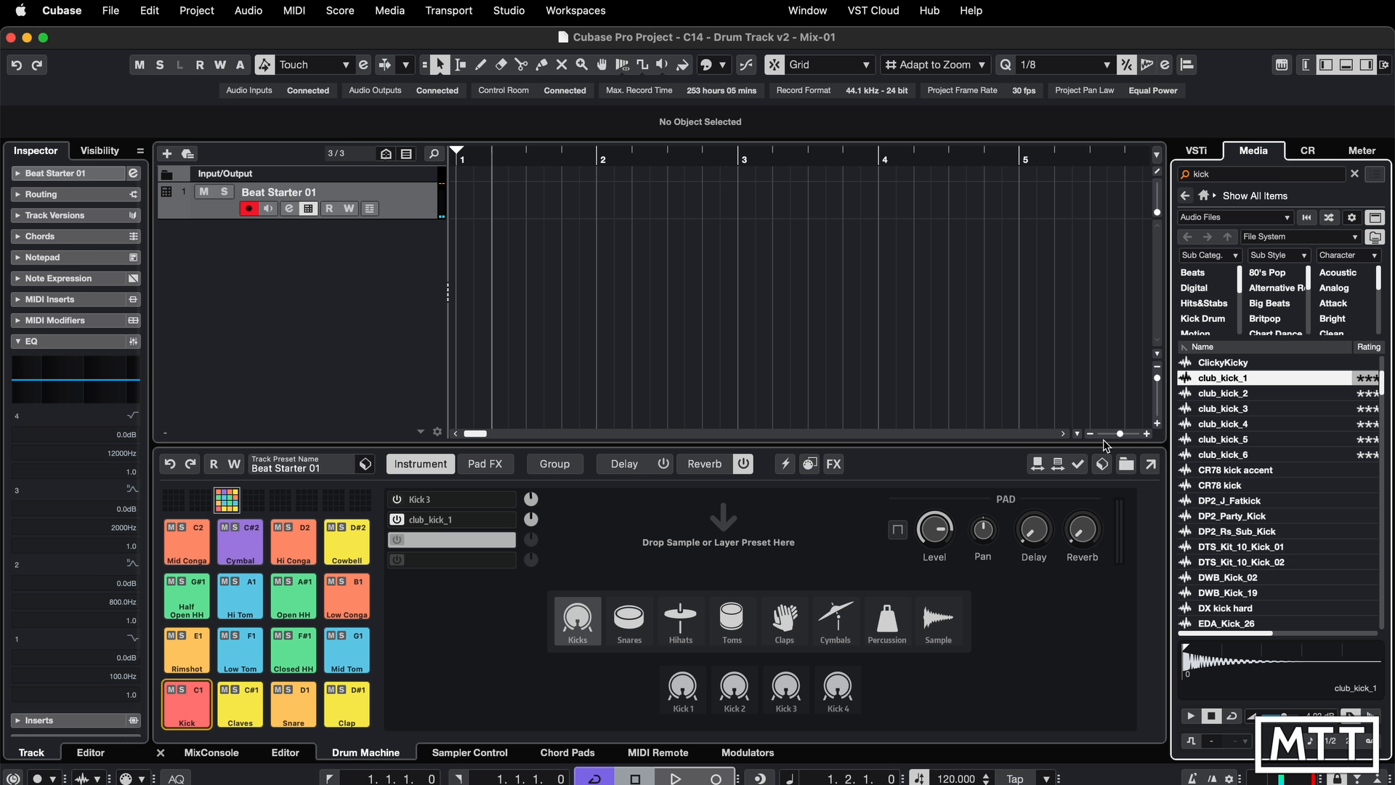
{"action": "left_click", "coordinate": [1058, 466]}
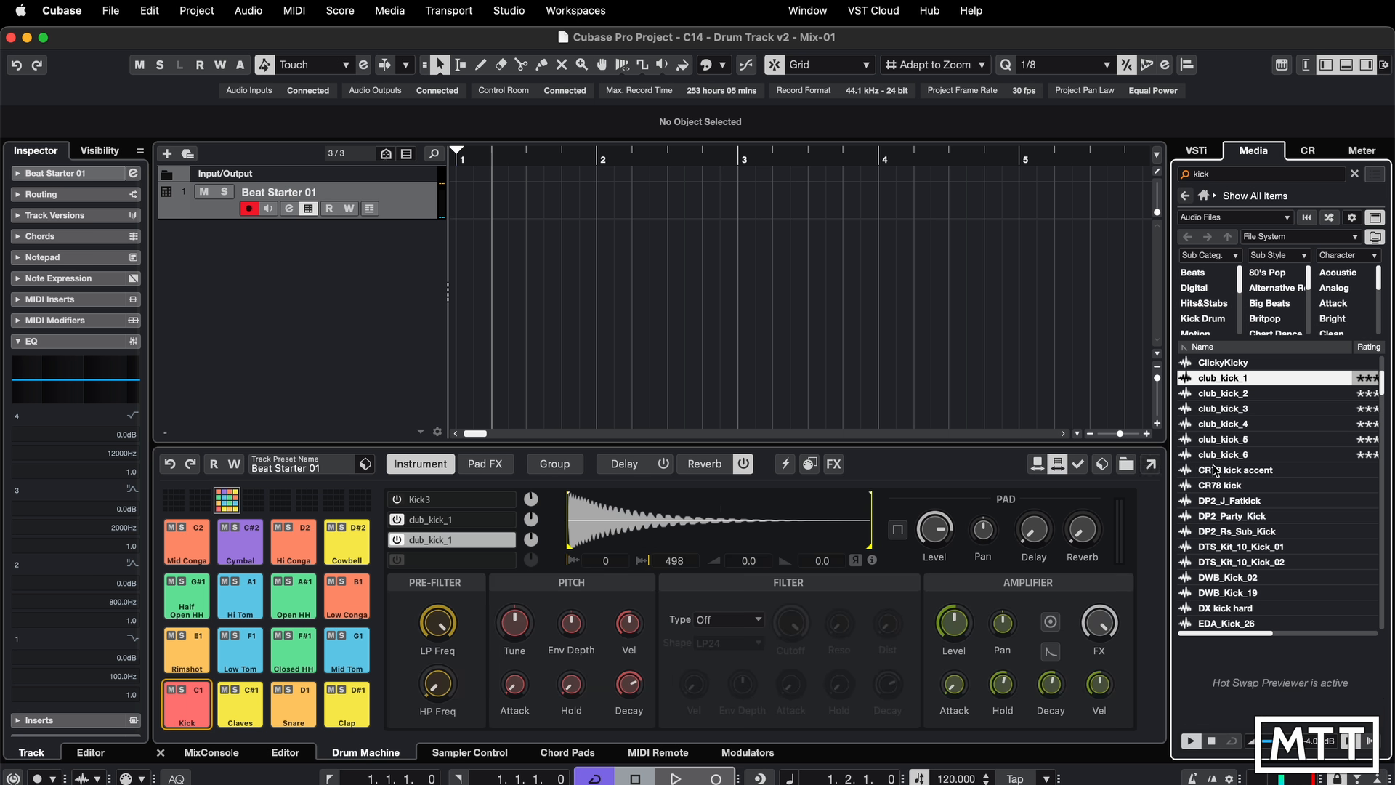
{"action": "left_click", "coordinate": [1236, 397]}
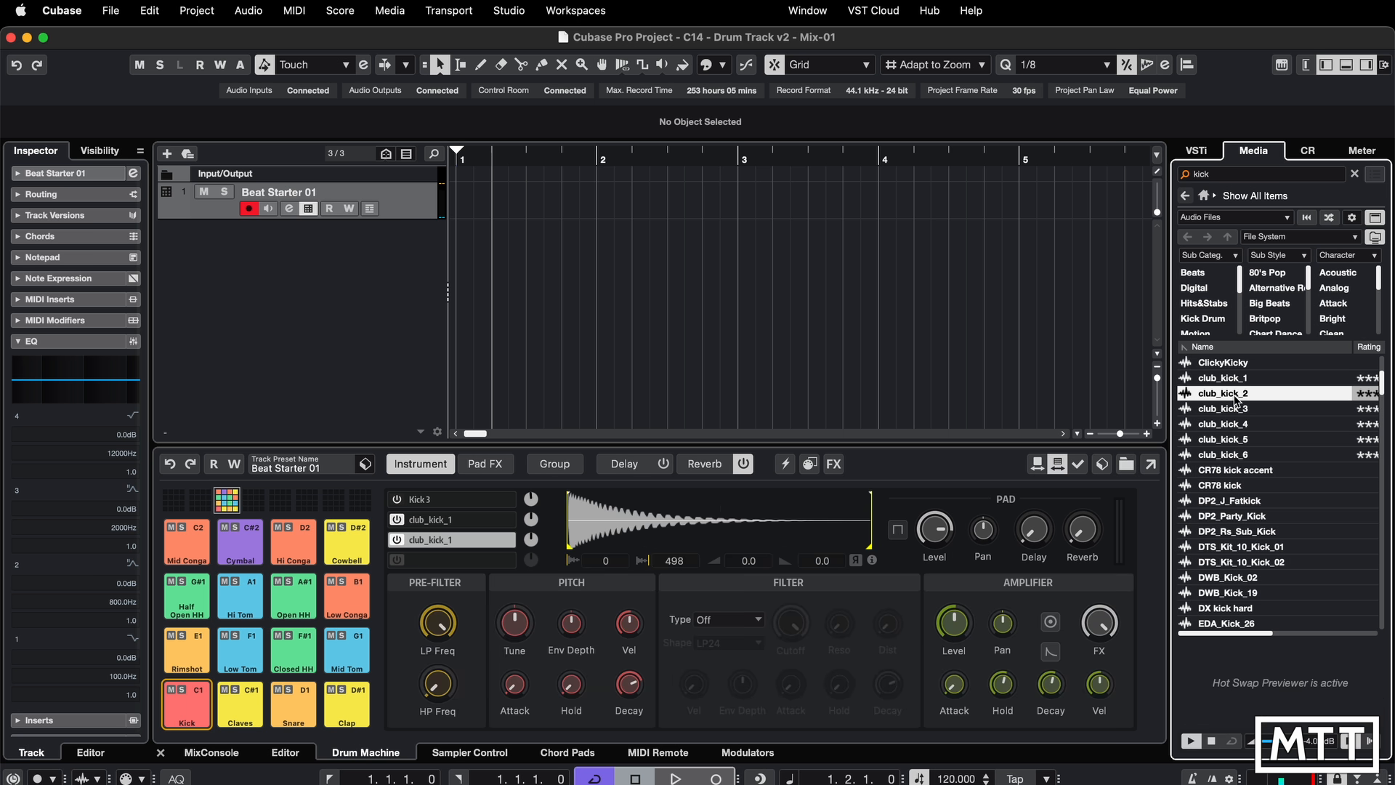
{"action": "left_click", "coordinate": [1230, 411]}
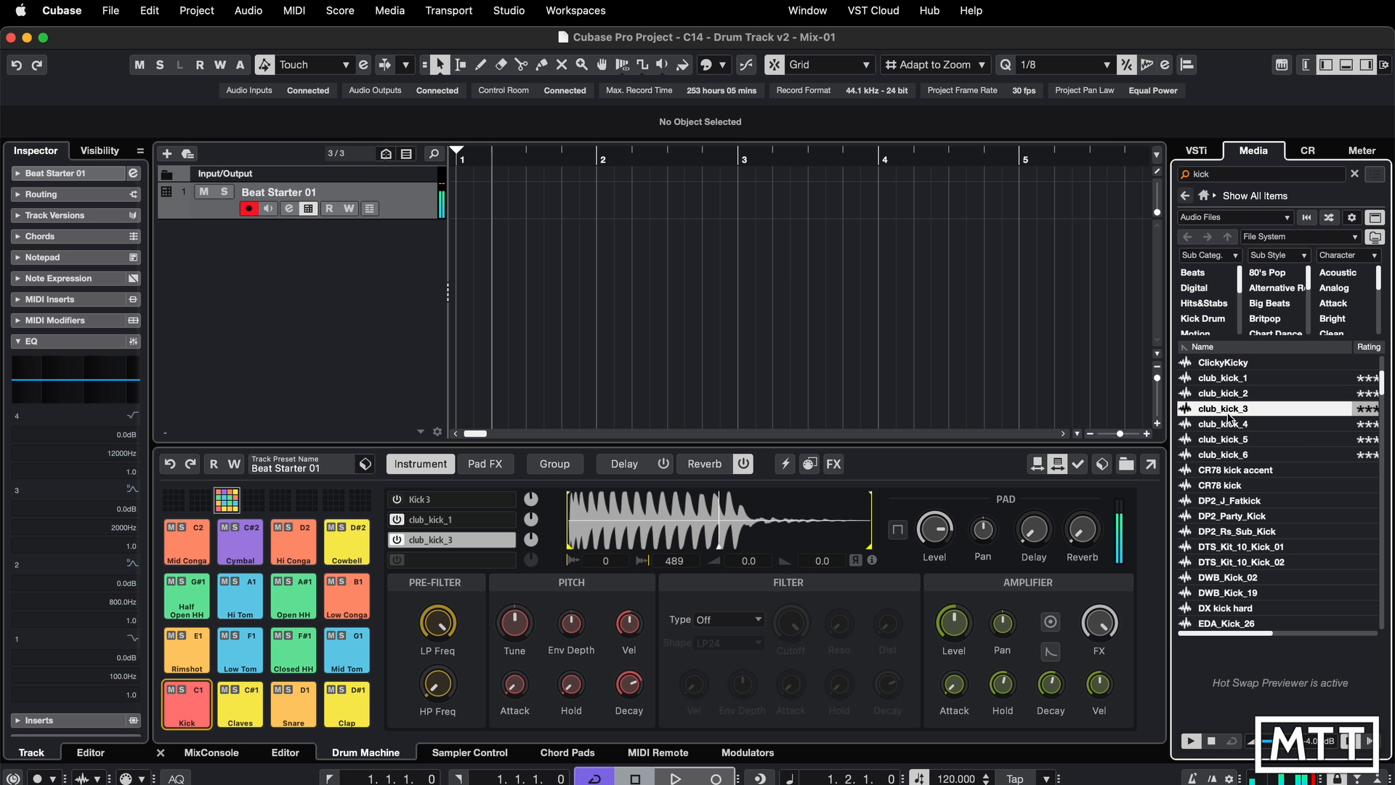
{"action": "left_click", "coordinate": [1078, 465]}
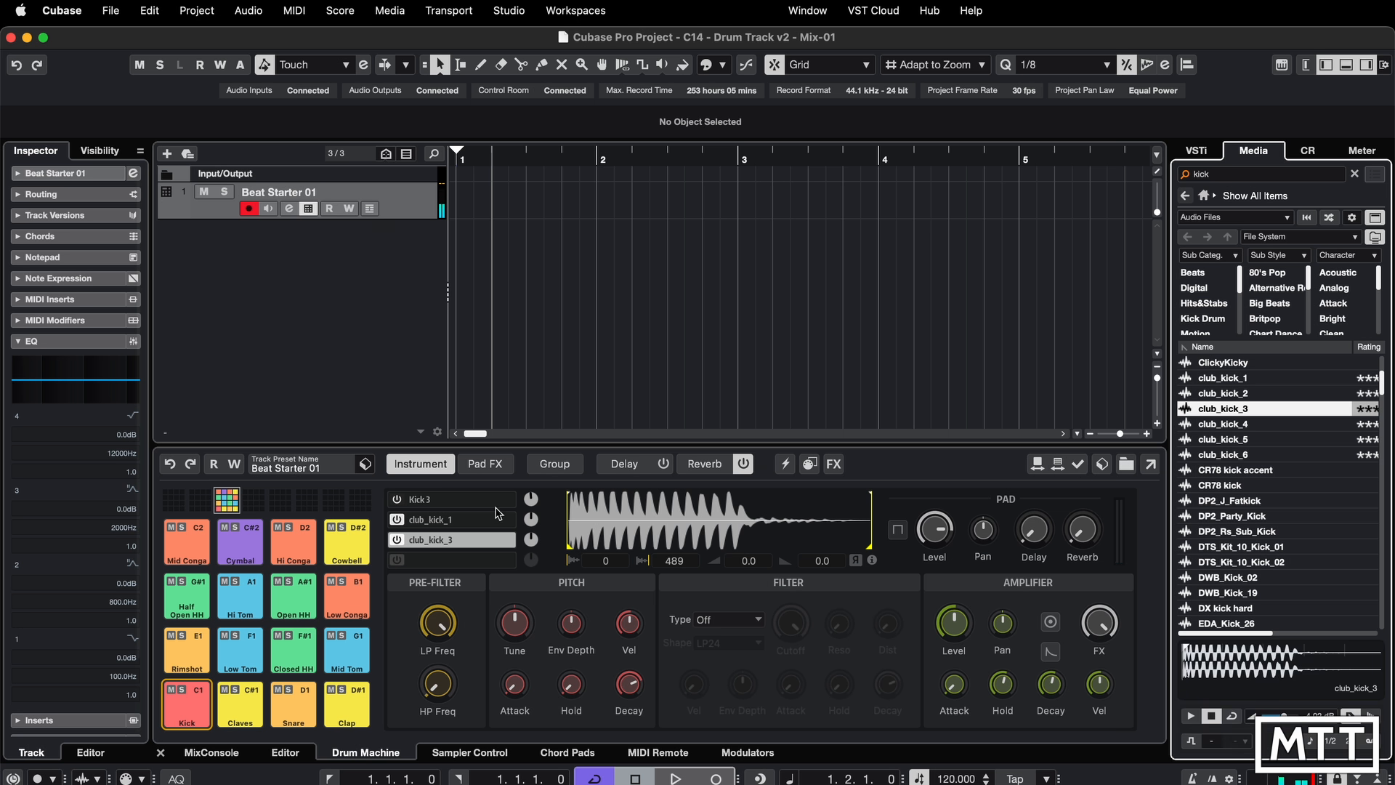
View the loading and search commands available for the Kick pad's empty fourth layer.
{"action": "left_click", "coordinate": [437, 564]}
{"action": "right_click", "coordinate": [438, 569]}
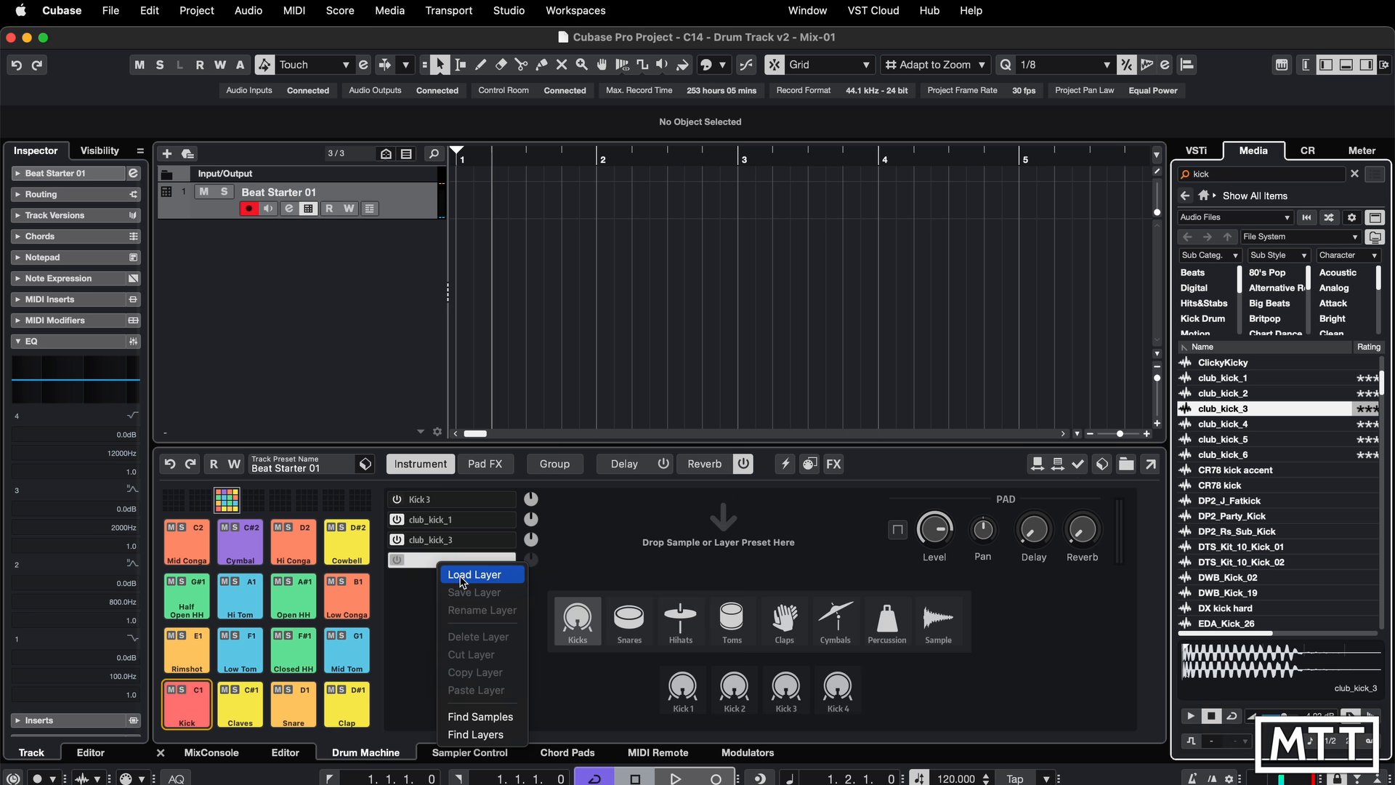
{"action": "left_click", "coordinate": [430, 566]}
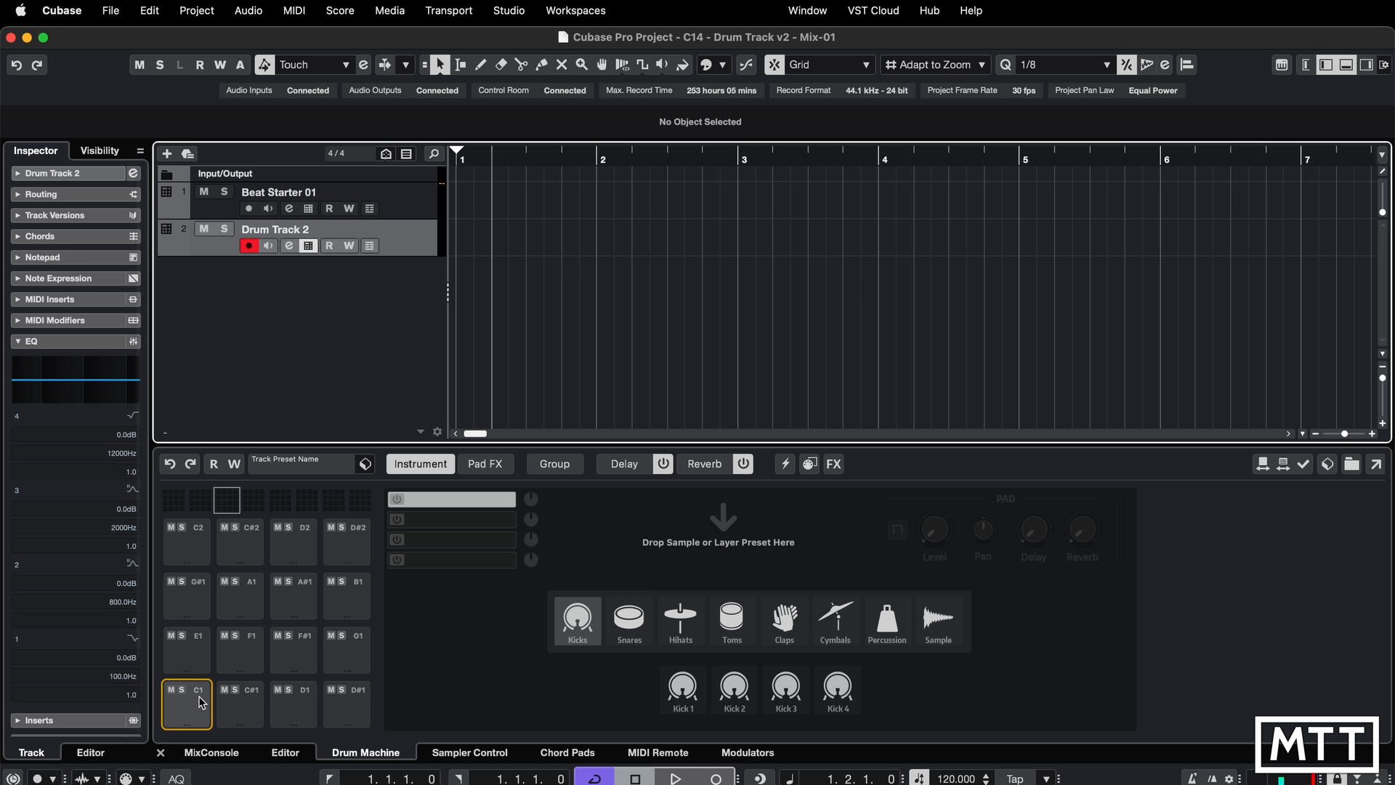
Add an empty Sample layer to the C1 pad of Drum Track 2.
{"action": "left_click", "coordinate": [940, 625]}
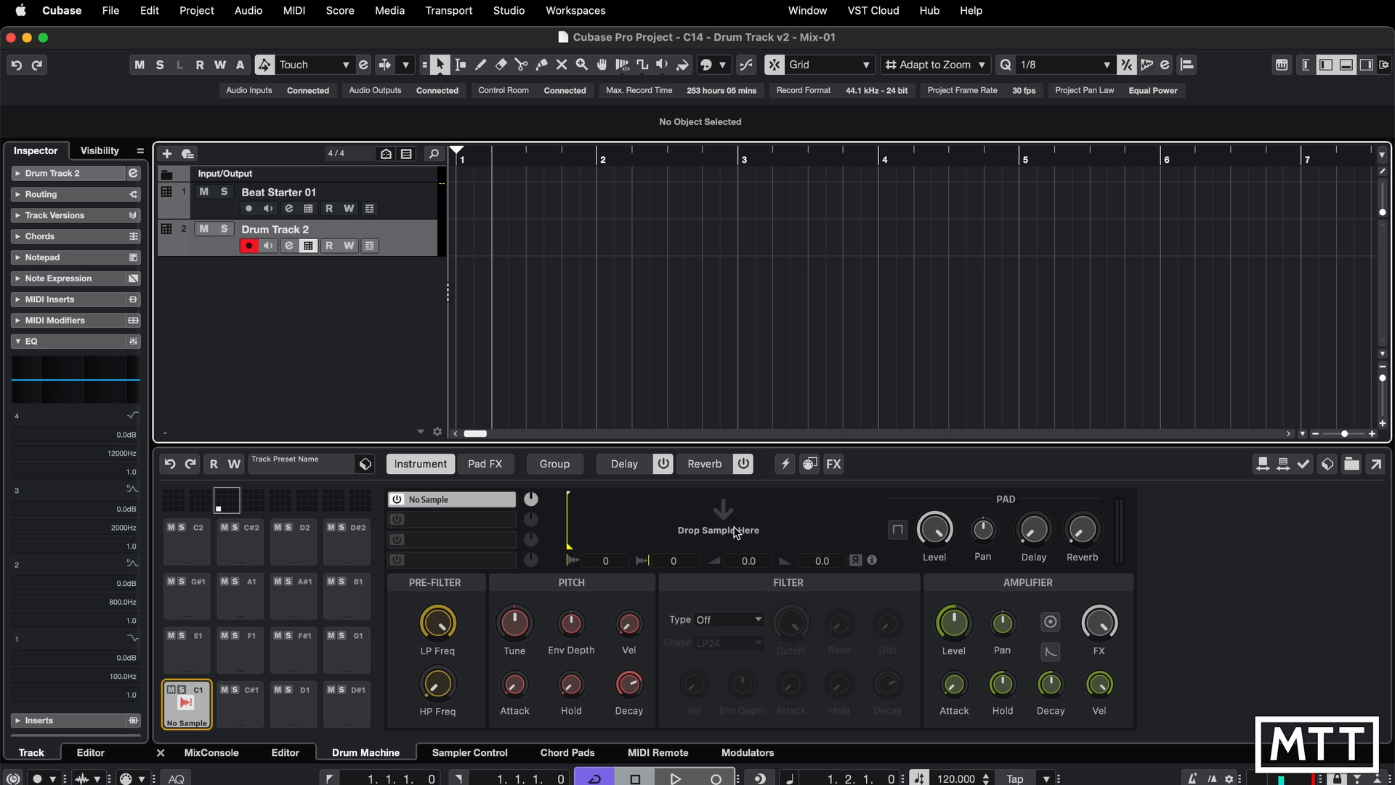
Start Hot Swap layer preview for the C1 pad and search the media for "kick", limited to audio files.
{"action": "left_click", "coordinate": [1366, 65]}
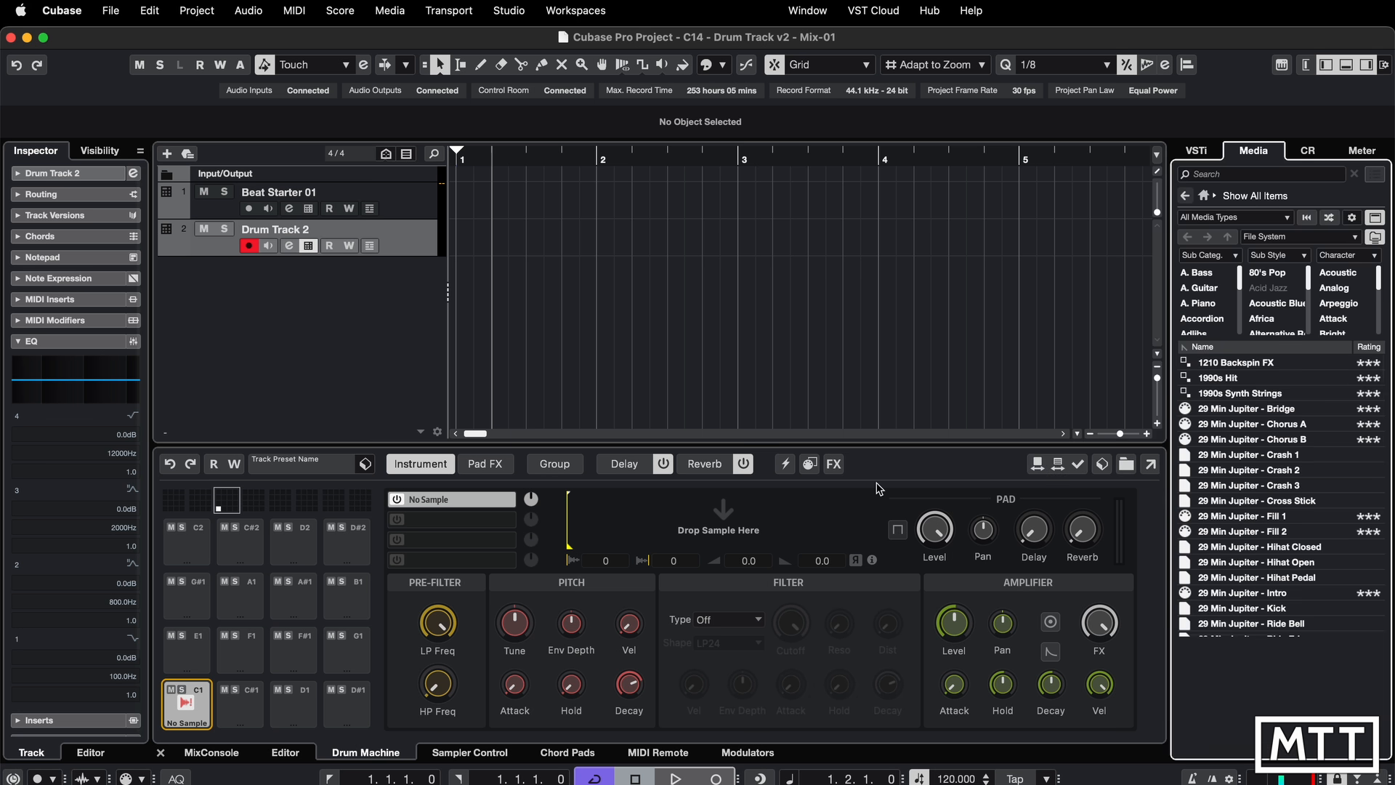
{"action": "left_click", "coordinate": [1060, 466]}
{"action": "left_click", "coordinate": [1228, 174]}
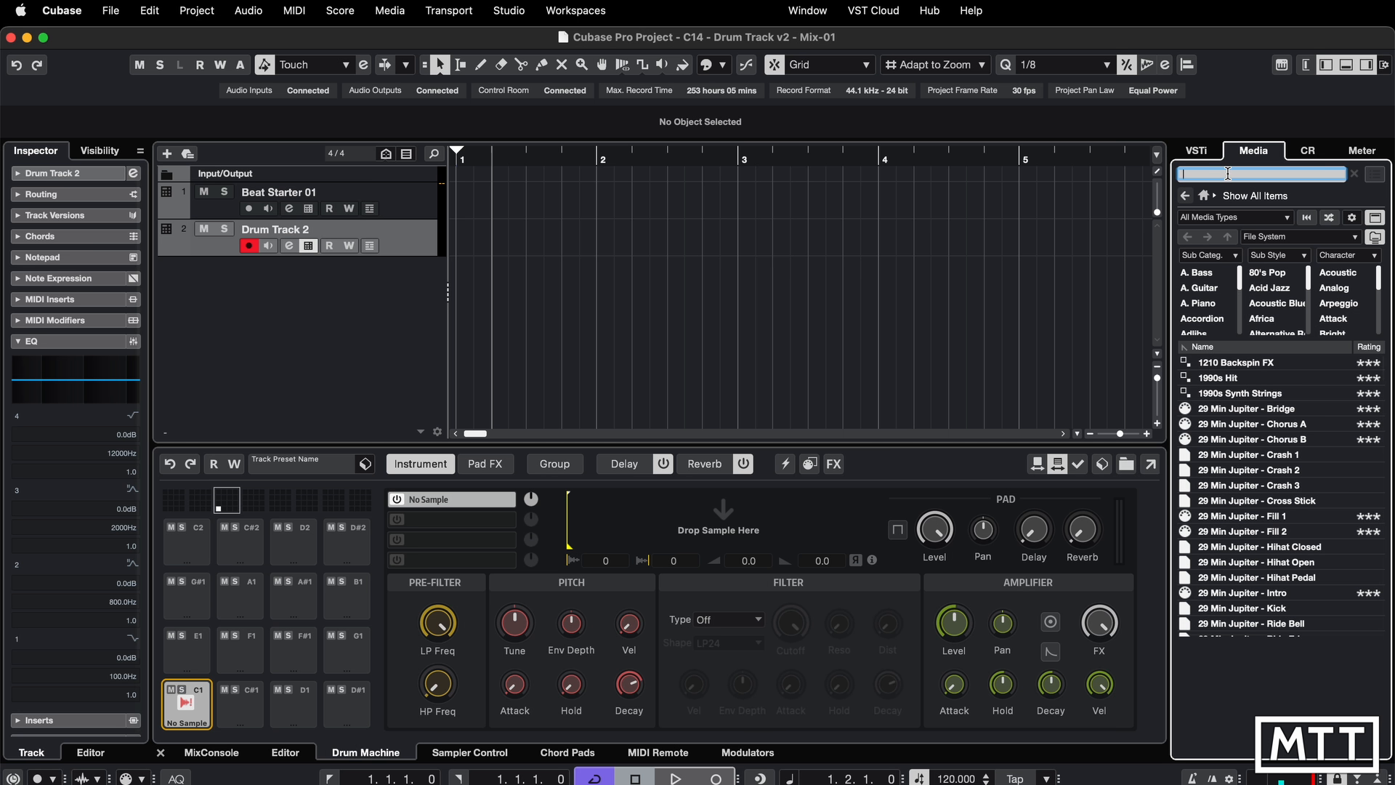
{"action": "type", "text": "kick"}
{"action": "key", "text": "Return"}
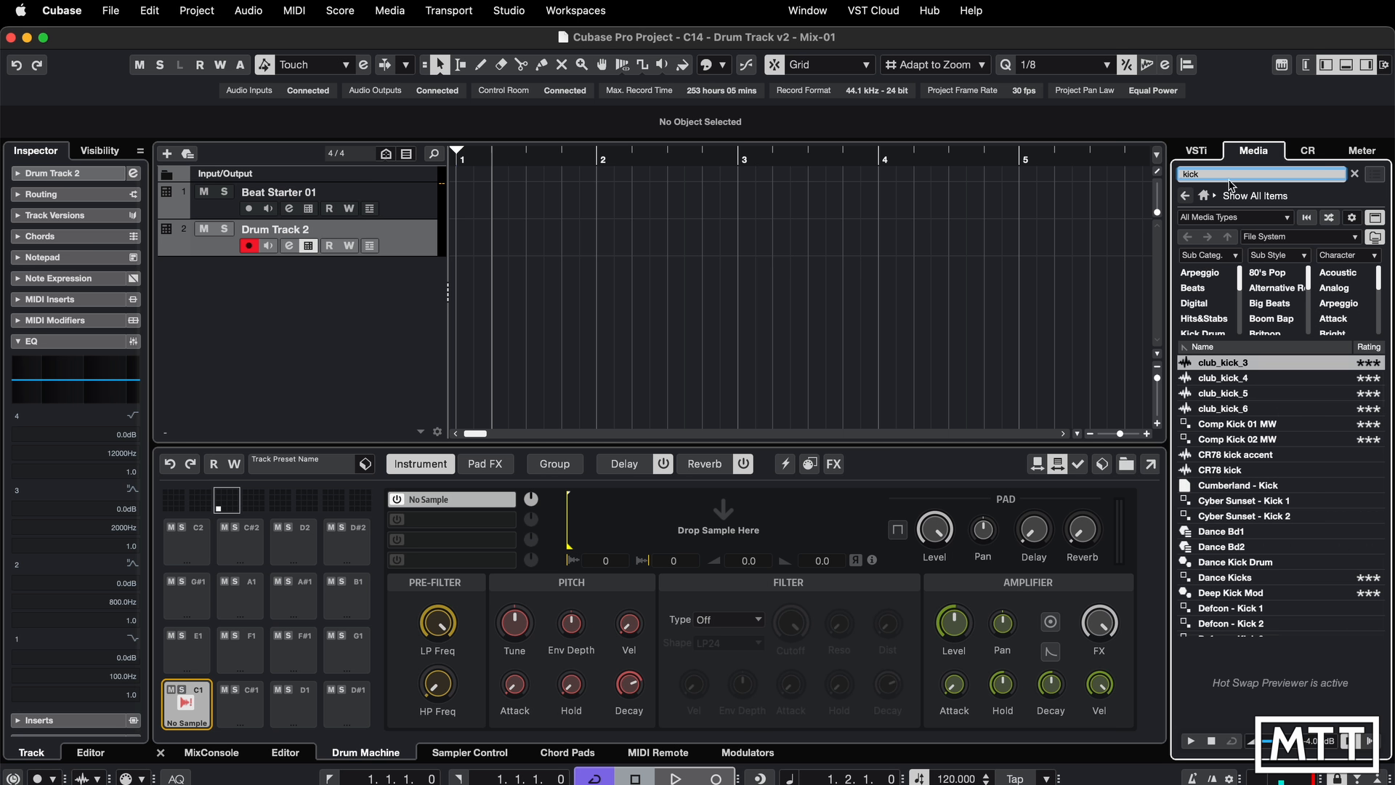
{"action": "left_click", "coordinate": [1237, 218]}
{"action": "left_click", "coordinate": [1238, 285]}
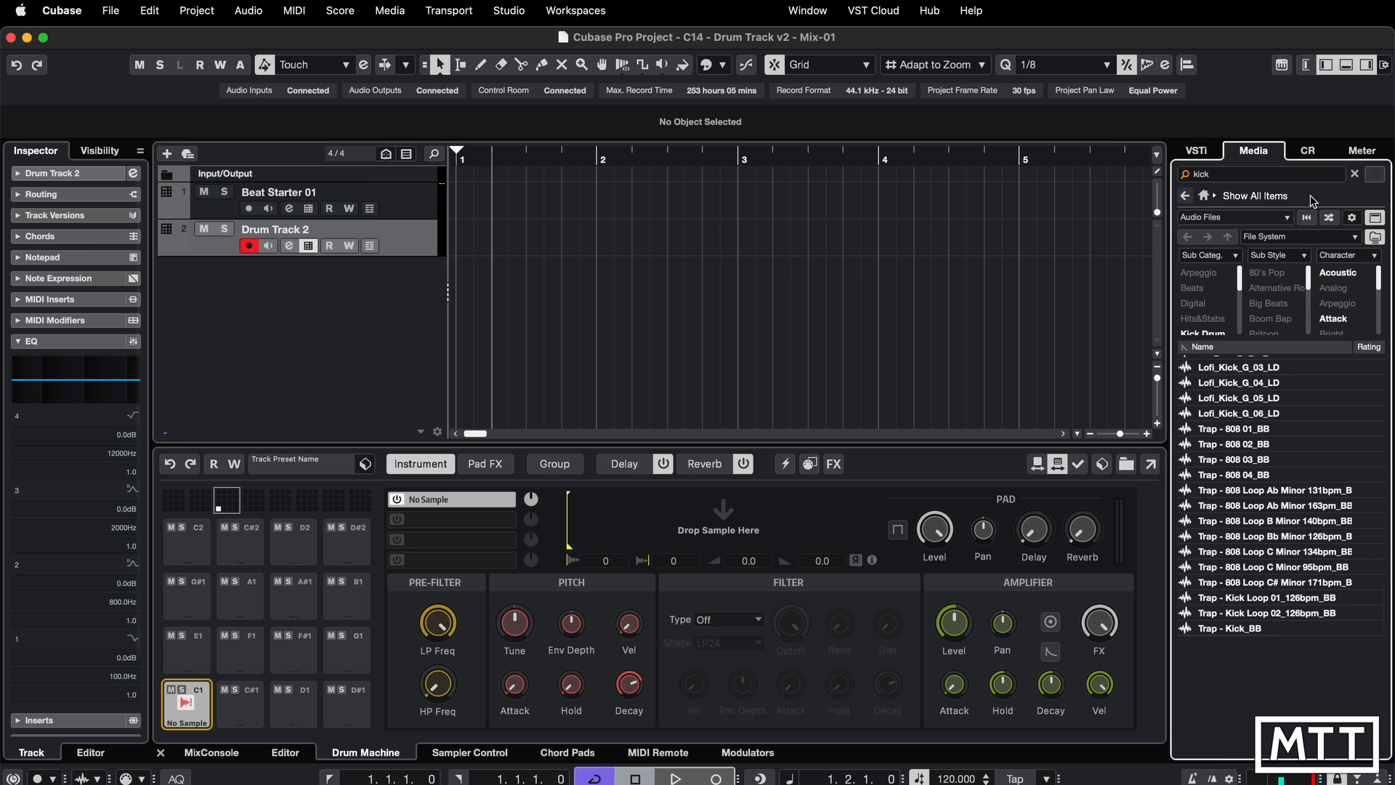
Load the CR78 kick sample into the C1 pad's first layer and apply the swap.
{"action": "scroll", "coordinate": [1237, 540], "scroll_direction": "up", "scroll_amount": 10}
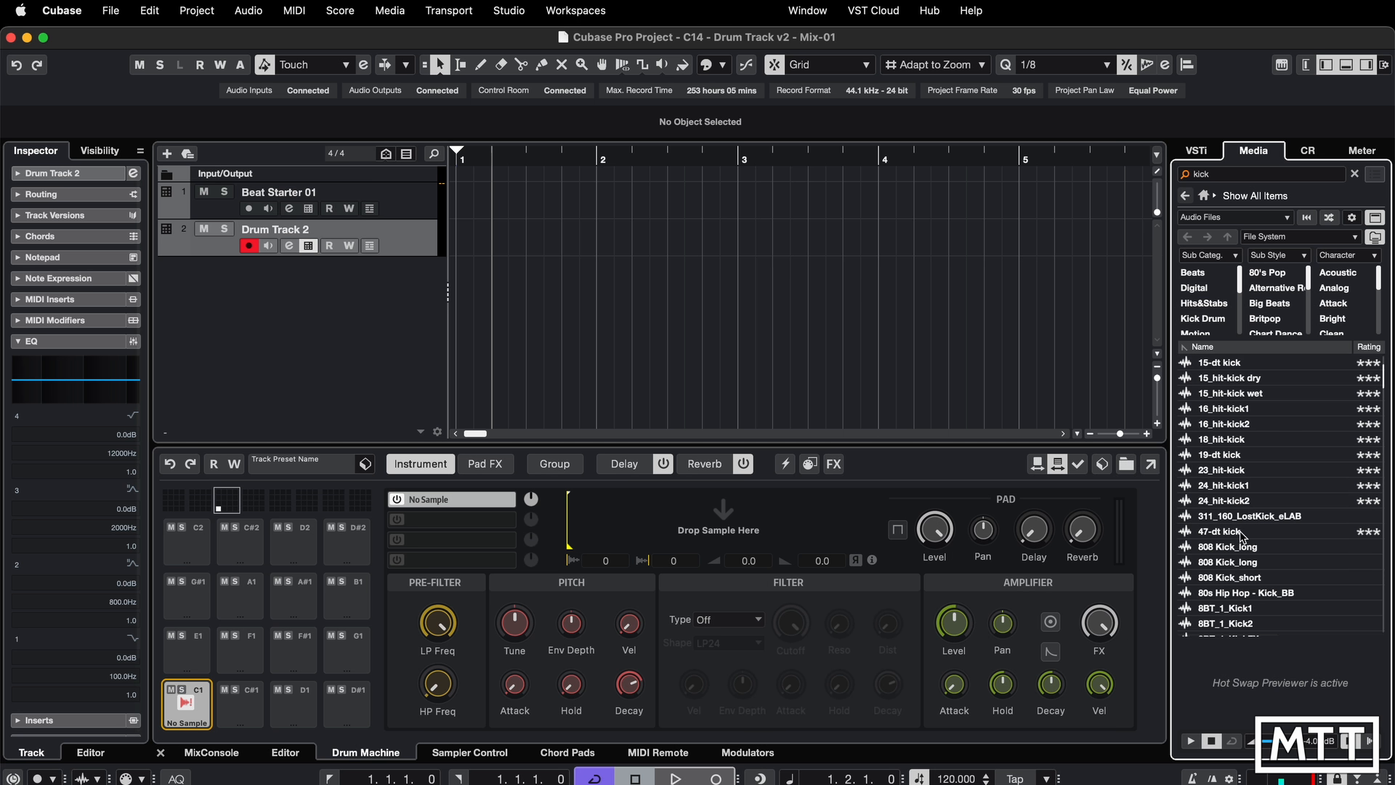
{"action": "scroll", "coordinate": [1240, 538], "scroll_direction": "down", "scroll_amount": 10}
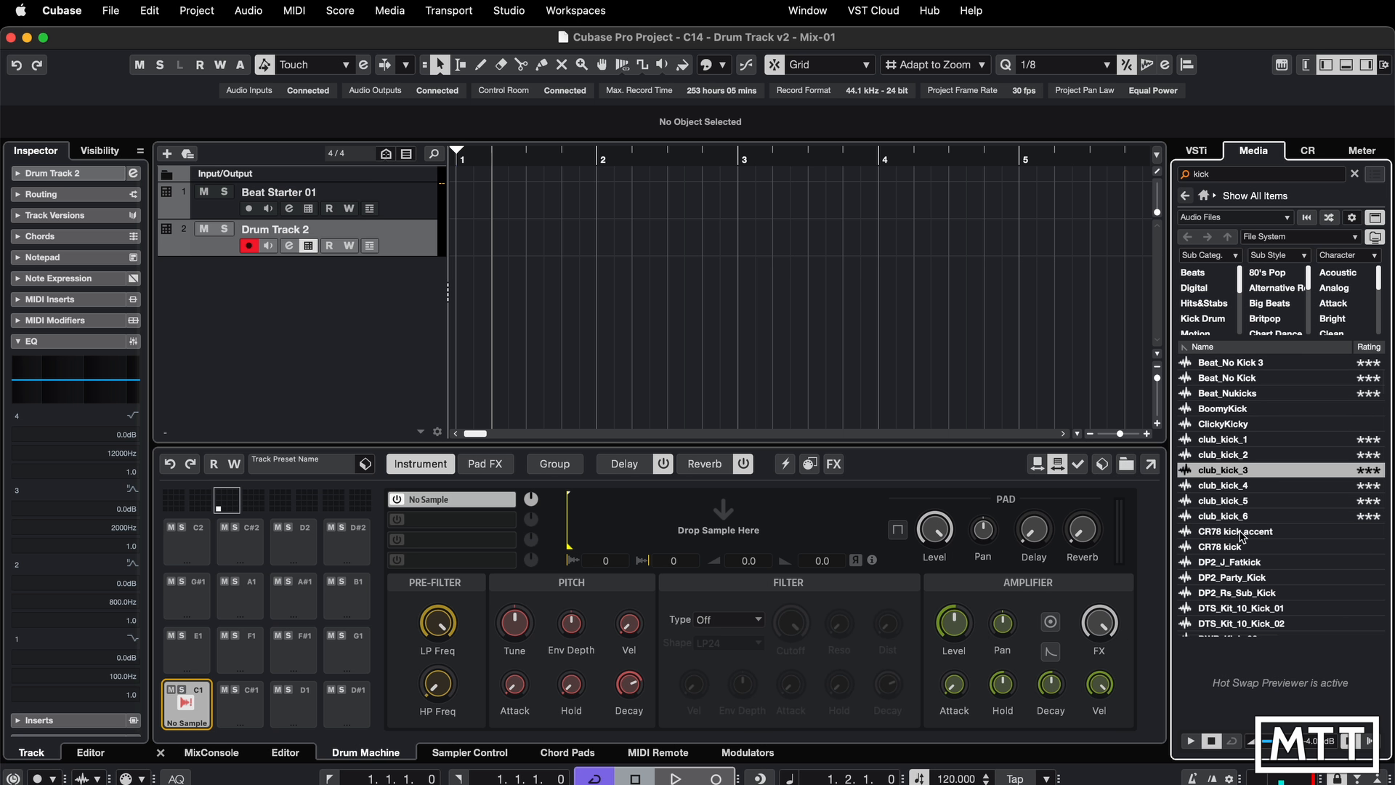
{"action": "left_click", "coordinate": [1221, 550]}
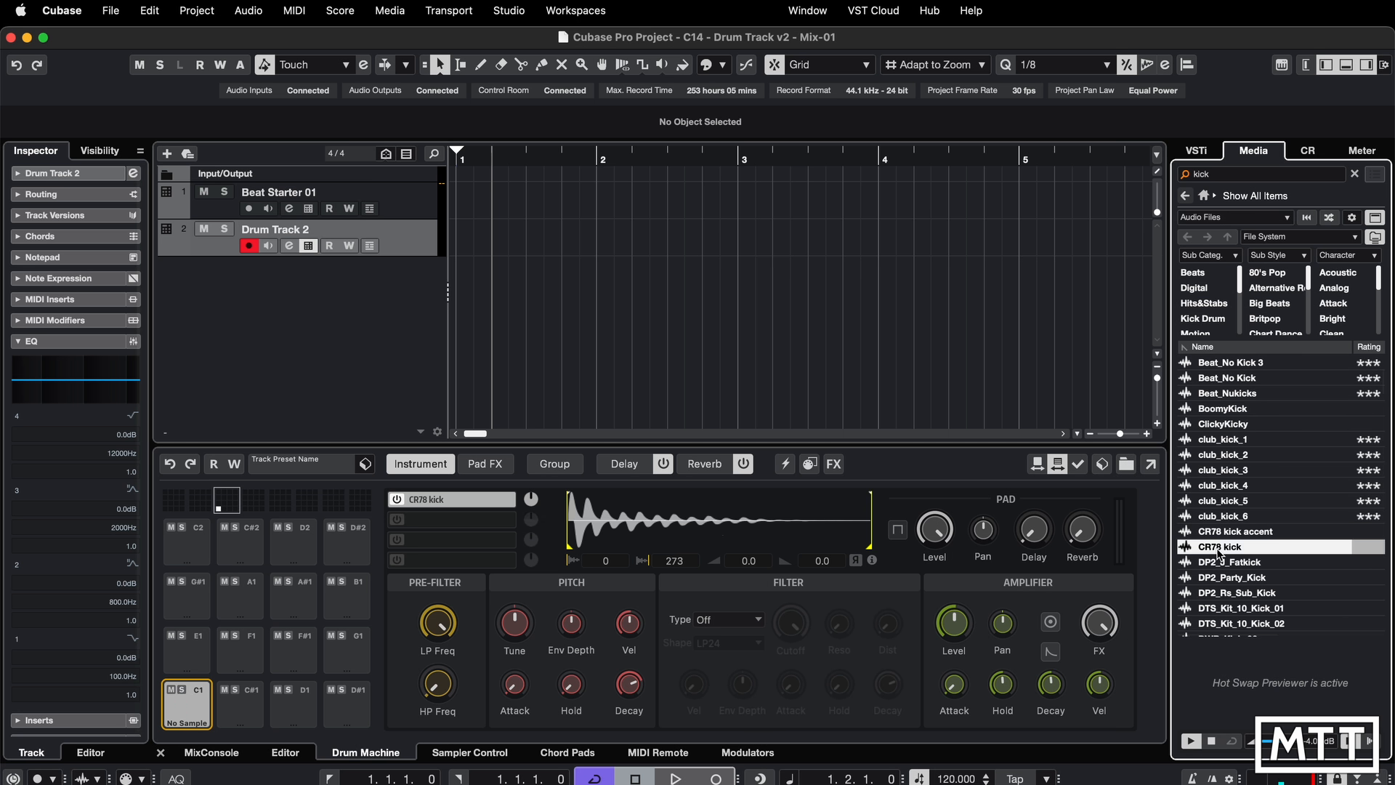
{"action": "left_click", "coordinate": [1078, 466]}
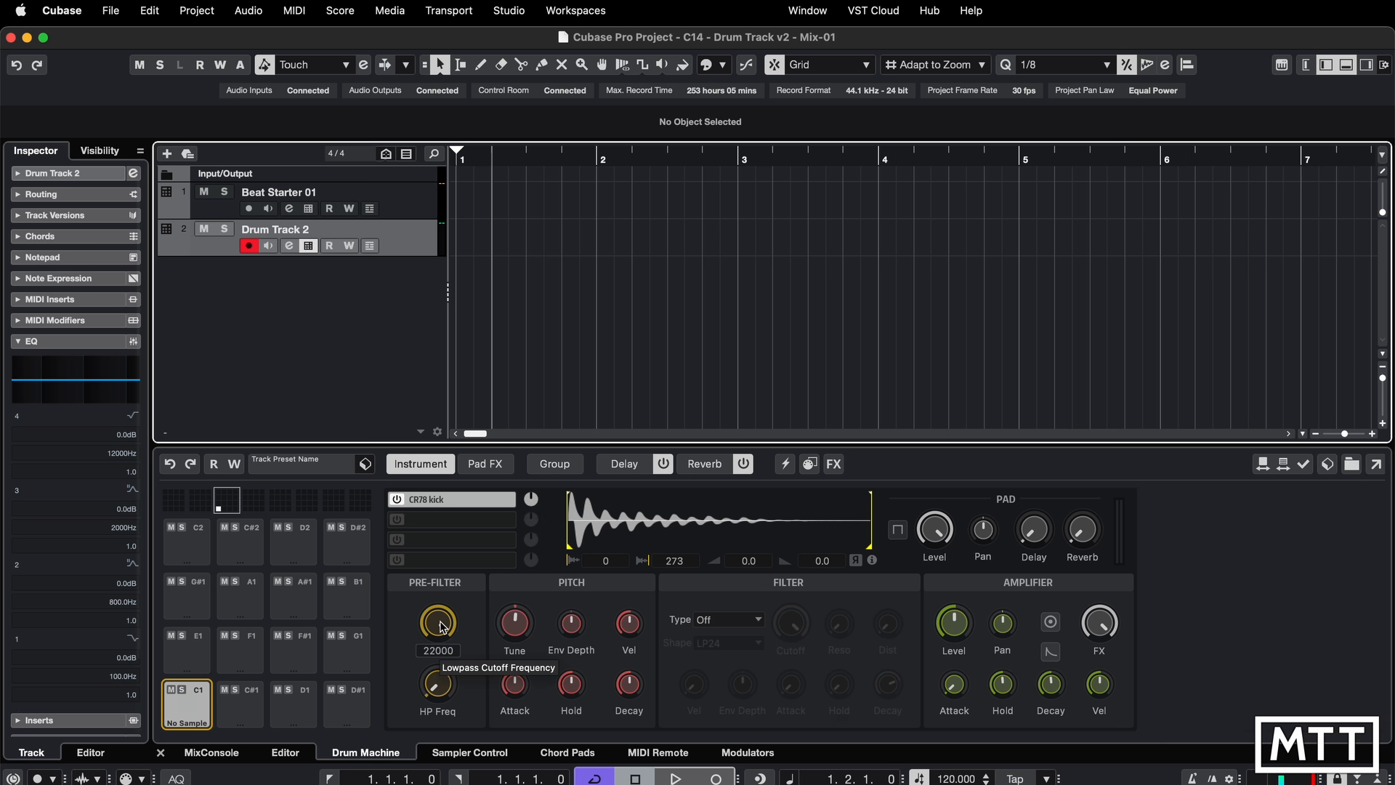
Try the low-pass pre-filter on the CR78 kick layer and adjust its tuning and pitch envelope.
{"action": "left_click_drag", "start_coordinate": [442, 626], "coordinate": [453, 780]}
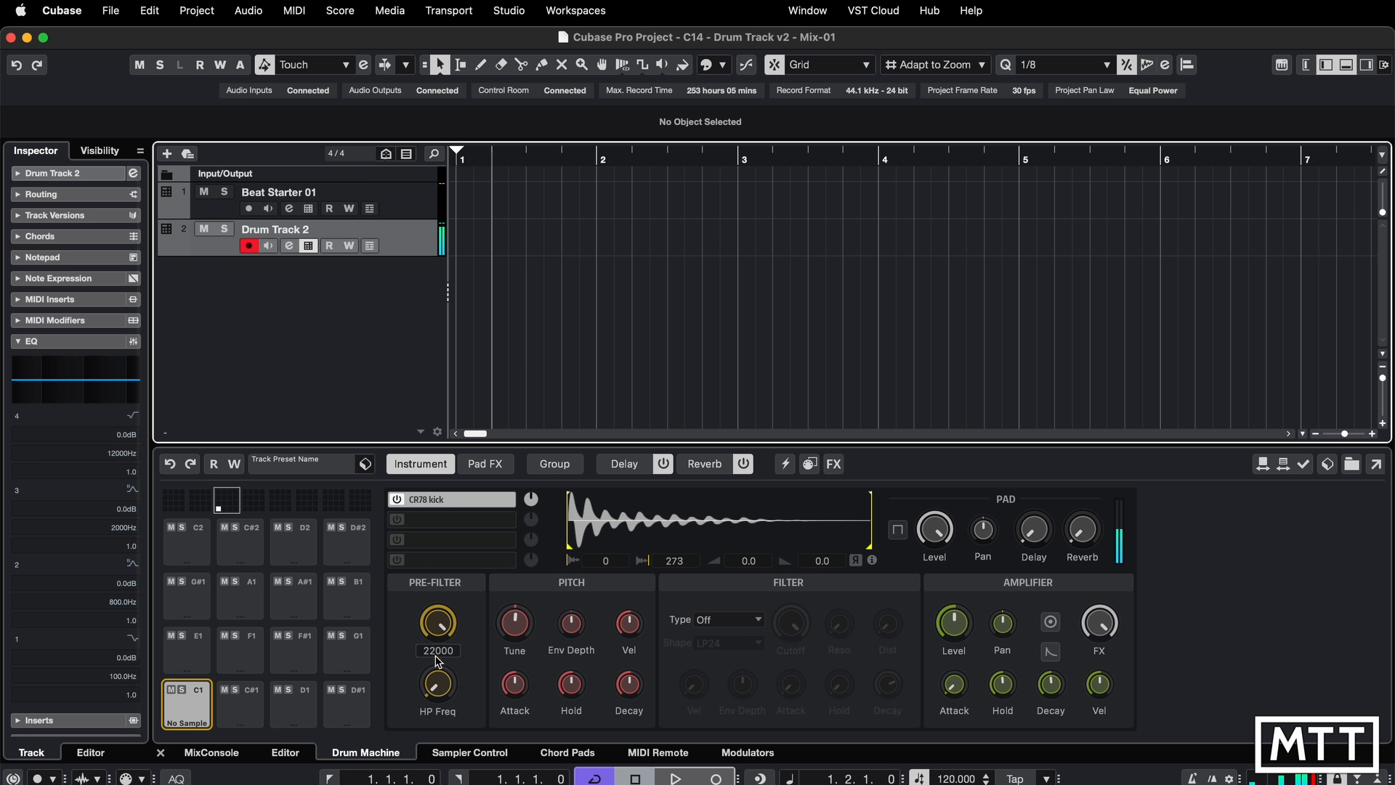
{"action": "mouse_move", "coordinate": [514, 624]}
{"action": "left_mouse_down"}
{"action": "mouse_move", "coordinate": [521, 546]}
{"action": "mouse_move", "coordinate": [522, 650]}
{"action": "mouse_move", "coordinate": [524, 625]}
{"action": "left_mouse_up"}
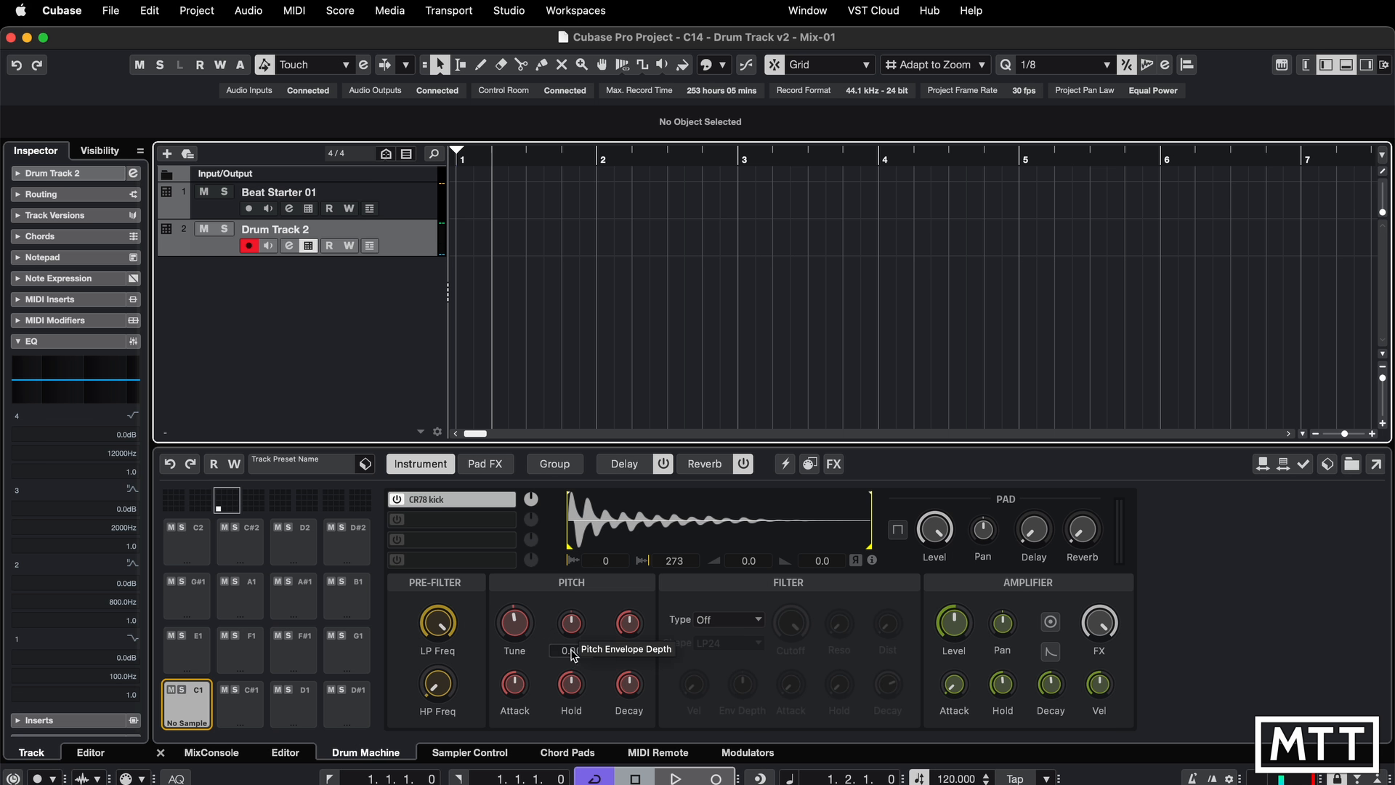
{"action": "left_click_drag", "start_coordinate": [514, 684], "coordinate": [507, 728]}
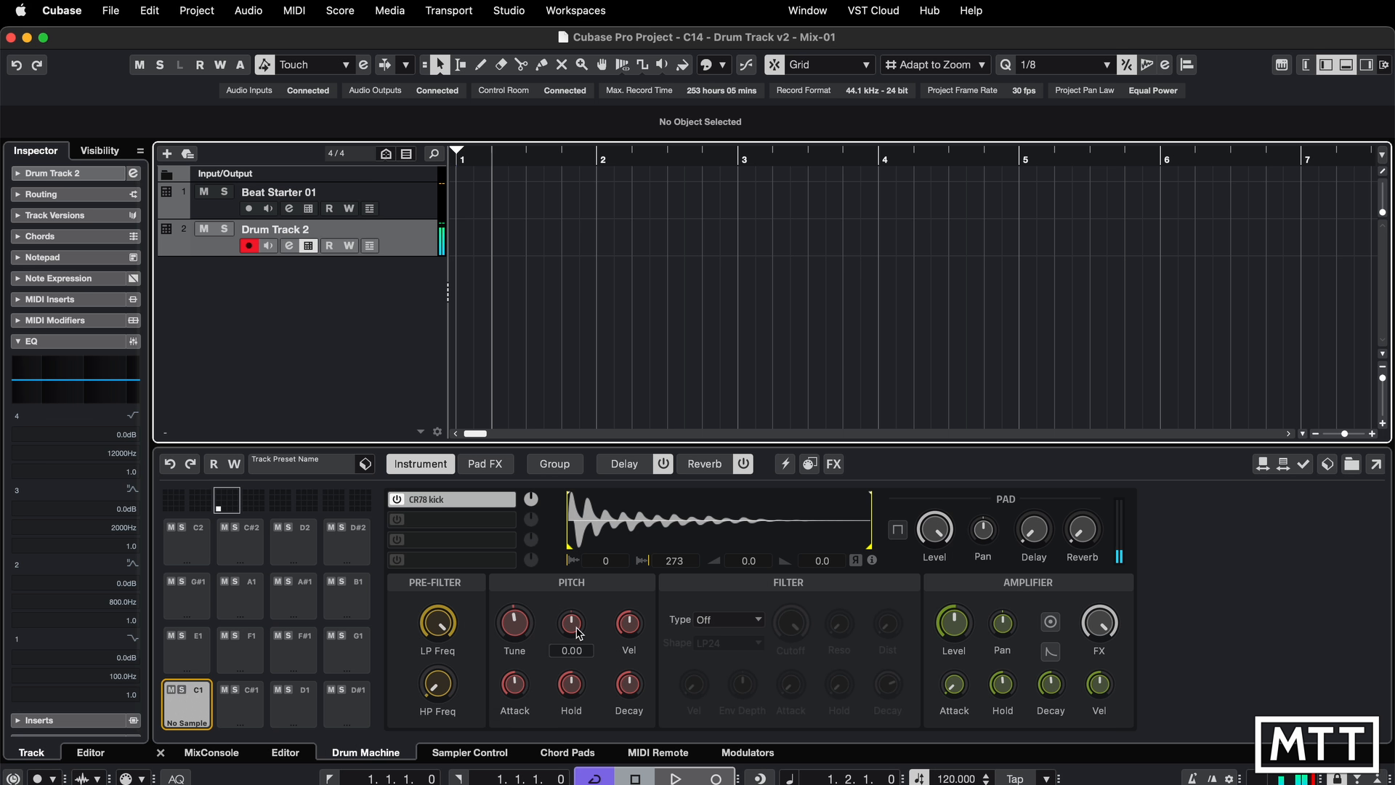
{"action": "left_click_drag", "start_coordinate": [580, 631], "coordinate": [583, 598]}
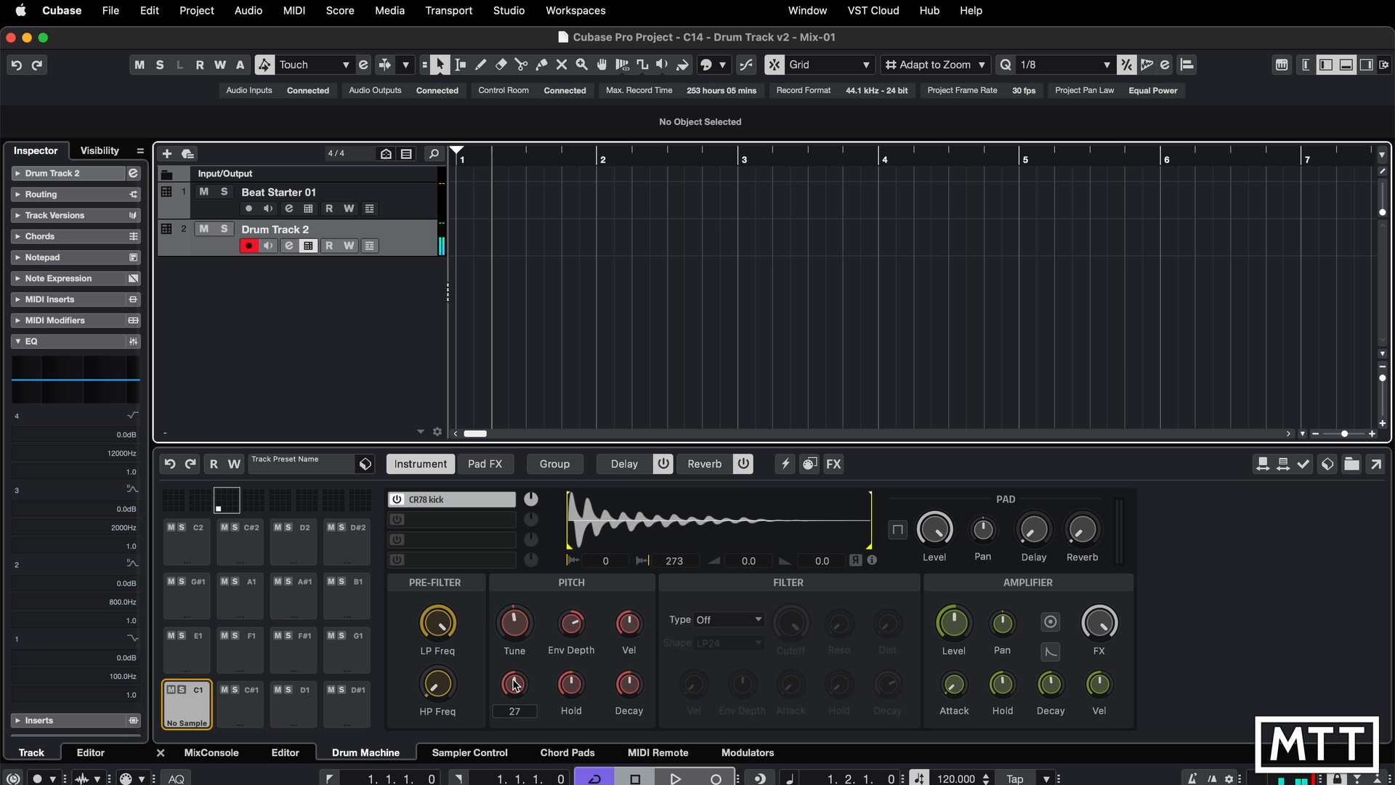
{"action": "mouse_move", "coordinate": [514, 685]}
{"action": "left_mouse_down"}
{"action": "mouse_move", "coordinate": [532, 643]}
{"action": "mouse_move", "coordinate": [526, 672]}
{"action": "left_mouse_up"}
Explore filter types and shapes for the CR78 kick layer, trying Classic and choosing Tube Drive.
{"action": "left_click", "coordinate": [737, 619]}
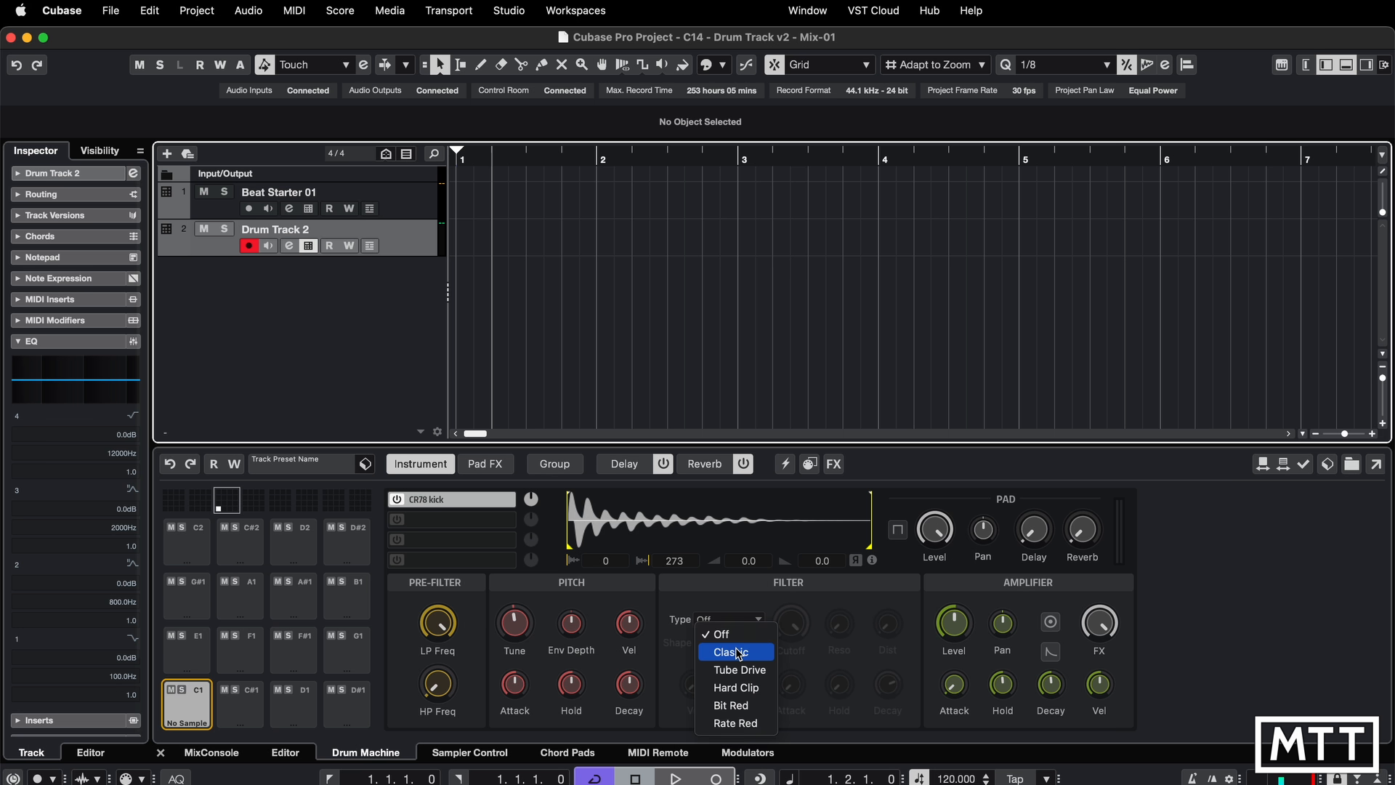
{"action": "left_click", "coordinate": [737, 652]}
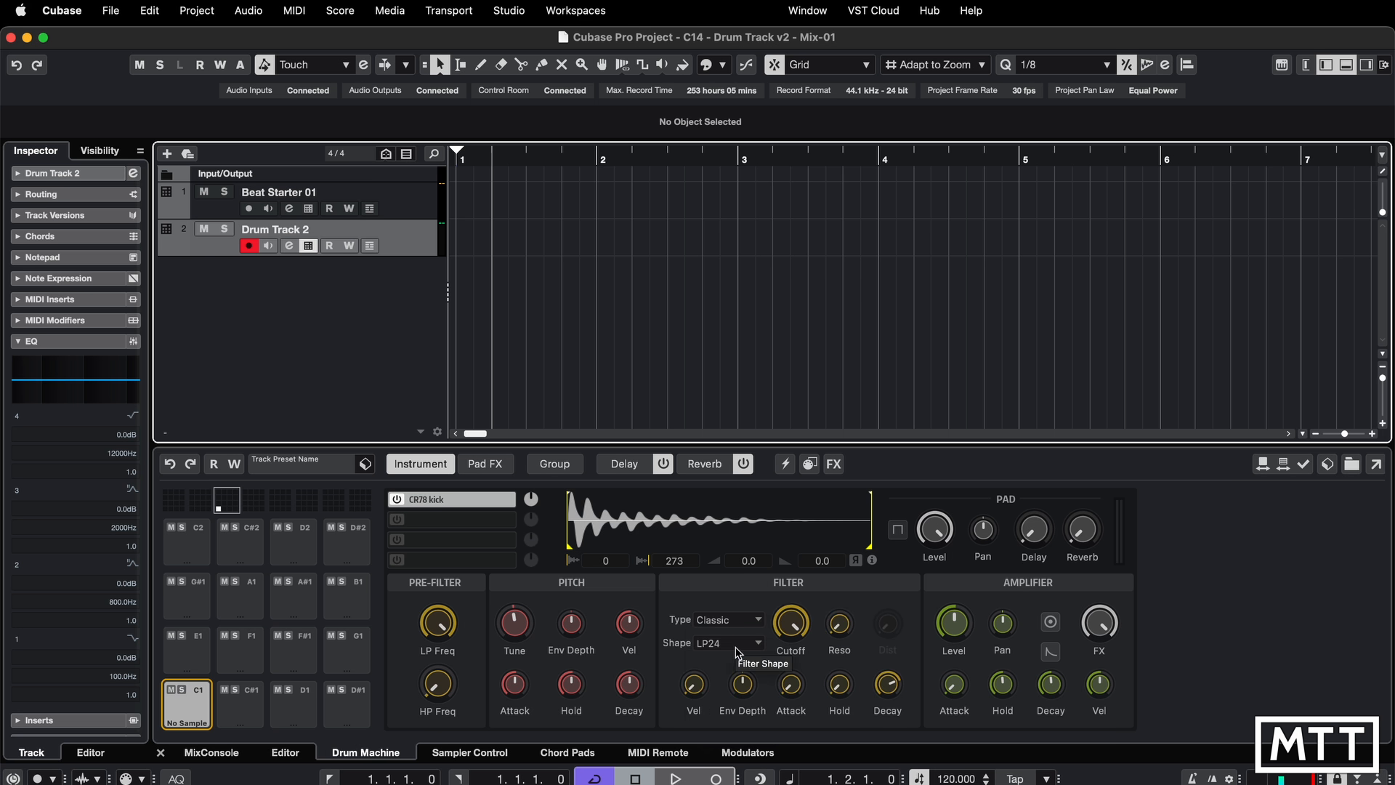
{"action": "left_click", "coordinate": [733, 644]}
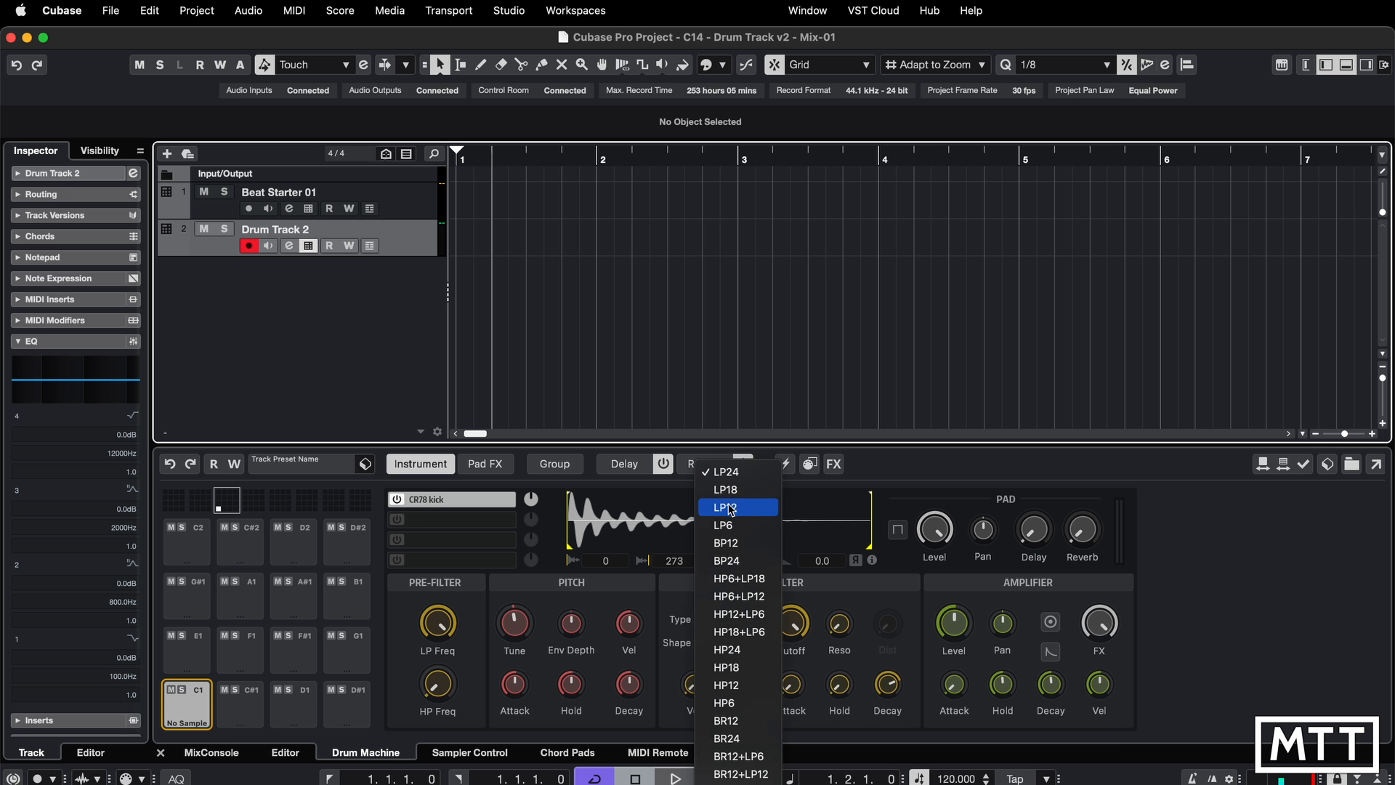
{"action": "left_click", "coordinate": [752, 518]}
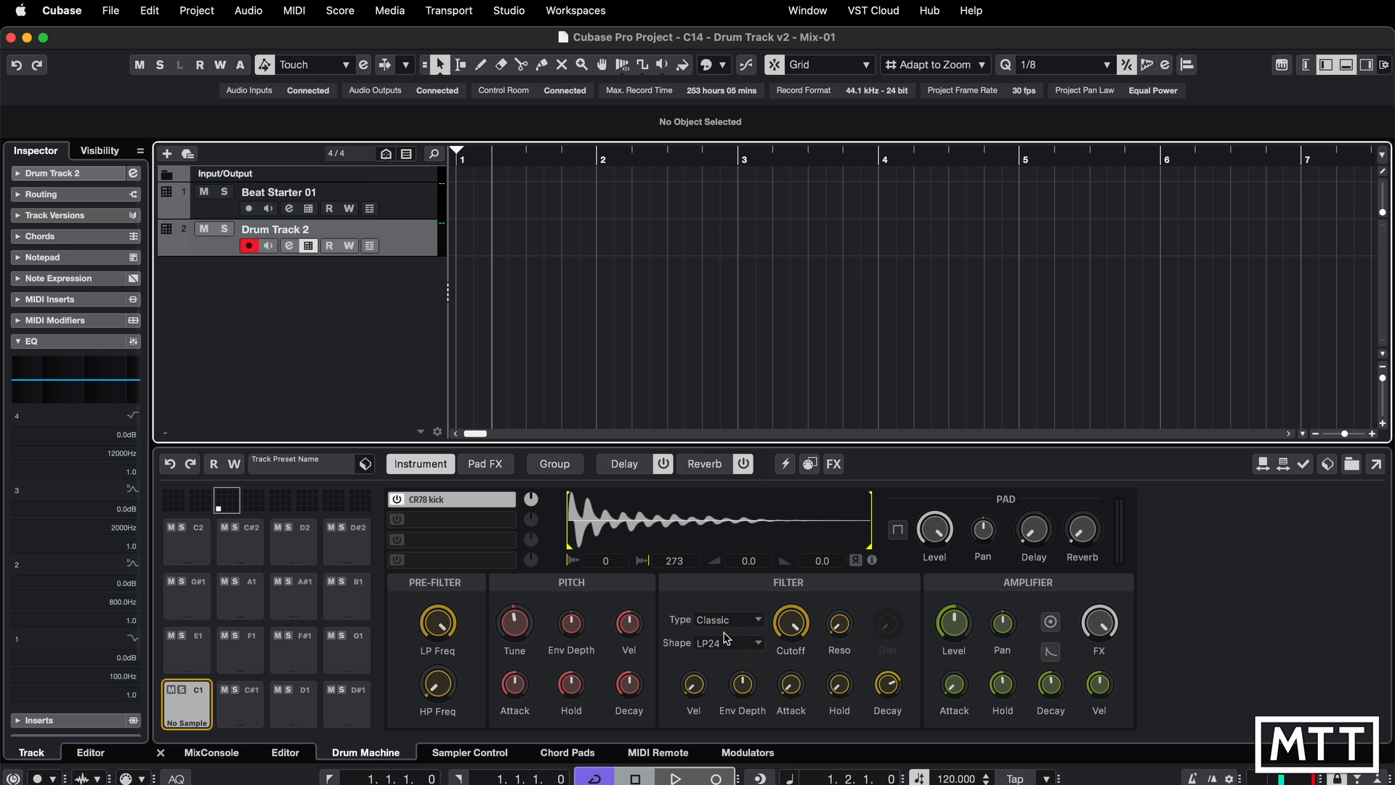
{"action": "left_click", "coordinate": [726, 622]}
{"action": "left_click", "coordinate": [729, 653]}
{"action": "left_click", "coordinate": [727, 646]}
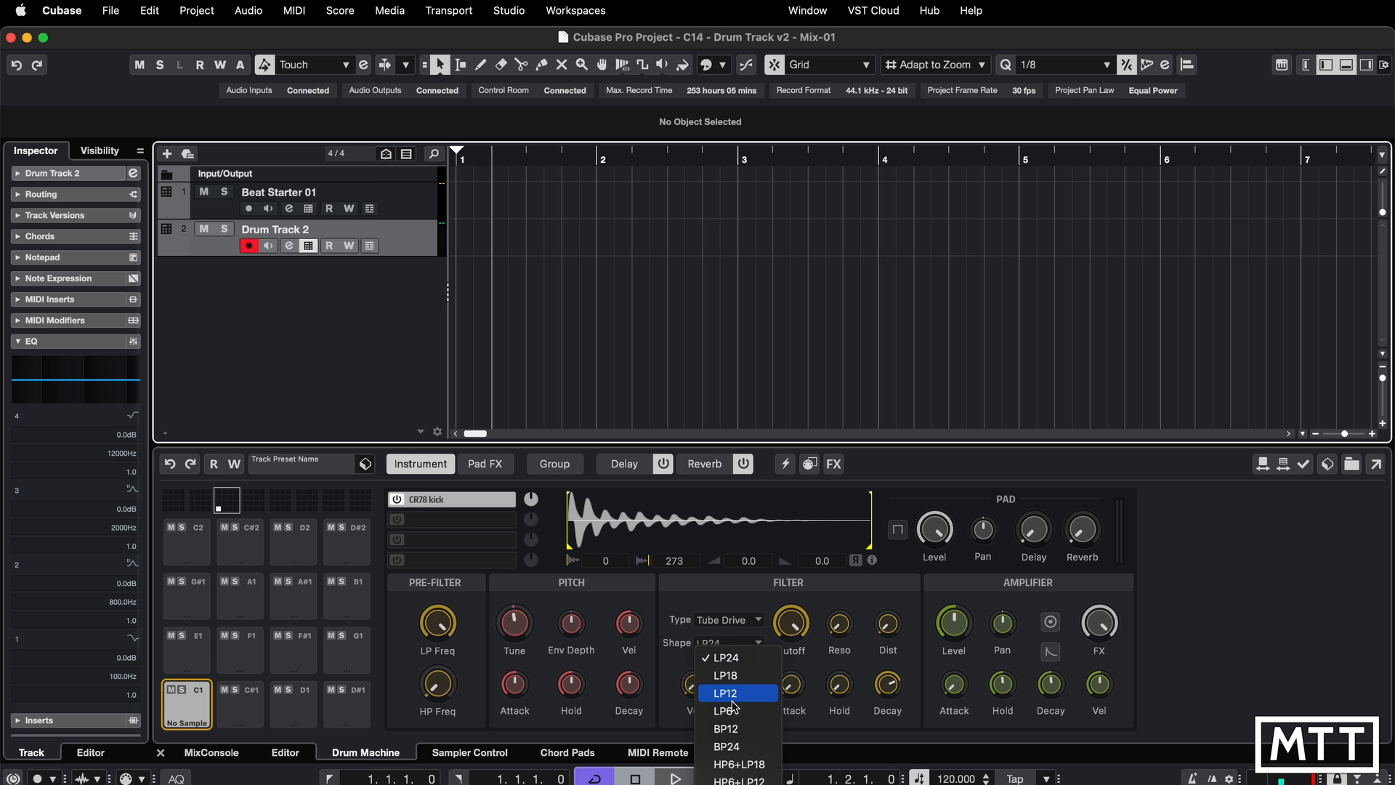
{"action": "scroll", "coordinate": [731, 699], "scroll_direction": "down", "scroll_amount": 5}
{"action": "left_click", "coordinate": [838, 581]}
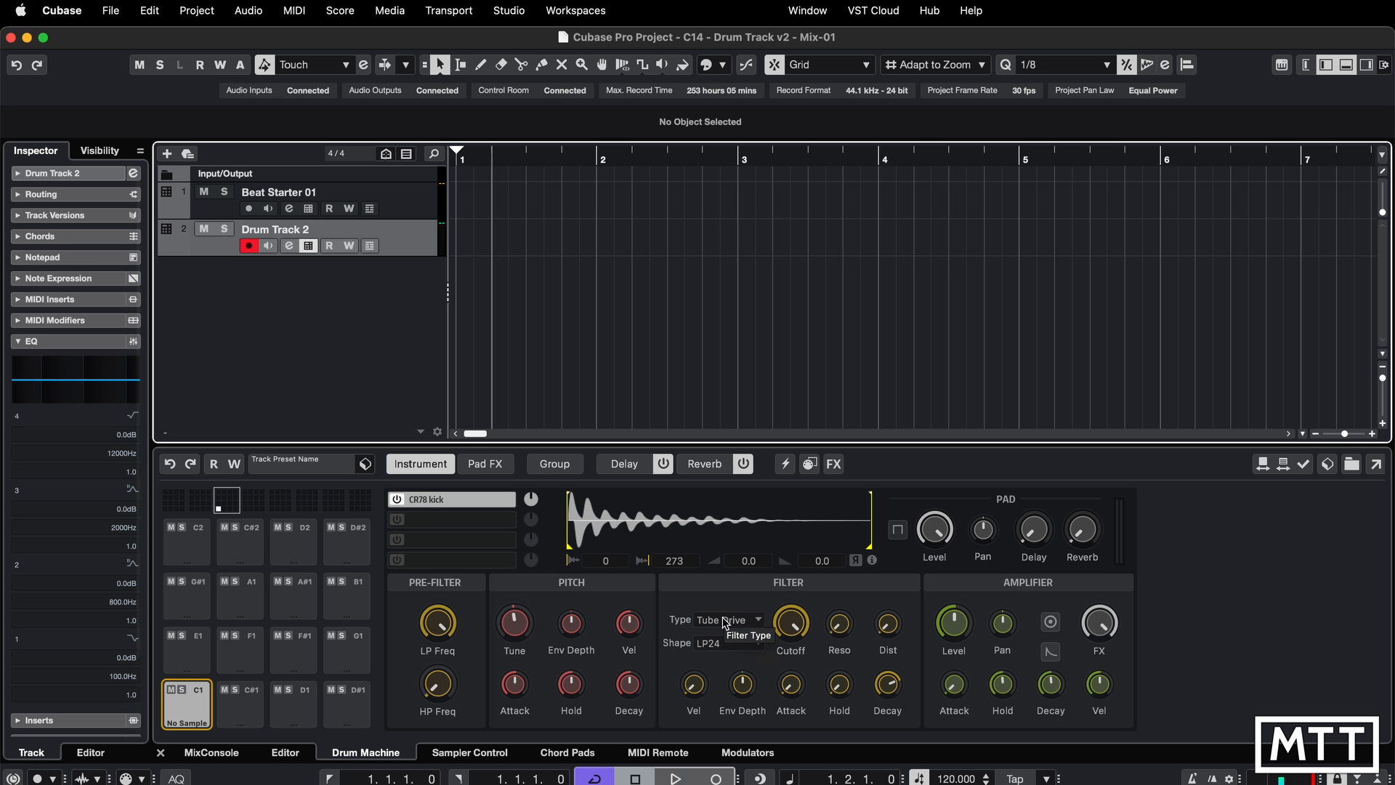
Lower the CR78 kick layer's filter cutoff, and set Reso to 46 and Dist to 55.
{"action": "left_click_drag", "start_coordinate": [787, 615], "coordinate": [791, 679]}
{"action": "left_click_drag", "start_coordinate": [795, 732], "coordinate": [798, 731]}
{"action": "left_click_drag", "start_coordinate": [839, 634], "coordinate": [843, 561]}
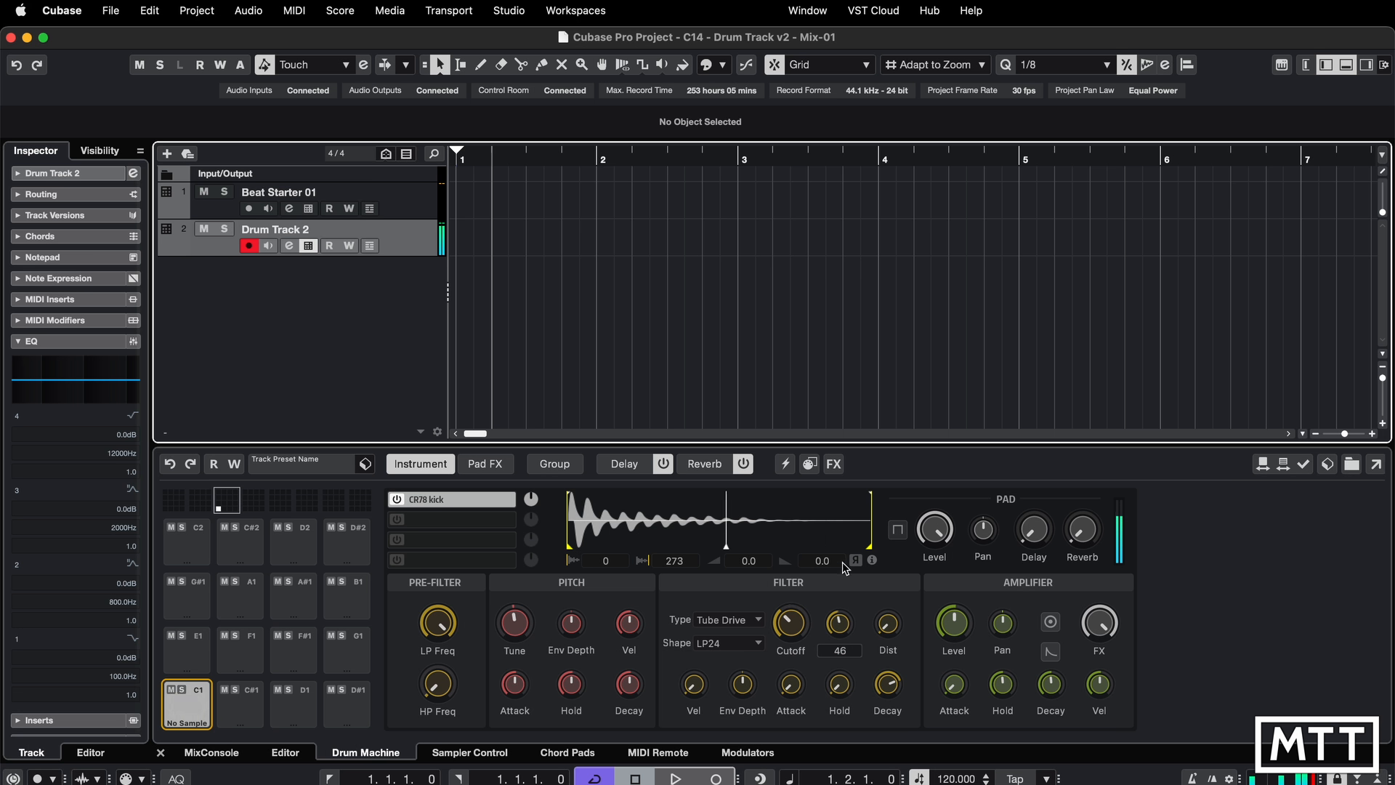
{"action": "left_click_drag", "start_coordinate": [887, 623], "coordinate": [890, 564]}
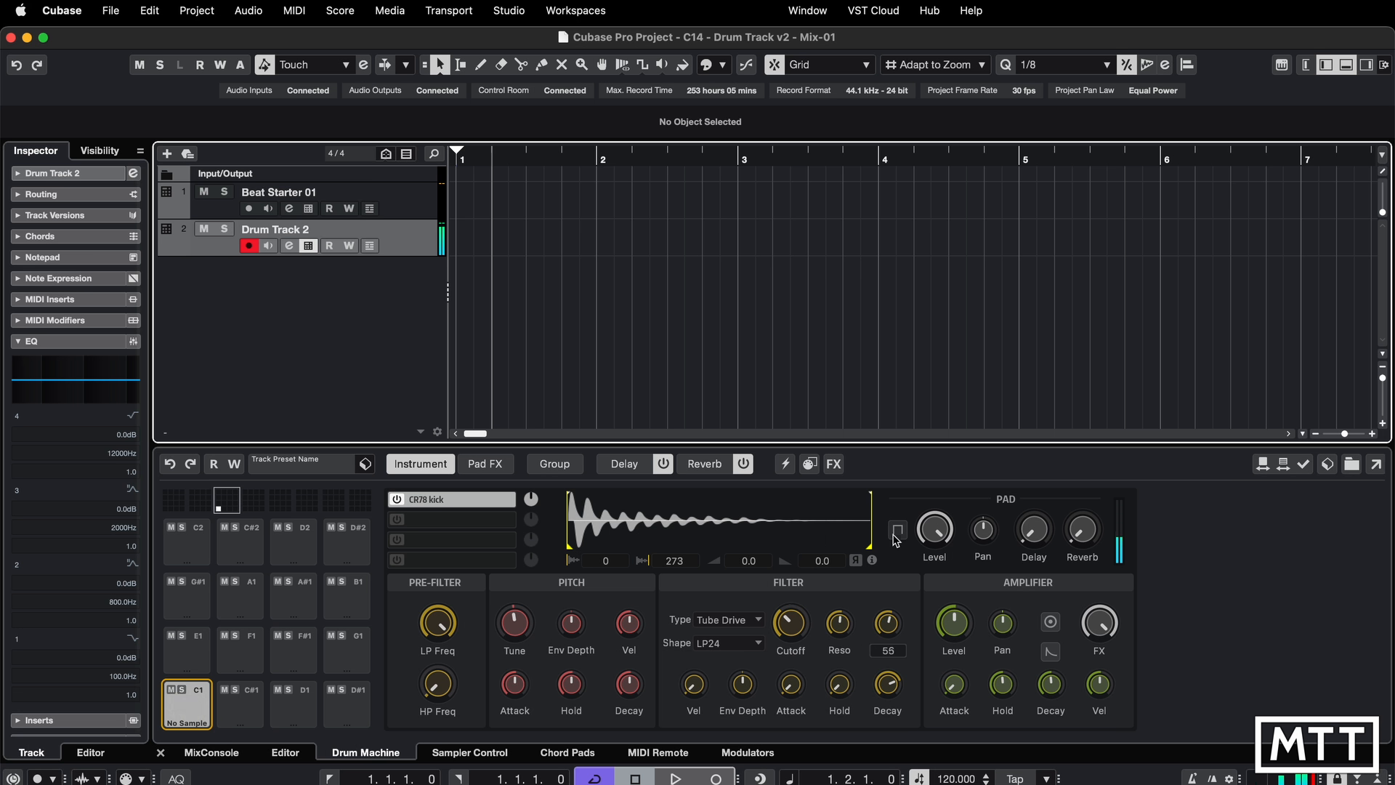
{"action": "left_click_drag", "start_coordinate": [792, 619], "coordinate": [792, 615]}
Add an empty Sample layer in the C1 pad's second slot and search the media for "cr".
{"action": "left_click", "coordinate": [450, 519]}
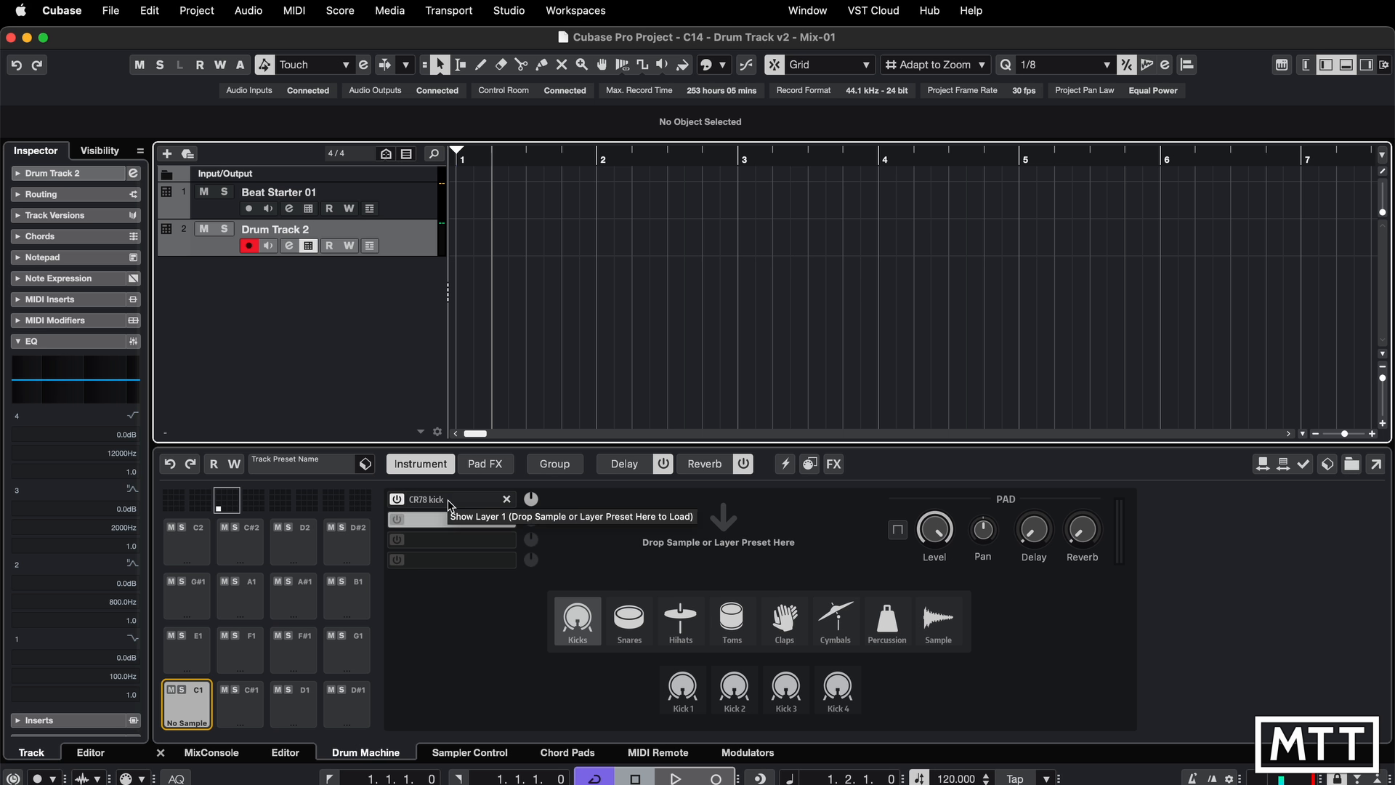
{"action": "left_click", "coordinate": [937, 622]}
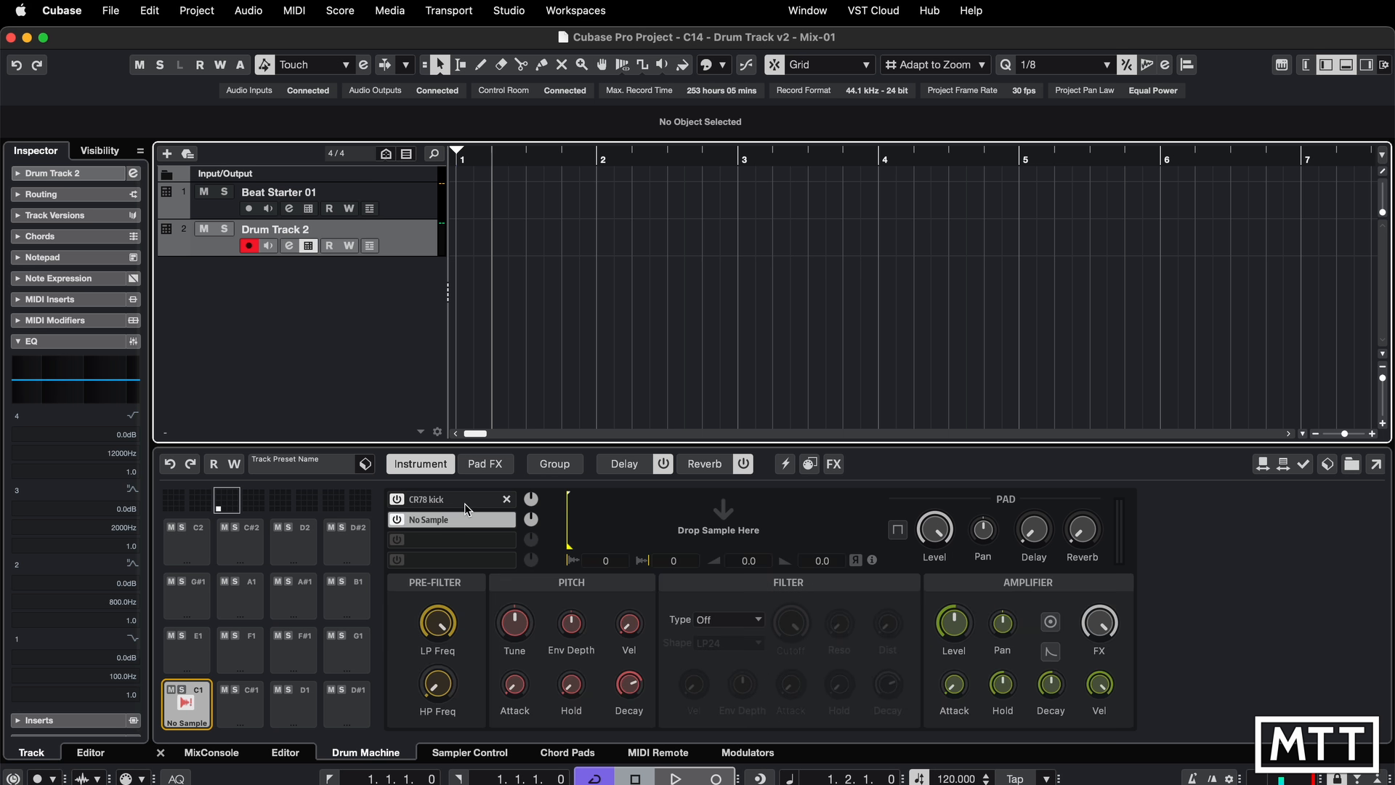
{"action": "left_click", "coordinate": [1368, 67]}
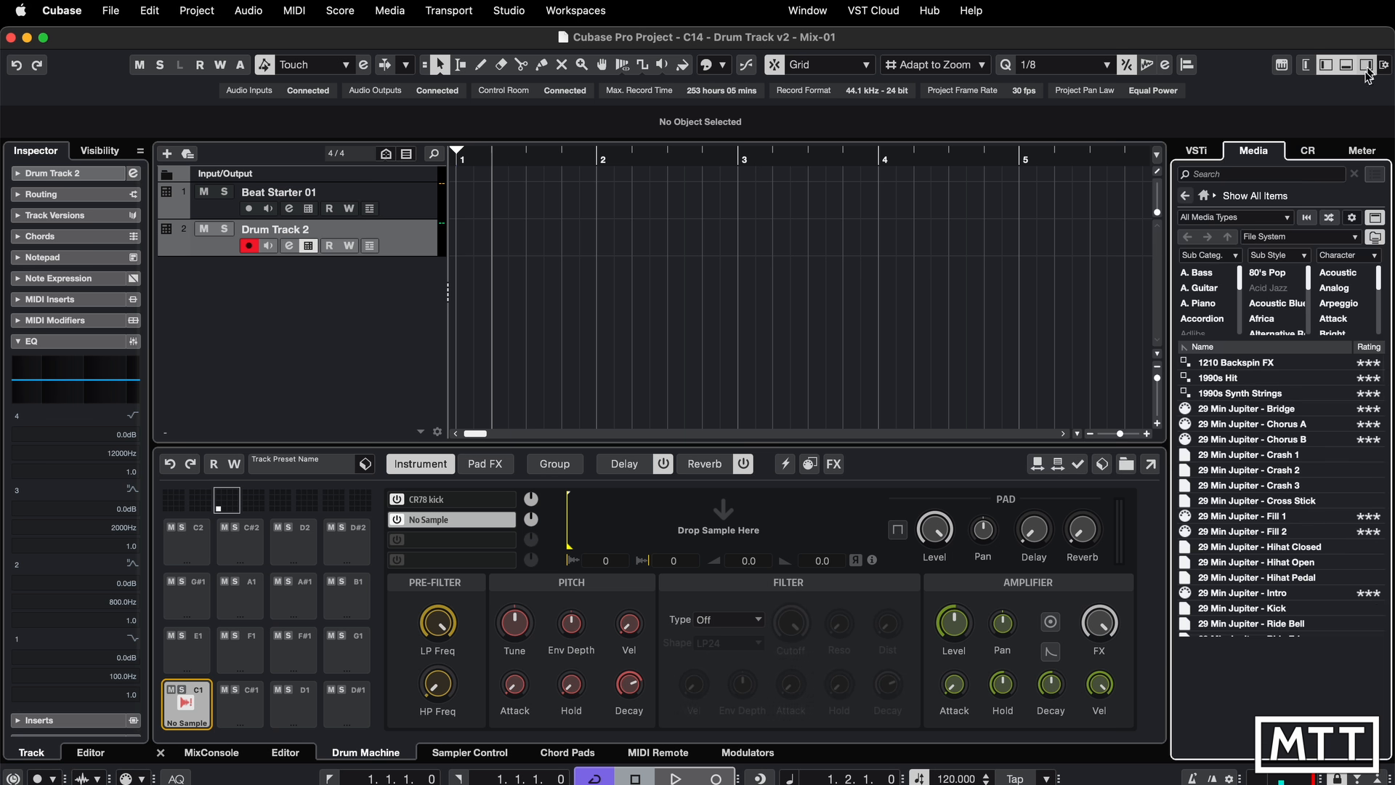
{"action": "left_click", "coordinate": [1249, 173]}
{"action": "type", "text": "cr"}
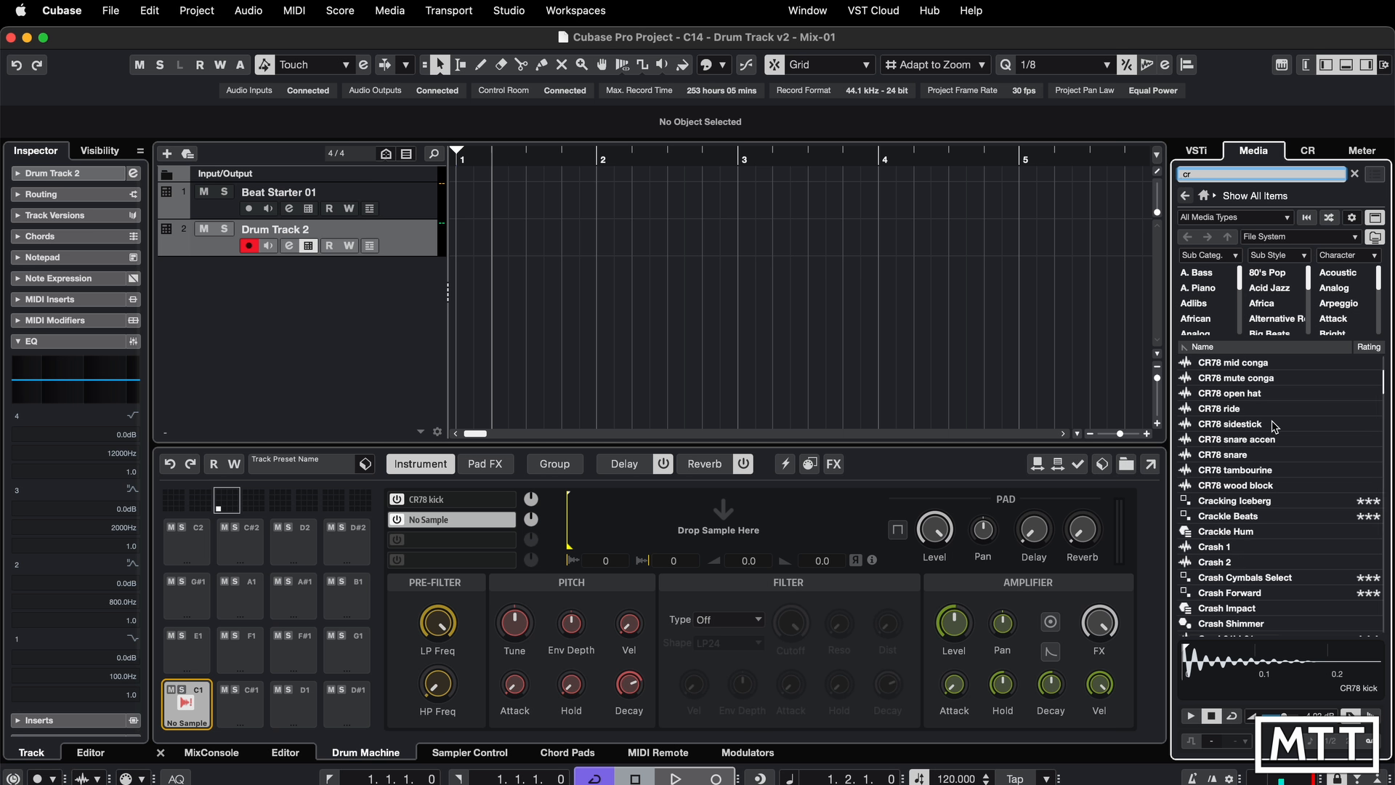
{"action": "scroll", "coordinate": [1269, 422], "scroll_direction": "up", "scroll_amount": 2}
Load CR78 kick accent into the second layer with Hot Swap layer preview, apply it, and hide the media browser.
{"action": "double_click", "coordinate": [1259, 411]}
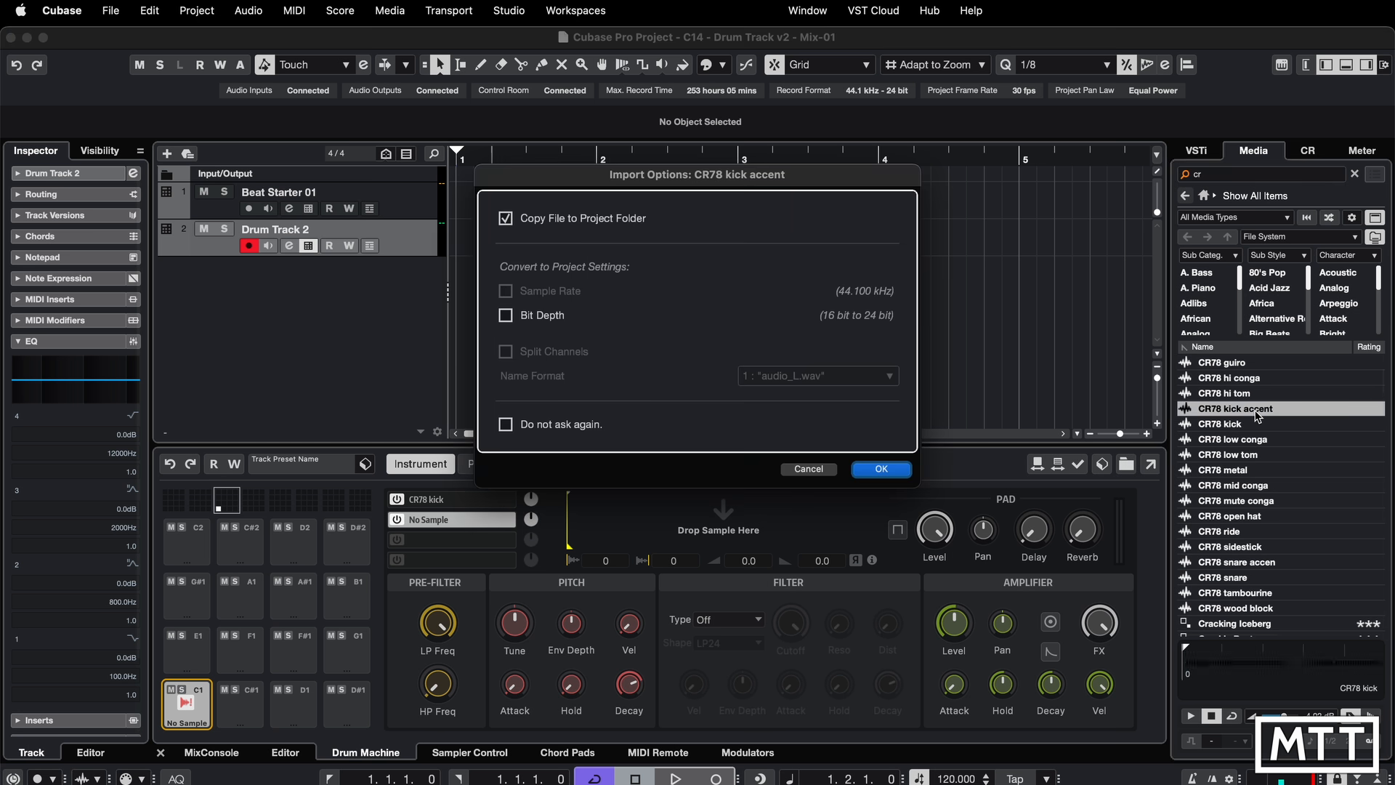
{"action": "left_click", "coordinate": [811, 471]}
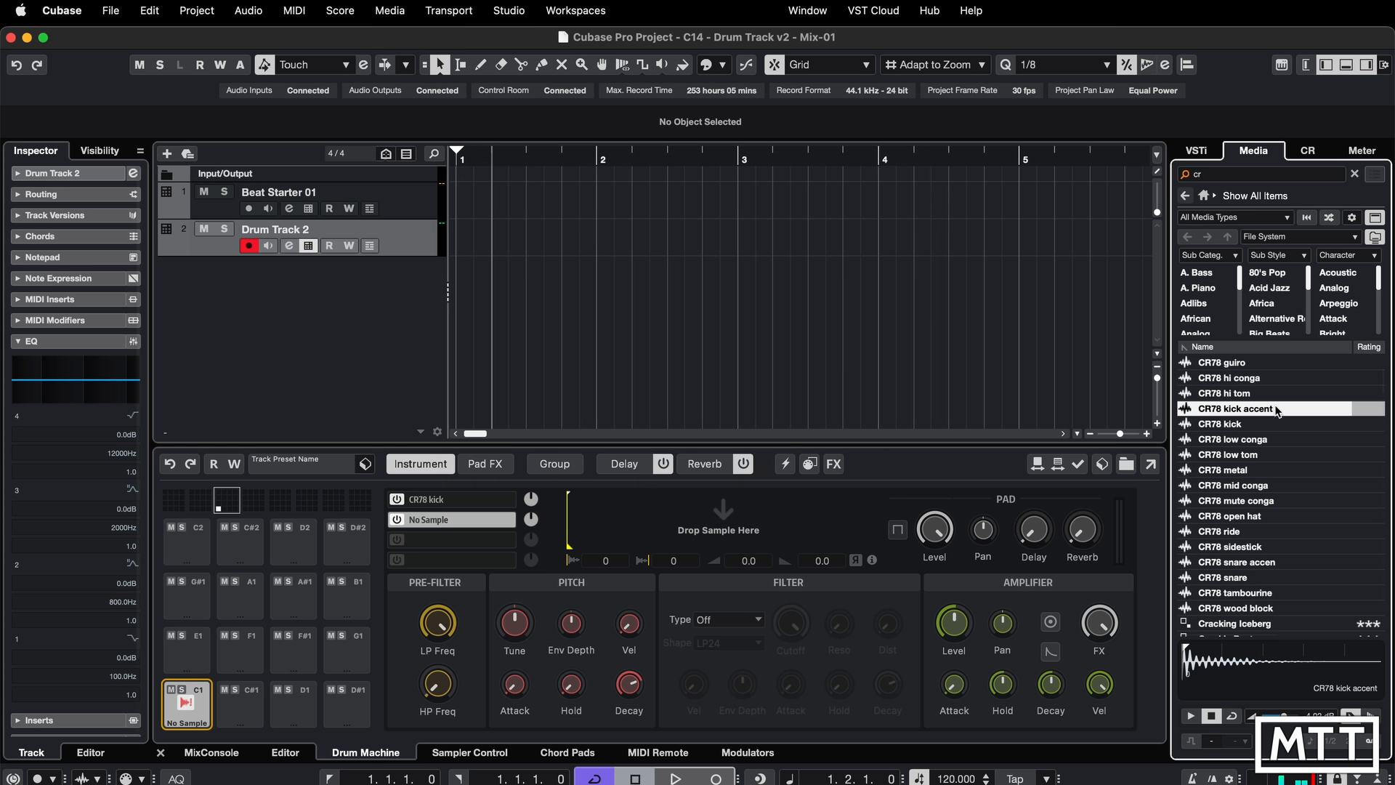
{"action": "left_click", "coordinate": [1234, 412]}
{"action": "left_click", "coordinate": [1057, 465]}
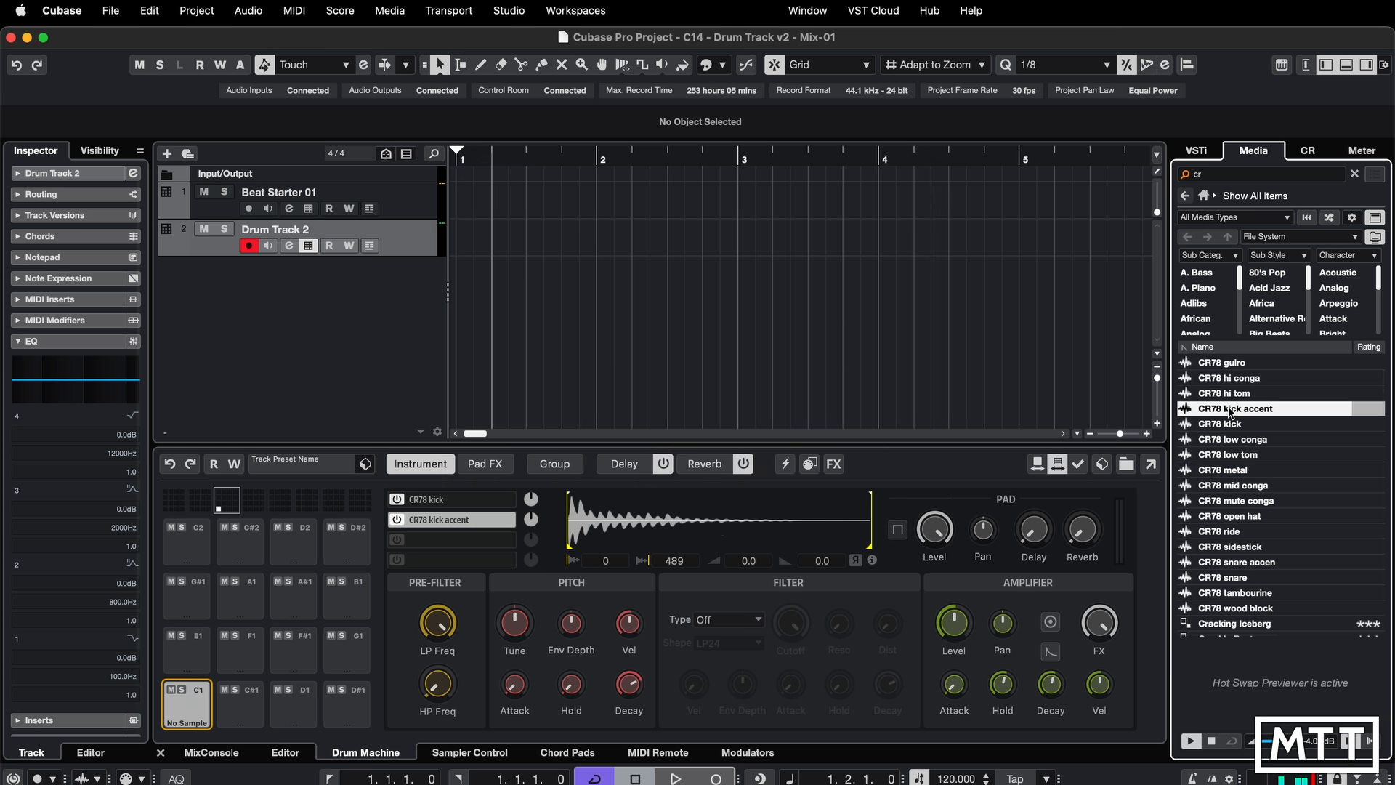
{"action": "left_click", "coordinate": [1080, 466]}
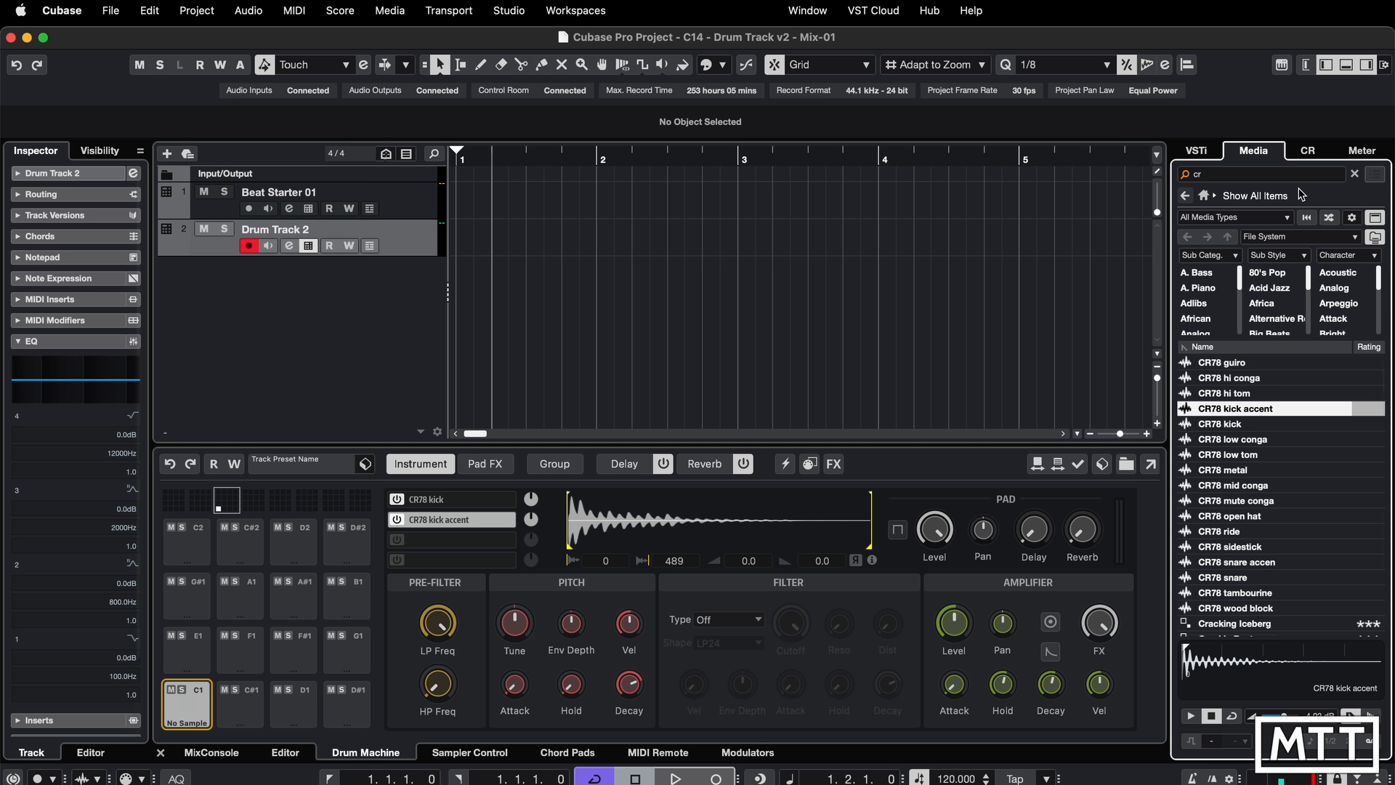
{"action": "left_click", "coordinate": [1367, 65]}
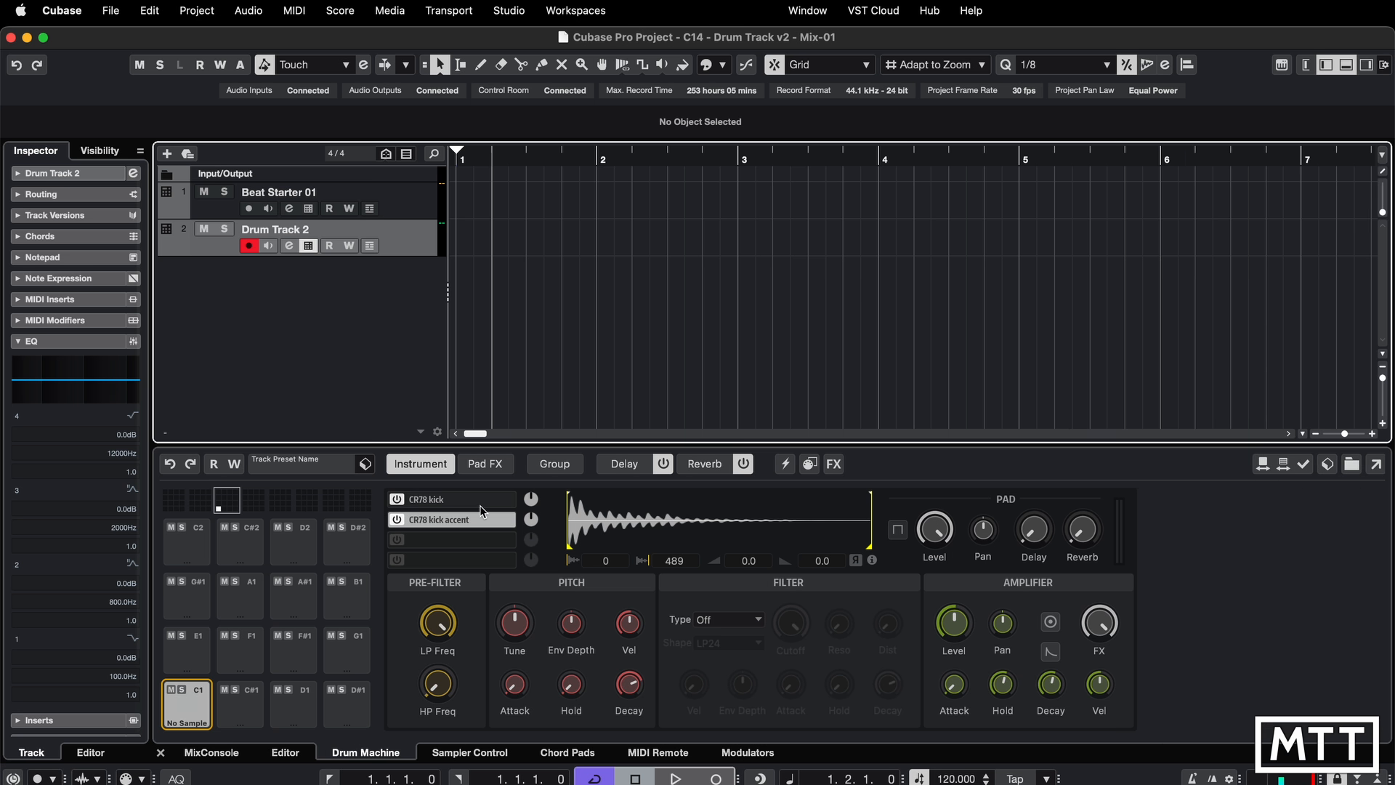
Try moving the CR78 kick accent sample's start, end and fade handles, and restore its full range.
{"action": "left_click", "coordinate": [481, 504]}
{"action": "left_click", "coordinate": [479, 521]}
{"action": "mouse_move", "coordinate": [568, 539]}
{"action": "left_mouse_down"}
{"action": "mouse_move", "coordinate": [621, 541]}
{"action": "mouse_move", "coordinate": [565, 540]}
{"action": "left_mouse_up"}
{"action": "mouse_move", "coordinate": [746, 564]}
{"action": "left_mouse_down"}
{"action": "mouse_move", "coordinate": [779, 464]}
{"action": "mouse_move", "coordinate": [743, 571]}
{"action": "left_mouse_up"}
{"action": "left_click_drag", "start_coordinate": [592, 493], "coordinate": [560, 492]}
{"action": "left_click_drag", "start_coordinate": [870, 494], "coordinate": [791, 495]}
{"action": "mouse_move", "coordinate": [871, 543]}
{"action": "left_mouse_down"}
{"action": "mouse_move", "coordinate": [787, 547]}
{"action": "mouse_move", "coordinate": [871, 553]}
{"action": "left_mouse_up"}
{"action": "left_click_drag", "start_coordinate": [796, 492], "coordinate": [874, 492]}
Reverse the CR78 kick accent sample and compare the pad's trigger mode on and off, finishing on the CR78 kick layer.
{"action": "left_click", "coordinate": [855, 561]}
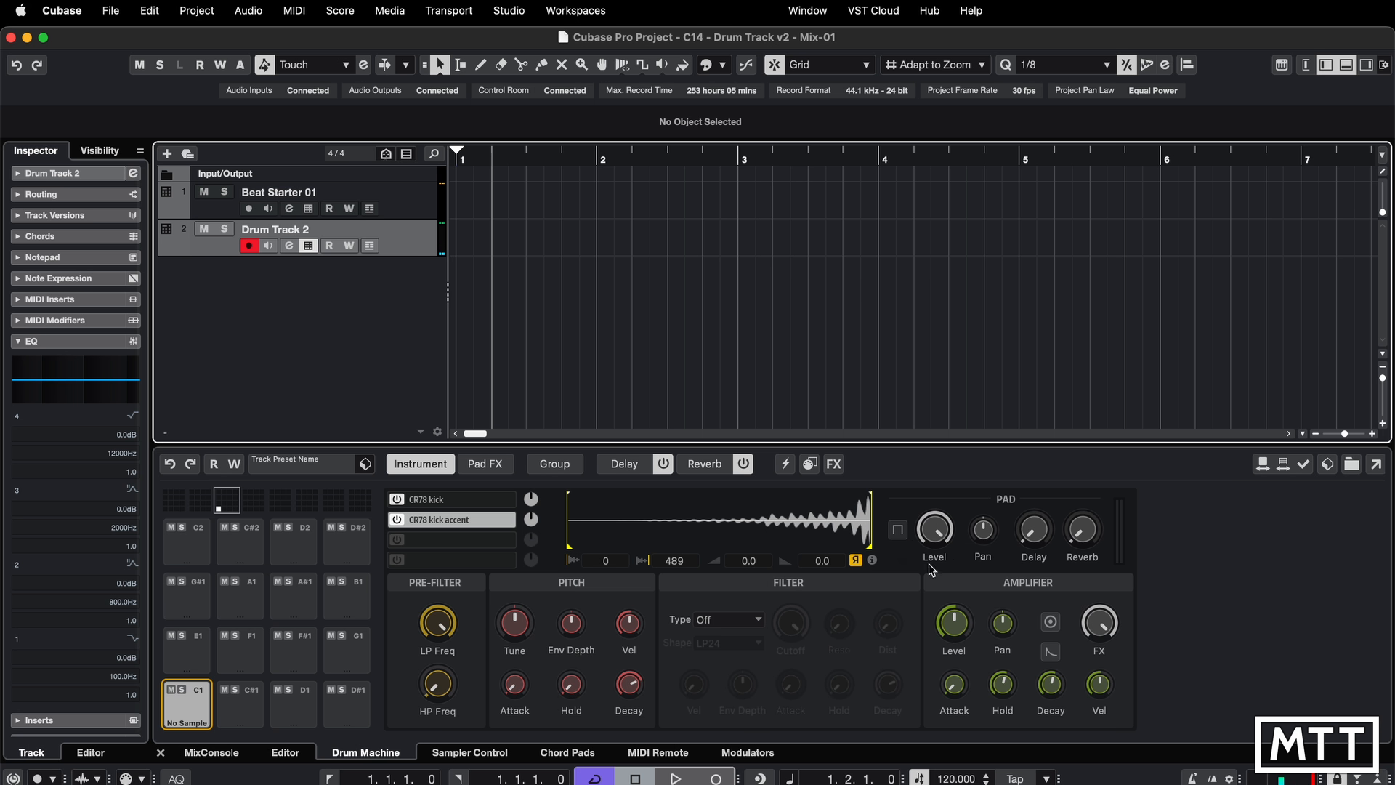
{"action": "left_click", "coordinate": [904, 537]}
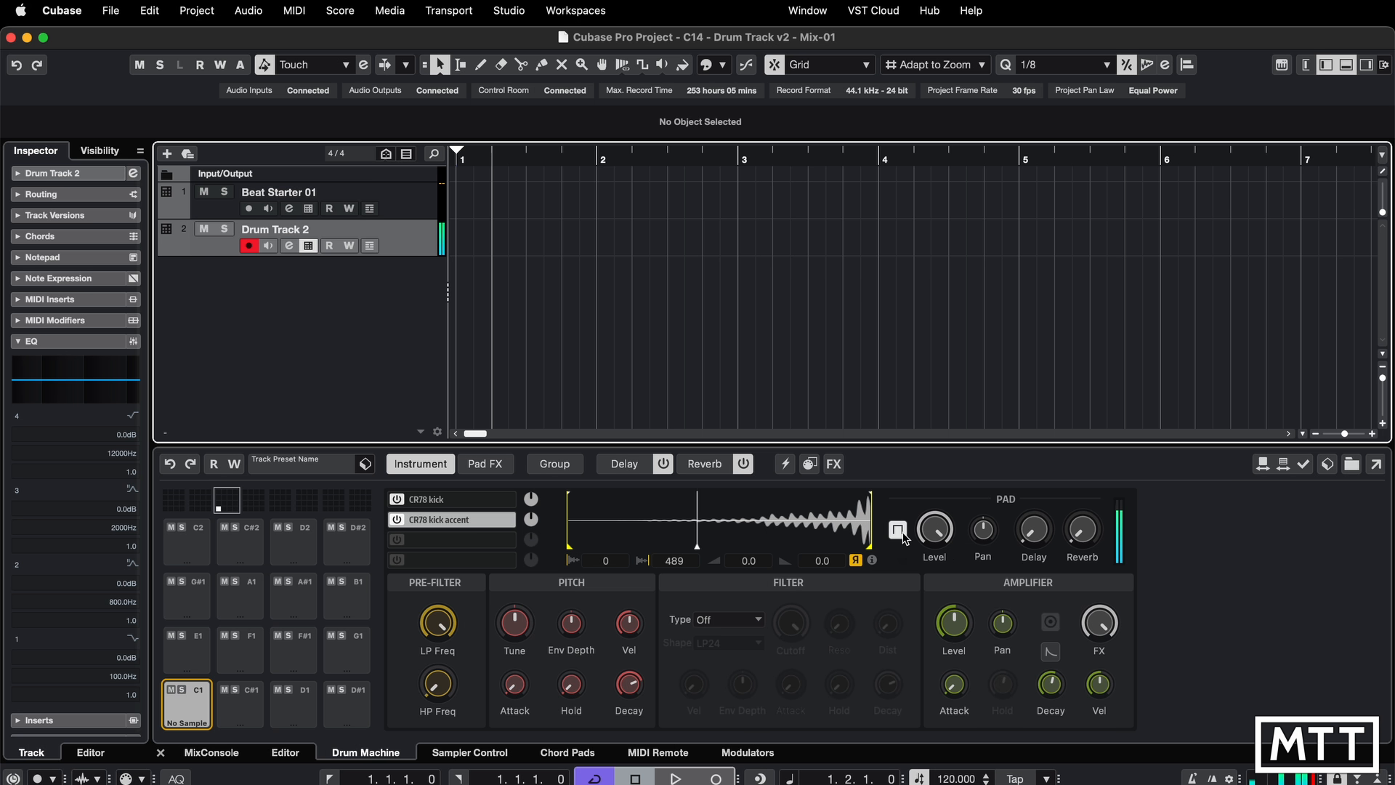
{"action": "left_click", "coordinate": [903, 537]}
{"action": "left_click", "coordinate": [904, 537]}
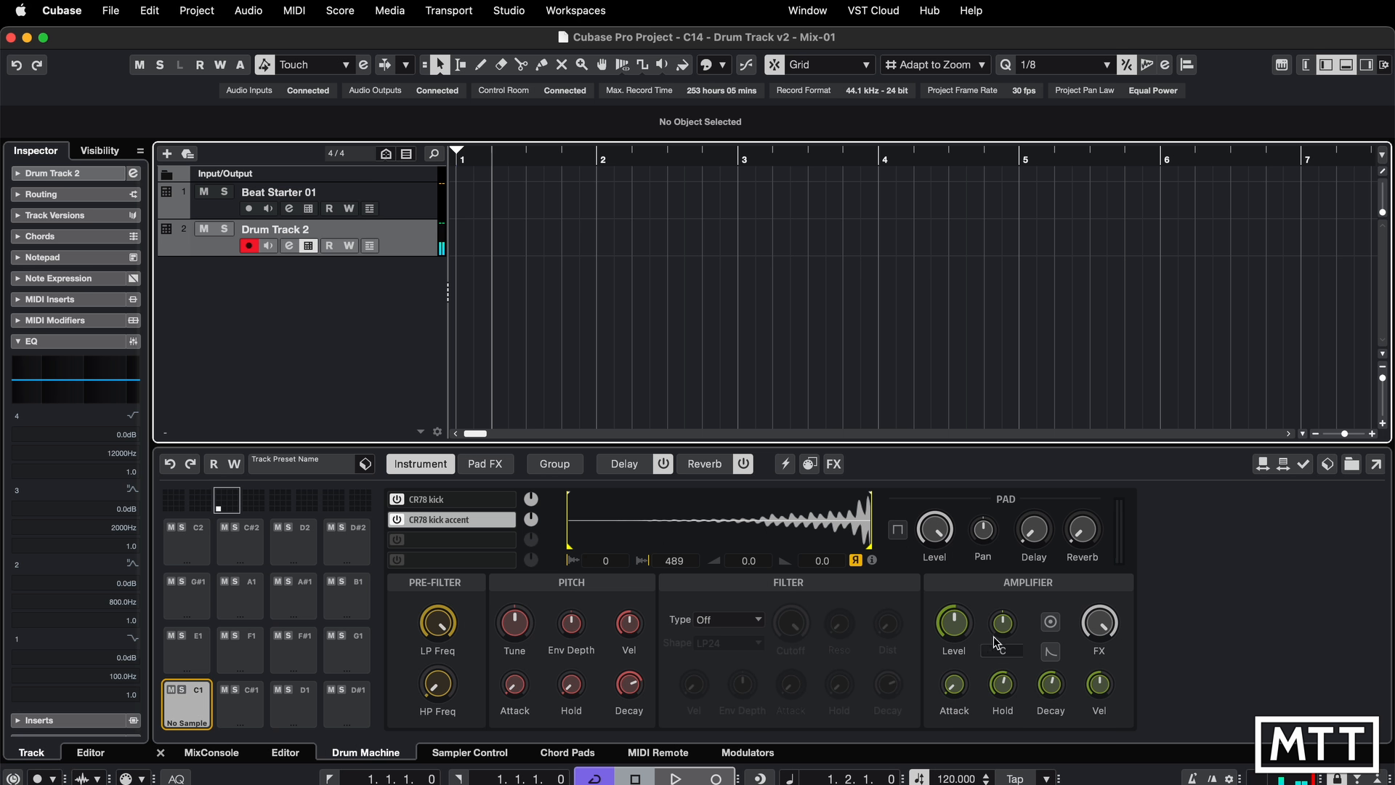
{"action": "left_click", "coordinate": [899, 530]}
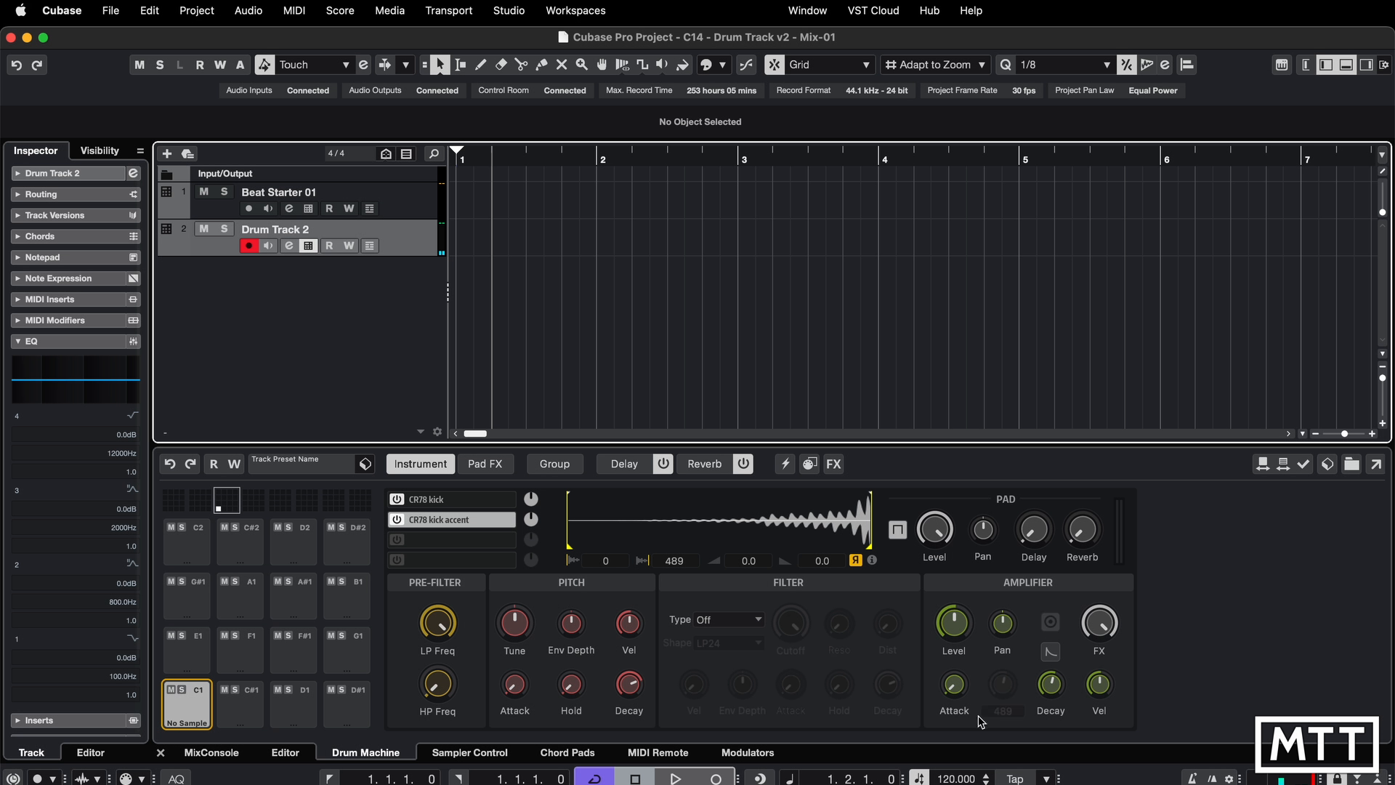
{"action": "left_click", "coordinate": [899, 530]}
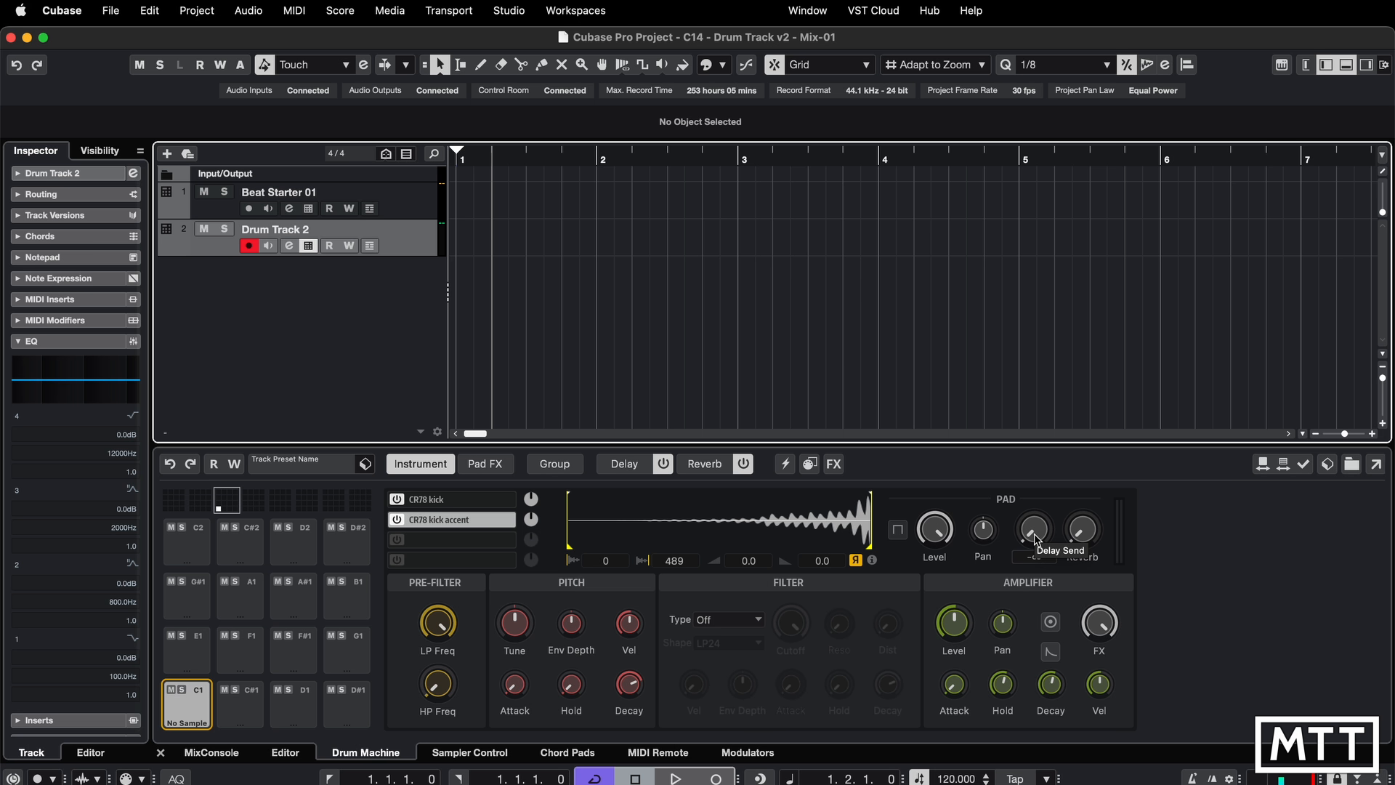
{"action": "left_click", "coordinate": [507, 502]}
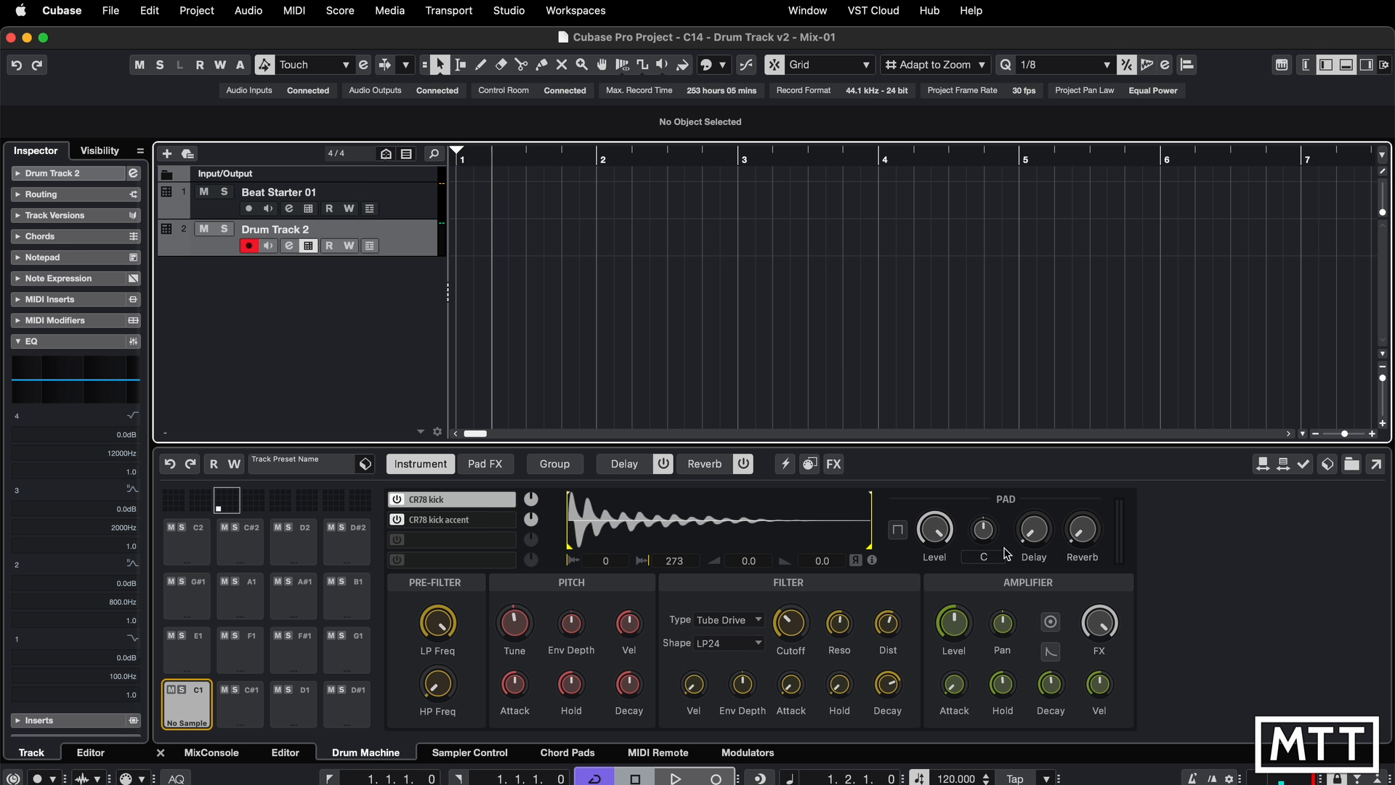
Show the CR78 kick accent layer and turn the pad's delay send down.
{"action": "left_click", "coordinate": [493, 520]}
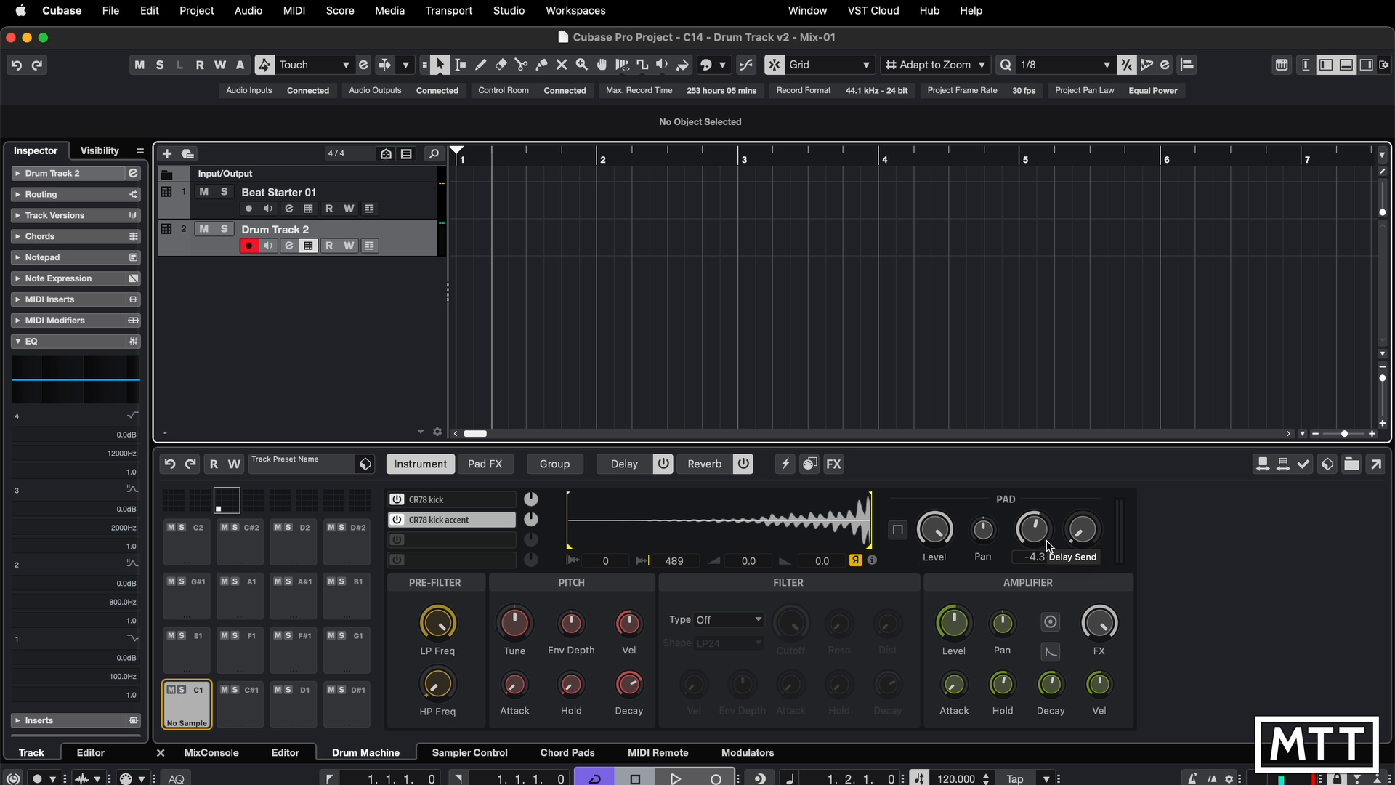
{"action": "left_click_drag", "start_coordinate": [1049, 547], "coordinate": [1027, 643]}
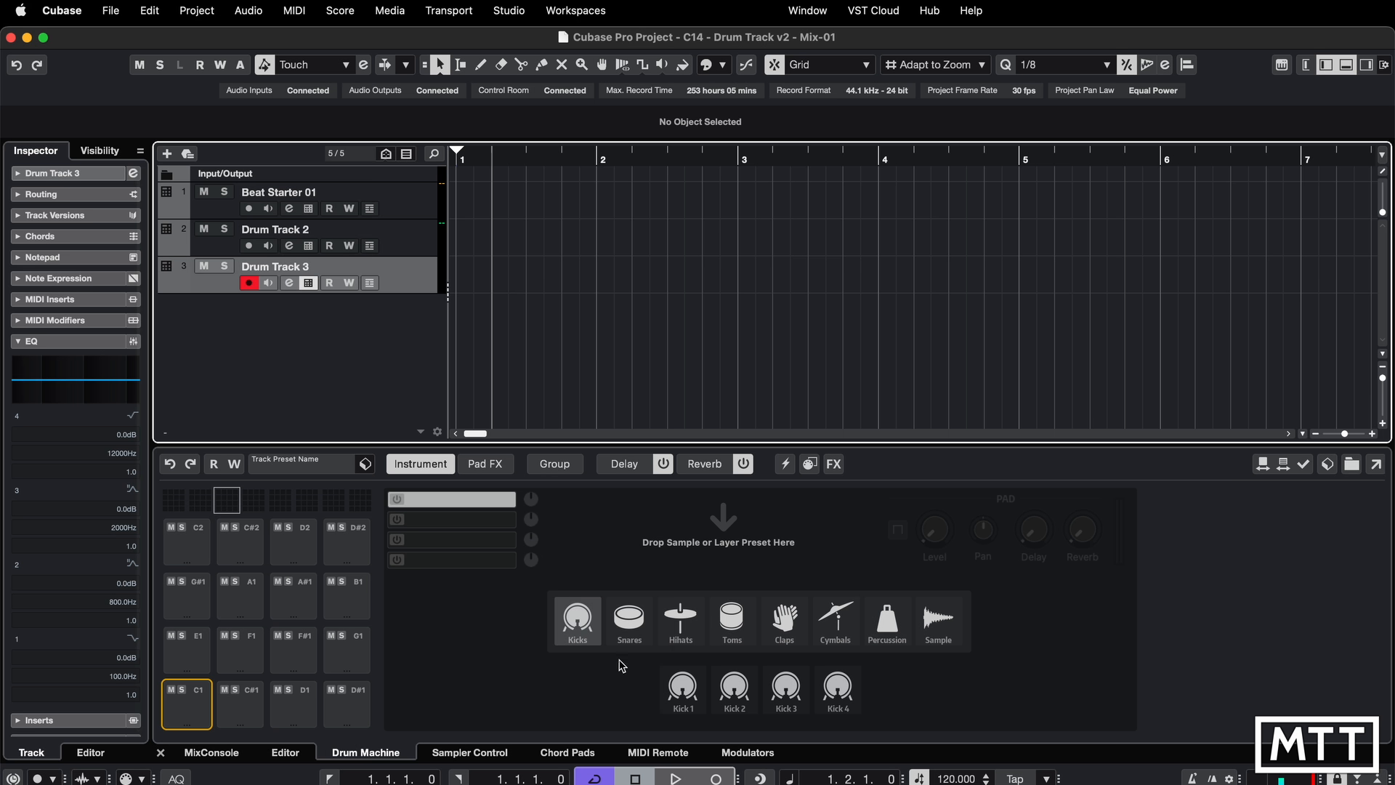
Look through the snare, hihat, tom and clap sounds for pad C1 of Drum Track 3, and load Kick 1.
{"action": "left_click", "coordinate": [643, 621]}
{"action": "left_click", "coordinate": [679, 620]}
{"action": "left_click", "coordinate": [730, 630]}
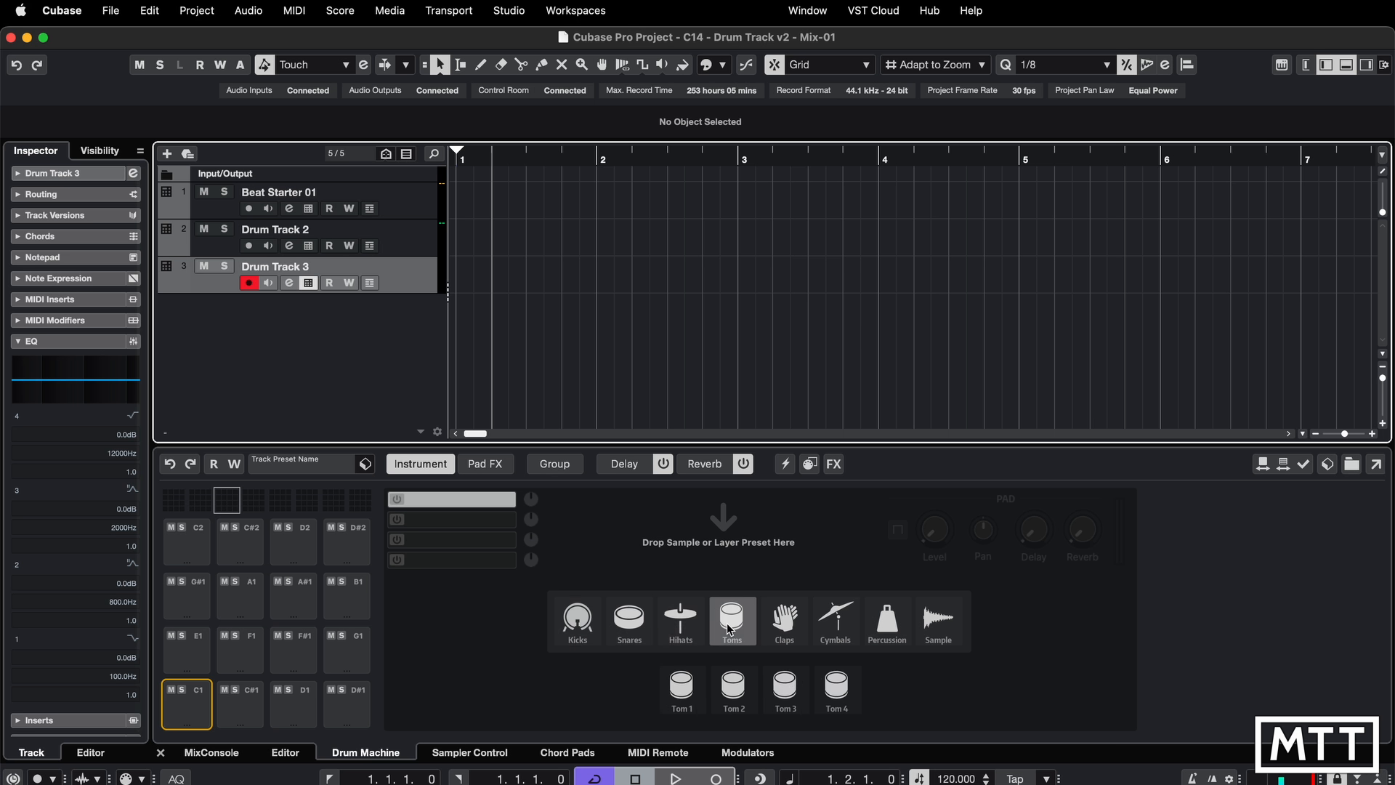
{"action": "left_click", "coordinate": [784, 626]}
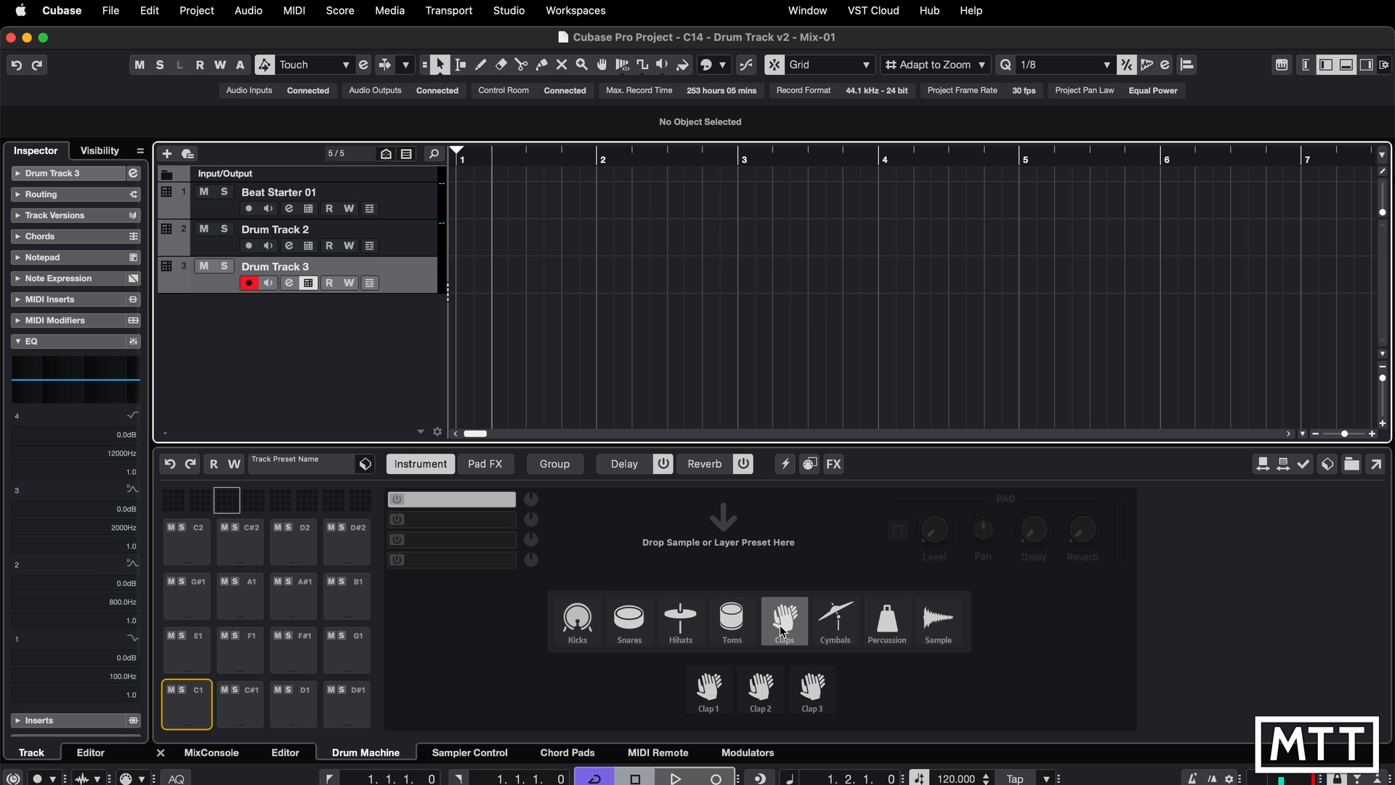
{"action": "left_click", "coordinate": [586, 627]}
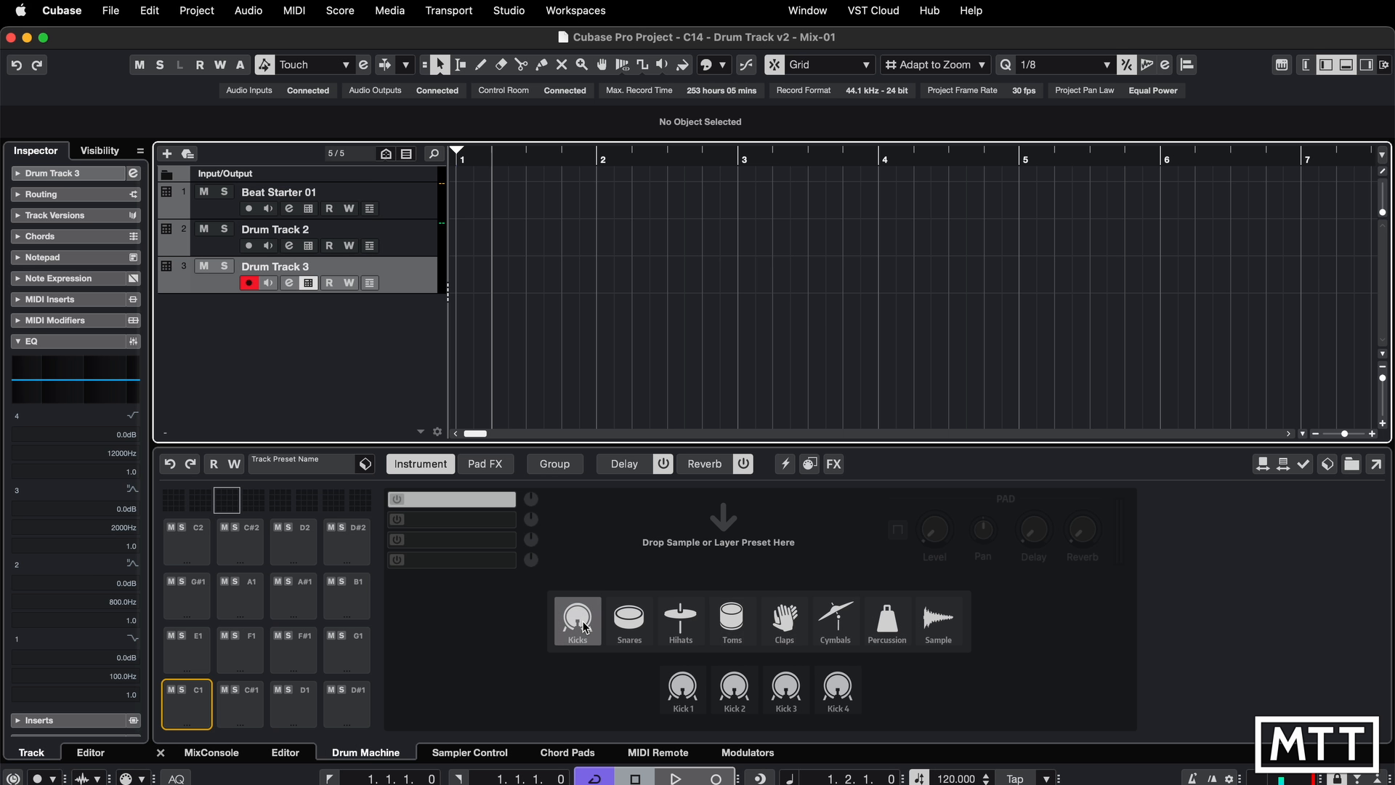
{"action": "left_click", "coordinate": [683, 687]}
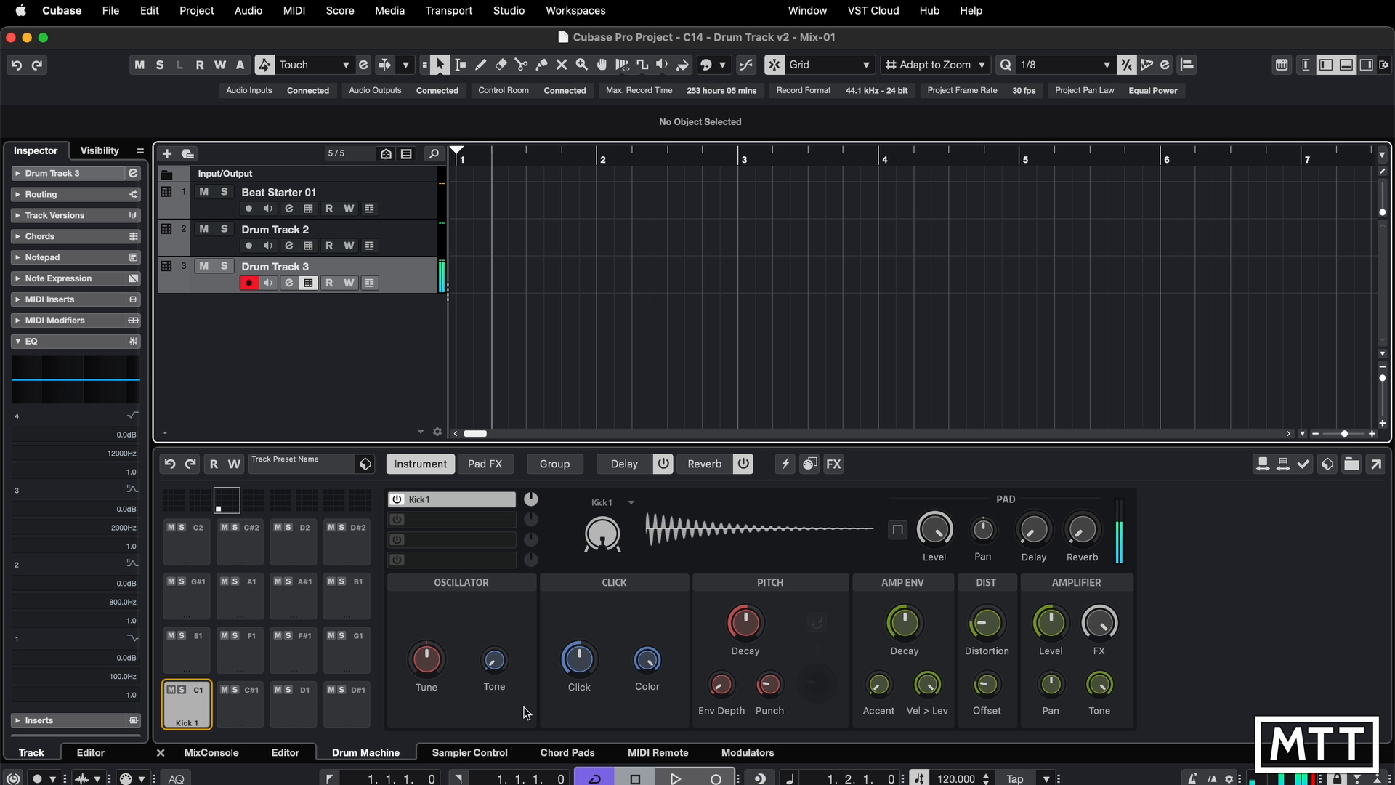
Shape Kick 1 by lowering its click level and raising its pitch decay and pitch envelope depth.
{"action": "left_click_drag", "start_coordinate": [579, 660], "coordinate": [579, 737]}
{"action": "left_click_drag", "start_coordinate": [581, 628], "coordinate": [579, 681]}
{"action": "mouse_move", "coordinate": [430, 663]}
{"action": "left_mouse_down"}
{"action": "mouse_move", "coordinate": [439, 620]}
{"action": "mouse_move", "coordinate": [431, 705]}
{"action": "mouse_move", "coordinate": [431, 661]}
{"action": "left_mouse_up"}
{"action": "left_click_drag", "start_coordinate": [758, 640], "coordinate": [772, 611]}
{"action": "left_click_drag", "start_coordinate": [725, 680], "coordinate": [736, 626]}
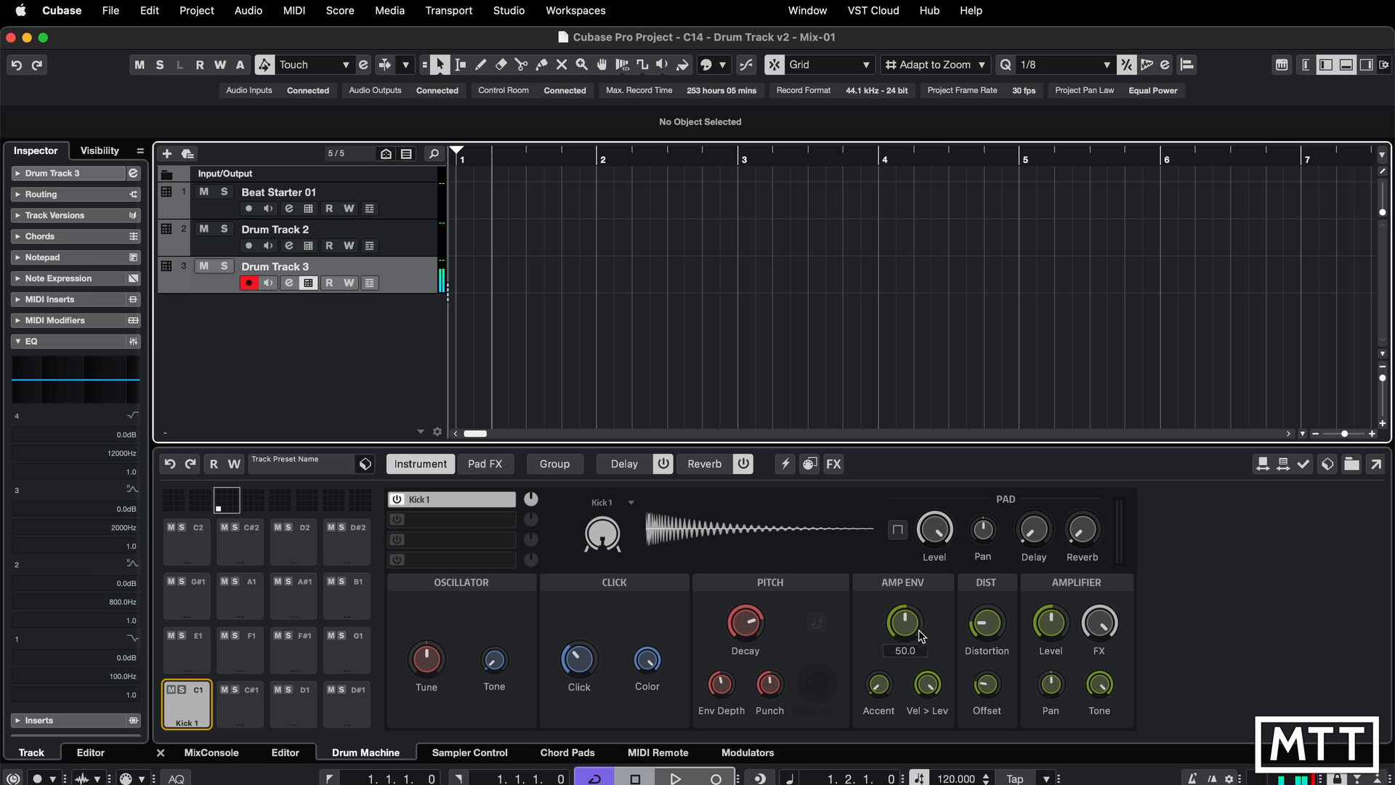
Try shorter amp envelope decays on Kick 1, restore the decay to 50, and raise its distortion.
{"action": "left_click_drag", "start_coordinate": [916, 630], "coordinate": [909, 616]}
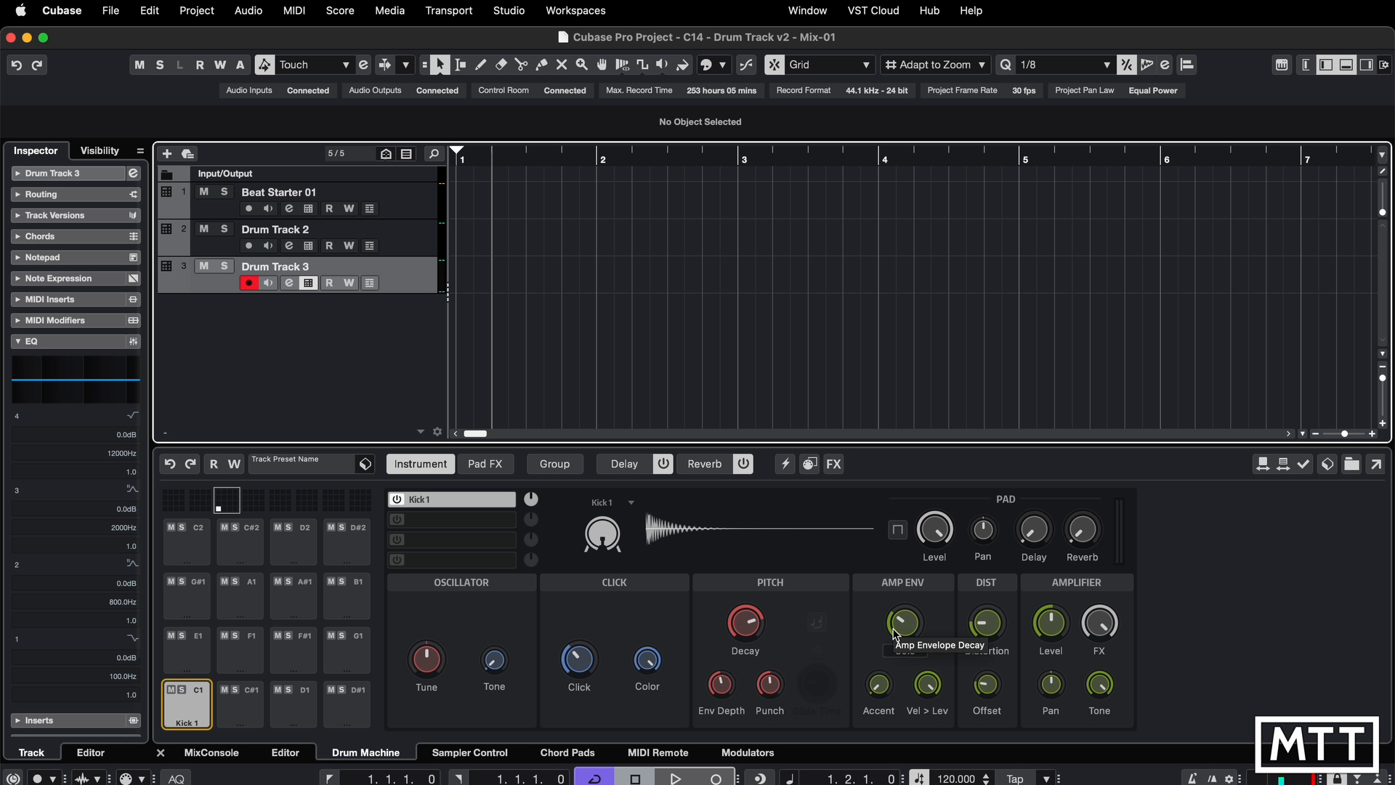
{"action": "left_click_drag", "start_coordinate": [895, 635], "coordinate": [935, 670]}
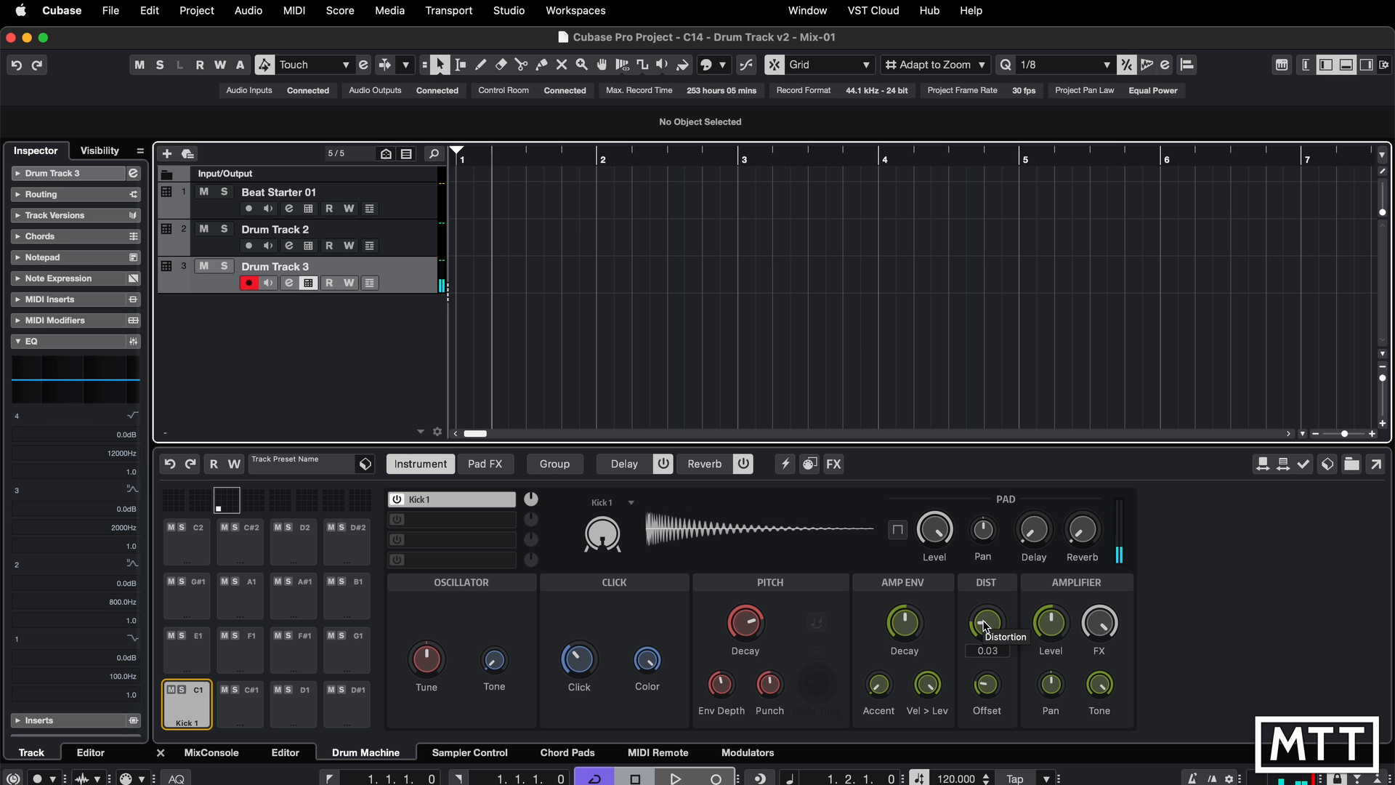
{"action": "left_click_drag", "start_coordinate": [987, 622], "coordinate": [1000, 552]}
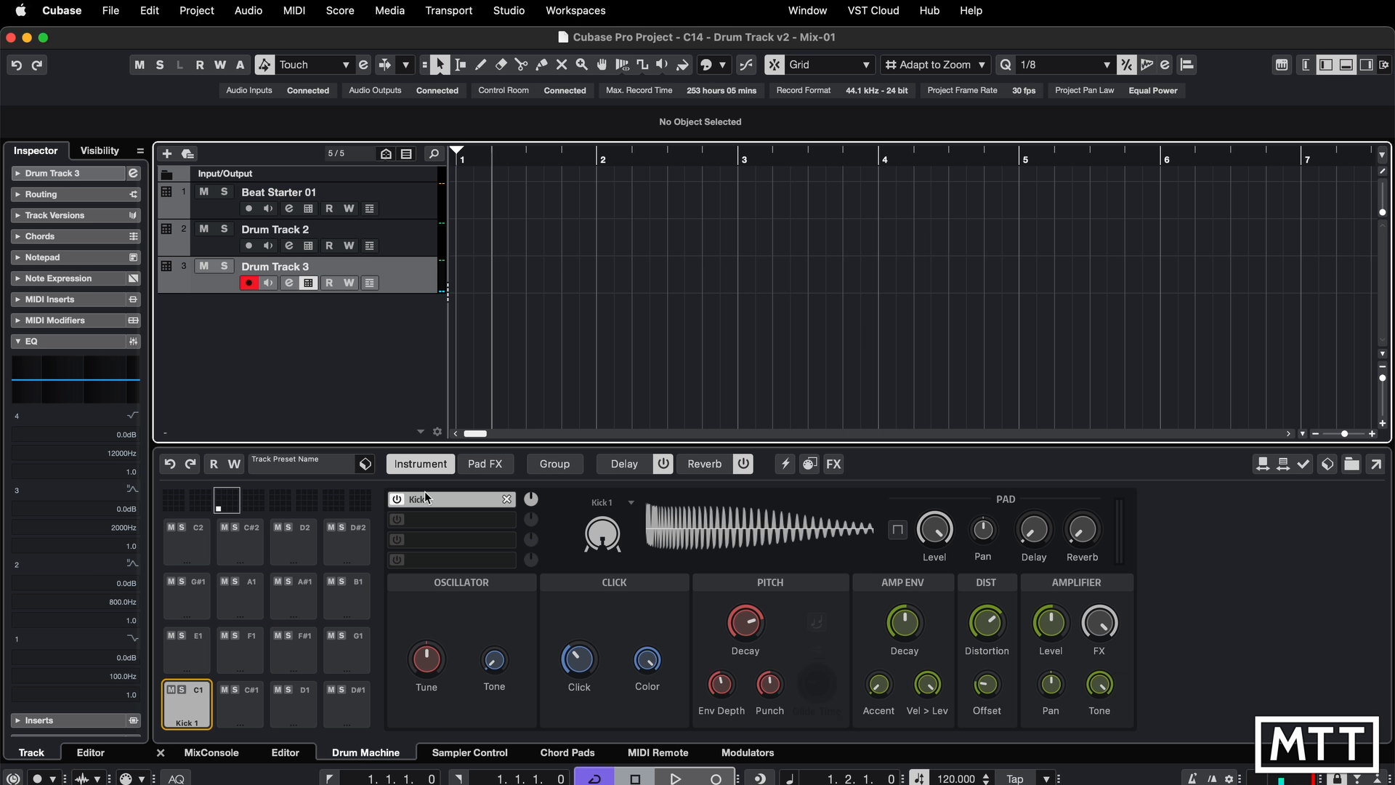
Remove Kick 1 from the first layer of pad C1 and load Kick 2 in its place.
{"action": "left_click", "coordinate": [507, 499]}
{"action": "left_click", "coordinate": [735, 686]}
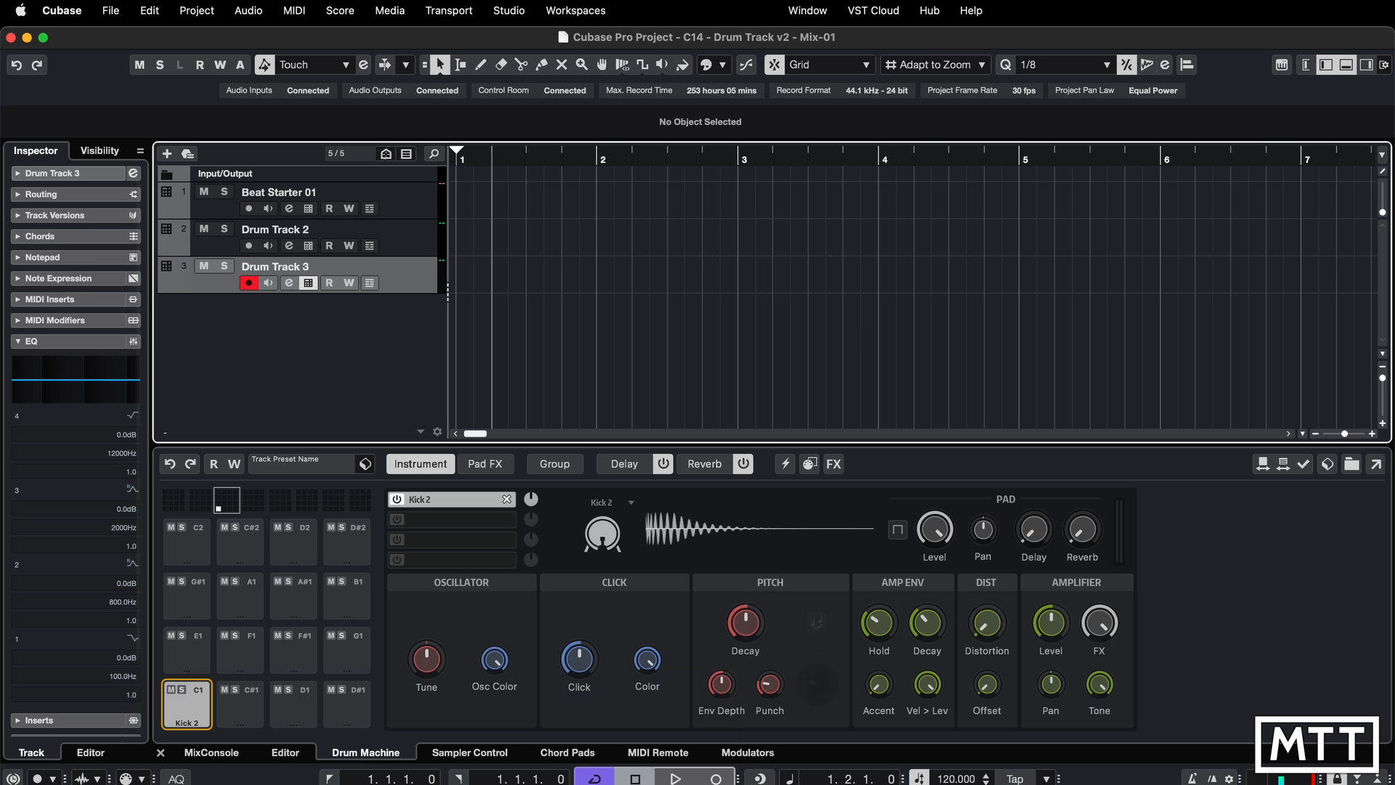
{"action": "mouse_move", "coordinate": [888, 686]}
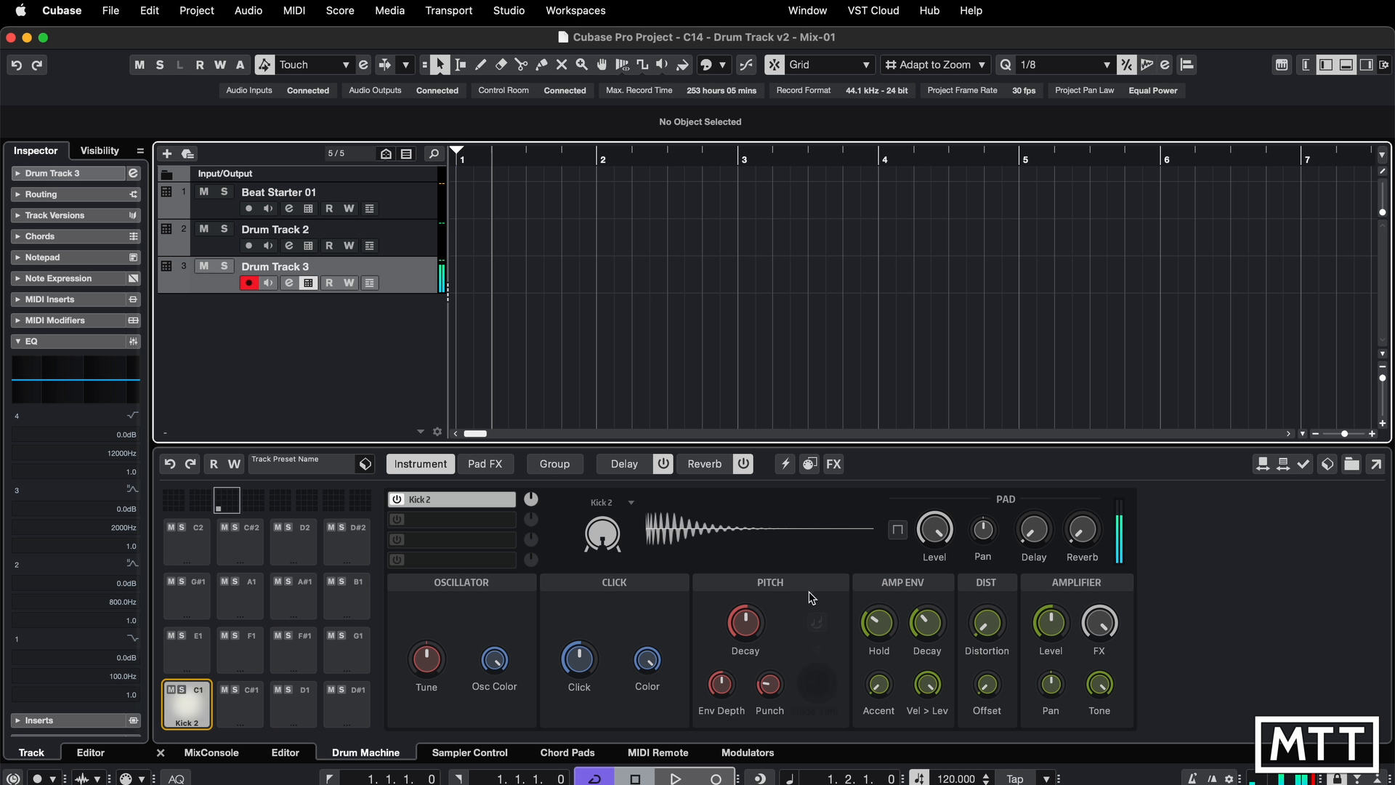
{"action": "mouse_move", "coordinate": [877, 602]}
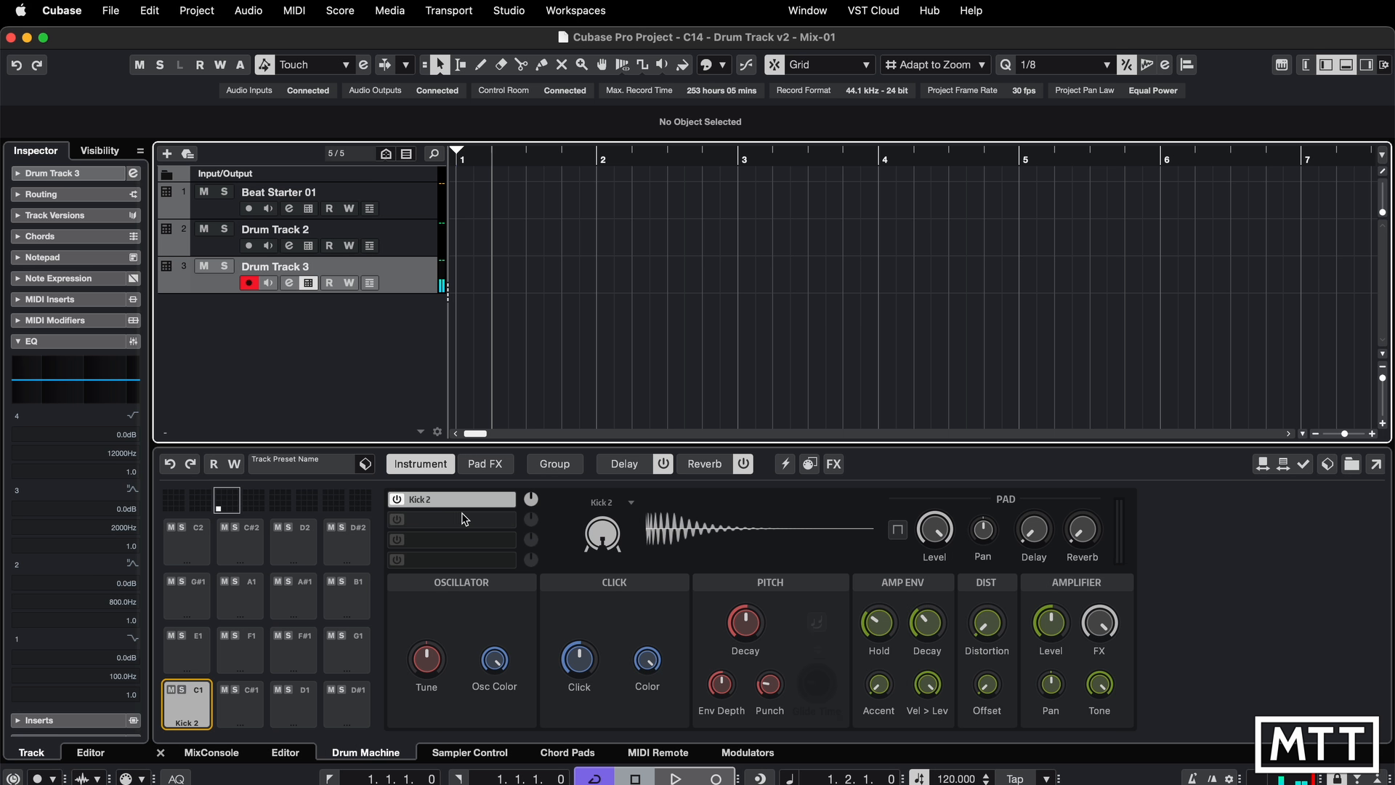
Add Kick 3 to the second layer of pad C1 and raise its noise level to about 2.3.
{"action": "left_click", "coordinate": [436, 520]}
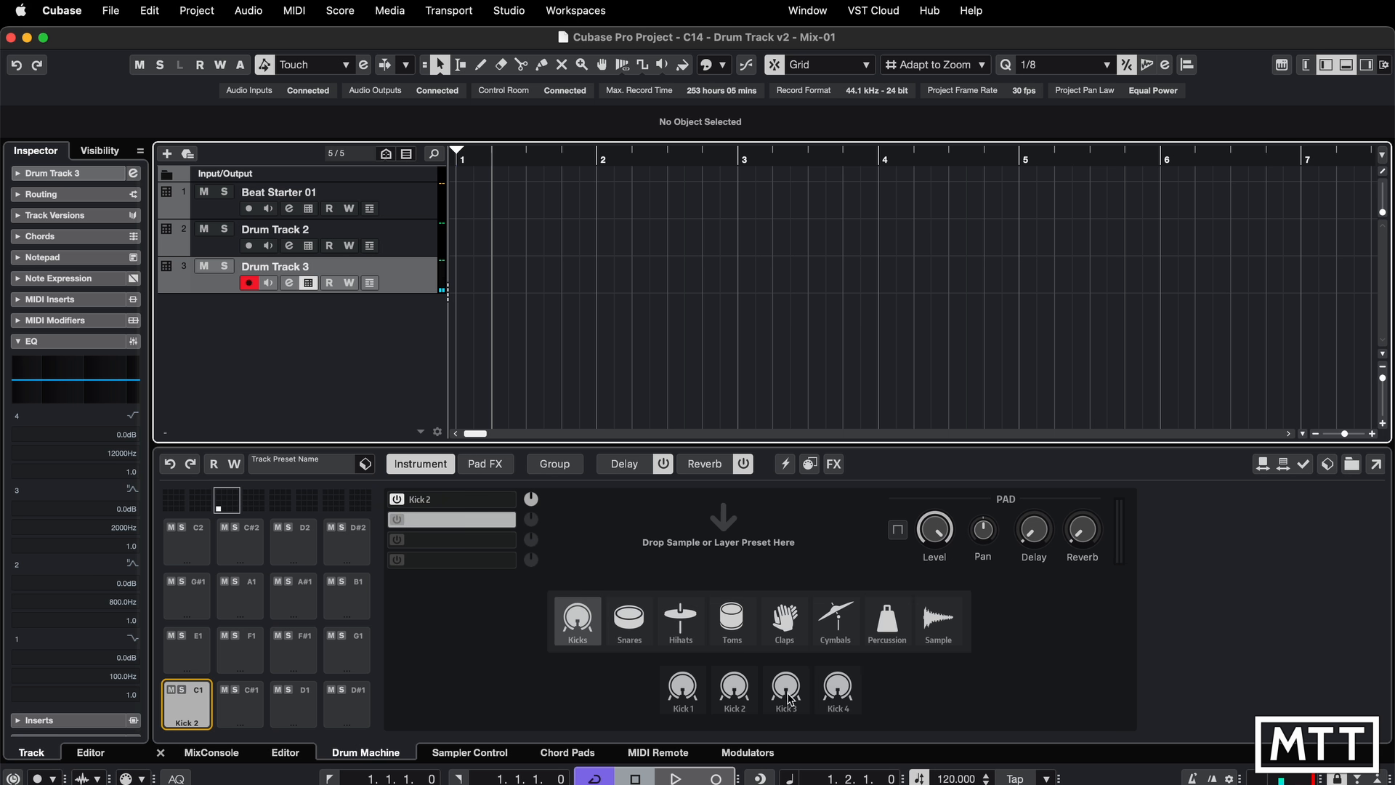
{"action": "left_click", "coordinate": [689, 602]}
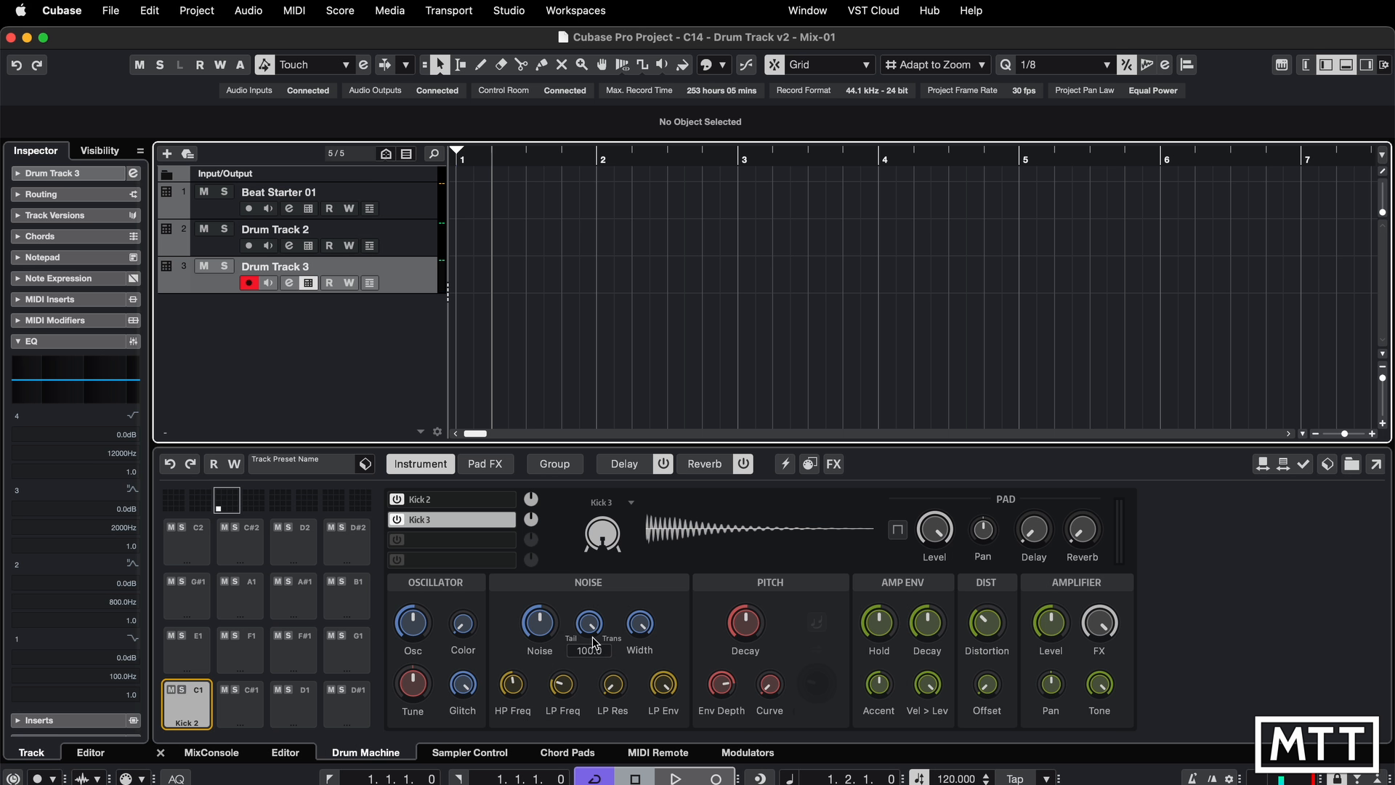
{"action": "left_click_drag", "start_coordinate": [550, 635], "coordinate": [547, 617]}
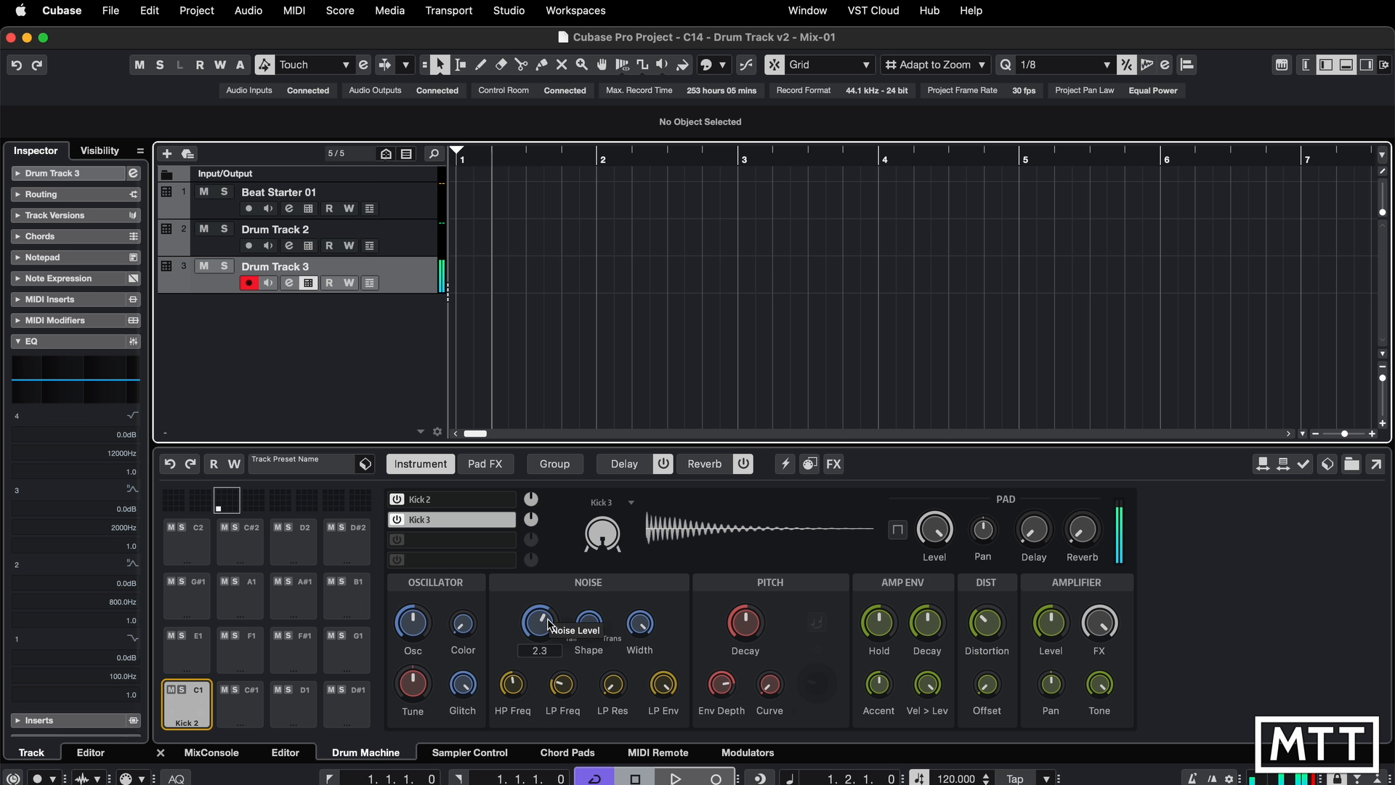
Switch off the Kick 2 layer and lower the noise level of Kick 3.
{"action": "left_click", "coordinate": [412, 500]}
{"action": "left_click", "coordinate": [429, 519]}
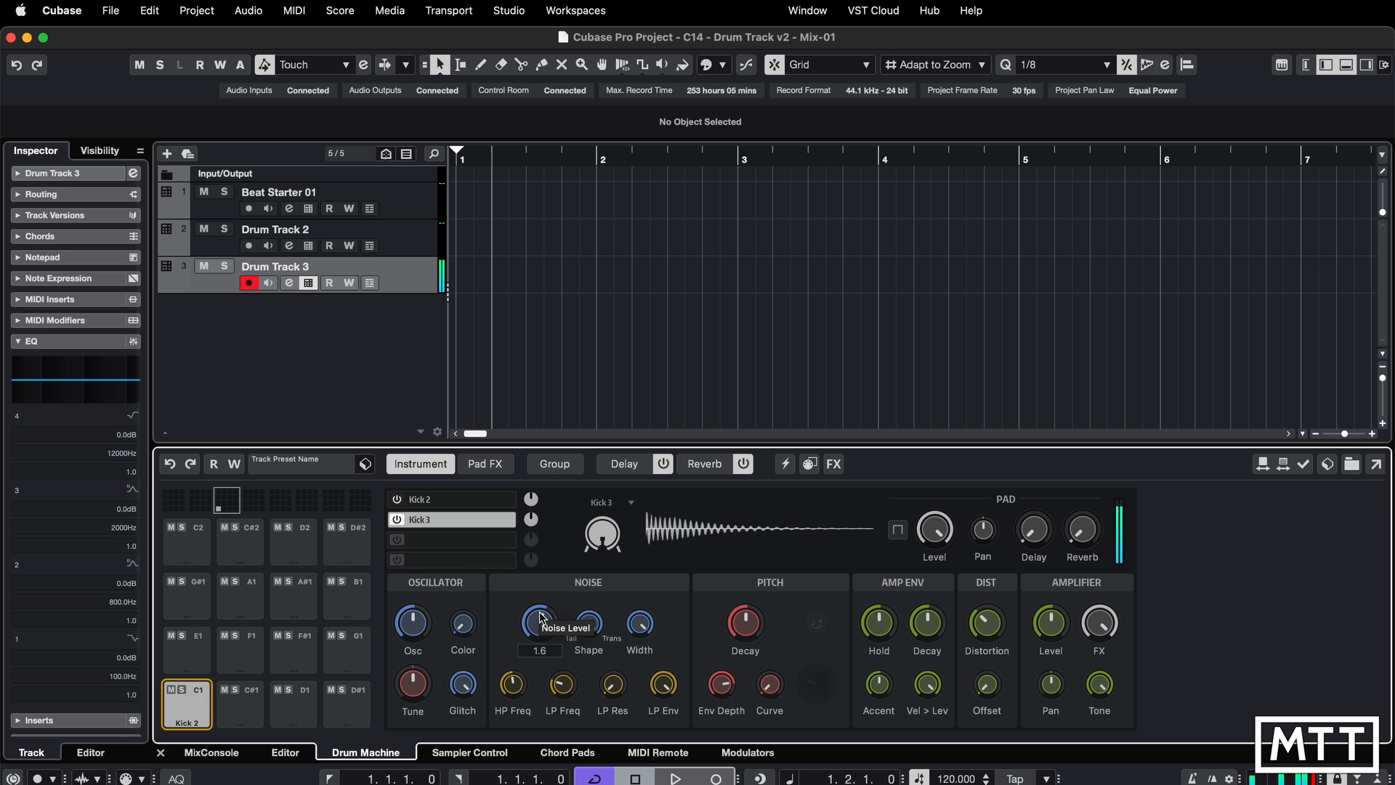
{"action": "left_click_drag", "start_coordinate": [539, 613], "coordinate": [554, 661]}
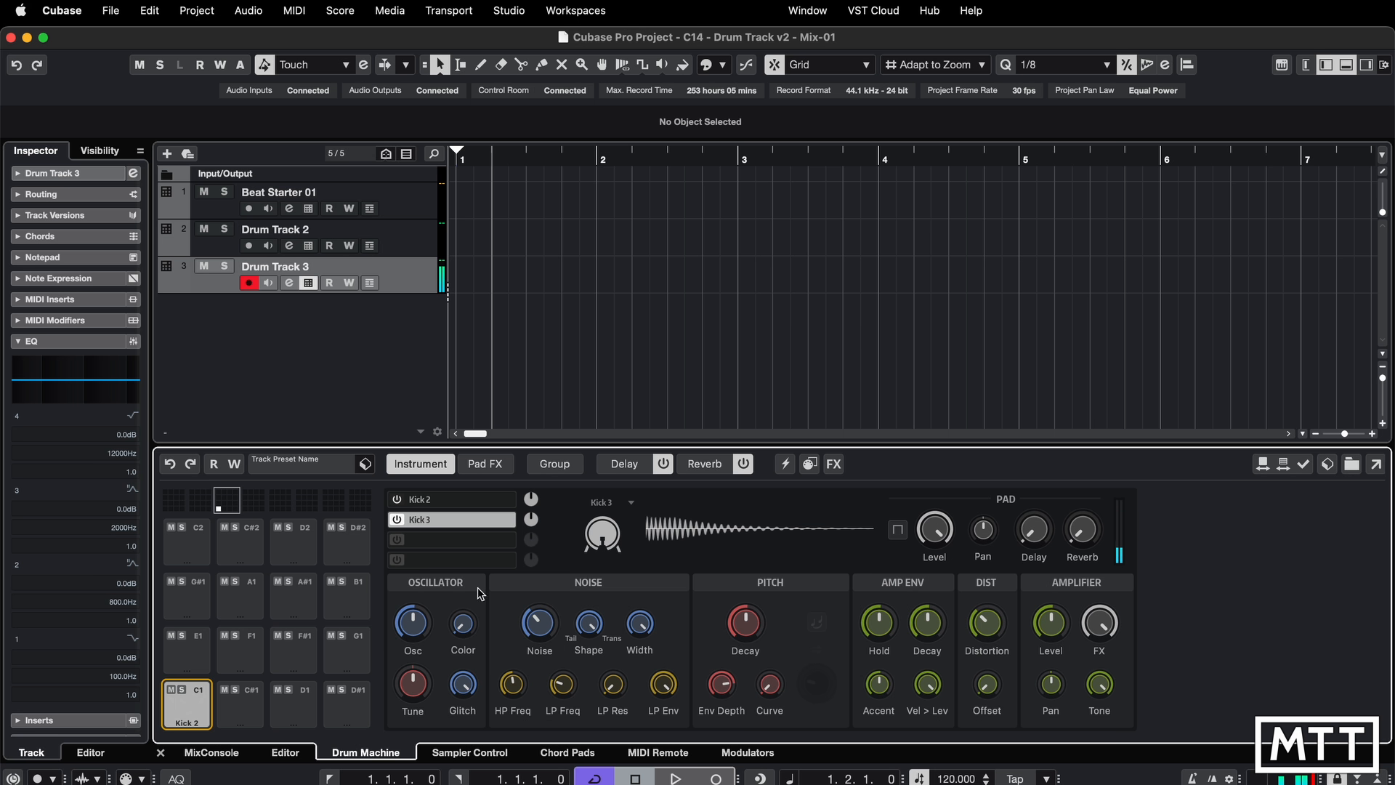
Add Kick 4 to the third layer of pad C1 with Kick 3 switched off, and raise its FM level and ratio.
{"action": "left_click", "coordinate": [437, 540]}
{"action": "left_click", "coordinate": [847, 690]}
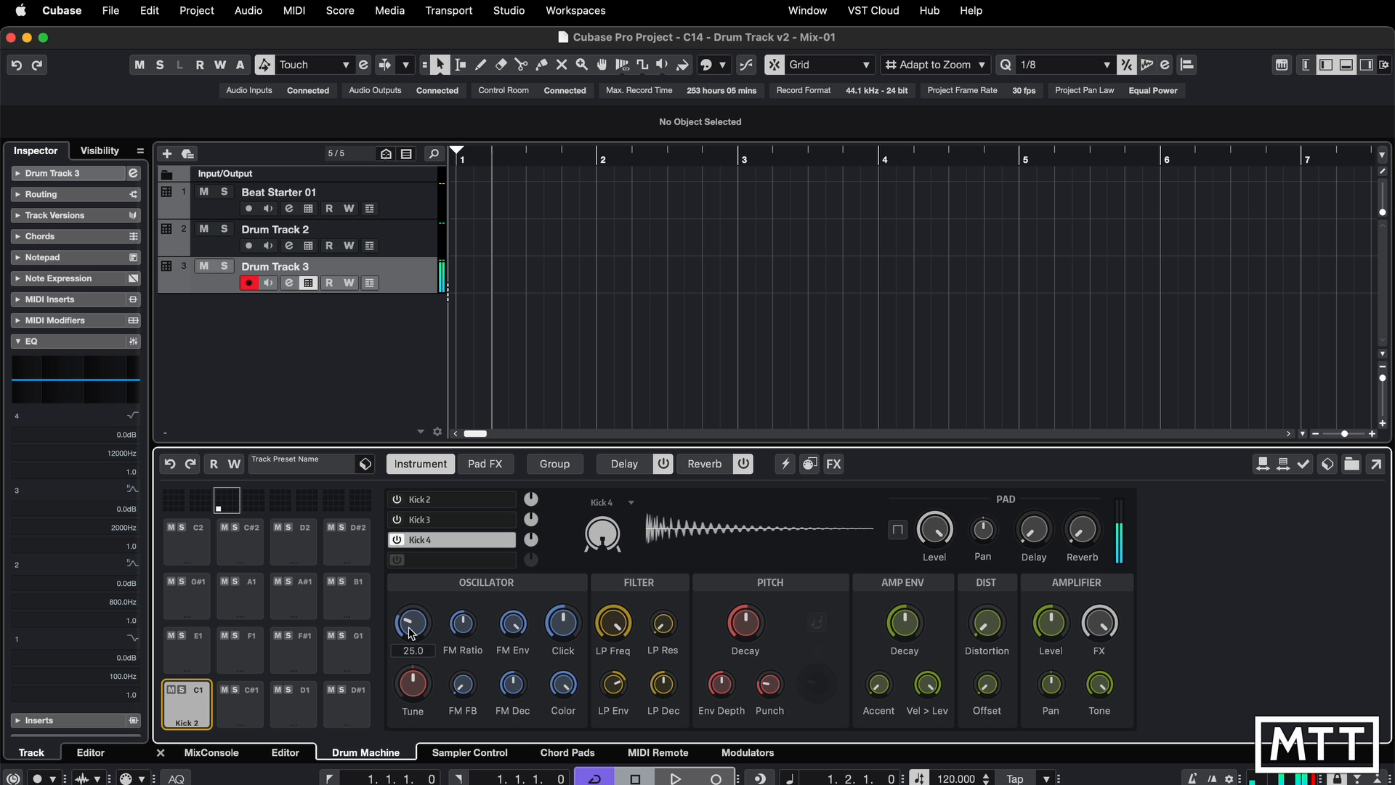
{"action": "left_click_drag", "start_coordinate": [409, 631], "coordinate": [463, 665]}
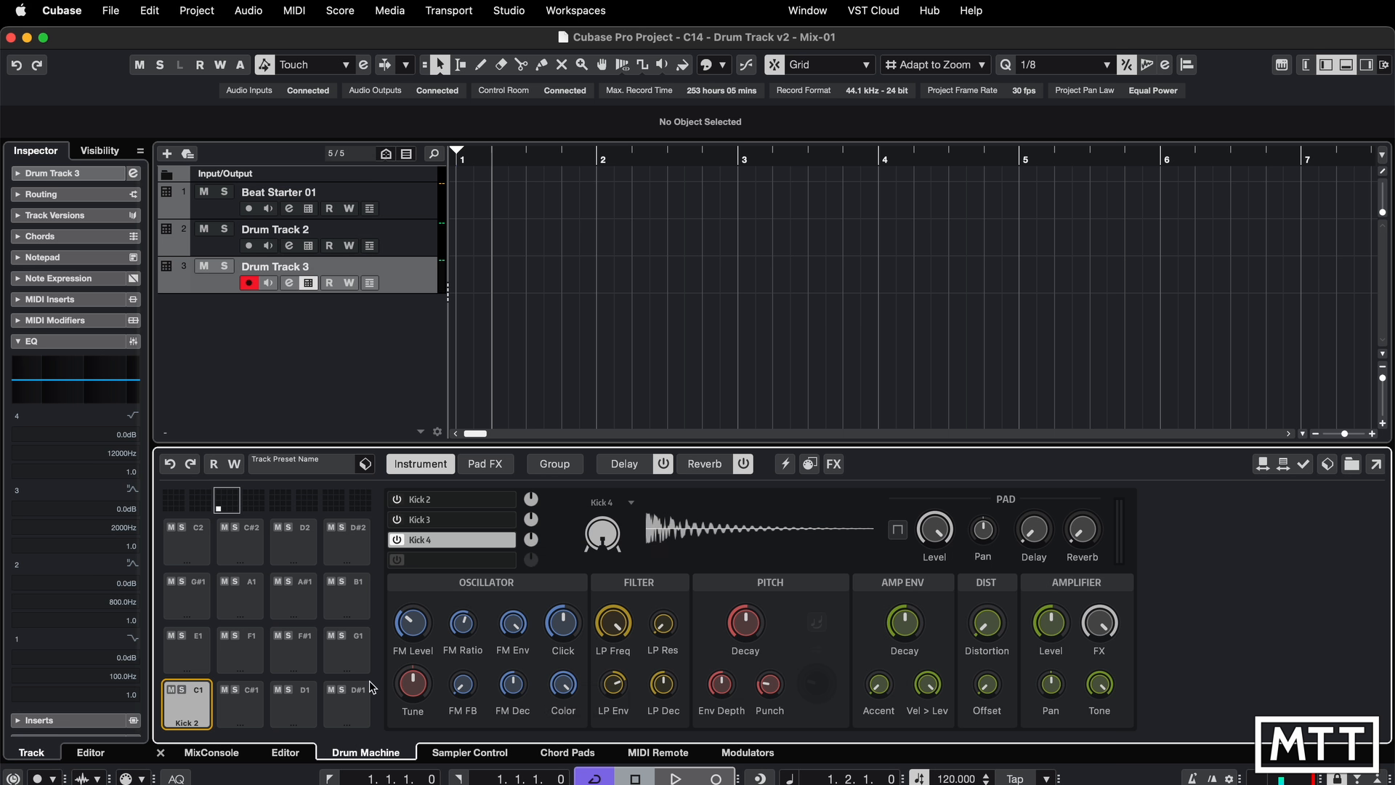
Load Snare 1 onto pad D1 from the snare sounds.
{"action": "left_click", "coordinate": [290, 707]}
{"action": "left_click", "coordinate": [630, 625]}
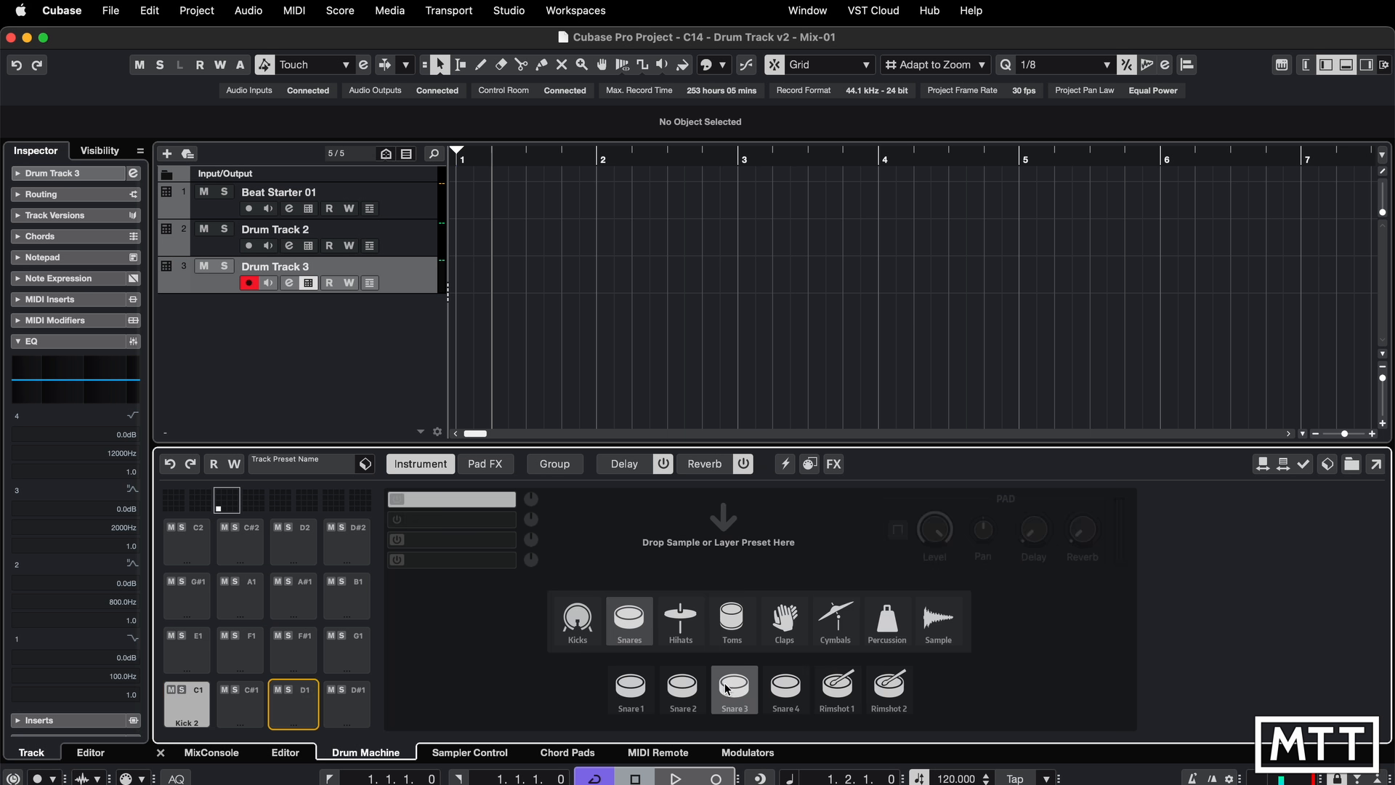
{"action": "left_click", "coordinate": [623, 687]}
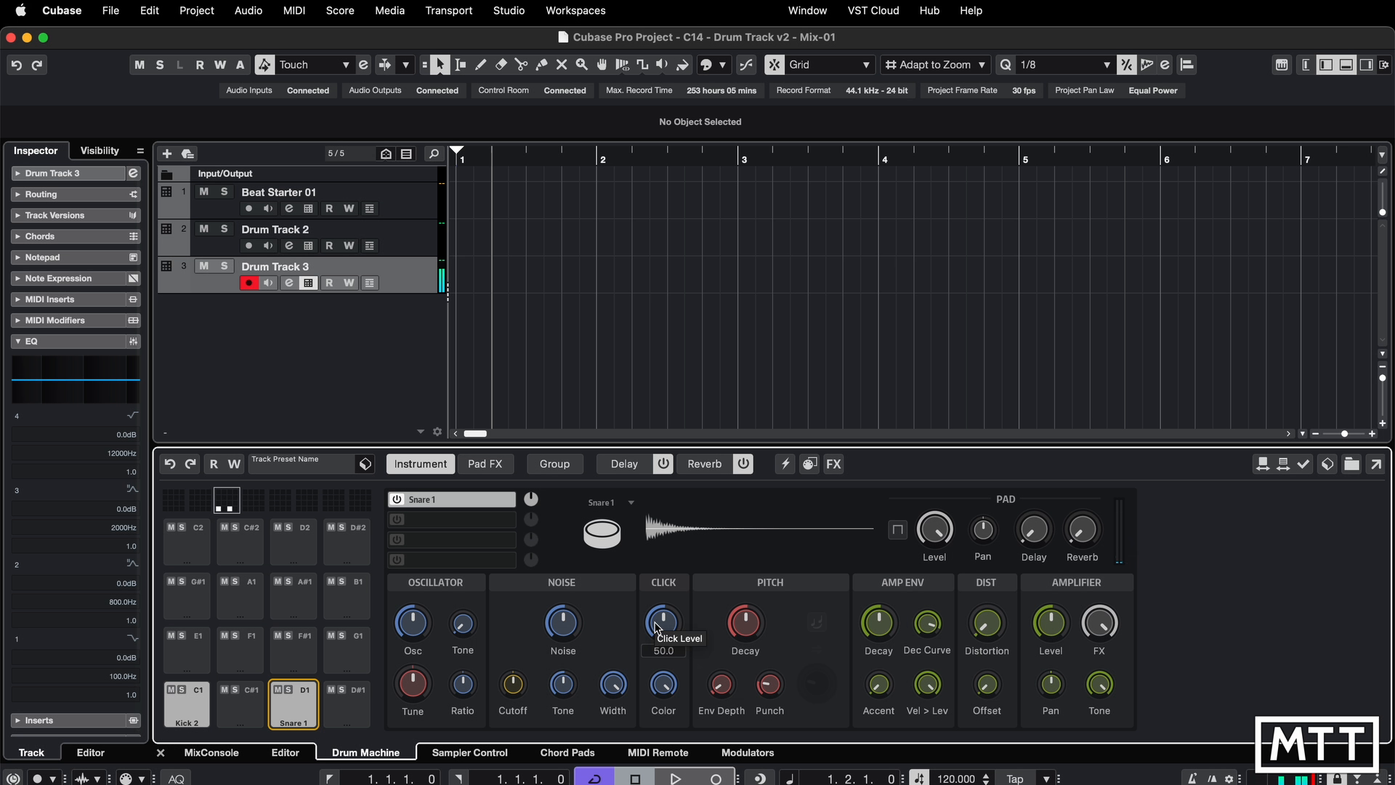
Turn Snare 1's click level fully down and try different pitch decay settings.
{"action": "left_click_drag", "start_coordinate": [656, 626], "coordinate": [665, 710]}
{"action": "left_click_drag", "start_coordinate": [748, 633], "coordinate": [745, 683]}
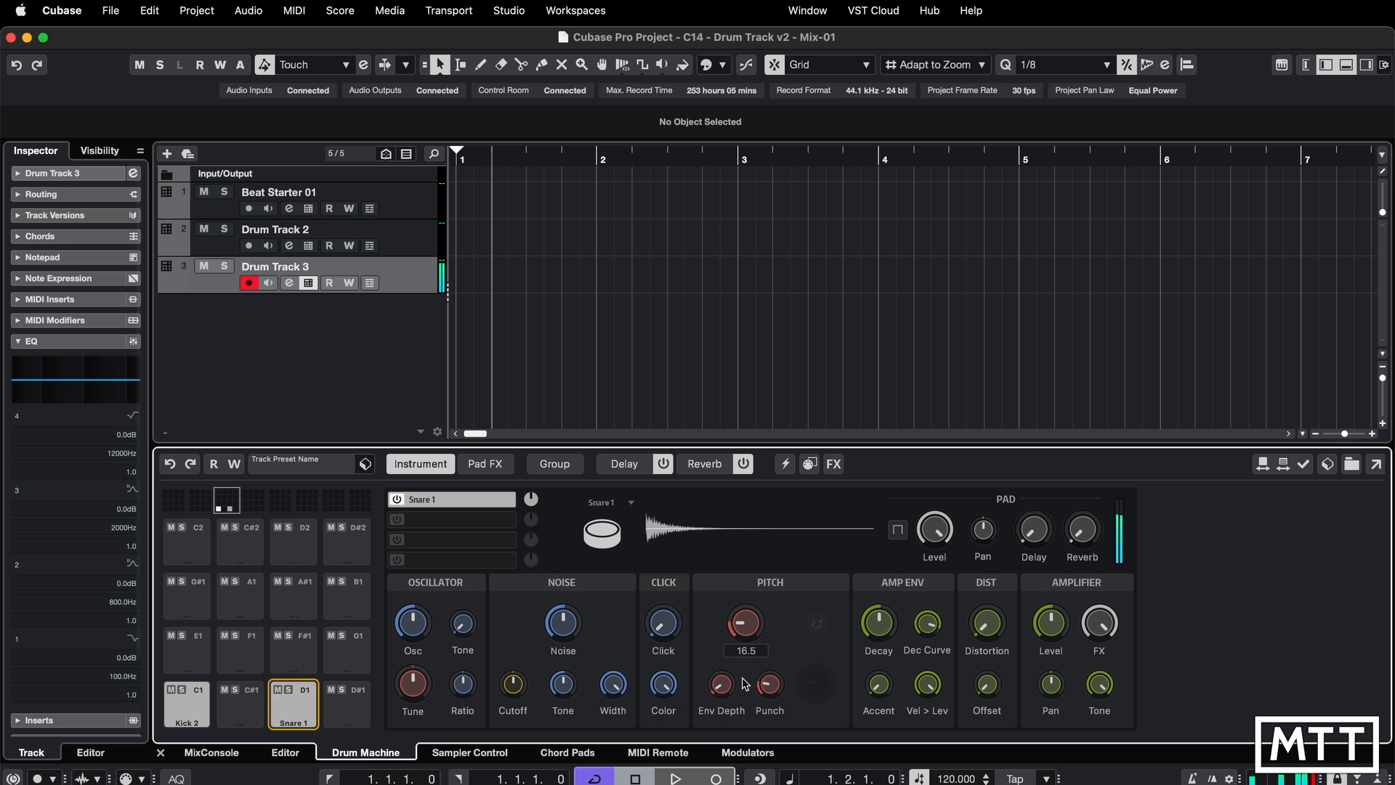
{"action": "left_click_drag", "start_coordinate": [742, 630], "coordinate": [749, 580]}
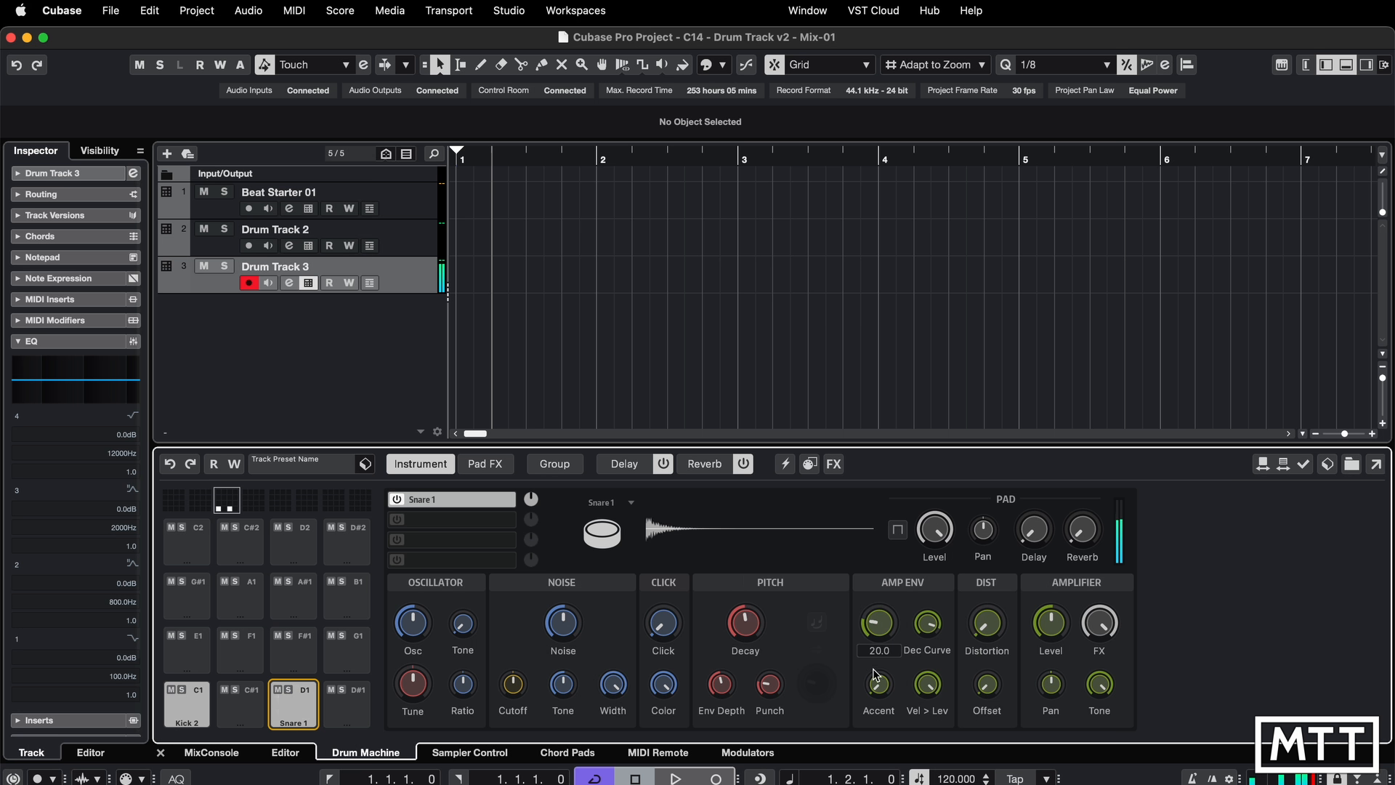
Adjust Snare 1's amp envelope by raising its decay and trying the velocity-to-level and accent amounts.
{"action": "mouse_move", "coordinate": [878, 622]}
{"action": "left_mouse_down"}
{"action": "mouse_move", "coordinate": [895, 570]}
{"action": "mouse_move", "coordinate": [895, 620]}
{"action": "left_mouse_up"}
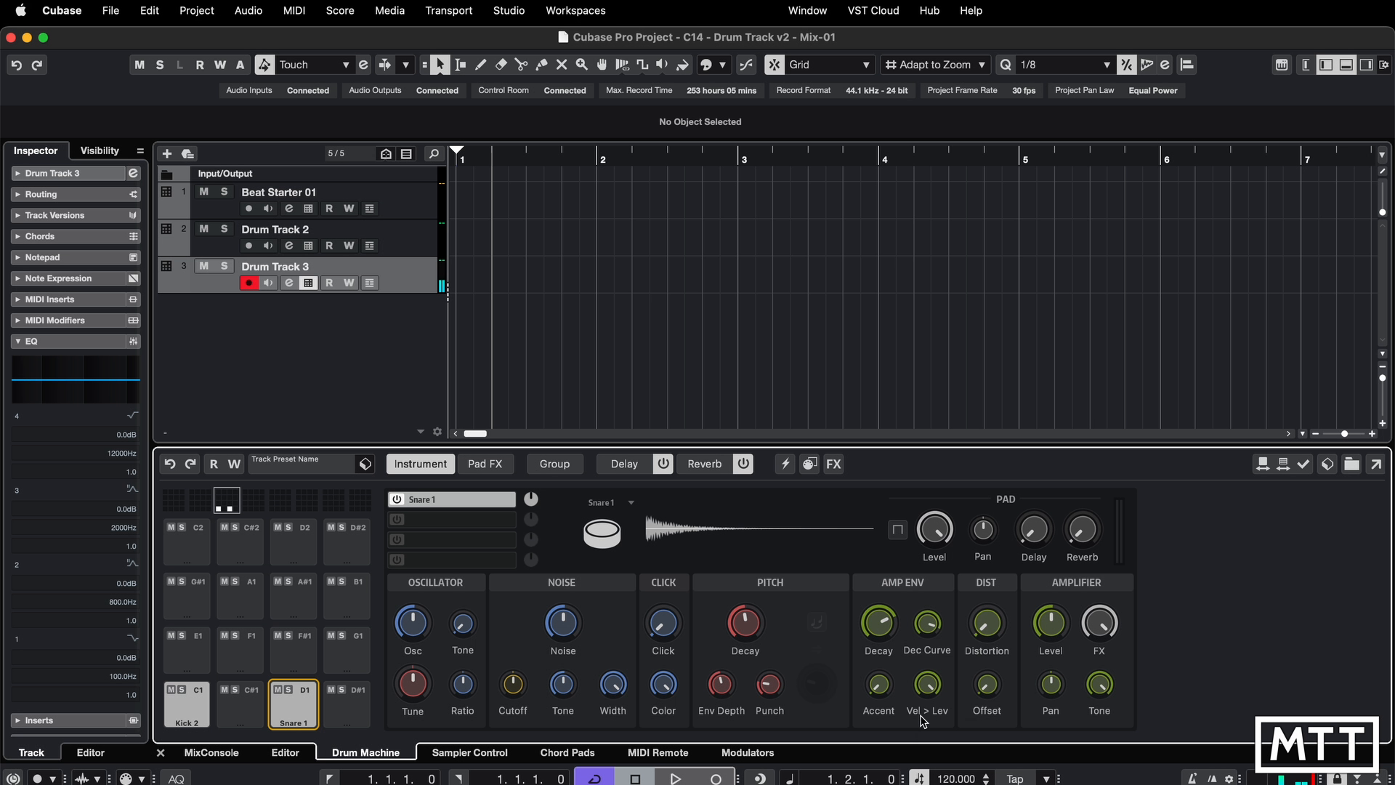
{"action": "left_click_drag", "start_coordinate": [920, 717], "coordinate": [921, 784]}
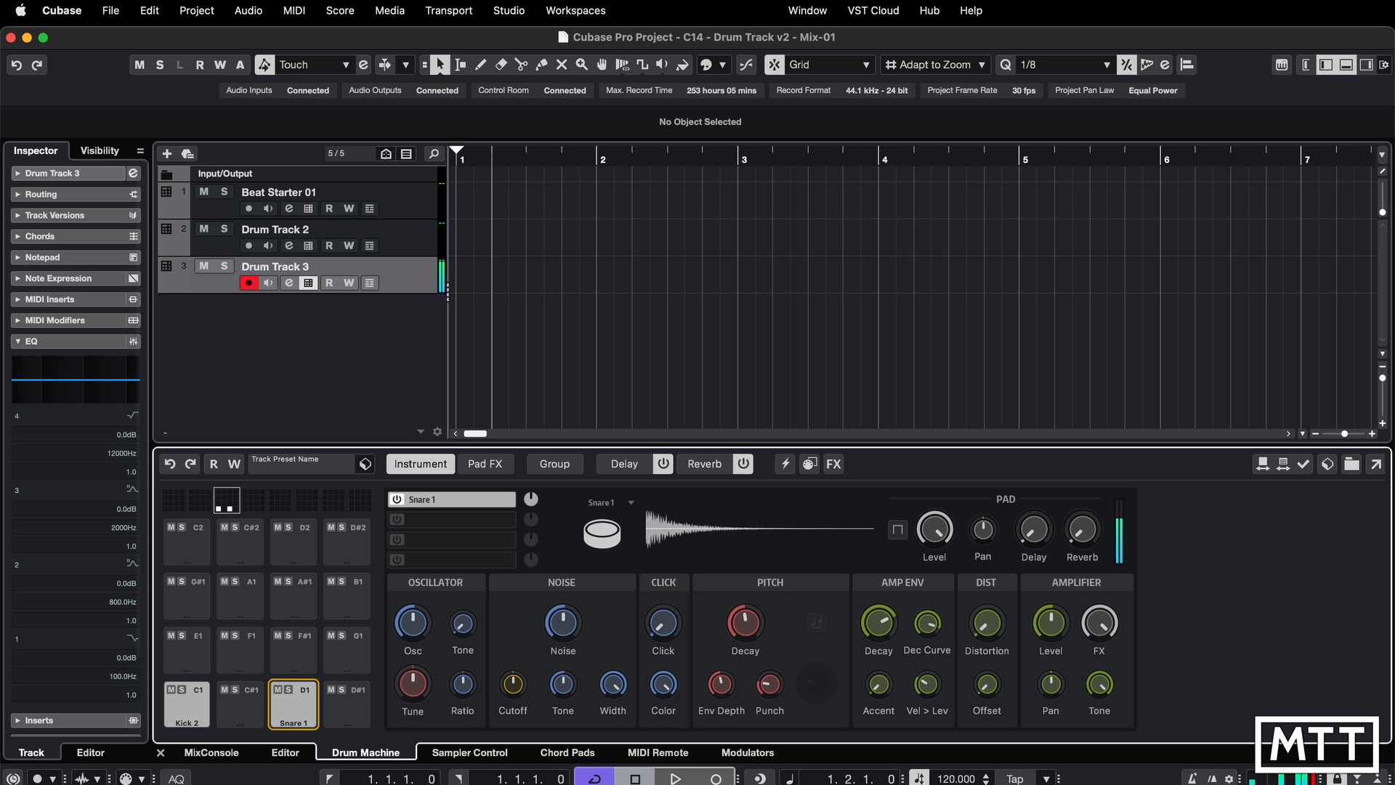
{"action": "left_click_drag", "start_coordinate": [933, 688], "coordinate": [931, 764]}
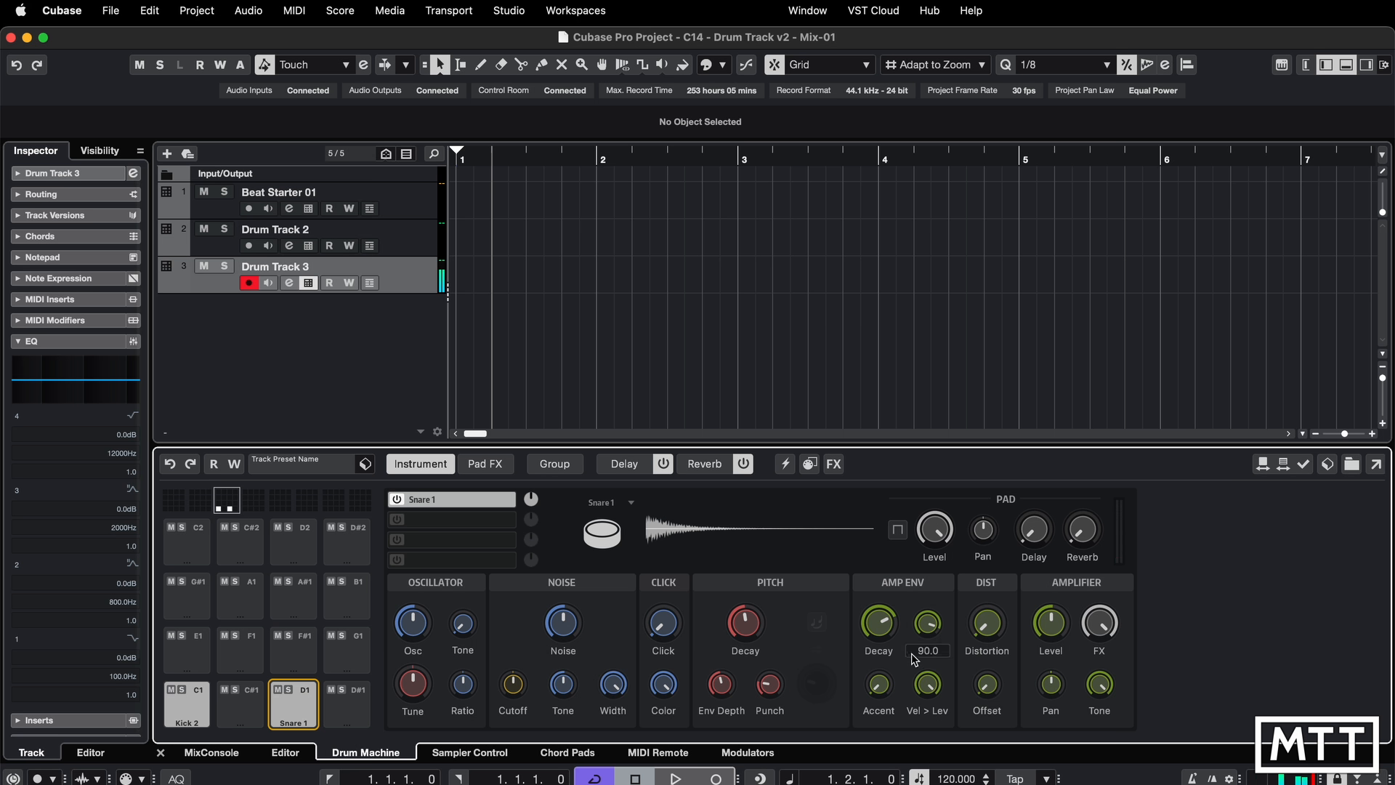
{"action": "left_click_drag", "start_coordinate": [888, 682], "coordinate": [912, 547]}
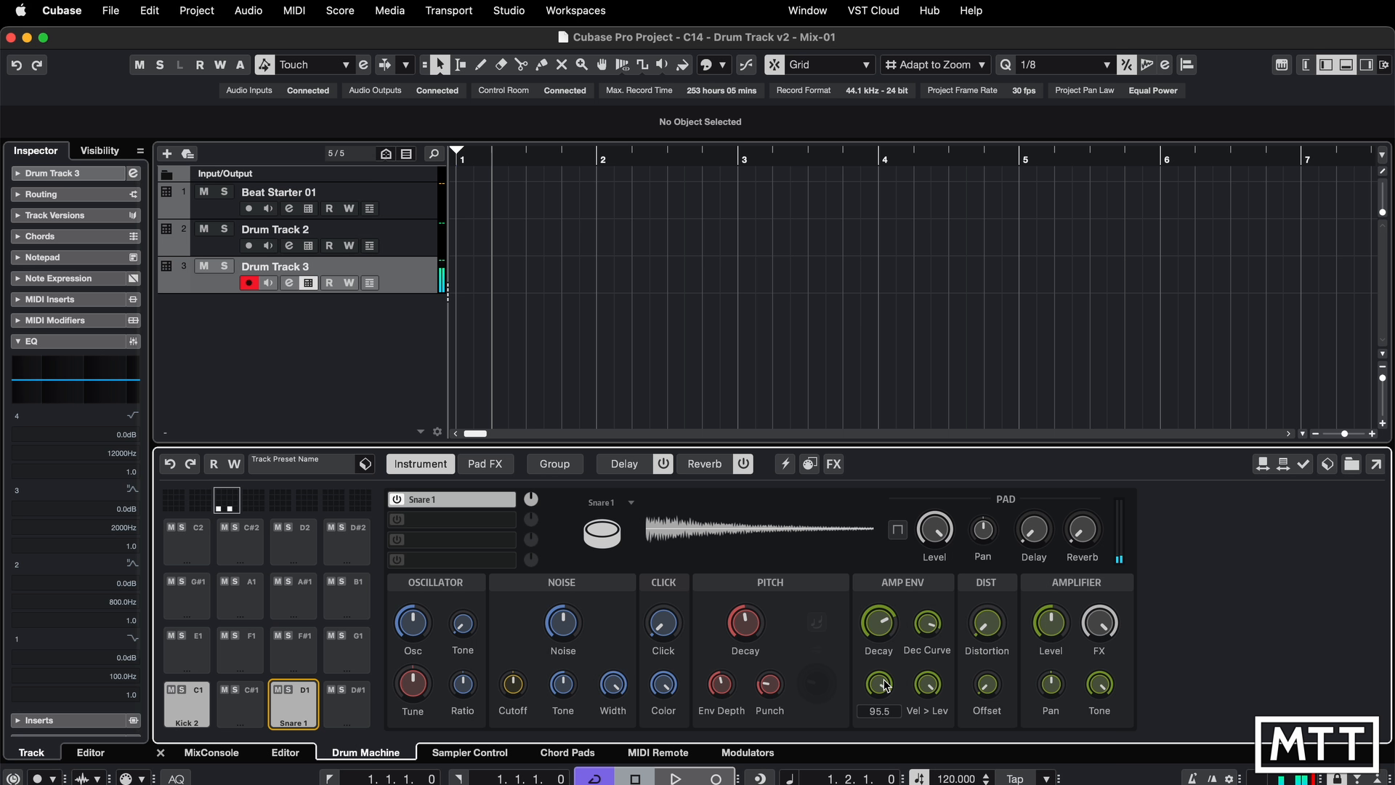
{"action": "mouse_move", "coordinate": [885, 680]}
{"action": "left_mouse_down"}
{"action": "mouse_move", "coordinate": [887, 737]}
{"action": "mouse_move", "coordinate": [875, 690]}
{"action": "left_mouse_up"}
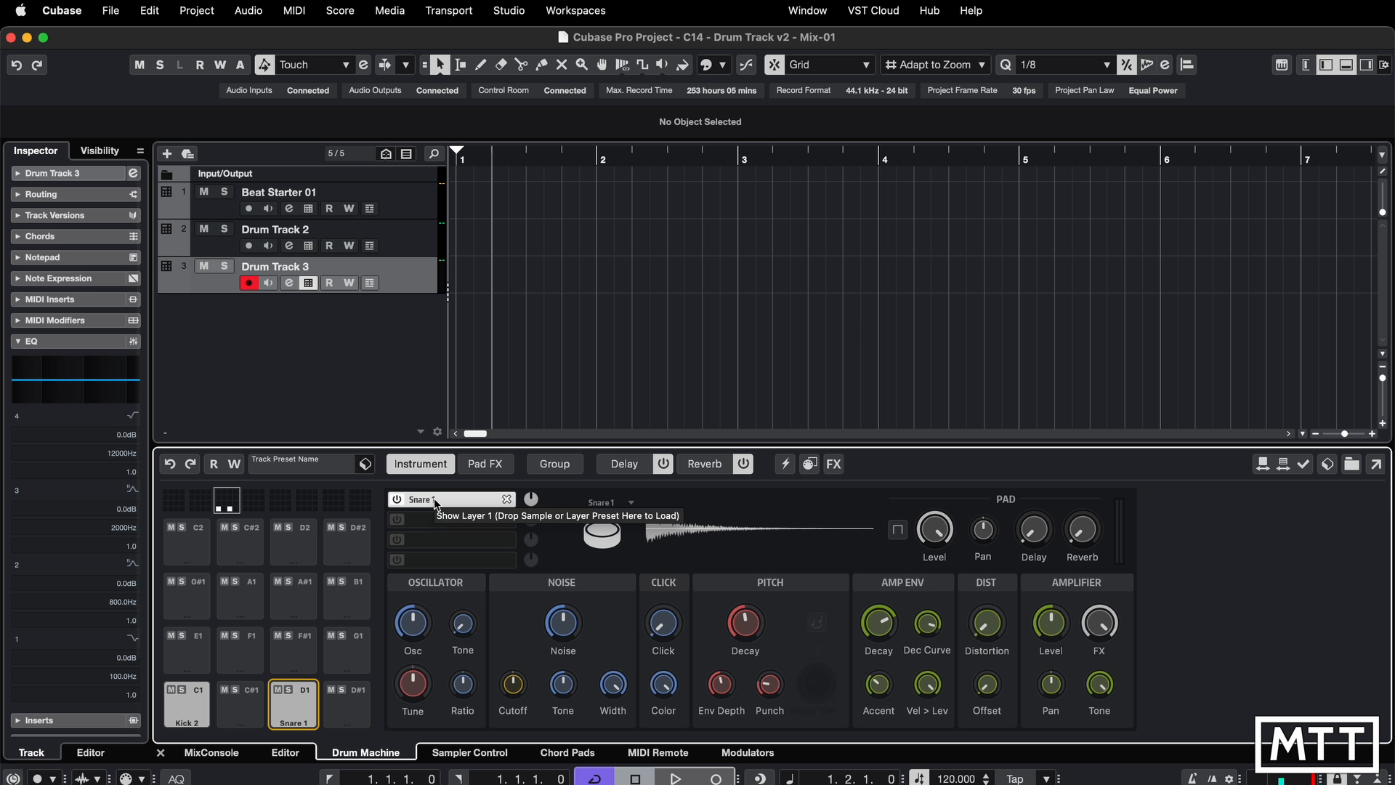
Replace Snare 1 on pad D1 with the FM 1 percussion sound, looking through the hihat, tom, clap and cymbal sounds first.
{"action": "left_click", "coordinate": [507, 499]}
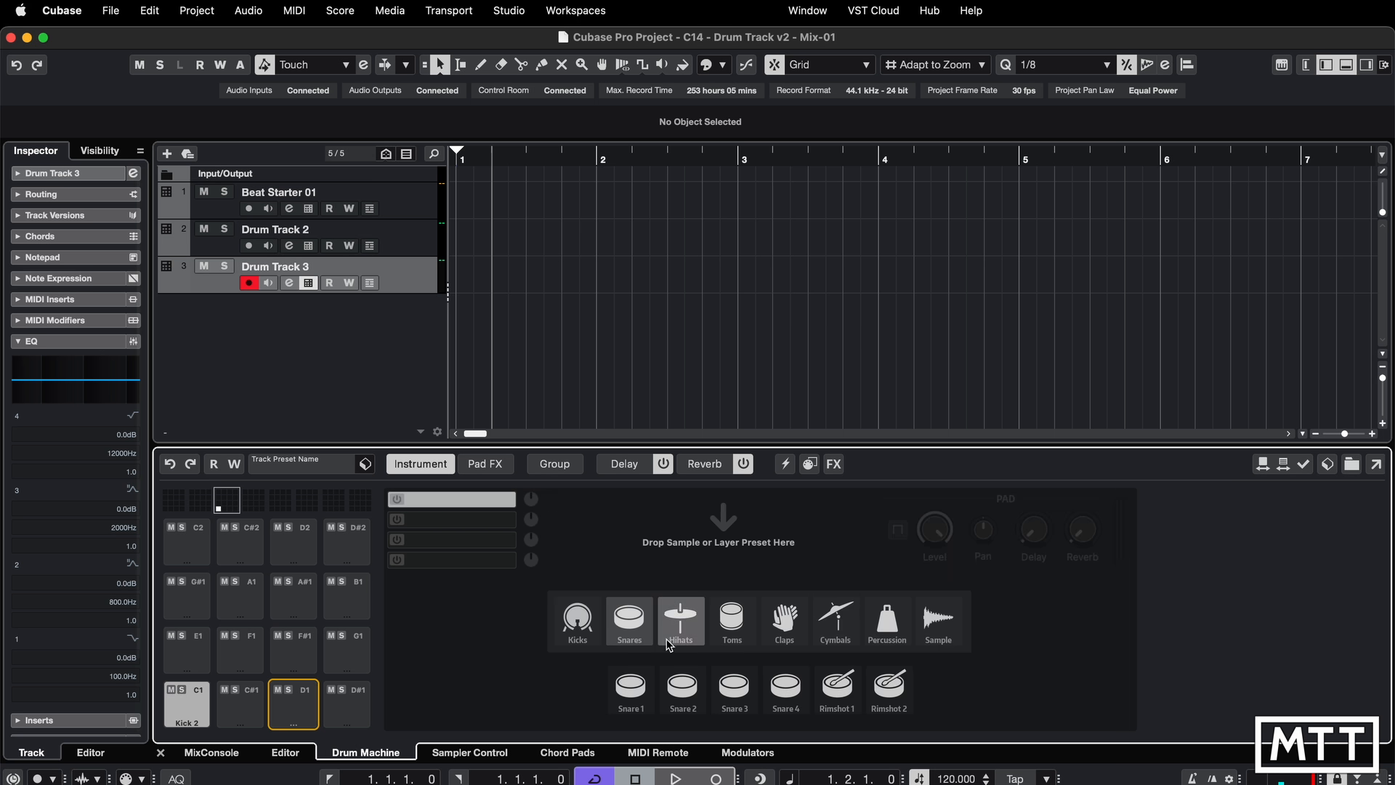
{"action": "left_click", "coordinate": [688, 628]}
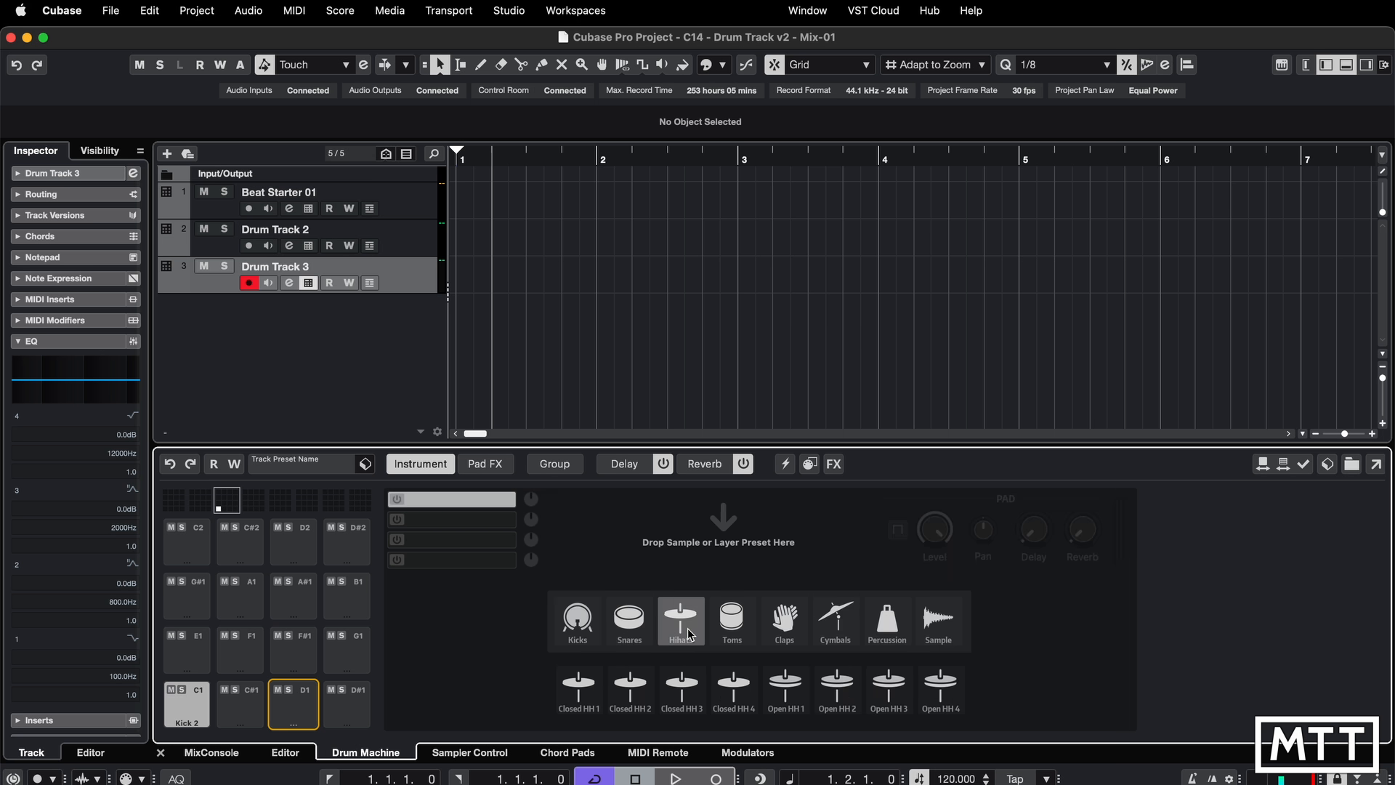
{"action": "left_click", "coordinate": [732, 626]}
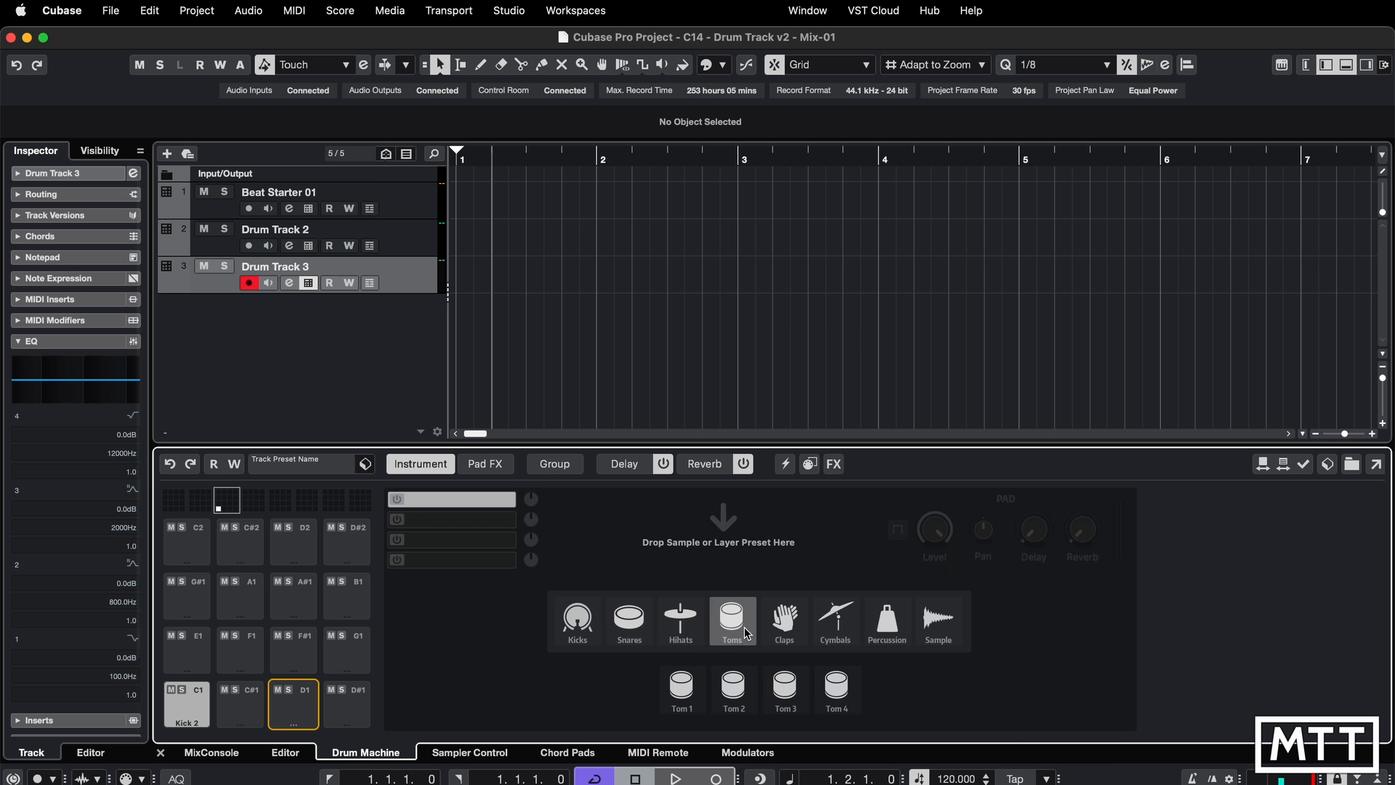
{"action": "left_click", "coordinate": [783, 630]}
{"action": "left_click", "coordinate": [840, 628]}
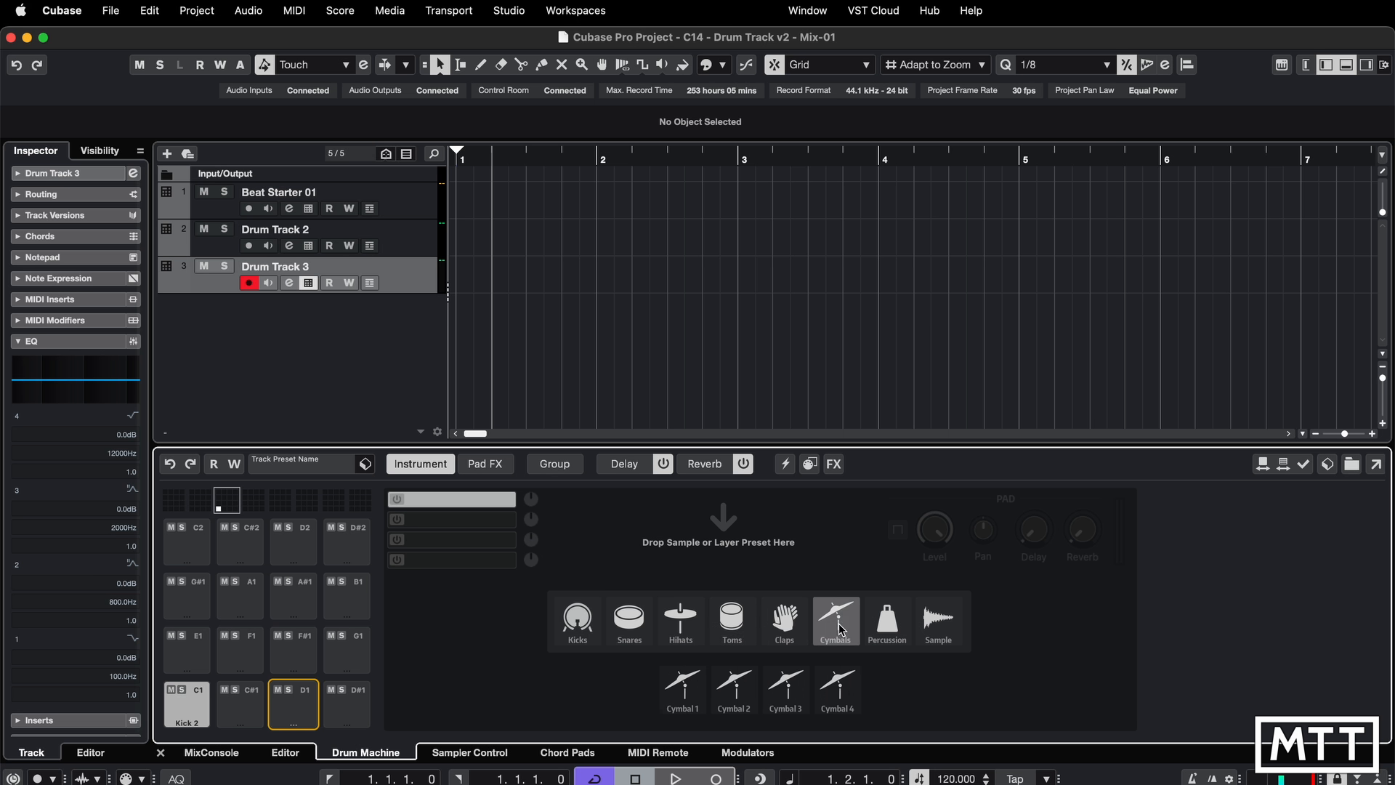
{"action": "left_click", "coordinate": [888, 622]}
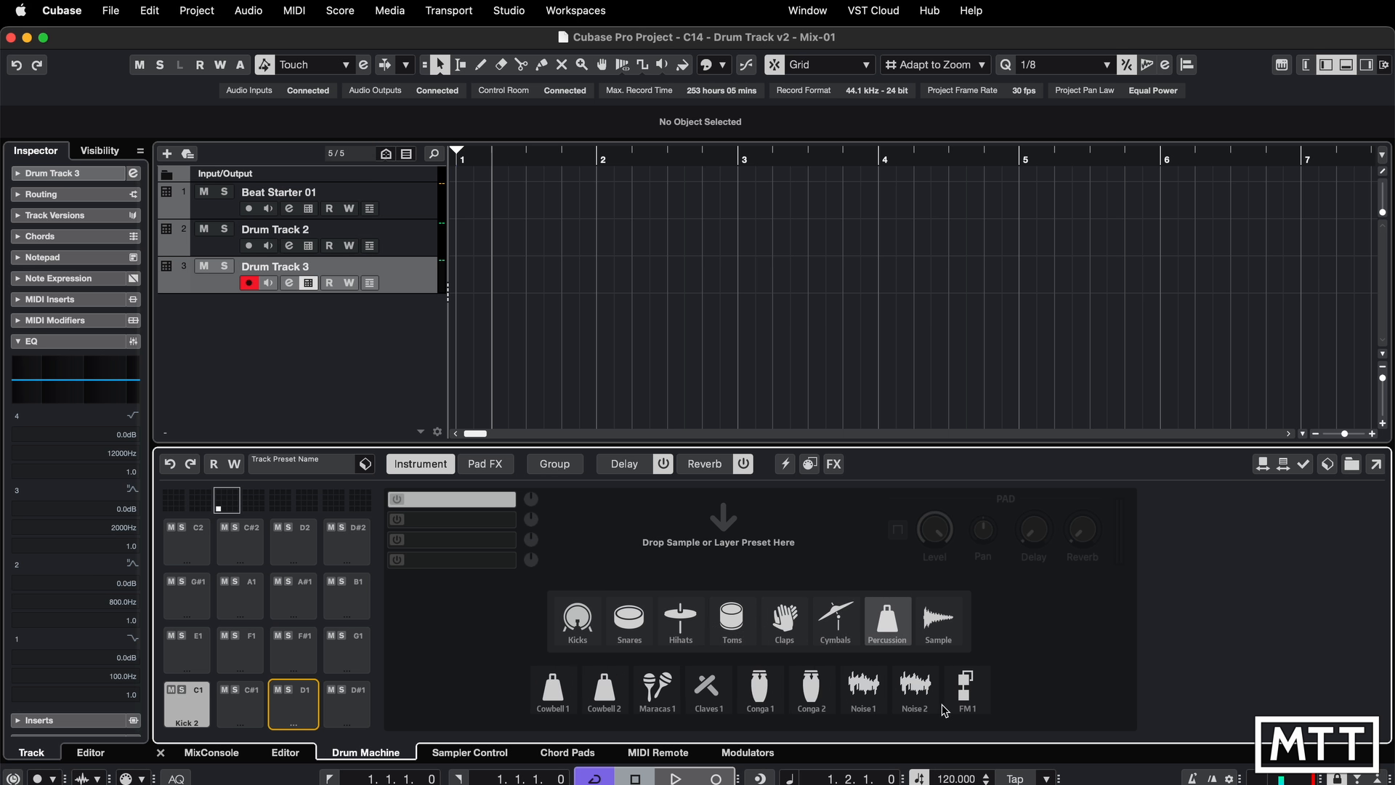
{"action": "left_click", "coordinate": [969, 689]}
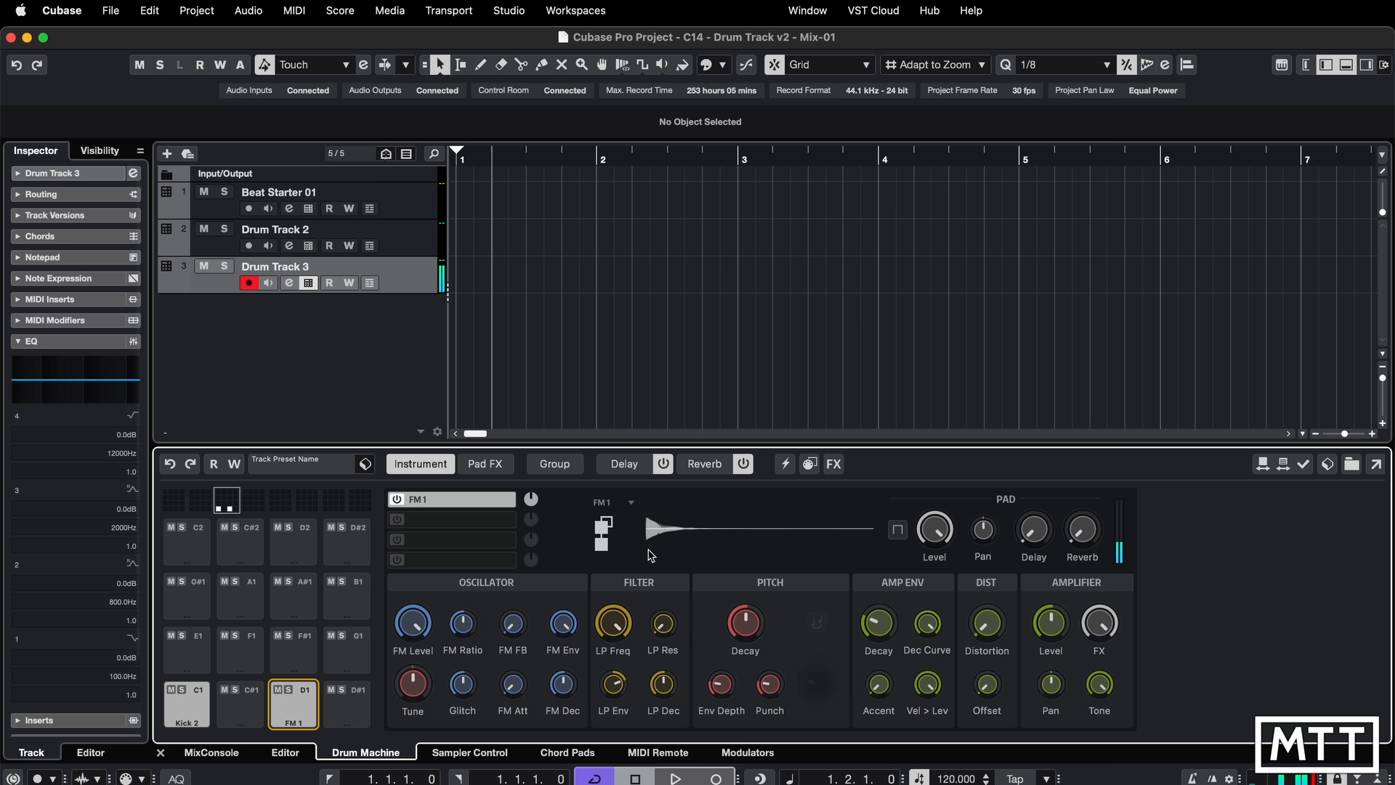
Shape FM 1's oscillator on pad D1 by trying different FM feedback, FM envelope, FM decay and FM ratio amounts.
{"action": "left_click", "coordinate": [603, 530]}
{"action": "left_click", "coordinate": [636, 509]}
{"action": "left_click_drag", "start_coordinate": [513, 629], "coordinate": [532, 562]}
{"action": "left_click_drag", "start_coordinate": [569, 615], "coordinate": [570, 673]}
{"action": "left_click_drag", "start_coordinate": [512, 625], "coordinate": [466, 657]}
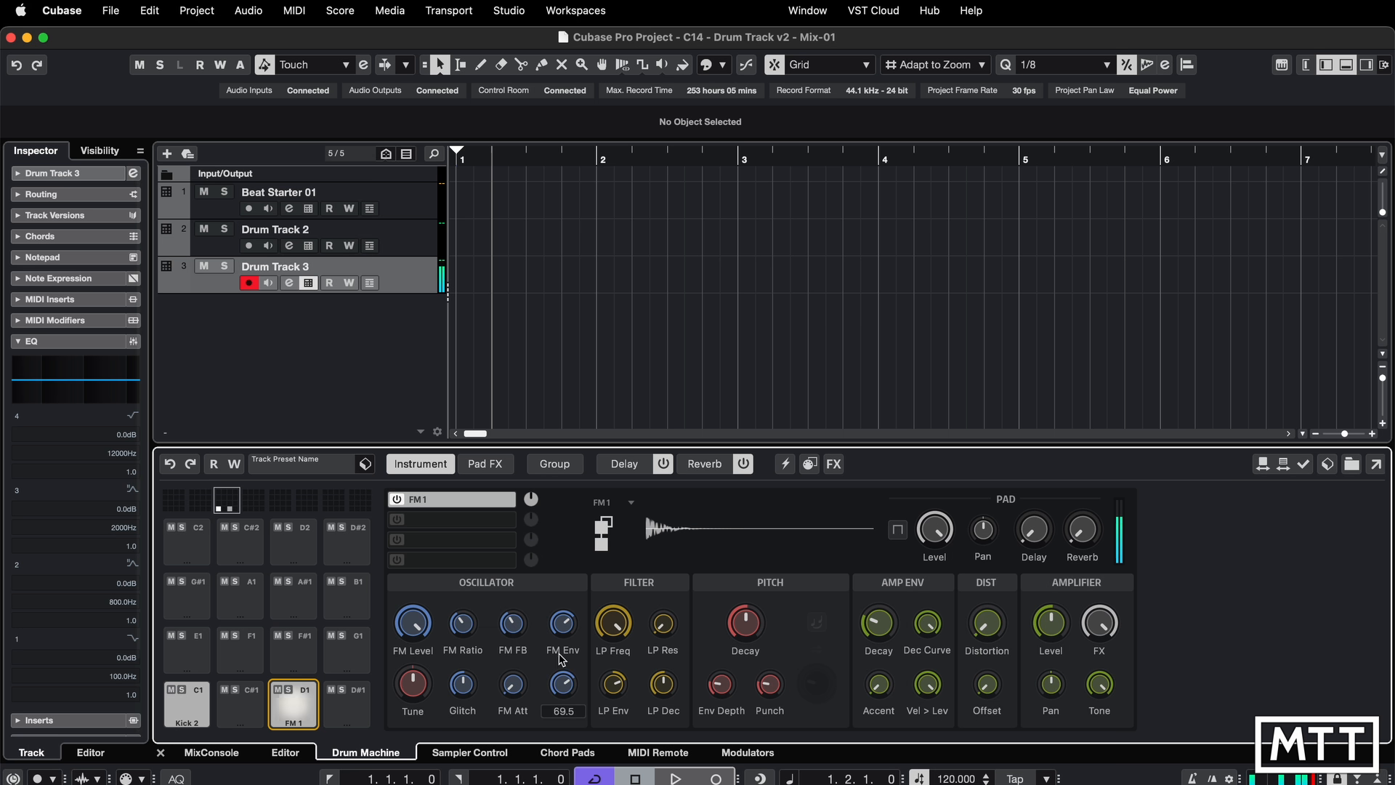
Turn FM 1's FM level down to 0 and bring it back up to full.
{"action": "left_click_drag", "start_coordinate": [460, 606], "coordinate": [431, 784]}
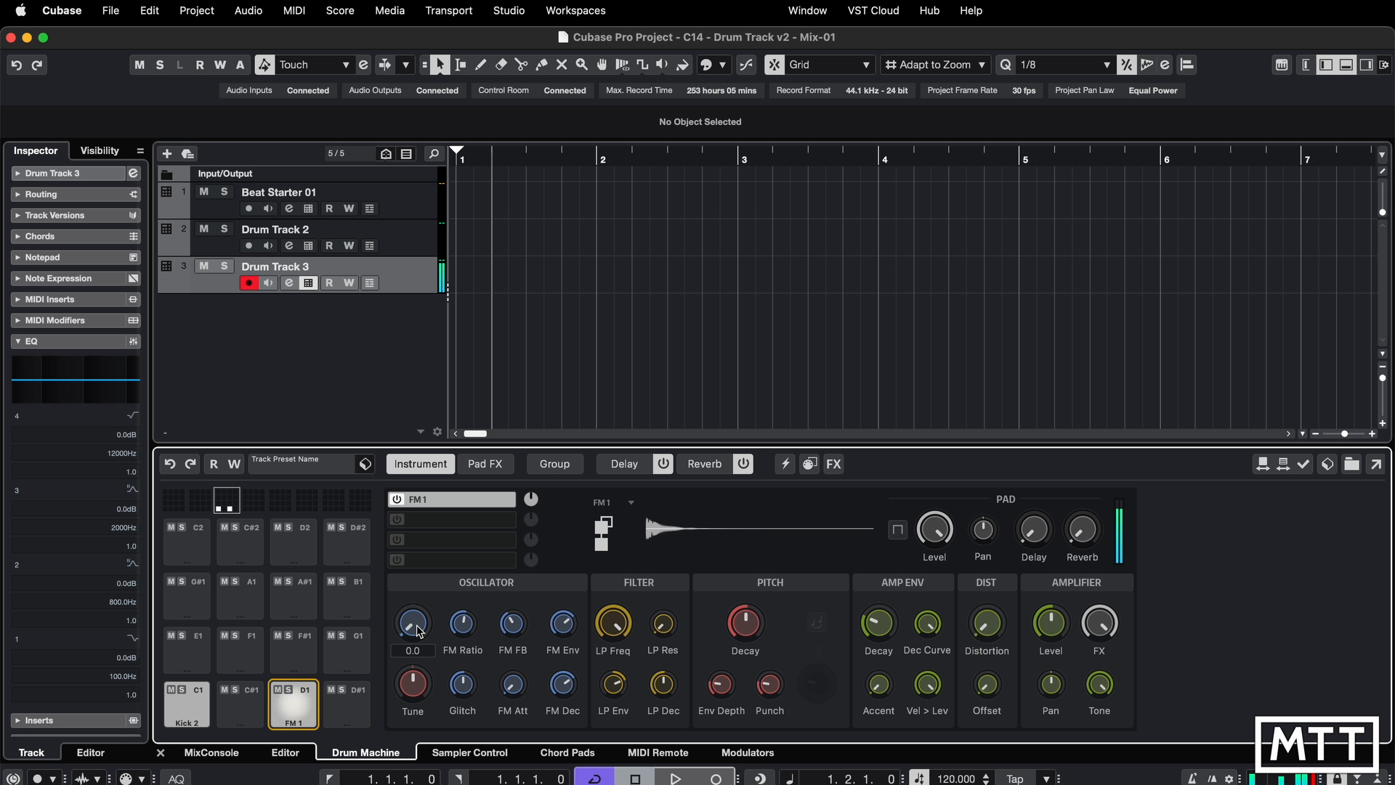
{"action": "left_click_drag", "start_coordinate": [413, 623], "coordinate": [428, 465]}
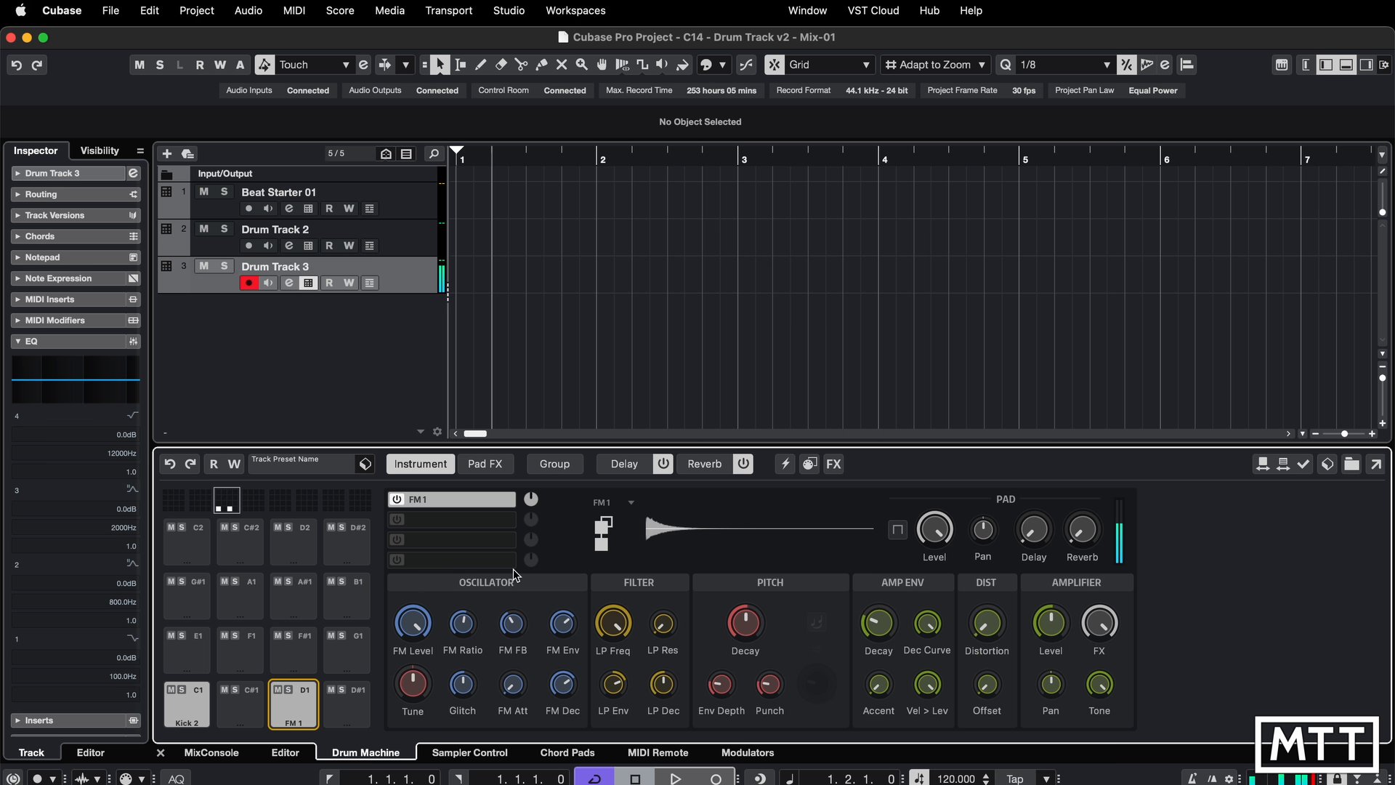
{"action": "mouse_move", "coordinate": [554, 615]}
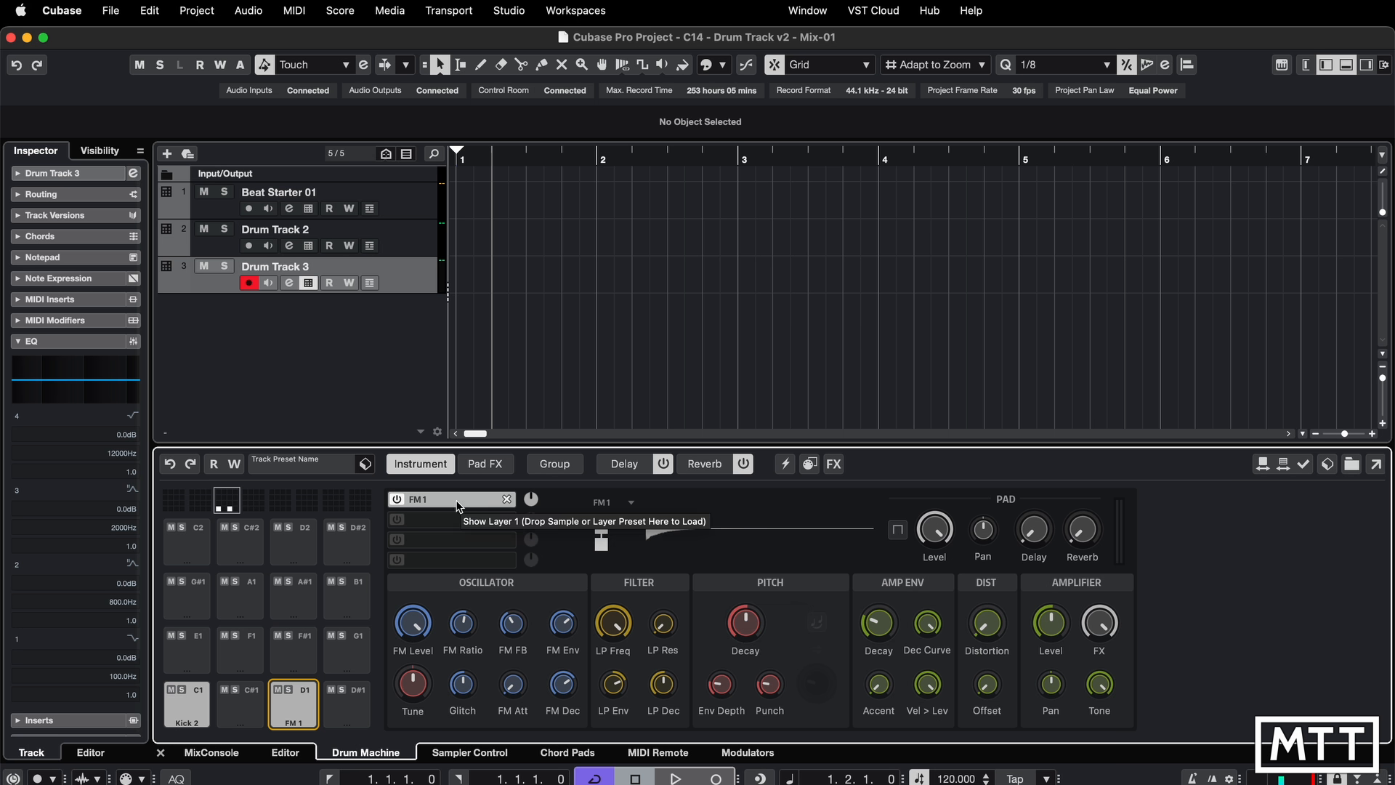
Replace FM 1 on pad D1 with the Noise 1 percussion sound and raise its amp envelope decay slightly.
{"action": "left_click", "coordinate": [507, 500]}
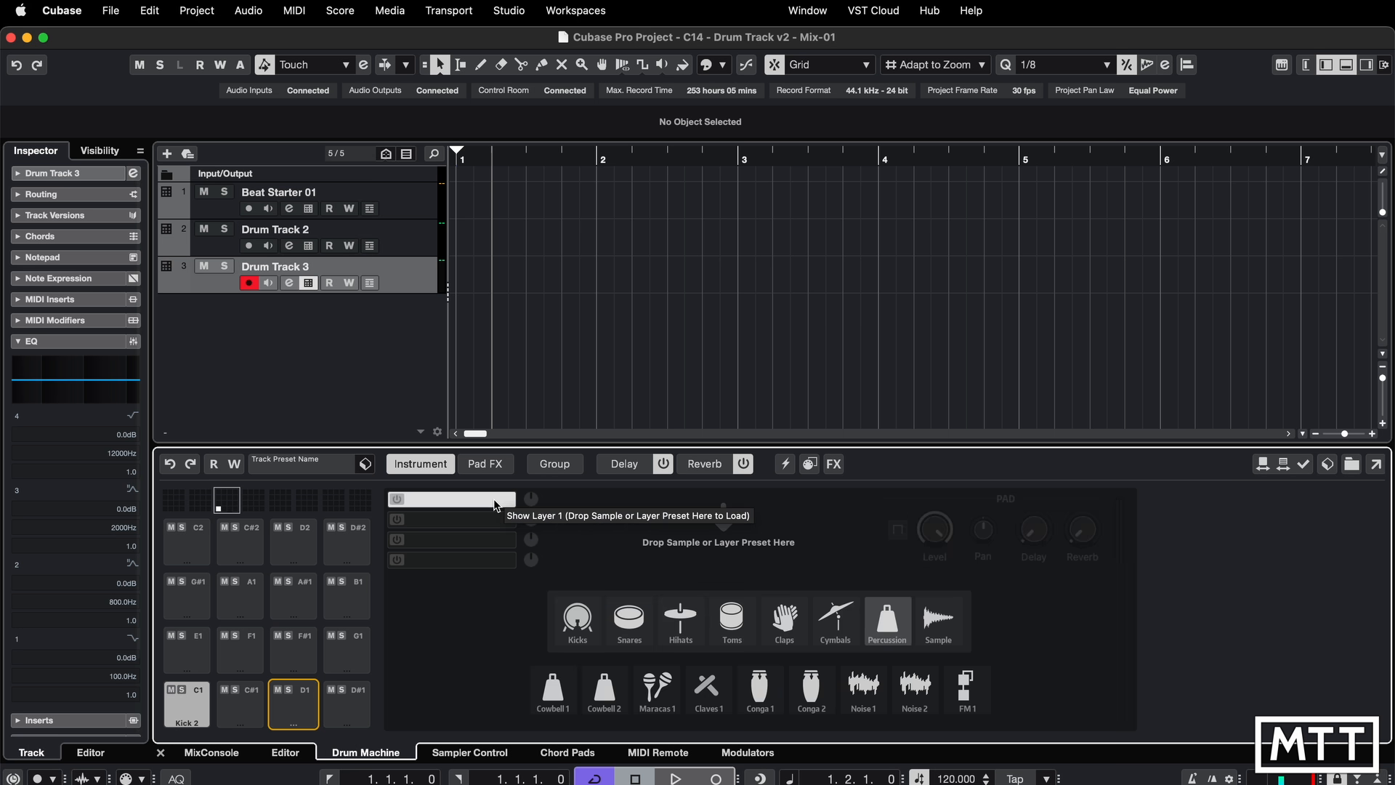
{"action": "left_click", "coordinate": [863, 687]}
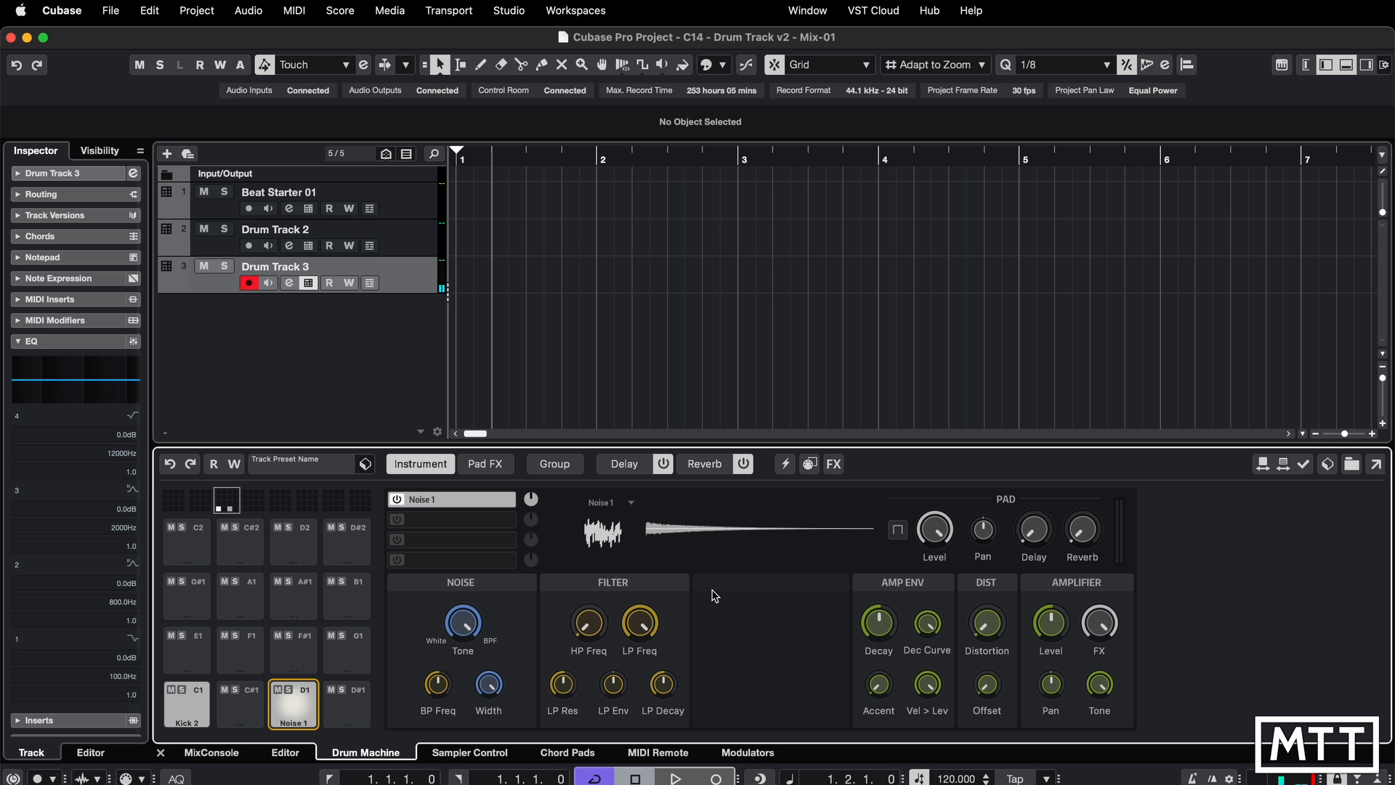
{"action": "mouse_move", "coordinate": [880, 625]}
{"action": "left_mouse_down"}
{"action": "mouse_move", "coordinate": [880, 697]}
{"action": "mouse_move", "coordinate": [900, 598]}
{"action": "mouse_move", "coordinate": [877, 677]}
{"action": "mouse_move", "coordinate": [887, 621]}
{"action": "left_mouse_up"}
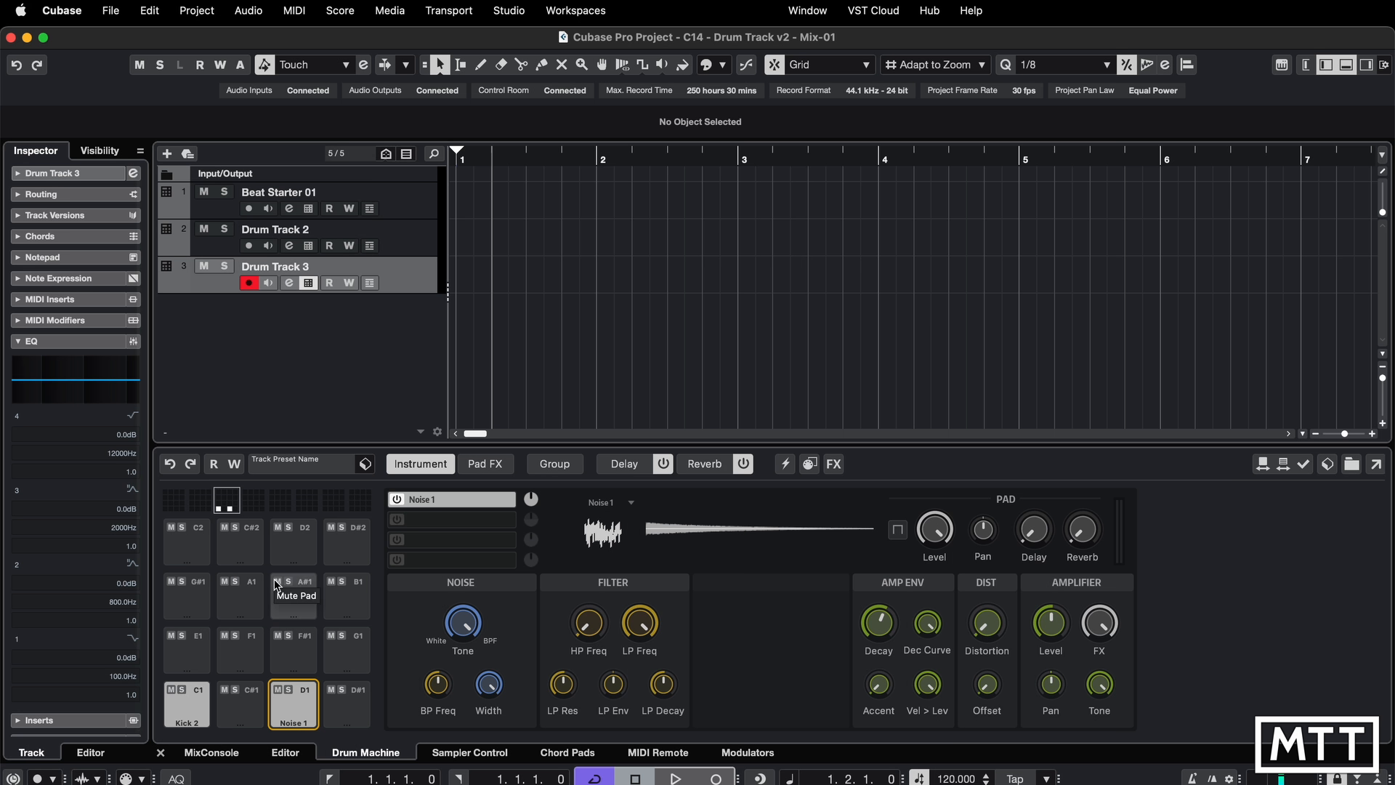
Add a drum track named Drum Track 4 using pattern events and load the Beat Starter 01 preset on it.
{"action": "right_click", "coordinate": [374, 341]}
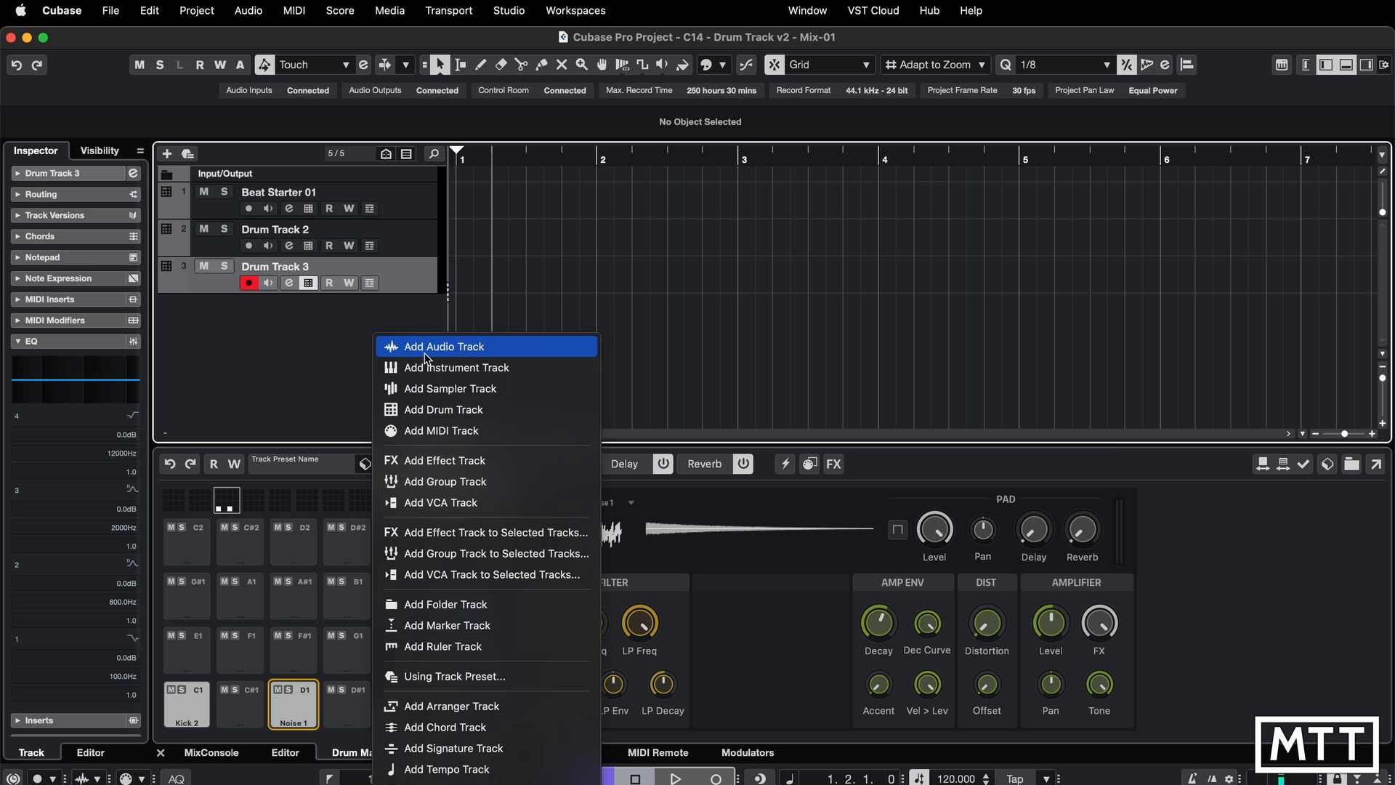
{"action": "left_click", "coordinate": [445, 412]}
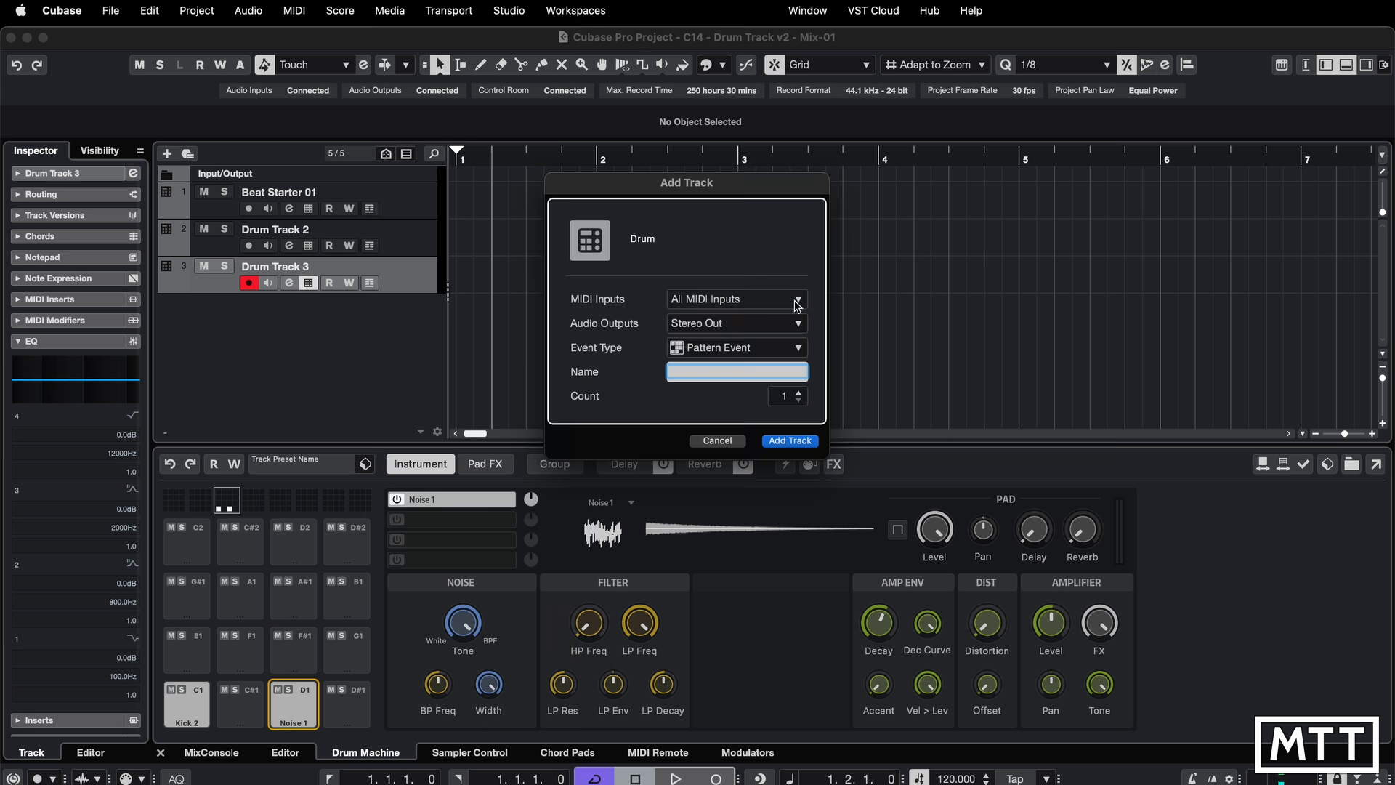
{"action": "type", "text": "Drum Track 4"}
{"action": "key", "text": "Return"}
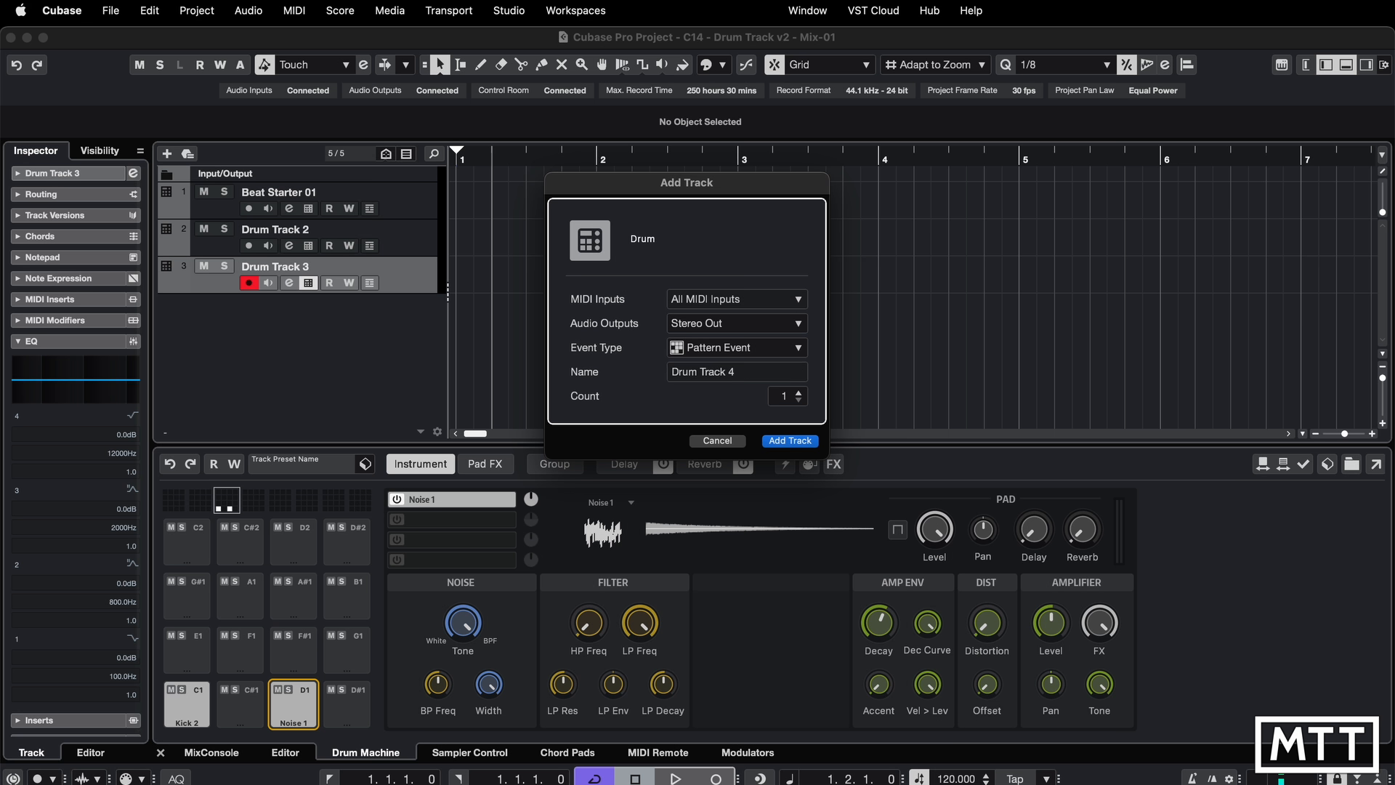
{"action": "left_click", "coordinate": [294, 469]}
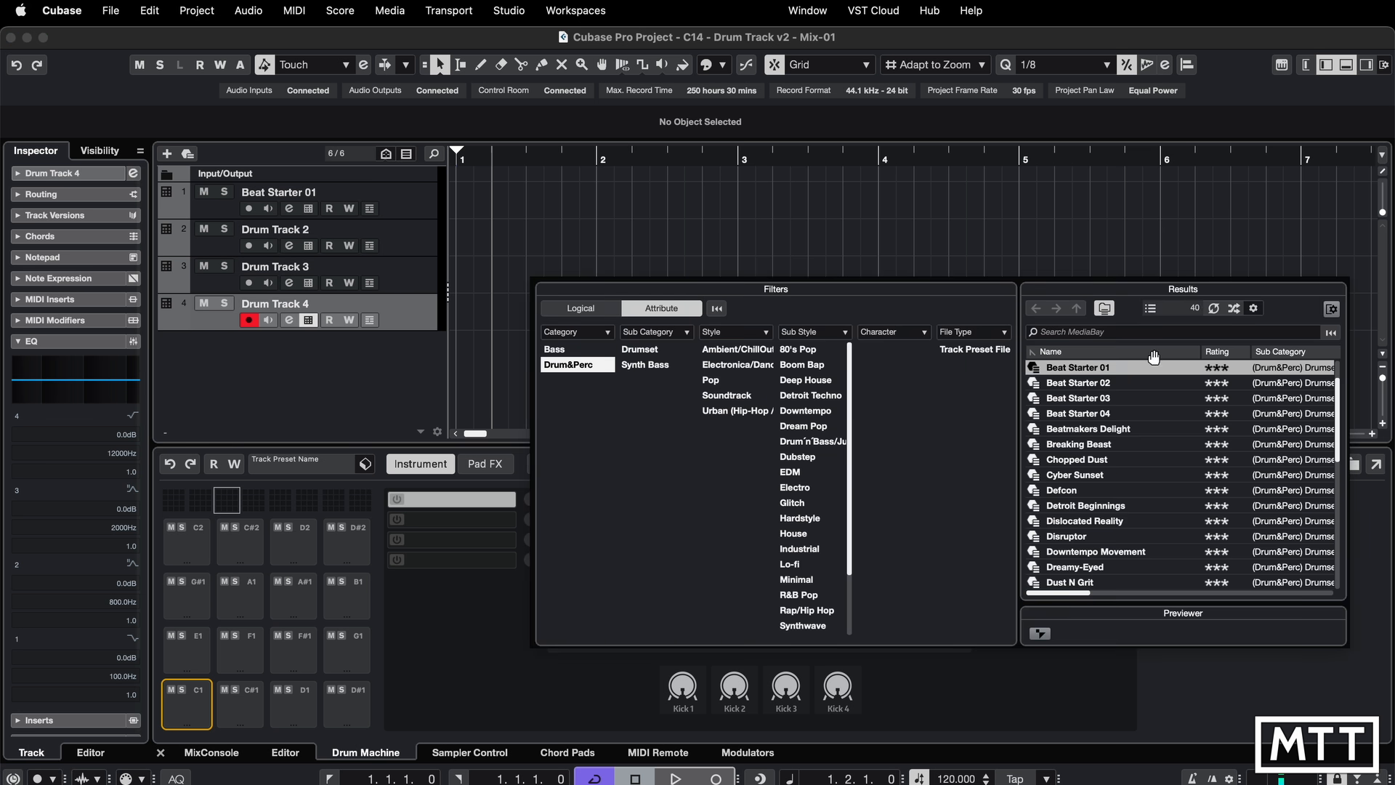
{"action": "double_click", "coordinate": [1075, 367]}
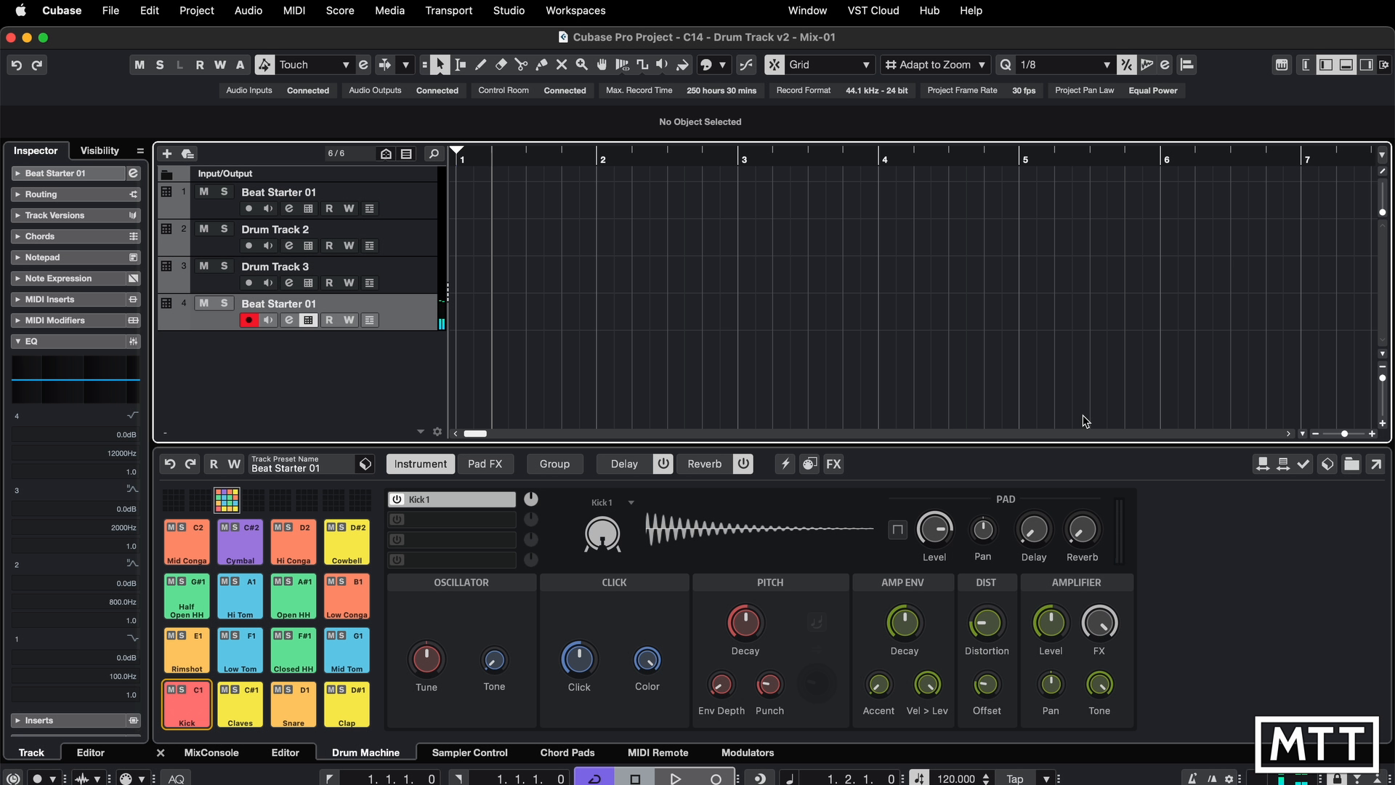
Look through the Beat Starter 01 kit's named drum lanes in the pattern editor.
{"action": "left_click", "coordinate": [286, 753]}
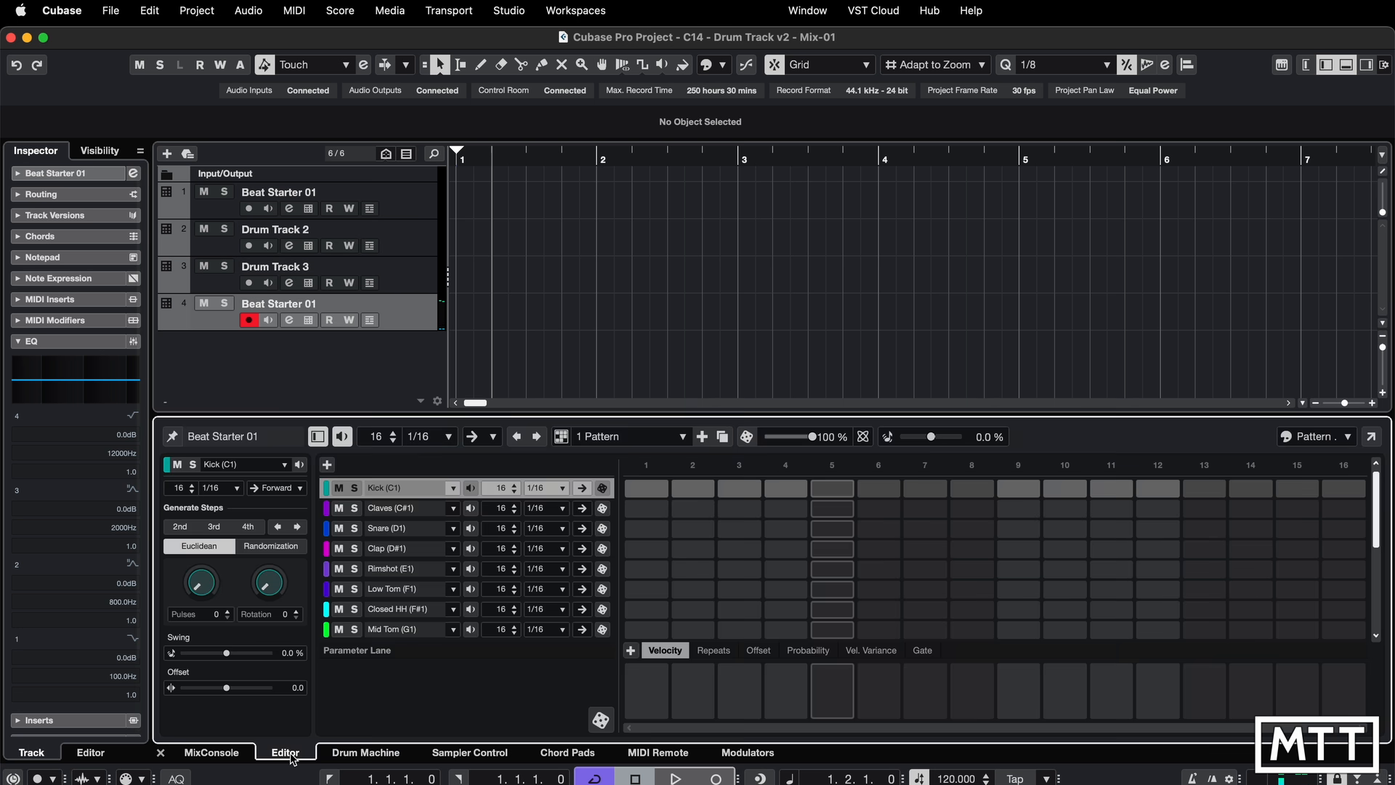
{"action": "scroll", "coordinate": [393, 614], "scroll_direction": "down", "scroll_amount": 5}
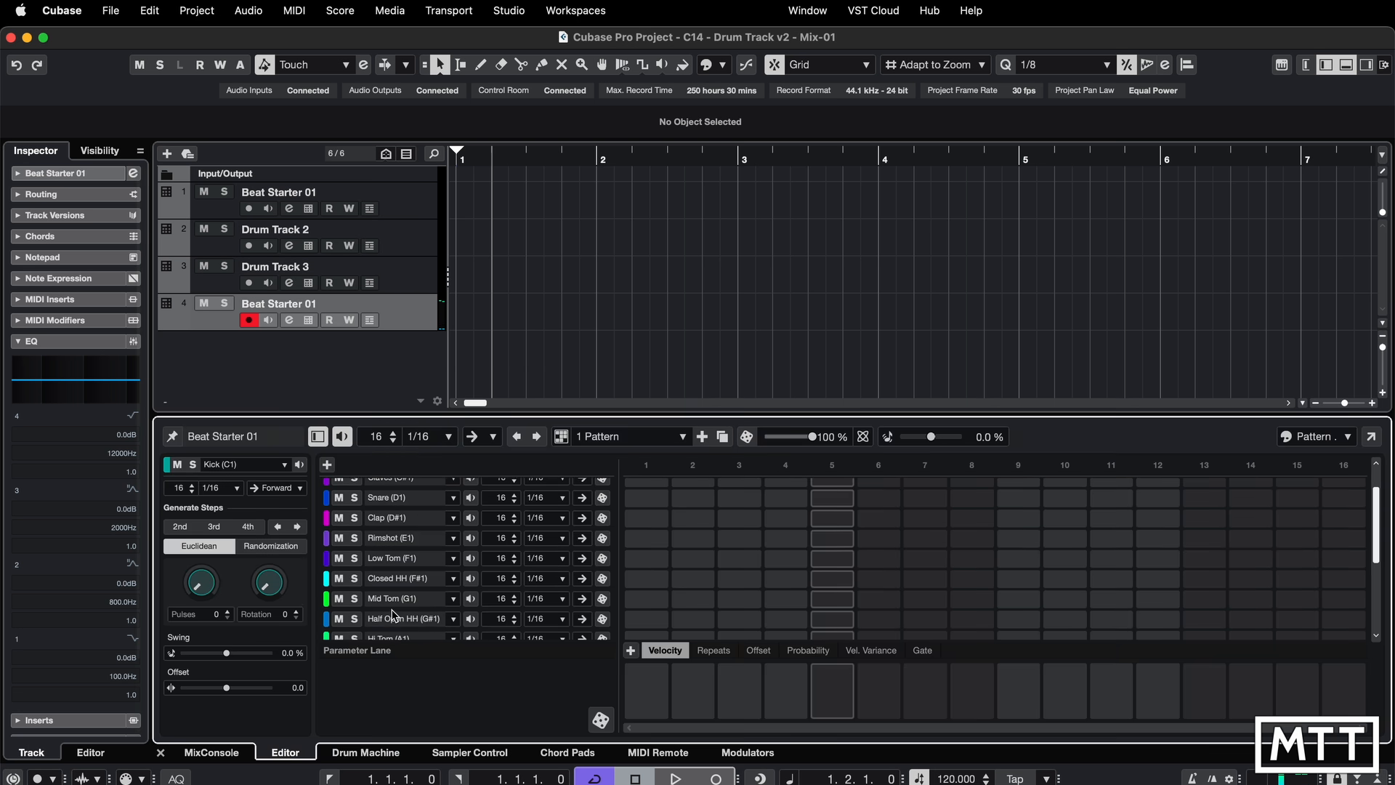
{"action": "scroll", "coordinate": [393, 614], "scroll_direction": "down", "scroll_amount": 3}
{"action": "scroll", "coordinate": [393, 614], "scroll_direction": "up", "scroll_amount": 8}
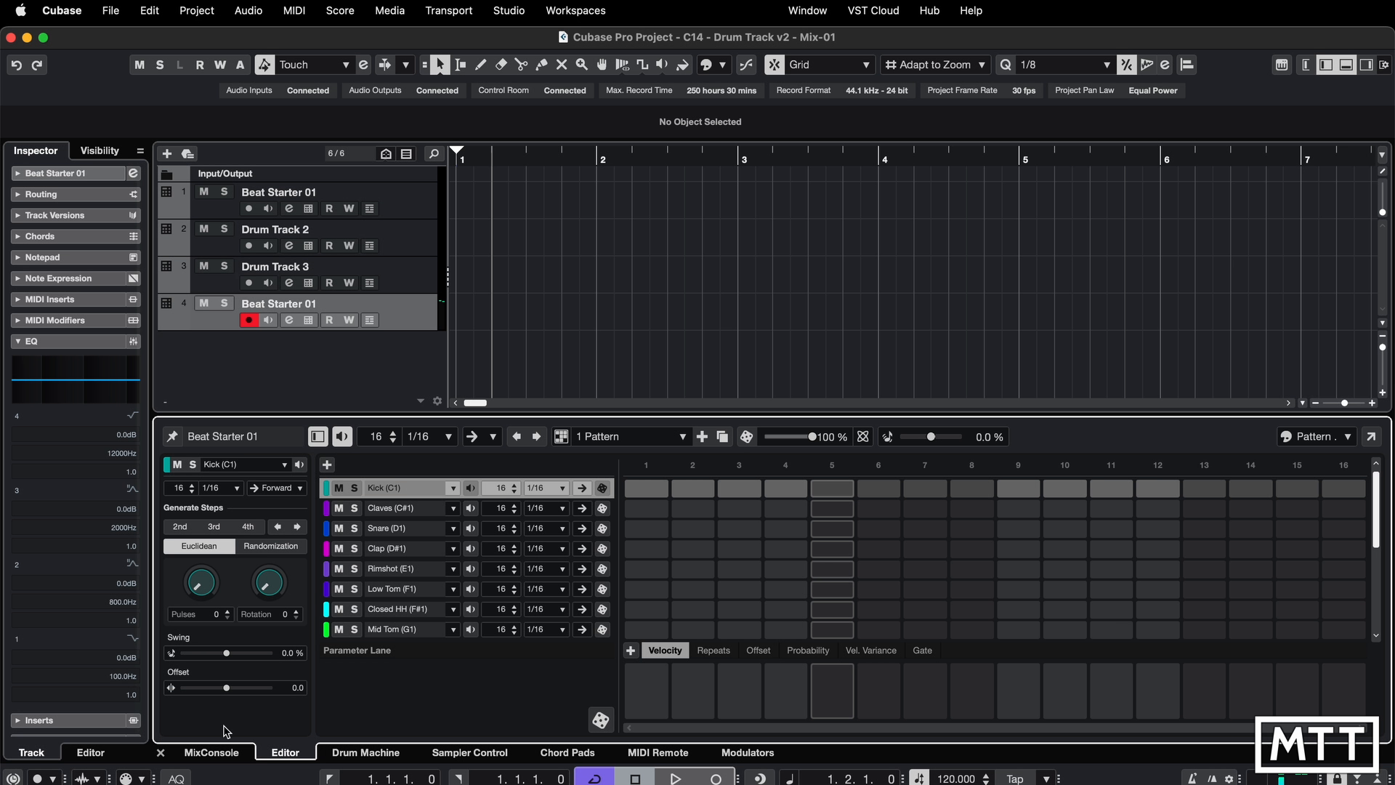
Rename the kick pad C1 in the drum machine to Hello! and check its lane name in the pattern editor.
{"action": "left_click", "coordinate": [374, 756]}
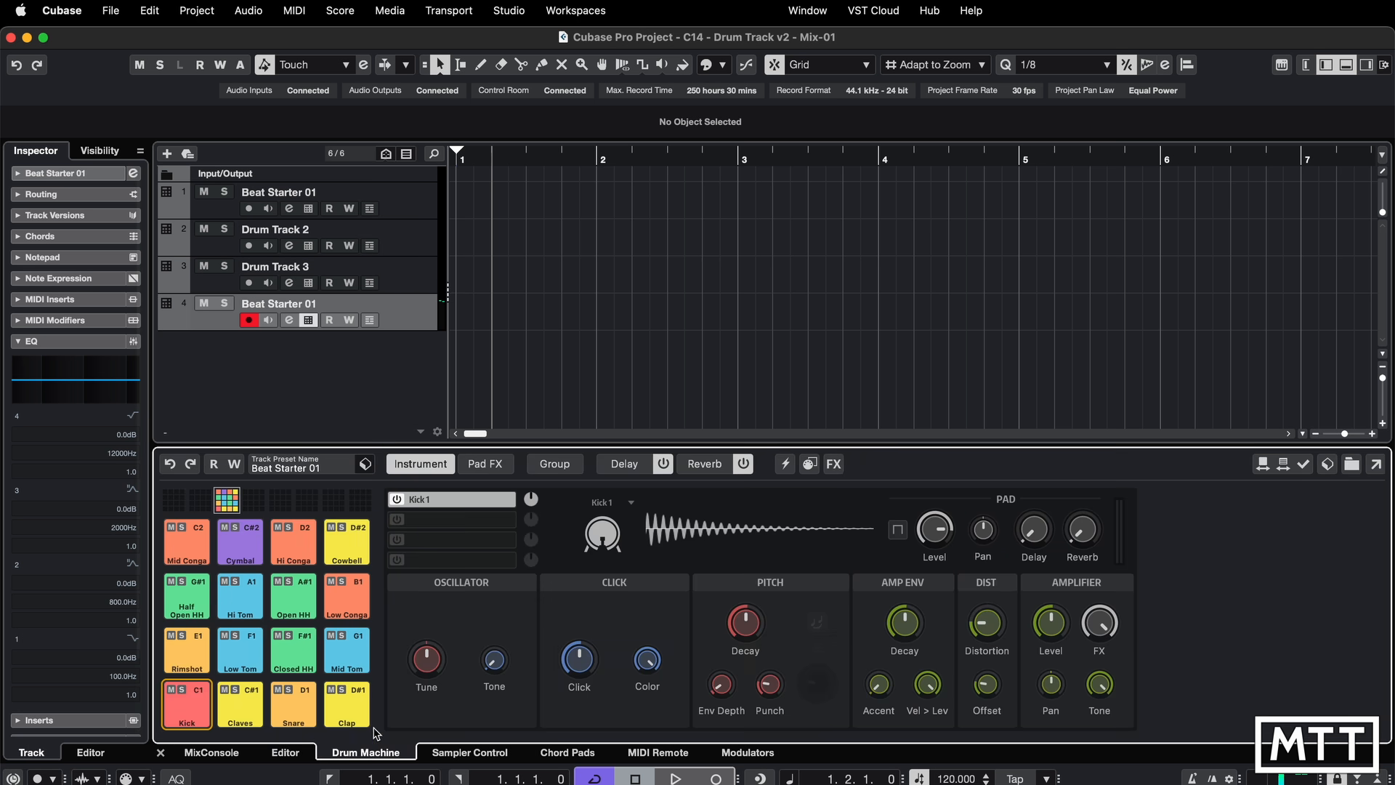
{"action": "left_click", "coordinate": [193, 727]}
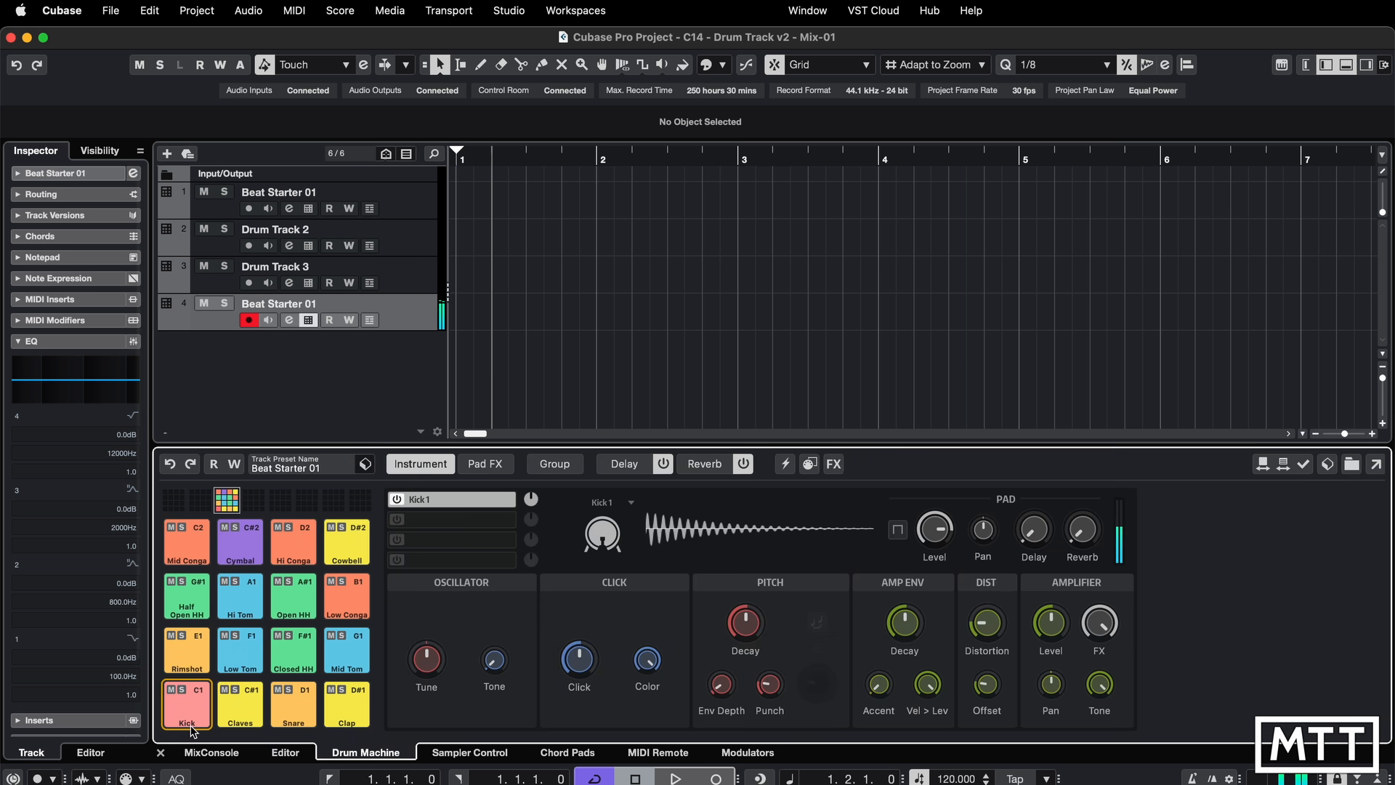
{"action": "right_click", "coordinate": [193, 730]}
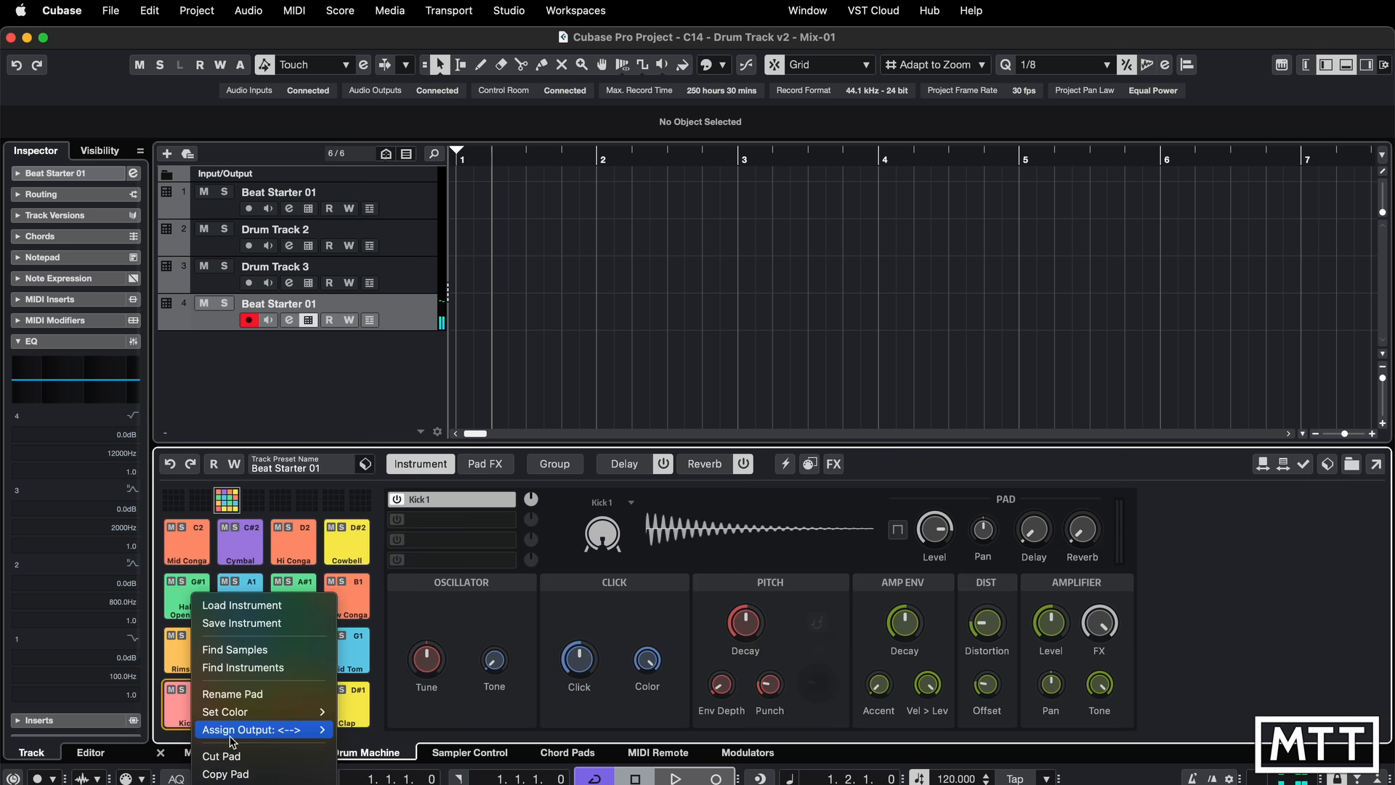
{"action": "left_click", "coordinate": [232, 695]}
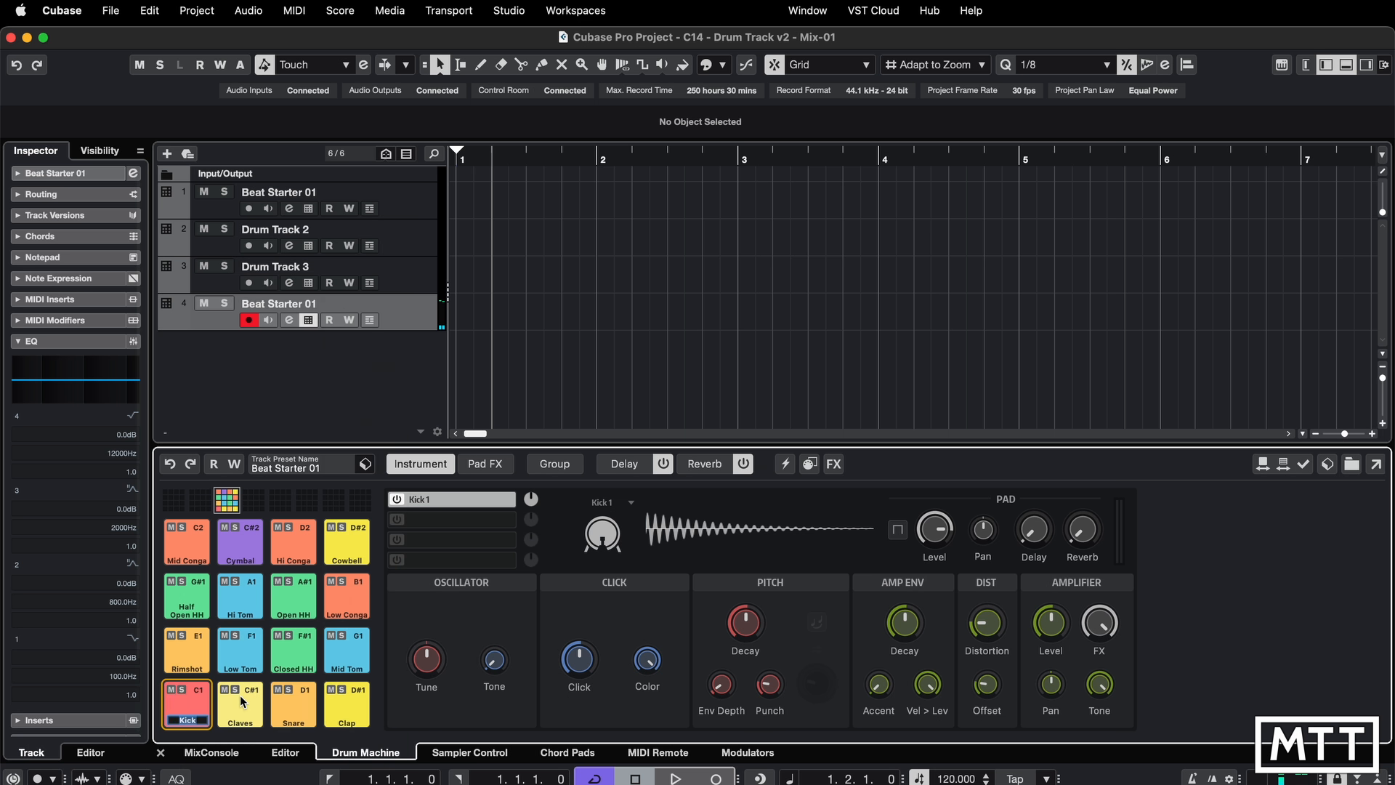
{"action": "type", "text": "Hello!"}
{"action": "key", "text": "Return"}
{"action": "left_click", "coordinate": [276, 756]}
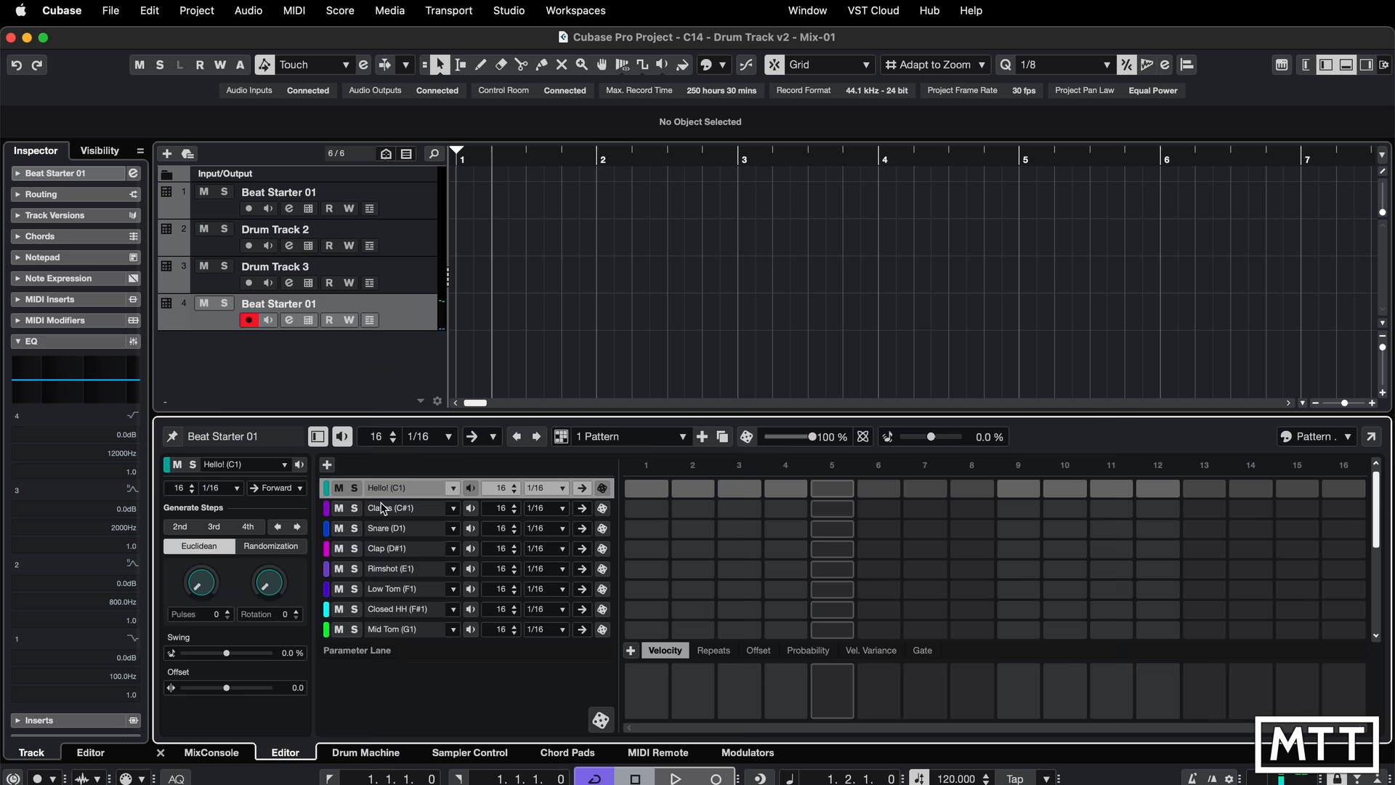